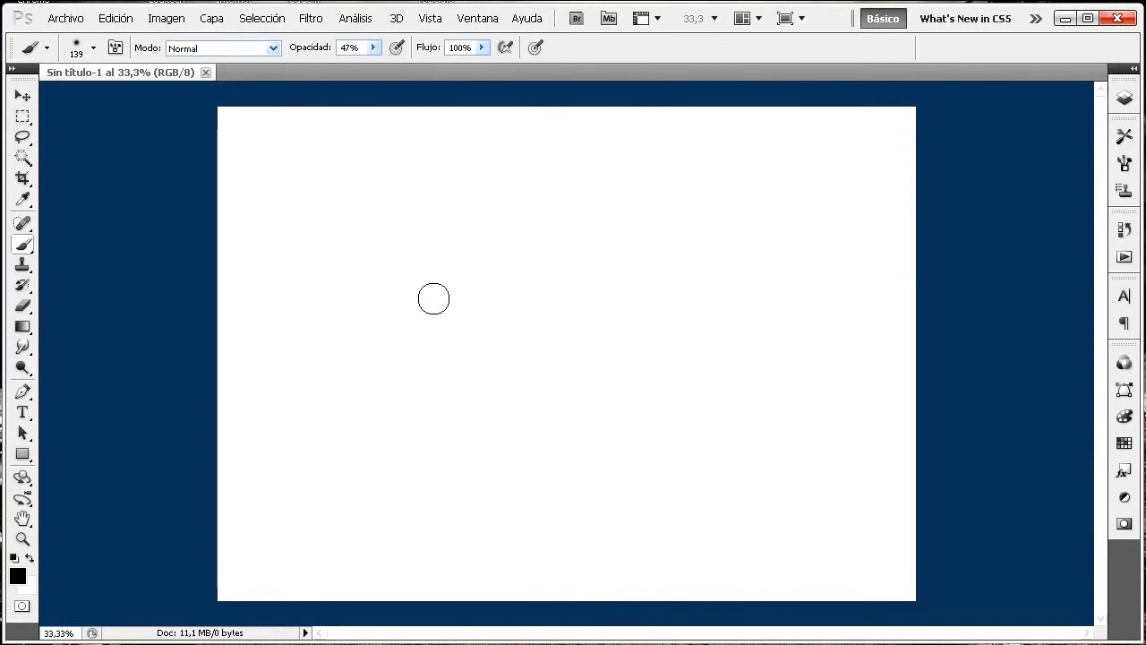
Place the CIMG2793 river photo from the tutorial vampira folder into the blank document at its default size
{"action": "left_click", "coordinate": [1121, 106]}
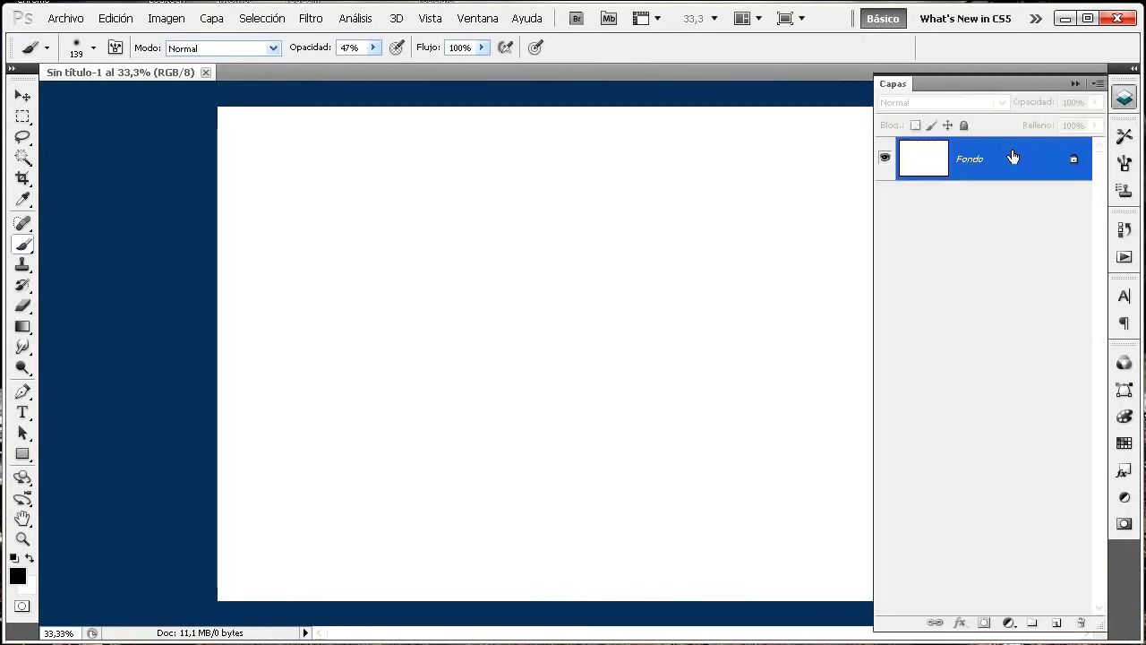
{"action": "left_click", "coordinate": [67, 20]}
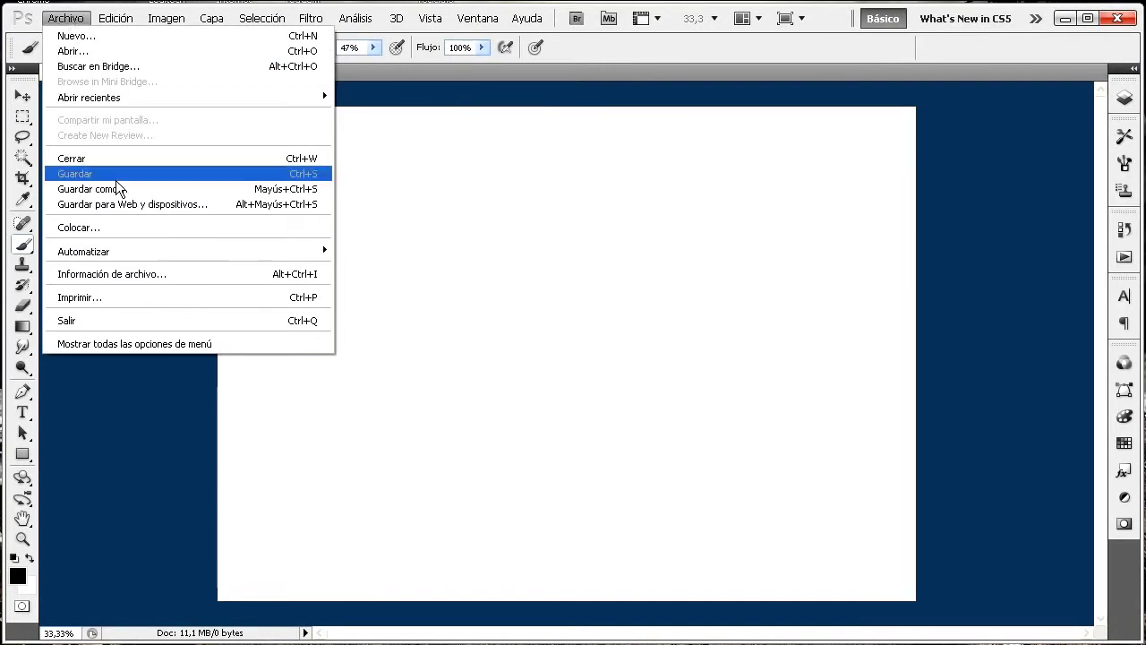
{"action": "left_click", "coordinate": [81, 228]}
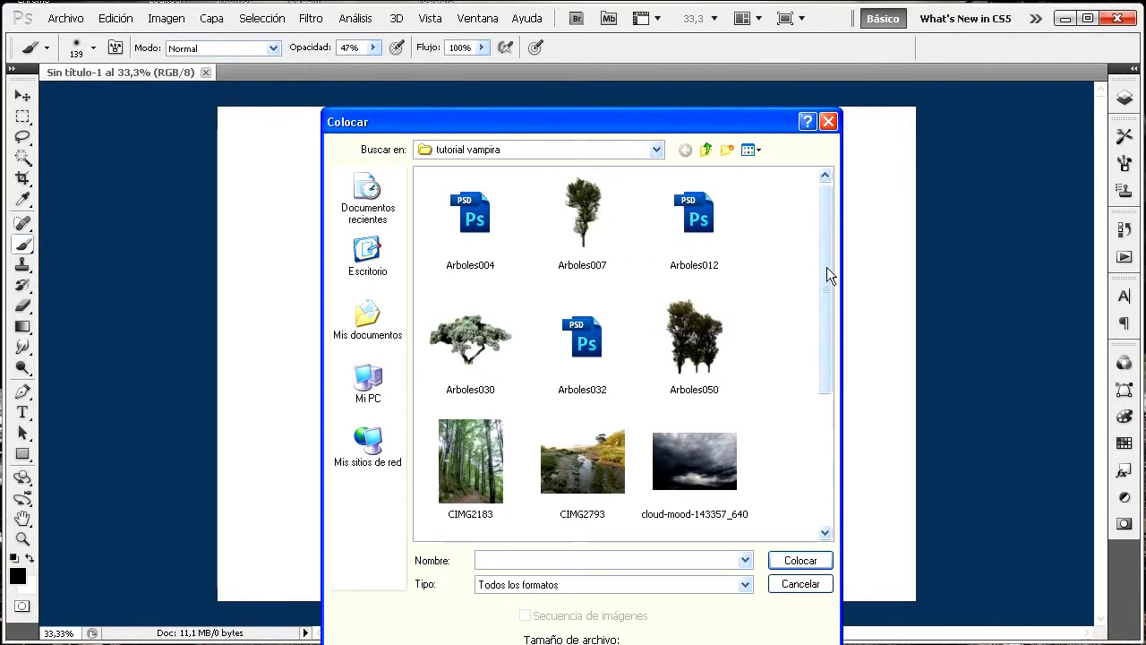
{"action": "left_click_drag", "start_coordinate": [827, 267], "coordinate": [825, 343]}
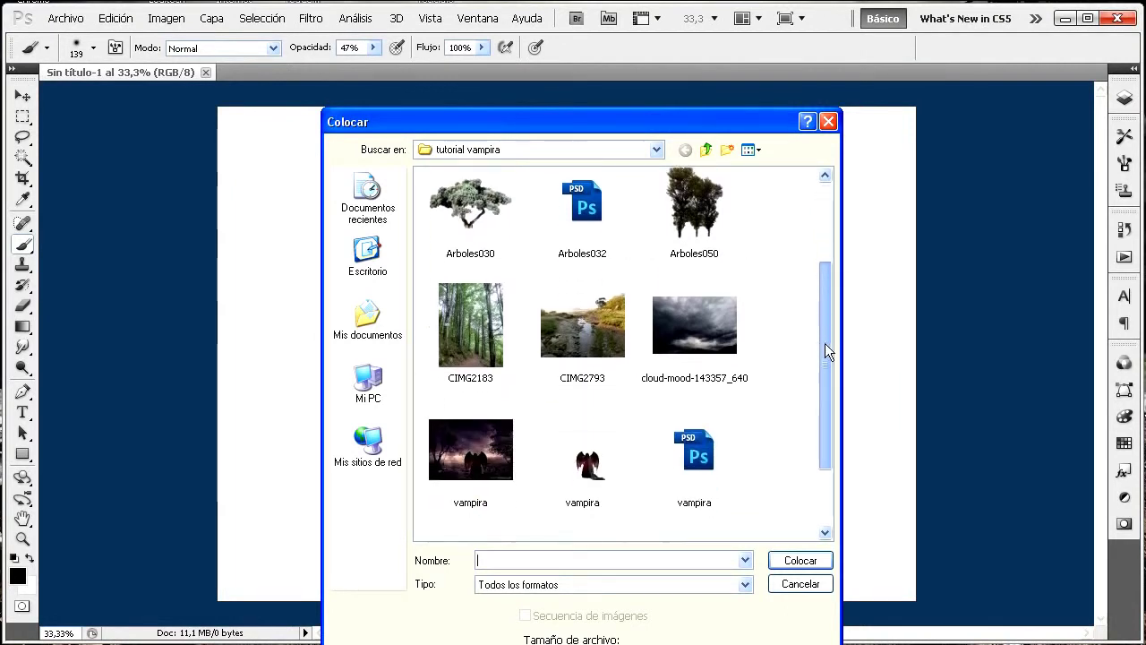
{"action": "left_click", "coordinate": [583, 327]}
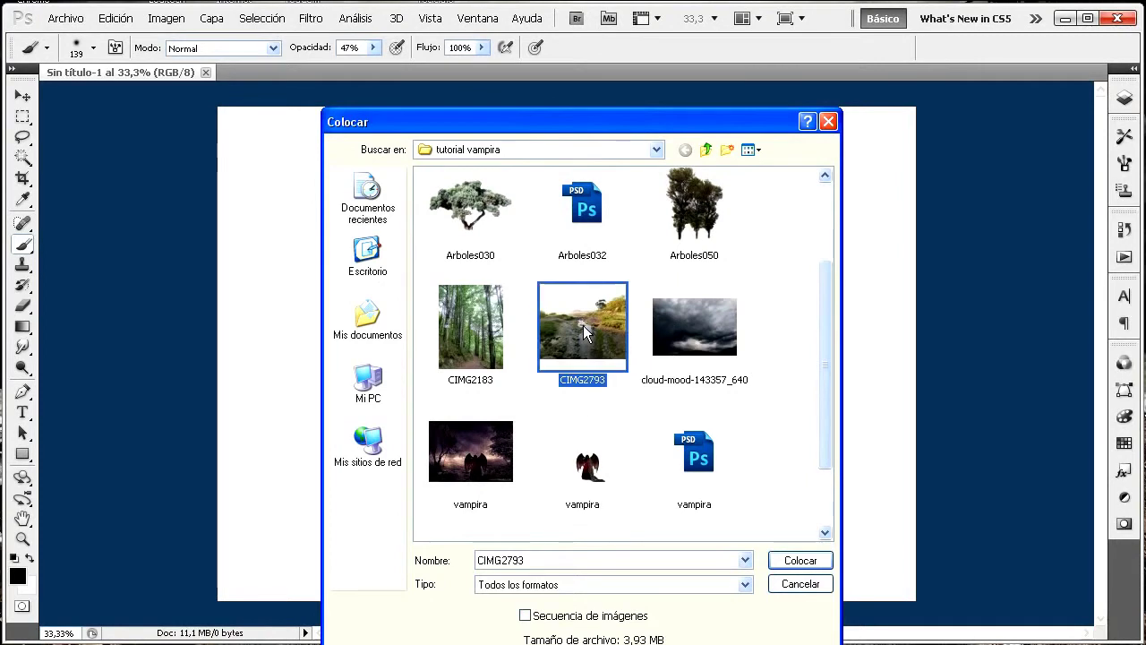
{"action": "left_click", "coordinate": [780, 562]}
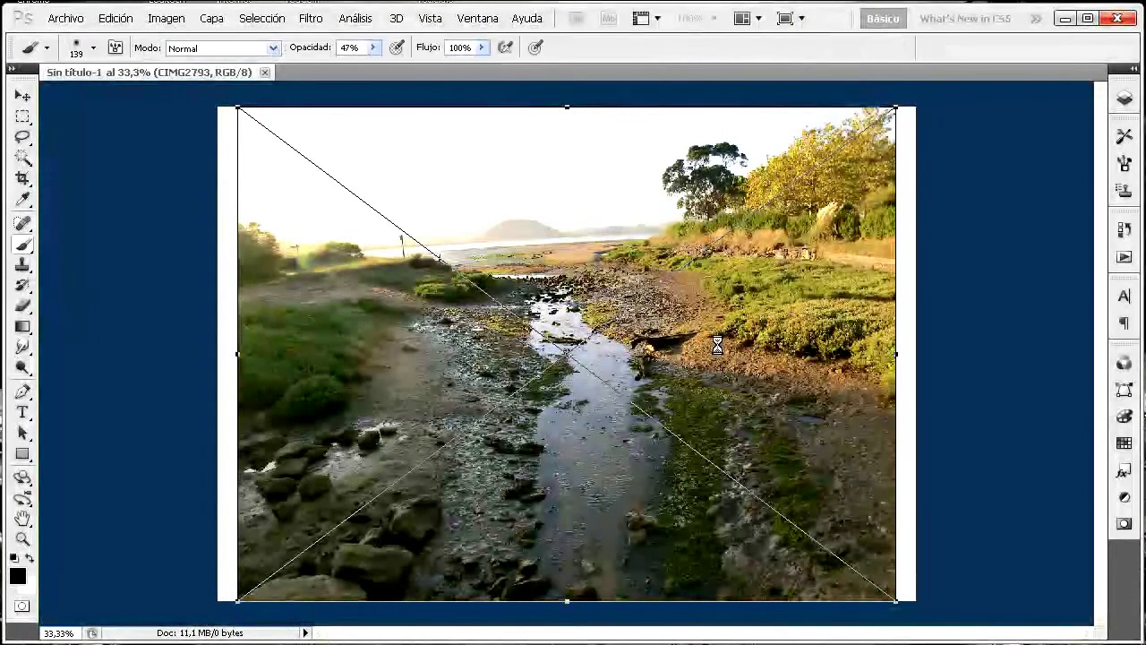
{"action": "key", "text": "Return"}
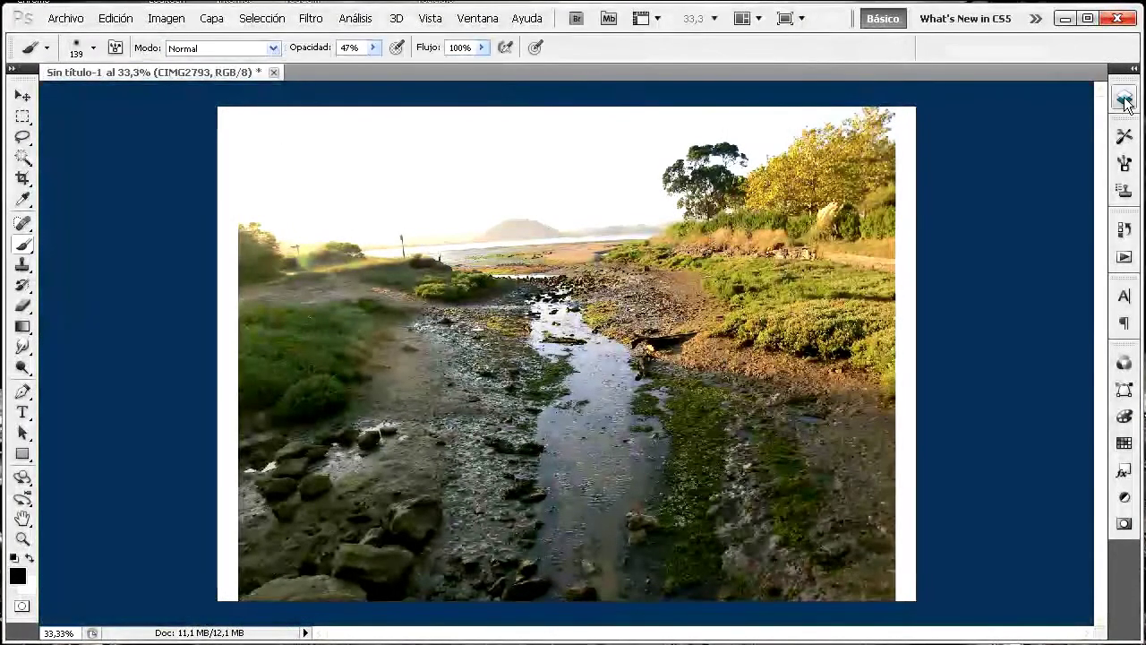
Rasterize the CIMG2793 layer
{"action": "left_click", "coordinate": [1125, 99]}
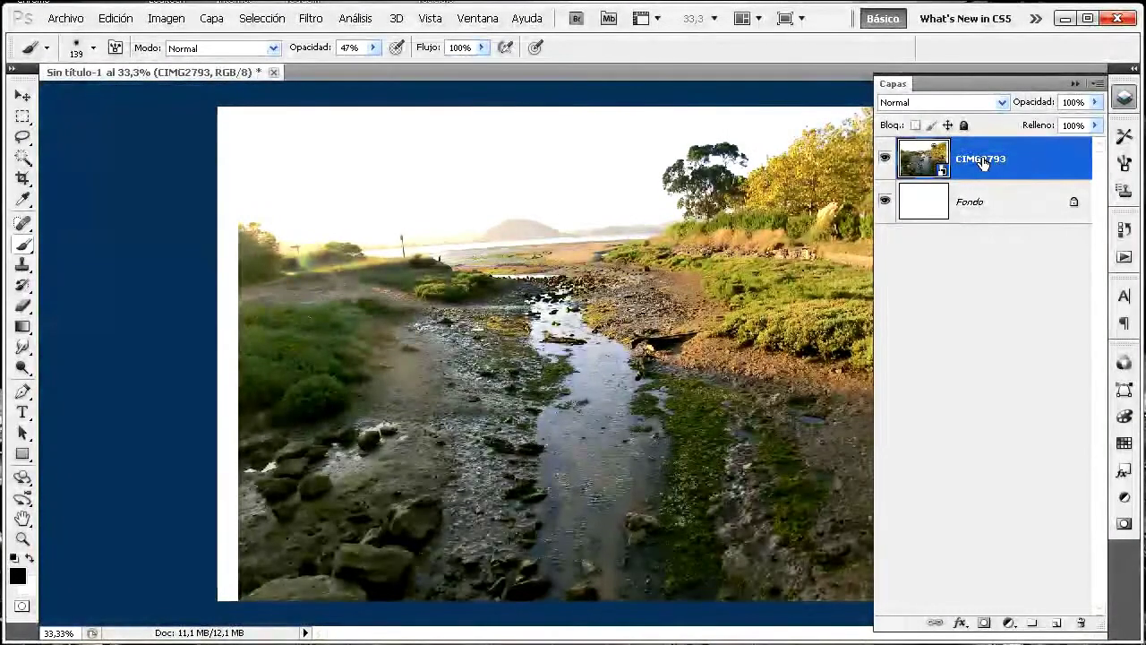
{"action": "right_click", "coordinate": [982, 160]}
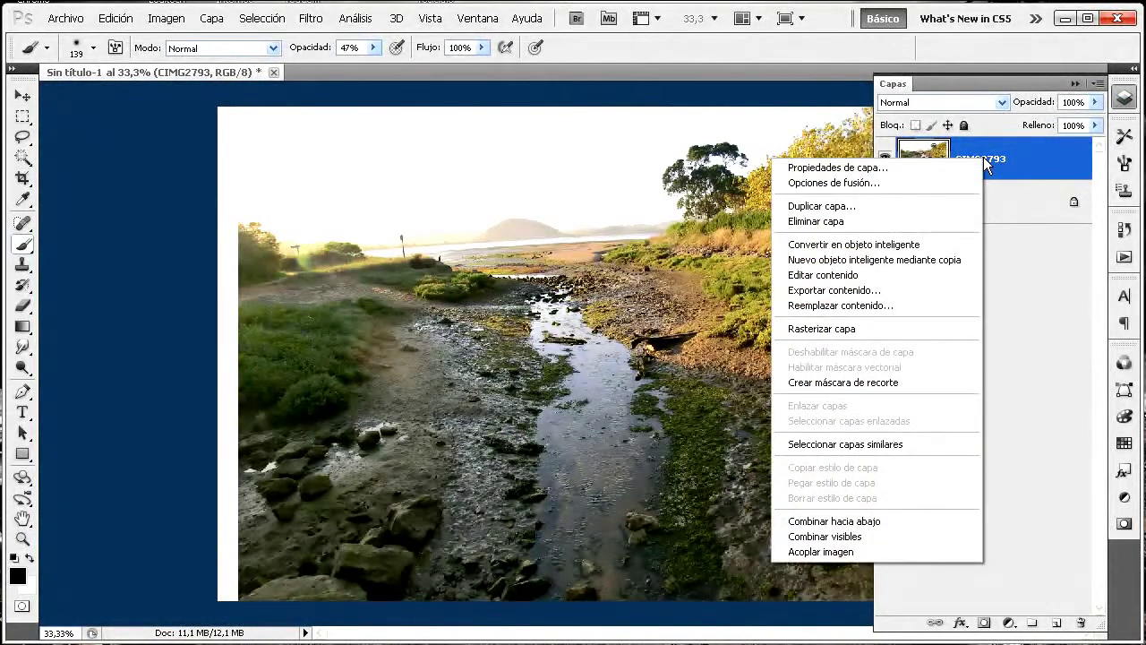
{"action": "left_click", "coordinate": [875, 329]}
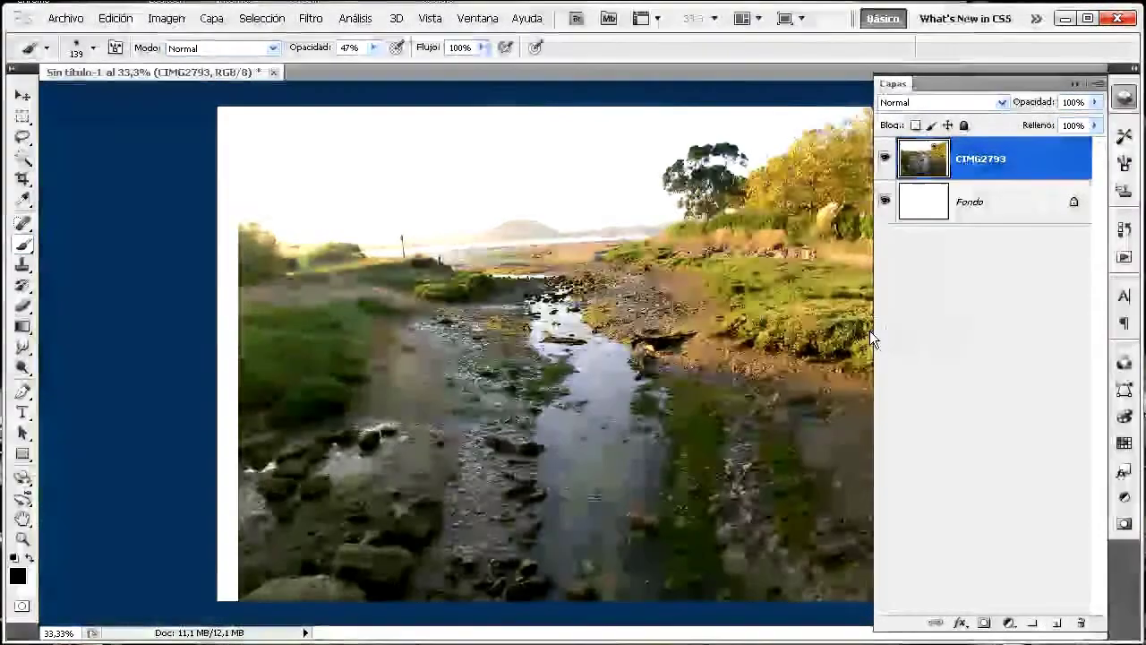
{"action": "left_click", "coordinate": [152, 230]}
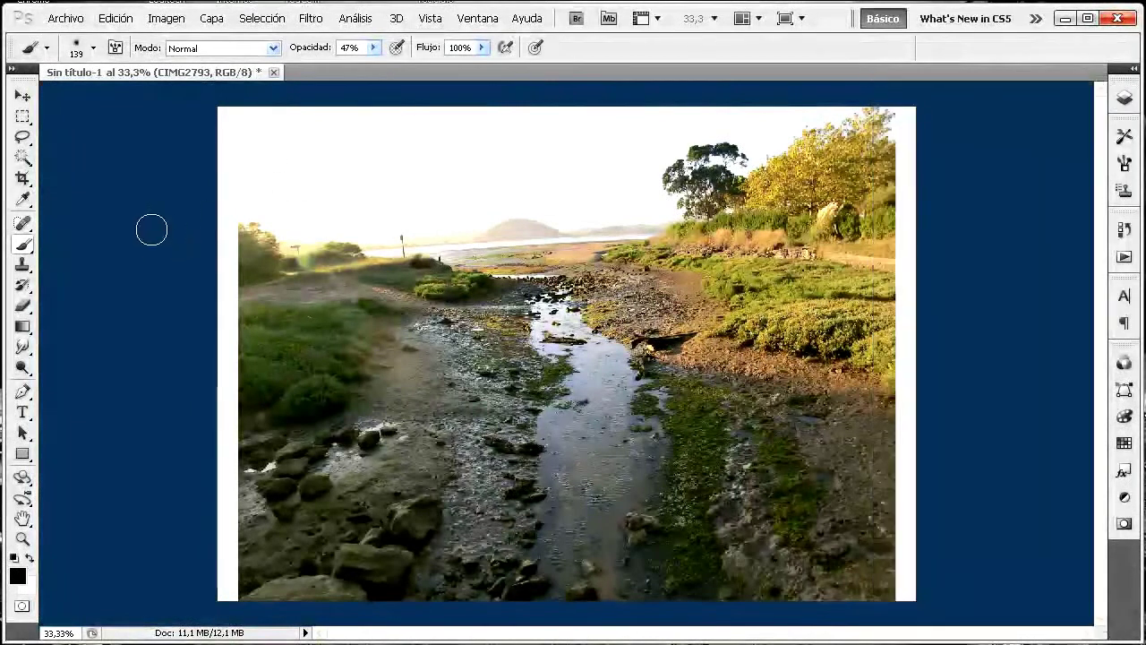
Free-transform the river photo to about 109.5% width and 52% height, covering the canvas's full width along its lower half
{"action": "left_click", "coordinate": [117, 20]}
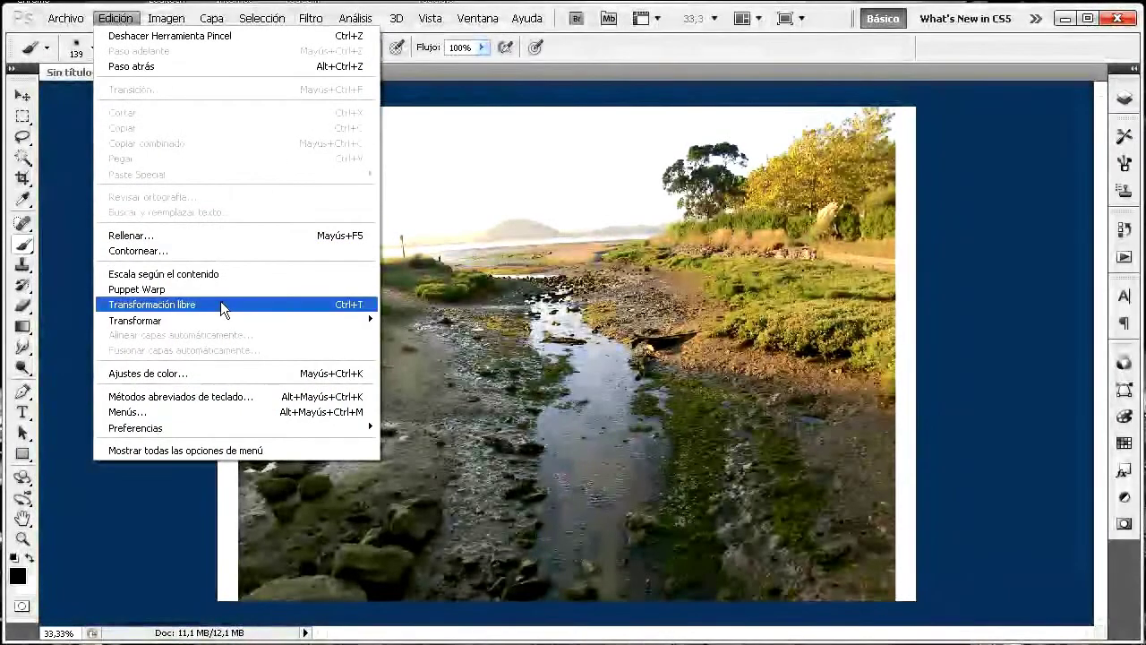
{"action": "left_click", "coordinate": [220, 304]}
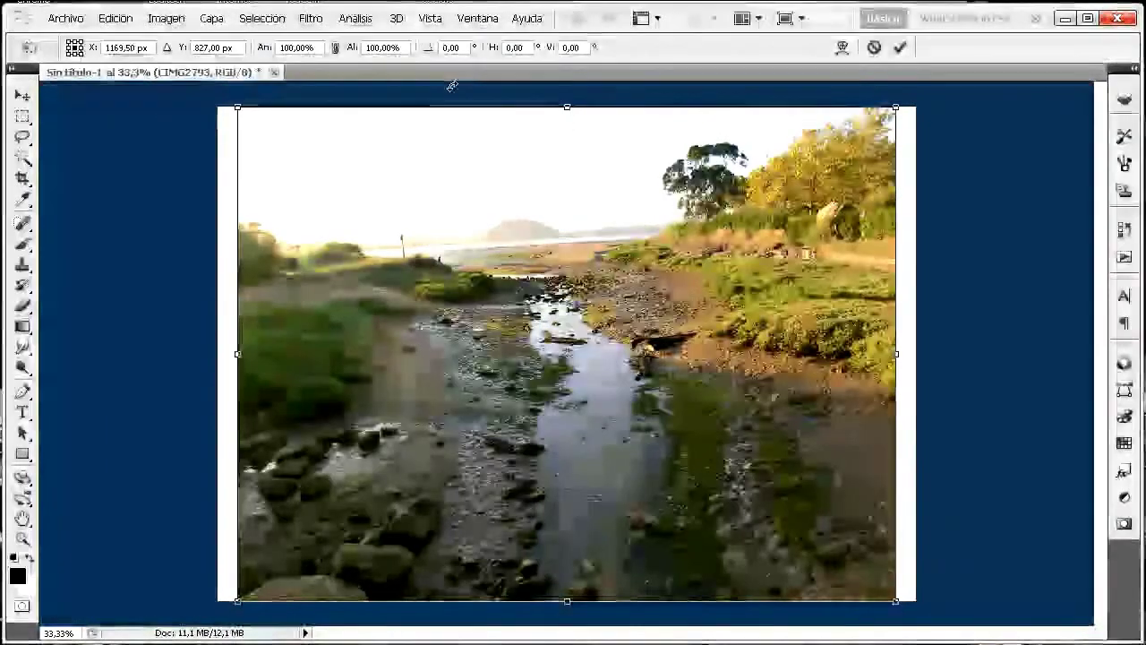
{"action": "left_click_drag", "start_coordinate": [567, 106], "coordinate": [542, 338]}
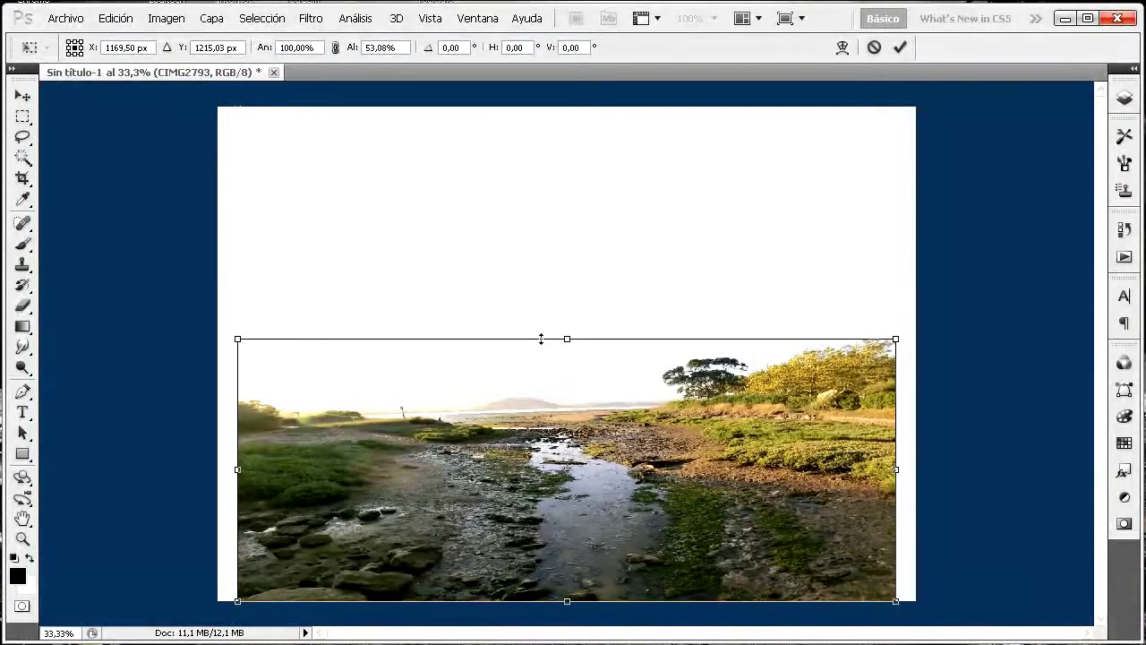
{"action": "left_click_drag", "start_coordinate": [234, 469], "coordinate": [207, 466]}
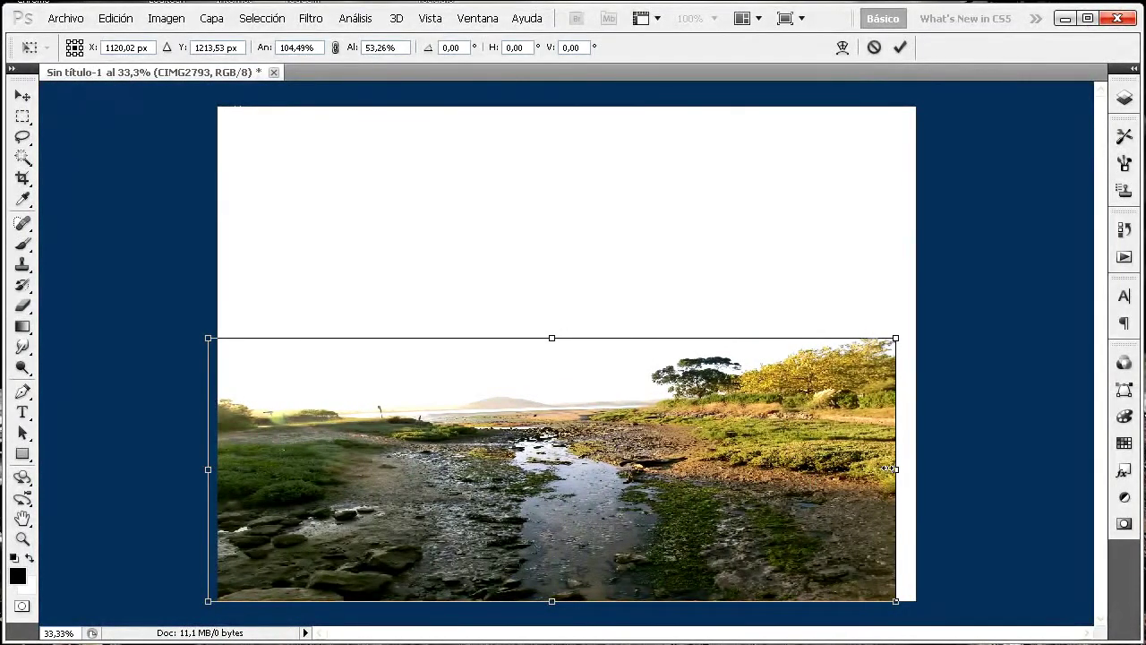
{"action": "left_click_drag", "start_coordinate": [895, 468], "coordinate": [928, 448]}
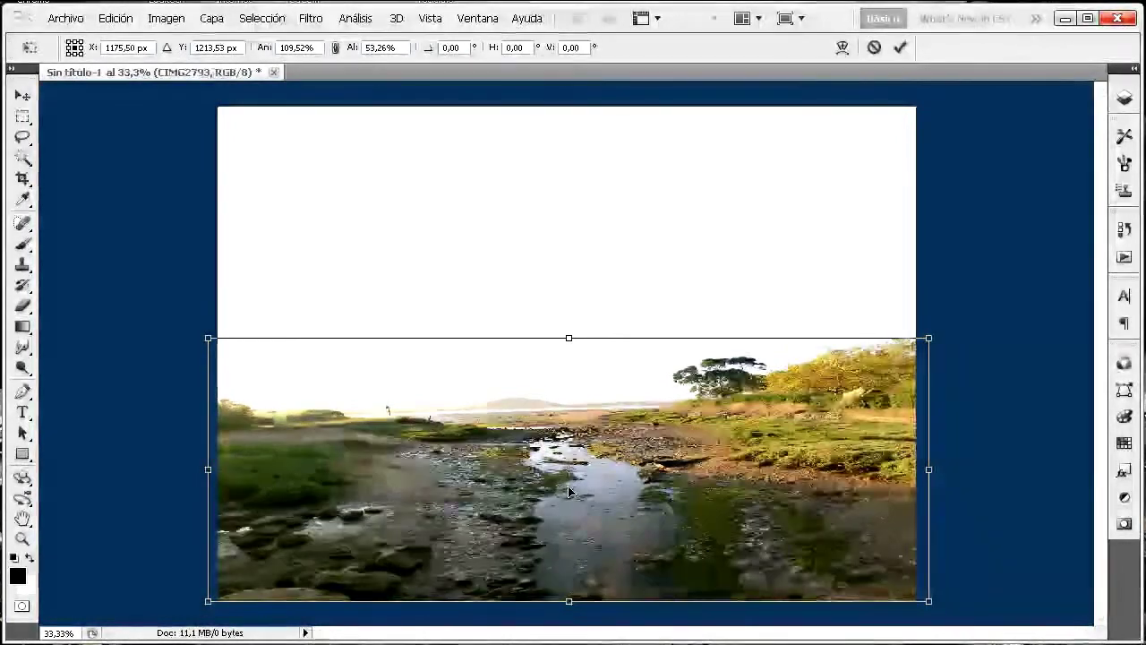
{"action": "left_click_drag", "start_coordinate": [569, 337], "coordinate": [569, 342]}
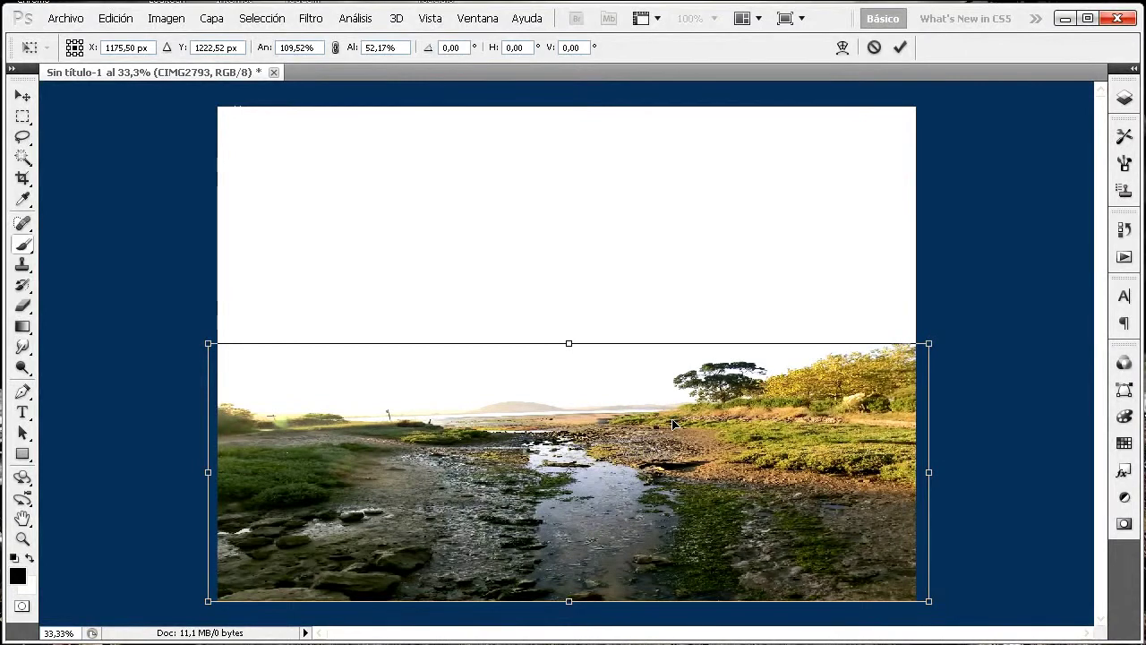
{"action": "key", "text": "Return"}
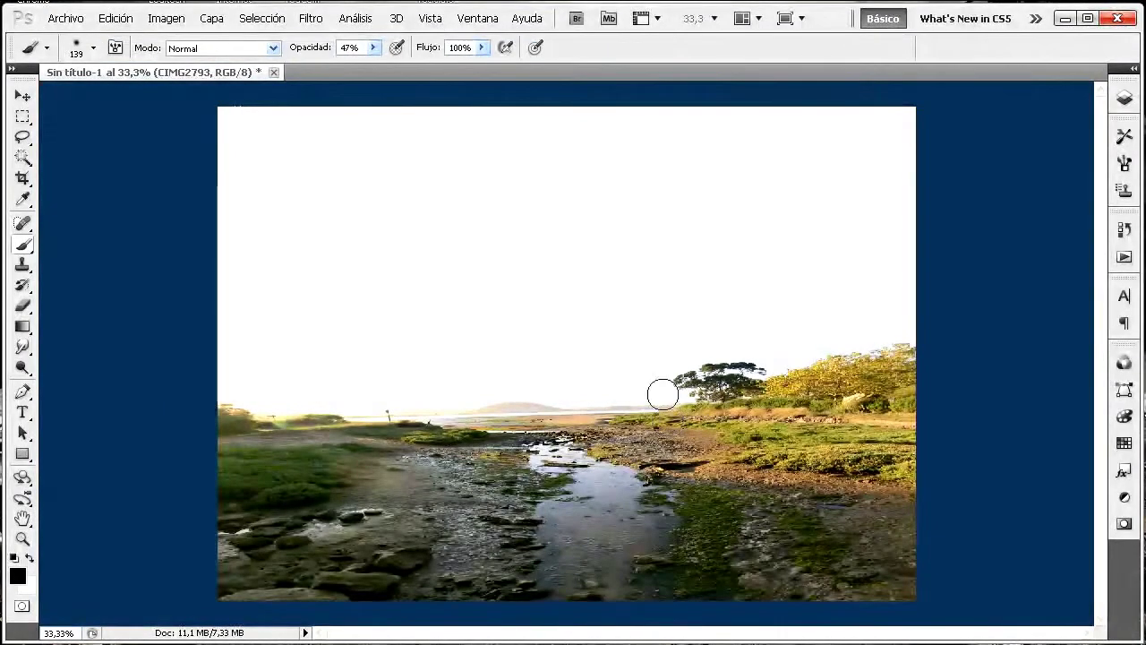
{"action": "left_click", "coordinate": [1124, 100]}
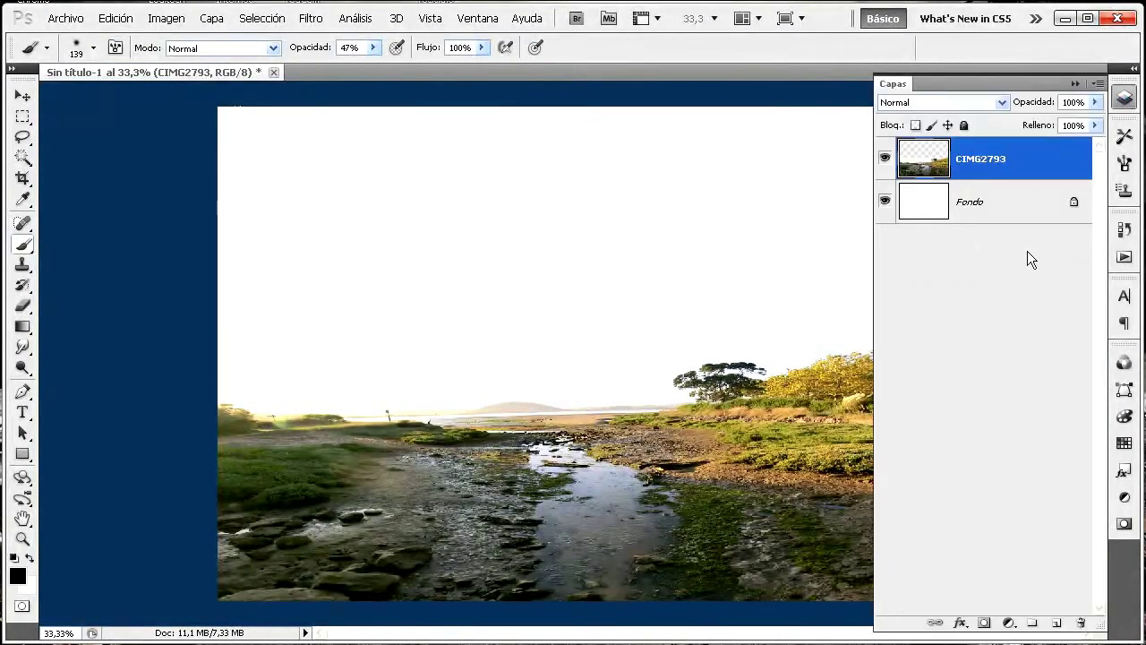
Place the cloud-mood-143357_640 storm sky image above the river photo at its default size
{"action": "left_click", "coordinate": [80, 24]}
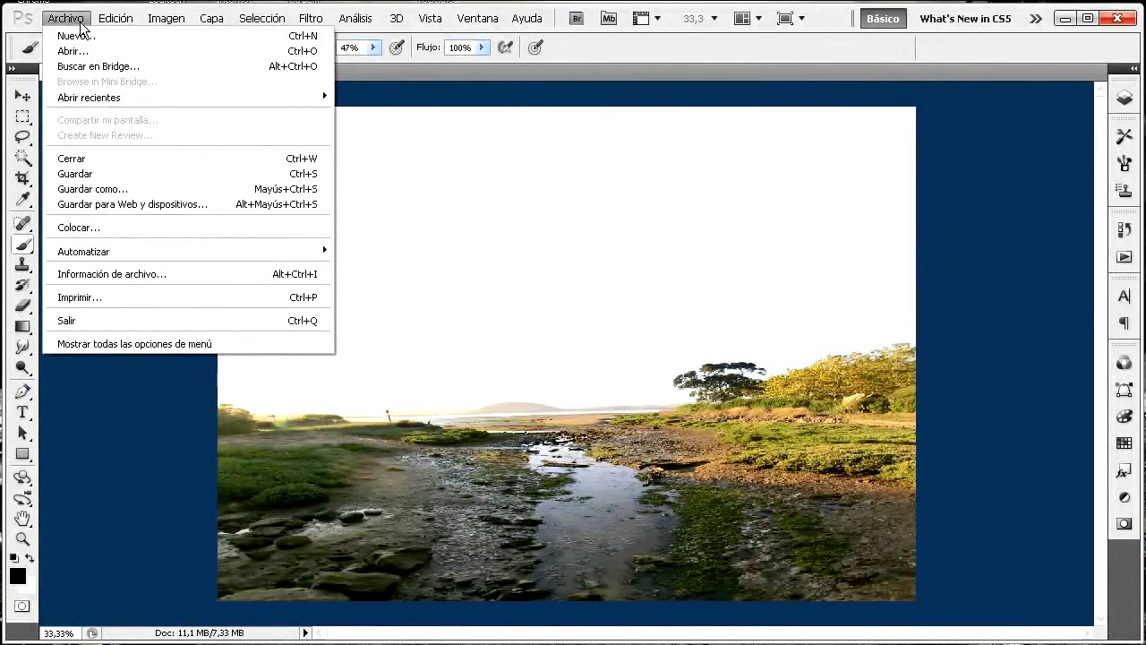
{"action": "left_click", "coordinate": [107, 228]}
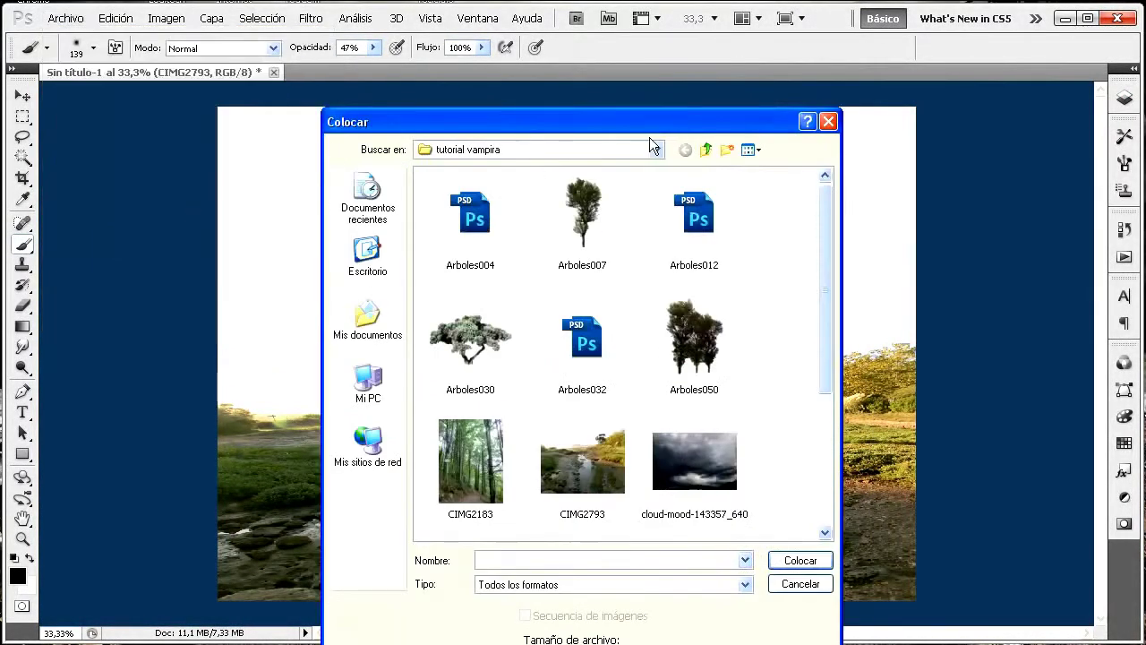
{"action": "left_click", "coordinate": [687, 450]}
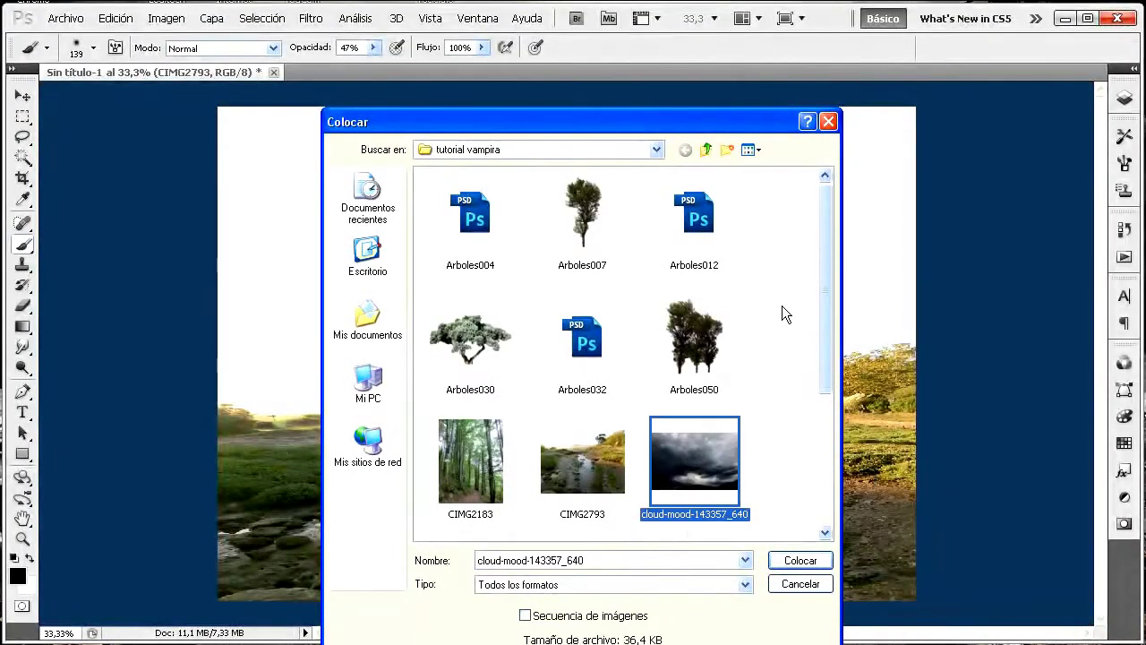
{"action": "left_click", "coordinate": [784, 567]}
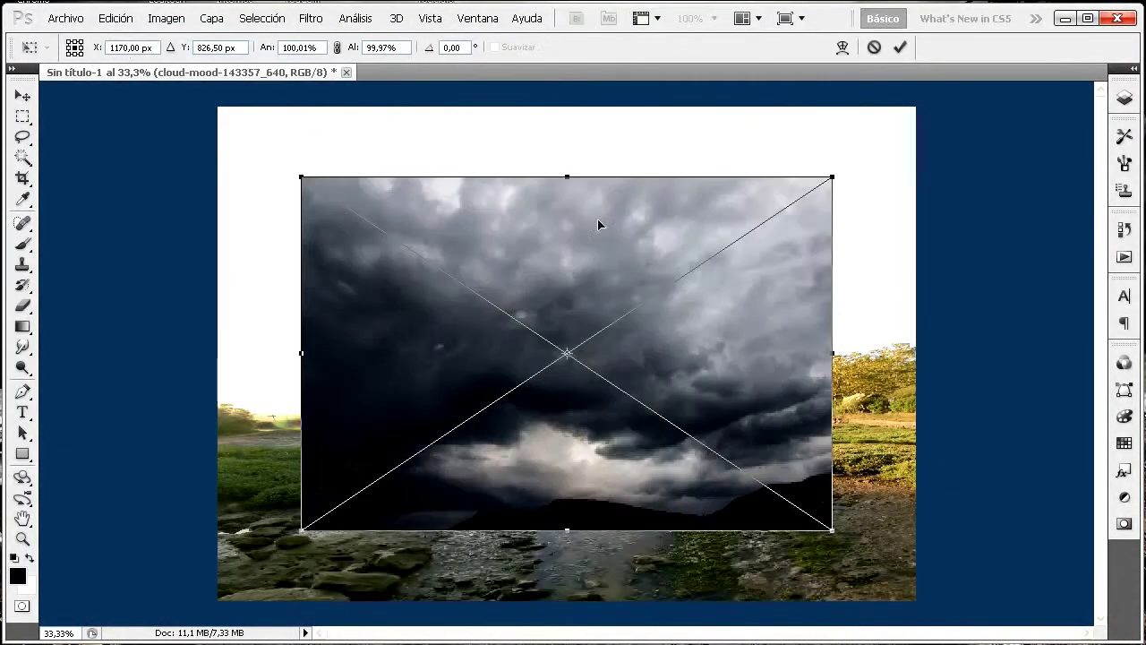
{"action": "key", "text": "Return"}
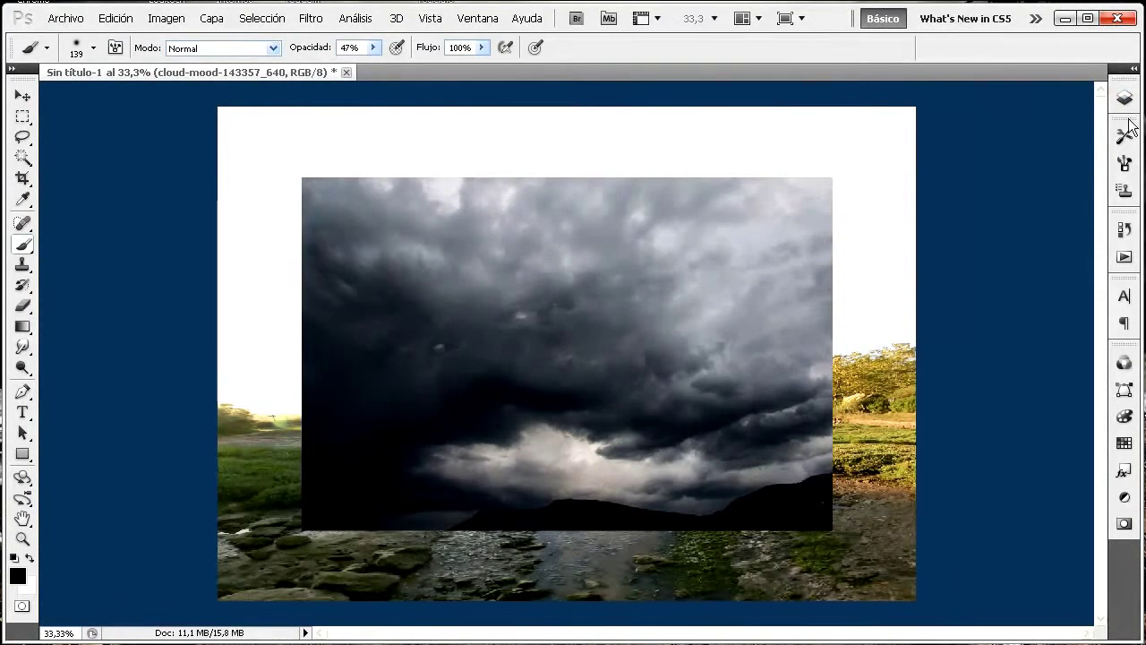
Rasterize the cloud-mood-143357_640 layer
{"action": "left_click", "coordinate": [1132, 105]}
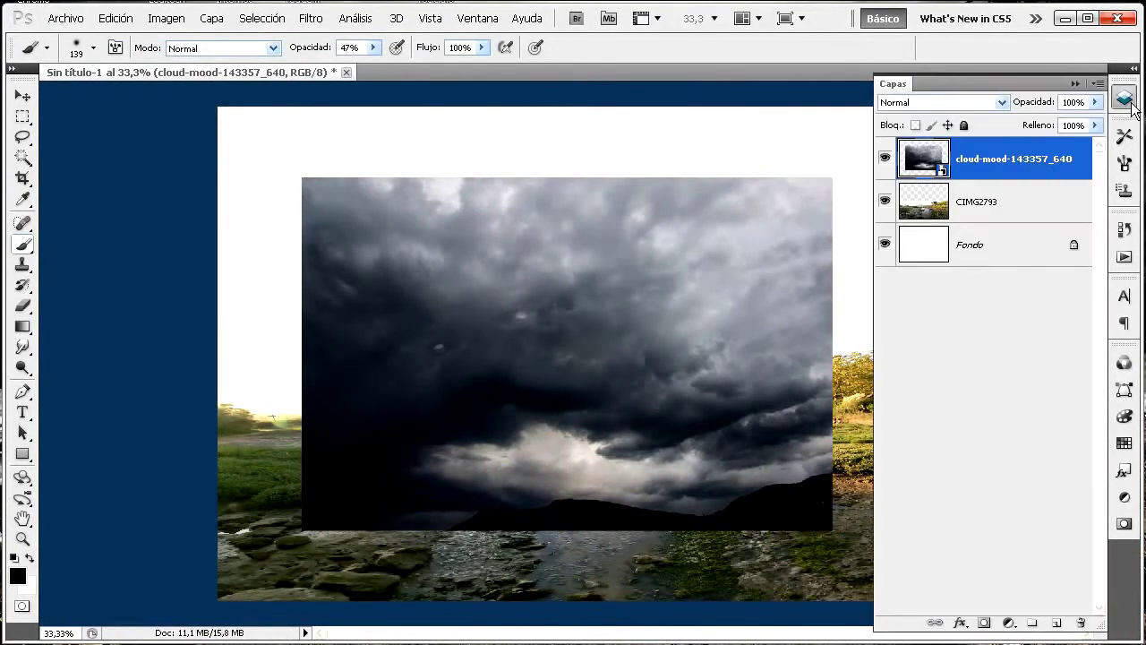
{"action": "right_click", "coordinate": [989, 161]}
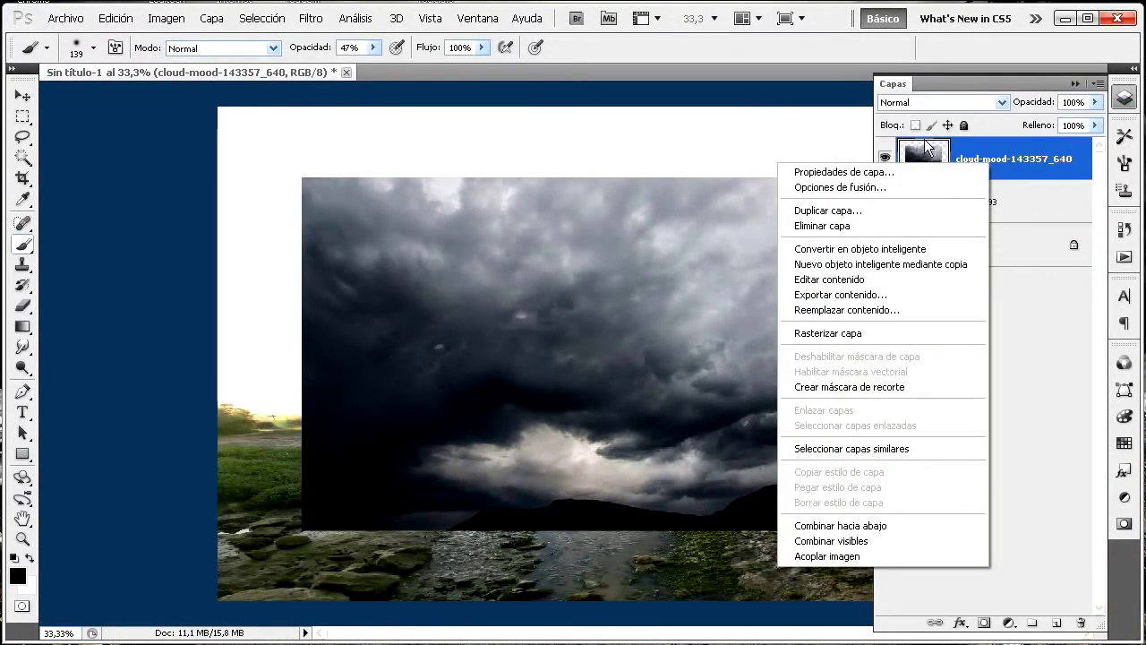
{"action": "left_click", "coordinate": [860, 333]}
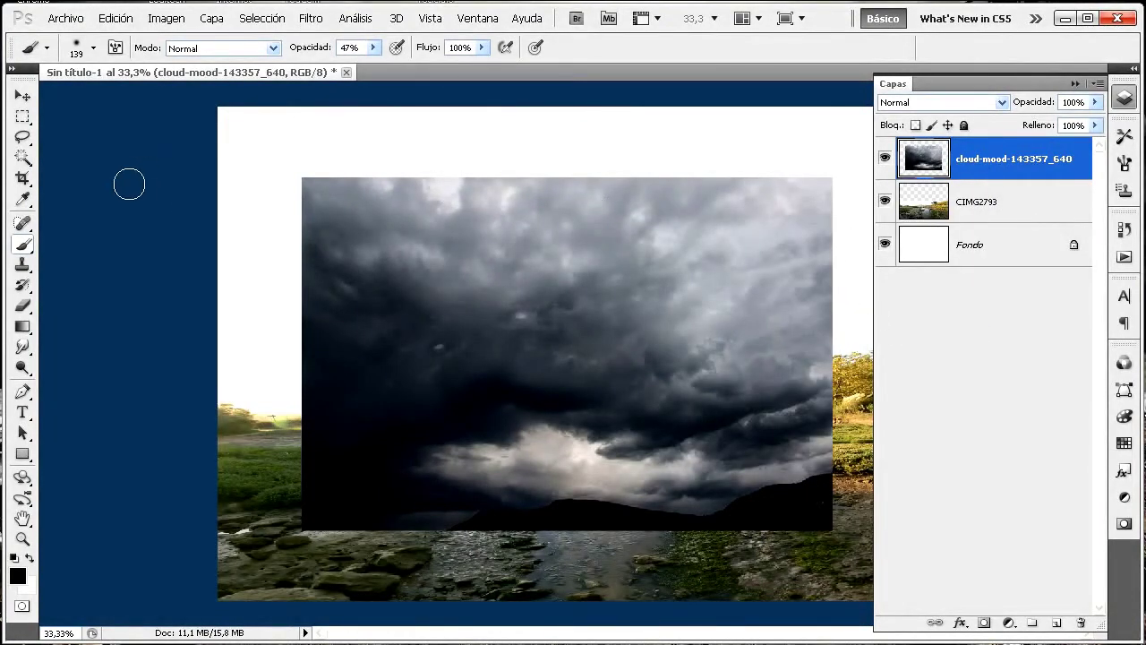
Free-transform the storm sky to about 138.5% width and 115% height, covering the canvas from its top edge down over the river photo's horizon
{"action": "left_click", "coordinate": [126, 24]}
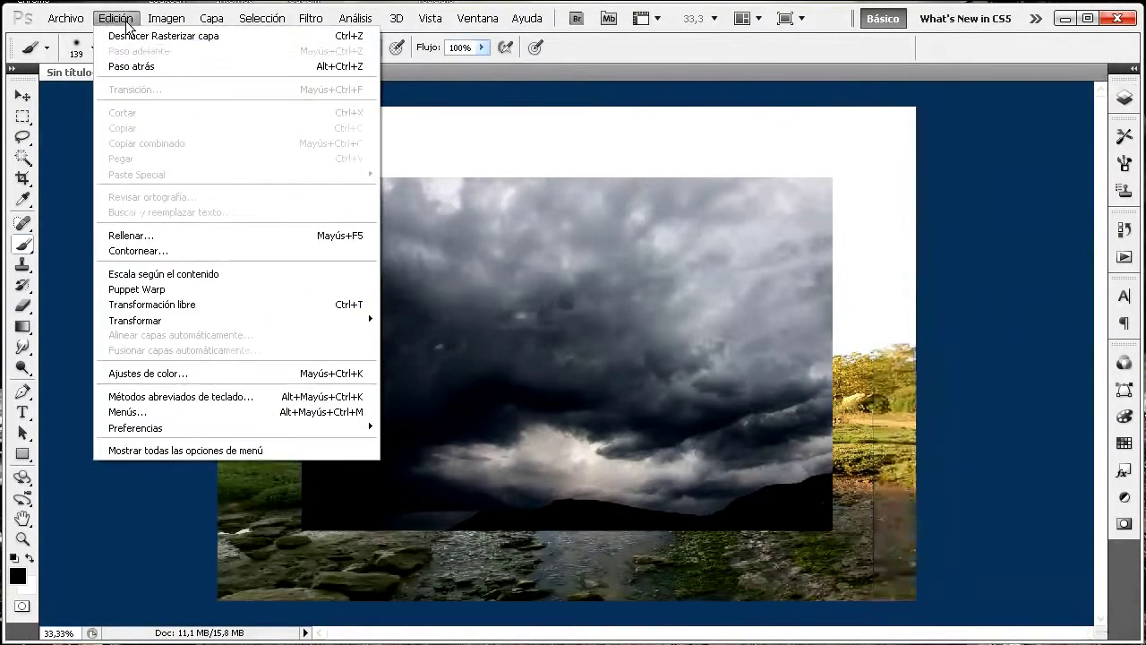
{"action": "left_click", "coordinate": [213, 305]}
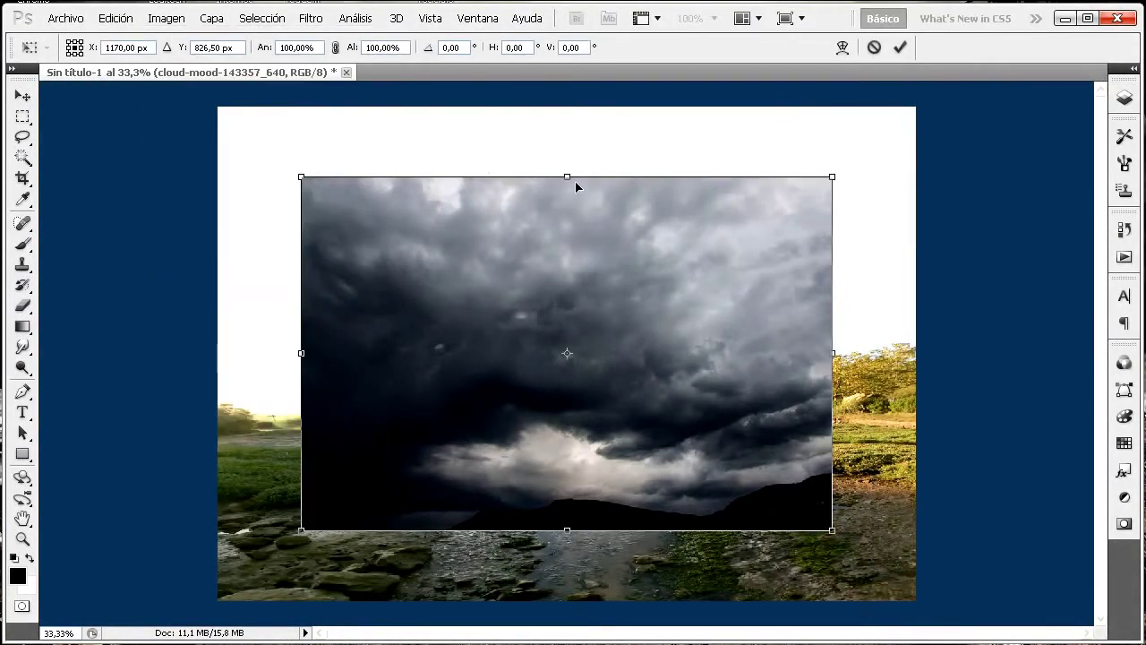
{"action": "left_click_drag", "start_coordinate": [568, 176], "coordinate": [568, 106]}
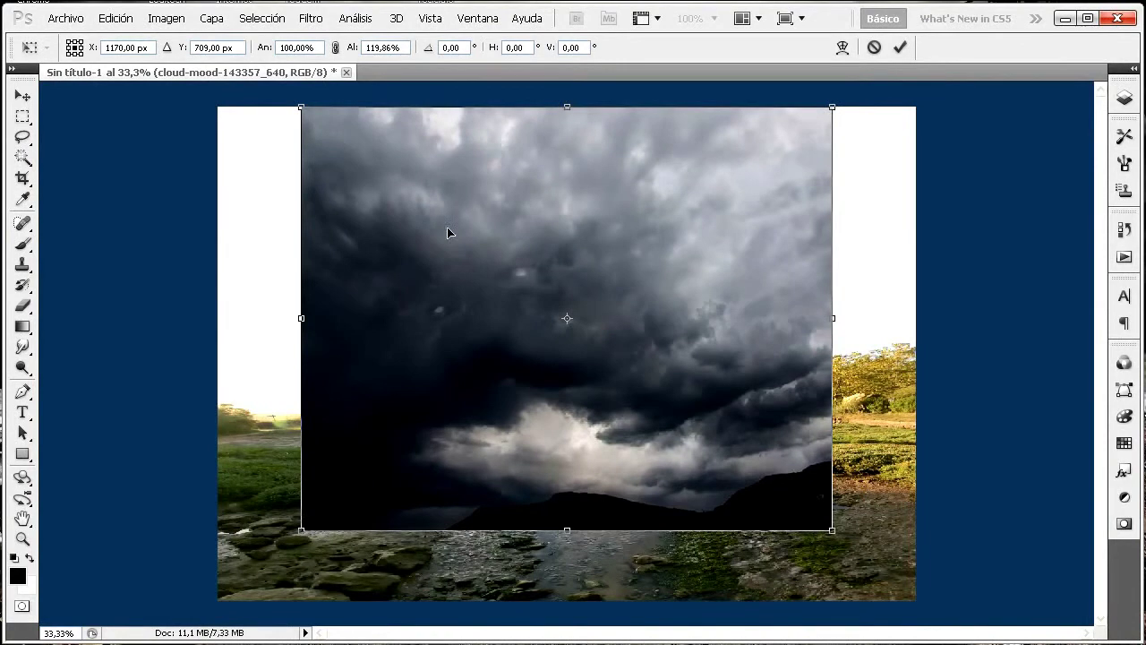
{"action": "left_click_drag", "start_coordinate": [302, 320], "coordinate": [213, 327]}
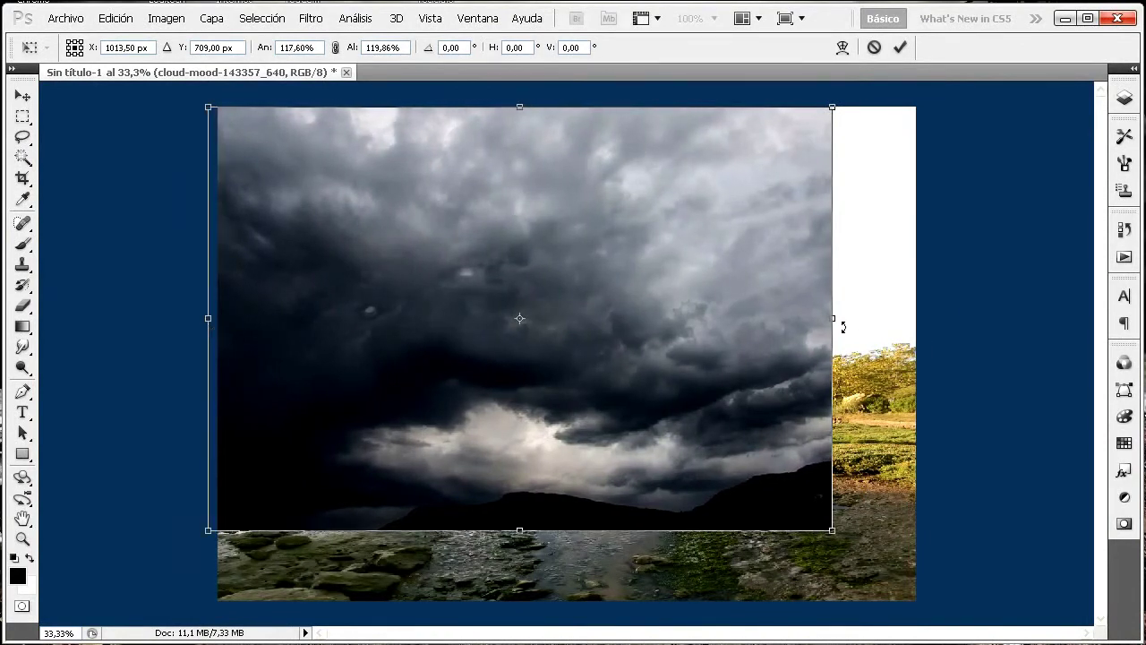
{"action": "left_click_drag", "start_coordinate": [832, 320], "coordinate": [941, 305]}
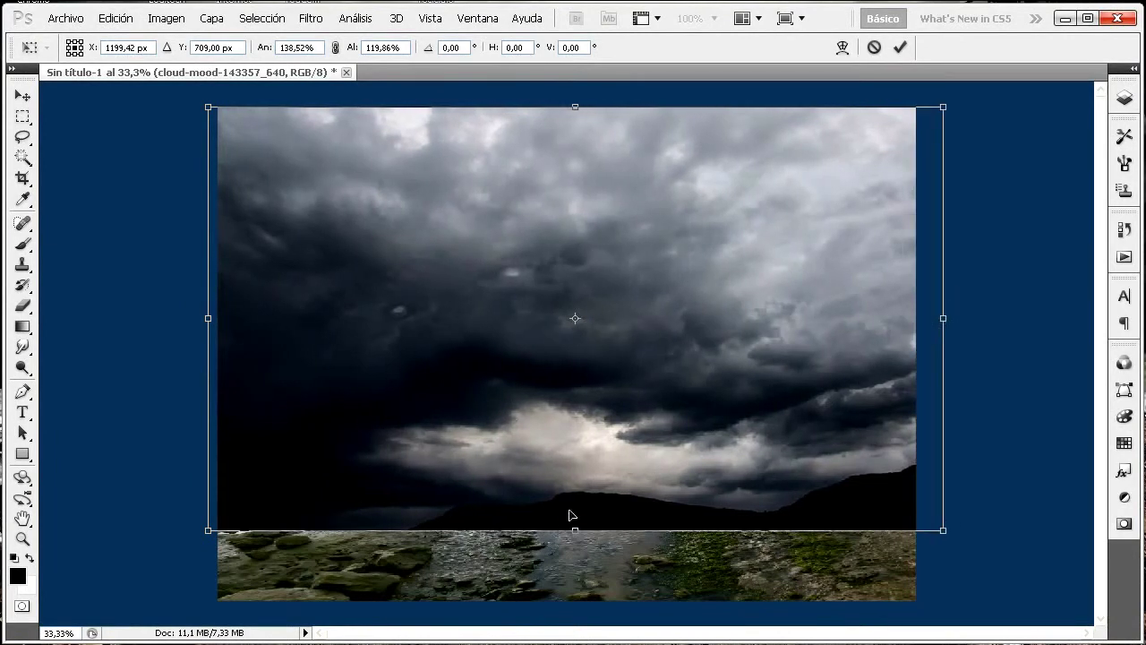
{"action": "left_click_drag", "start_coordinate": [576, 530], "coordinate": [579, 512]}
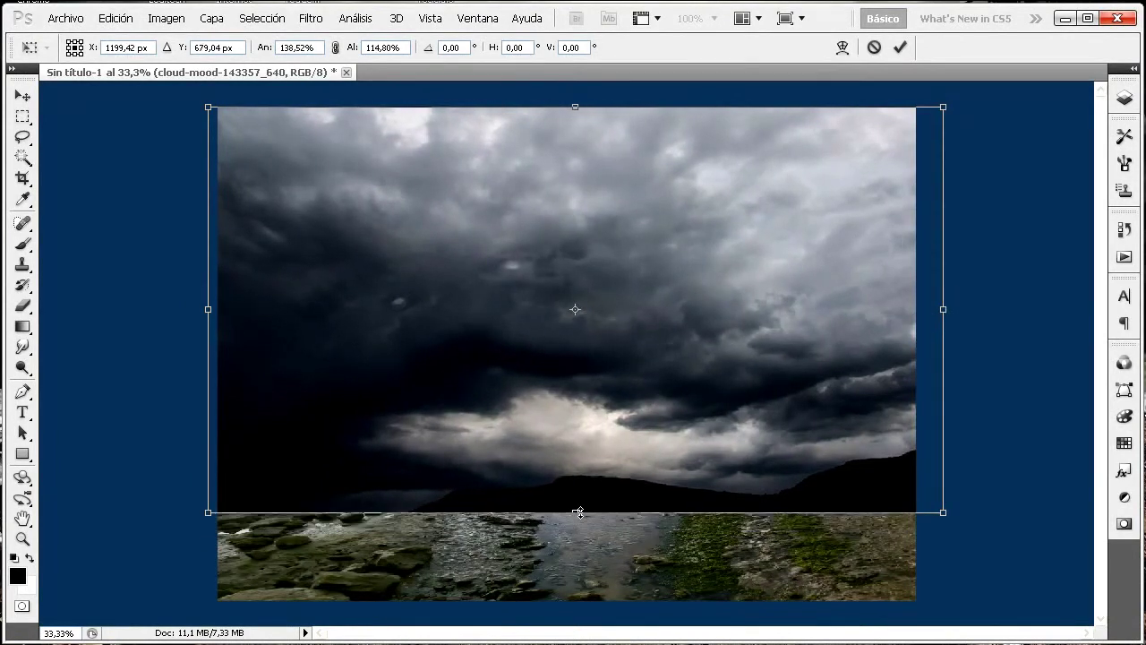
{"action": "key", "text": "Return"}
{"action": "key", "text": "b"}
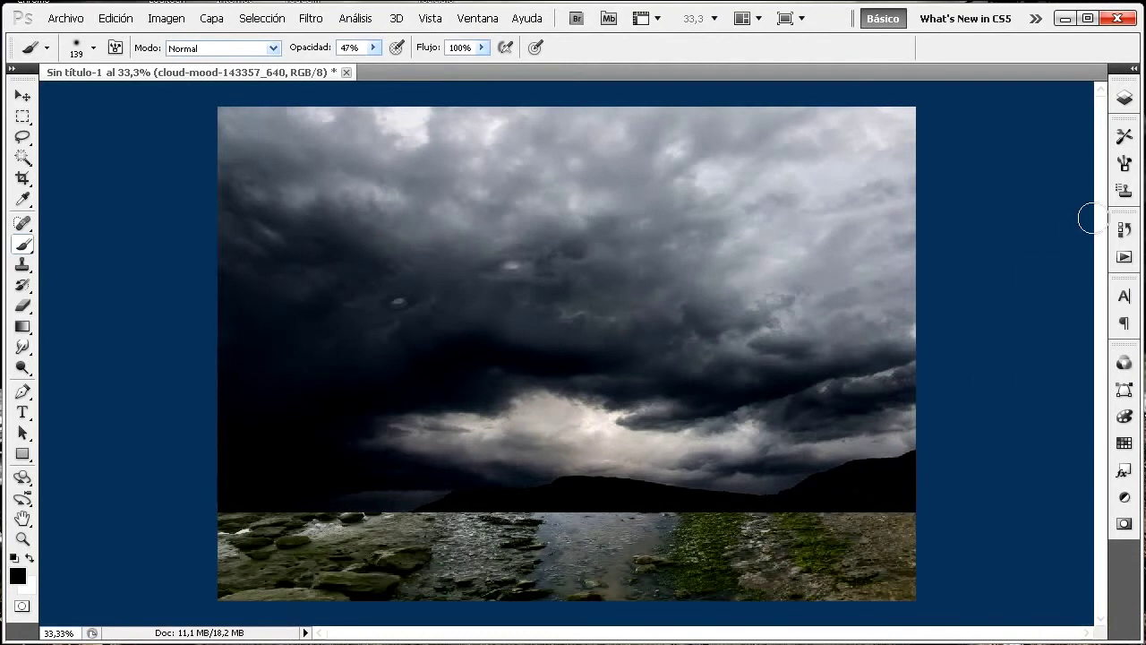
{"action": "left_click", "coordinate": [1124, 100]}
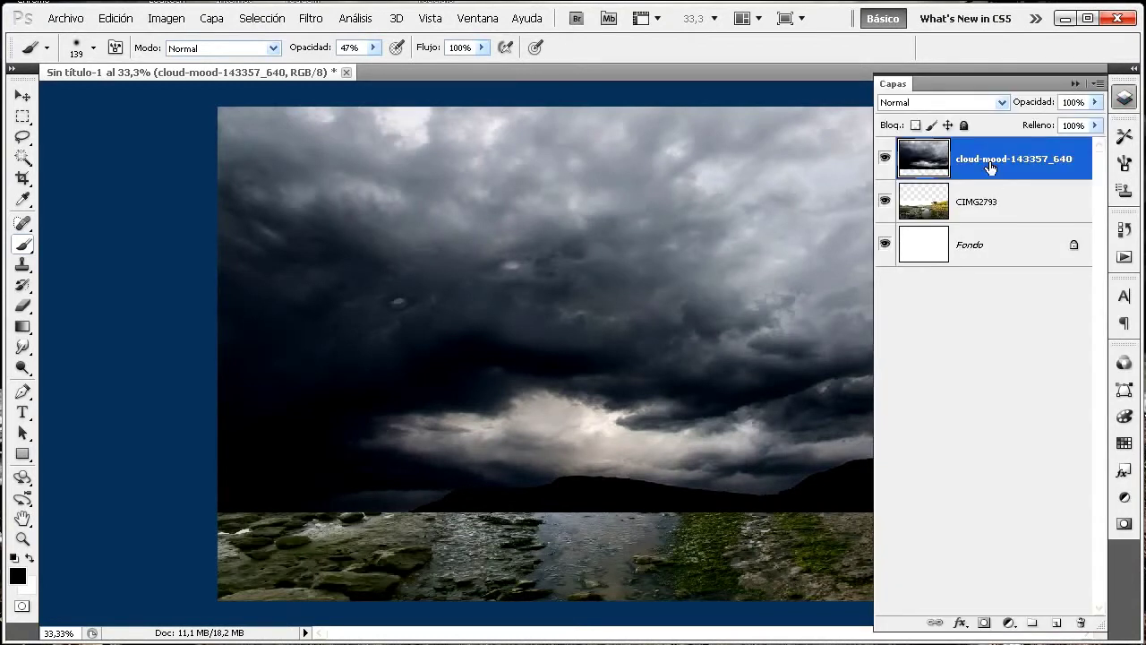
Add a layer mask to the storm sky layer and choose the Color frontal/color de fondo preset for the Gradient tool
{"action": "left_click", "coordinate": [984, 624]}
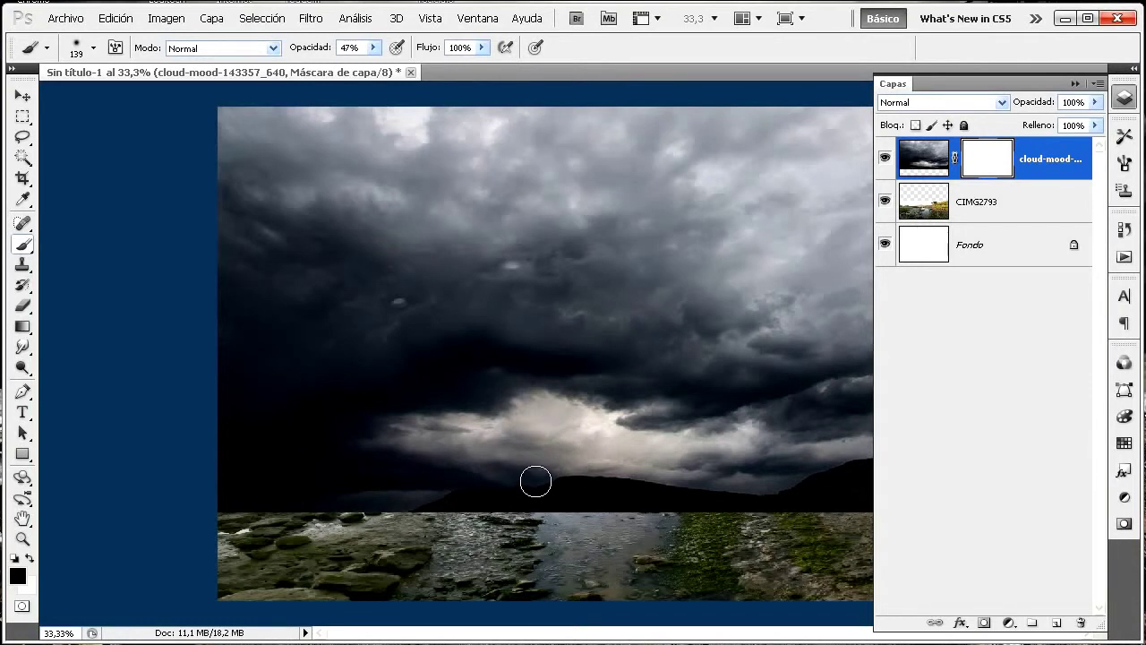
{"action": "left_click", "coordinate": [24, 329]}
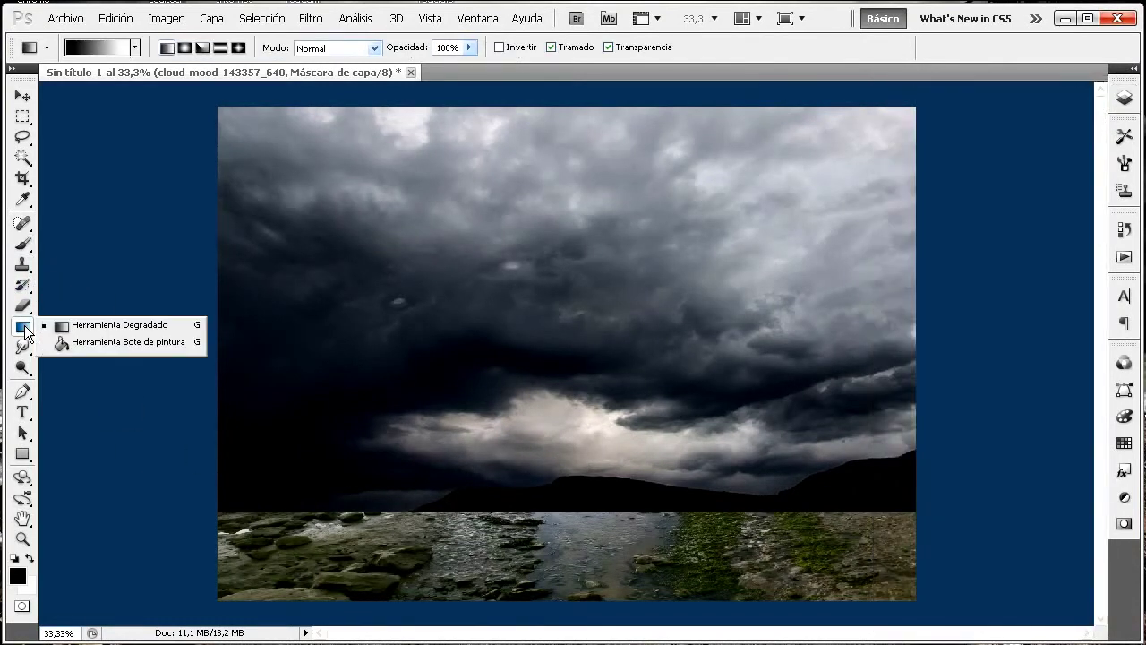
{"action": "left_click", "coordinate": [132, 328]}
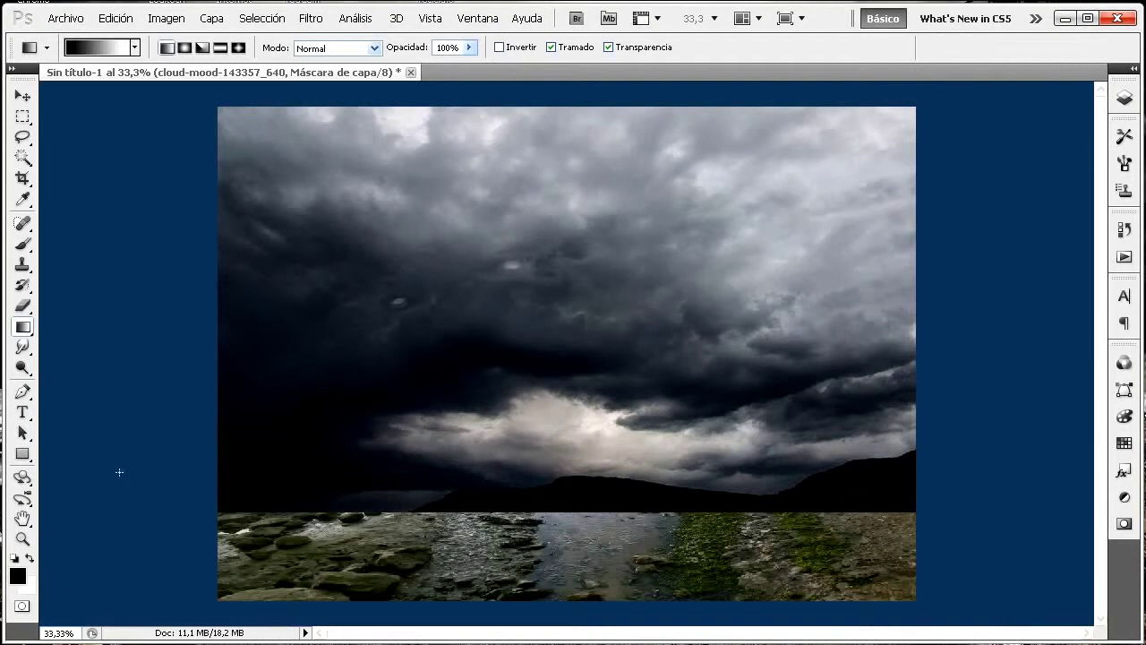
{"action": "left_click", "coordinate": [120, 49]}
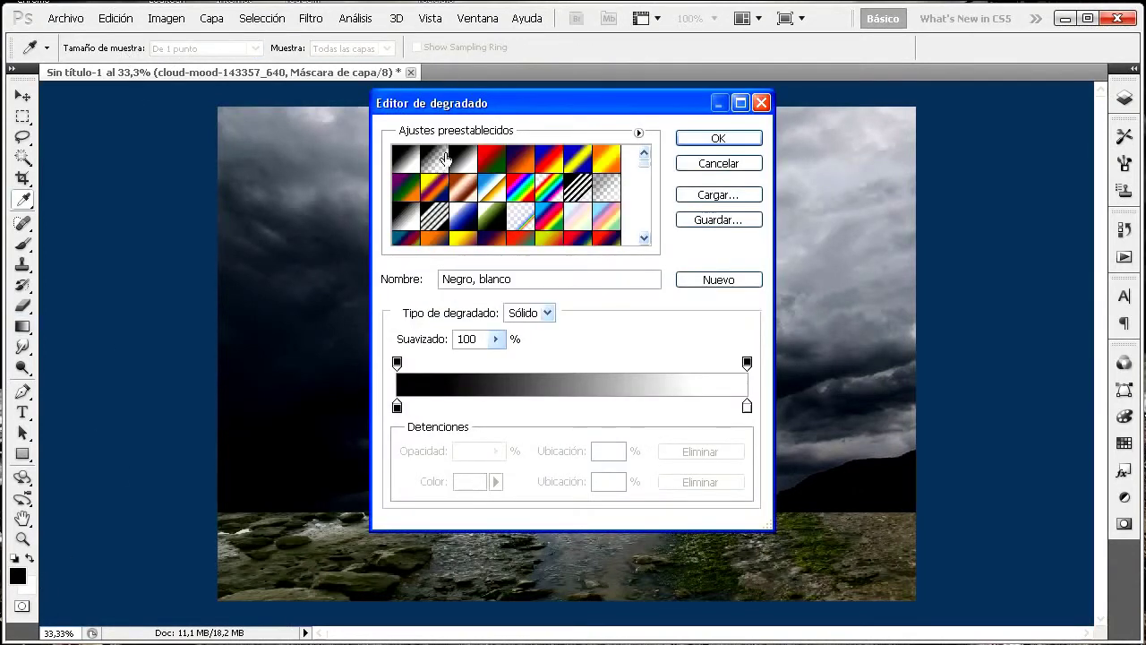
{"action": "left_click", "coordinate": [406, 159]}
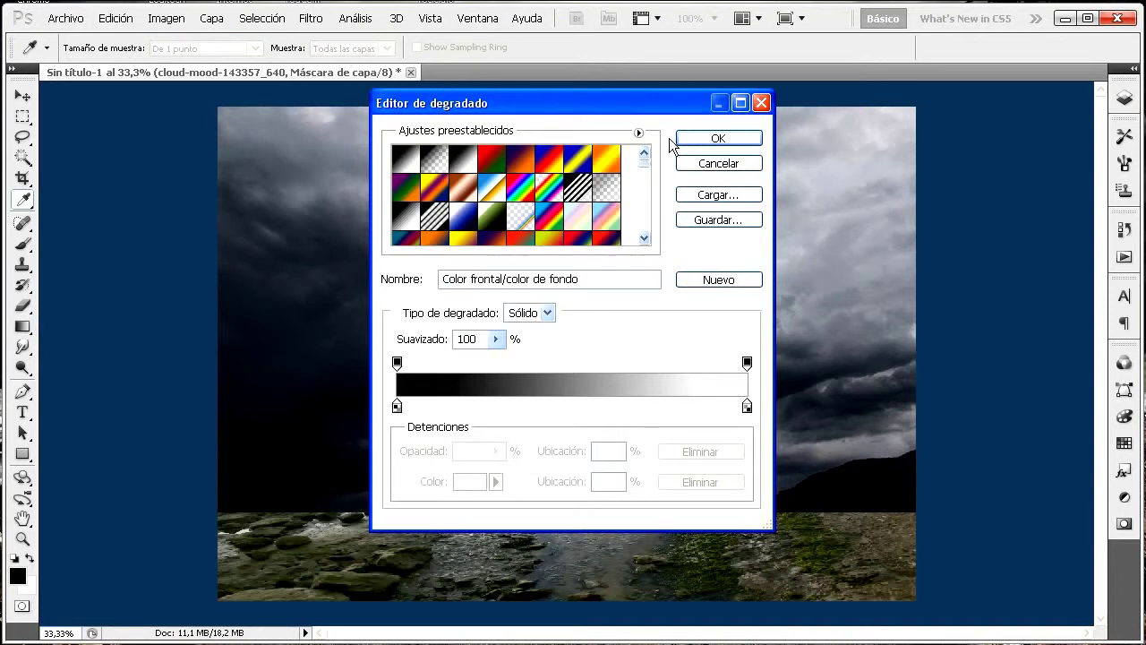
{"action": "left_click", "coordinate": [696, 143]}
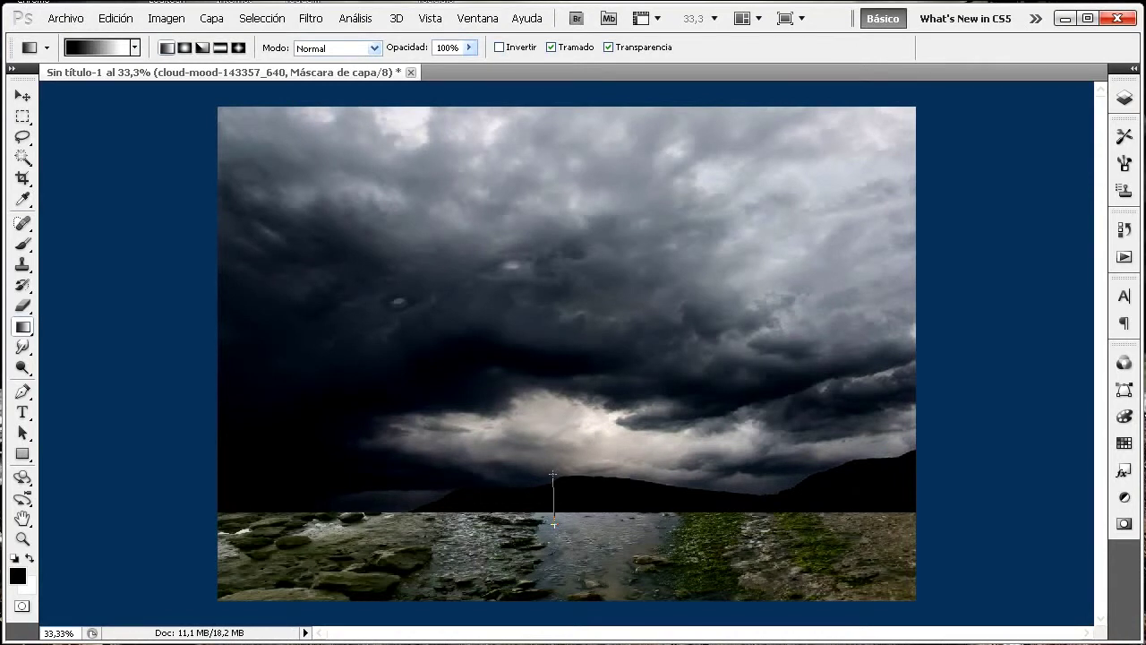
Blend the lower edge of the storm sky into the river photo with a short vertical linear gradient on the mask across the horizon
{"action": "left_click_drag", "start_coordinate": [554, 473], "coordinate": [560, 466]}
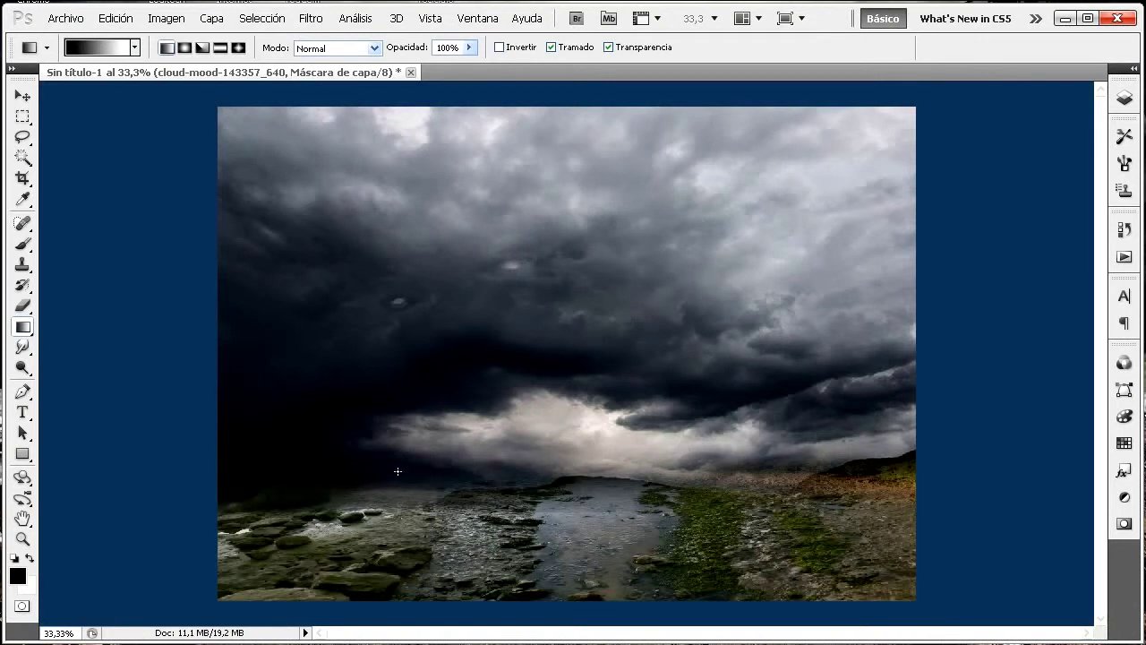
{"action": "key", "text": "ctrl+z"}
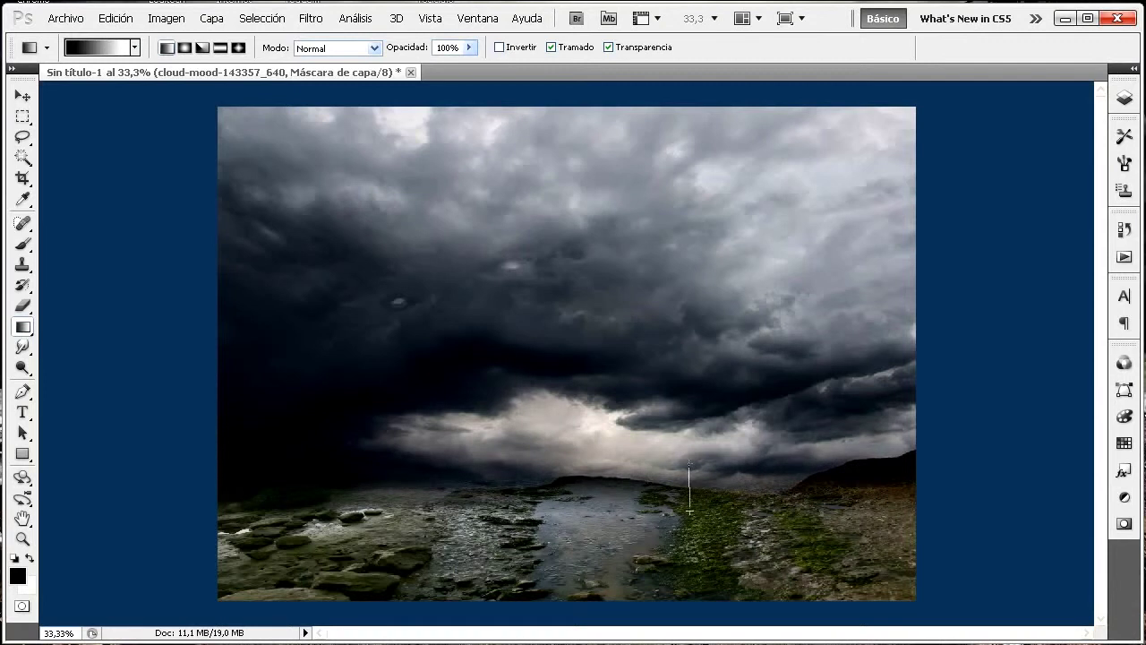
{"action": "left_click_drag", "start_coordinate": [690, 439], "coordinate": [691, 436]}
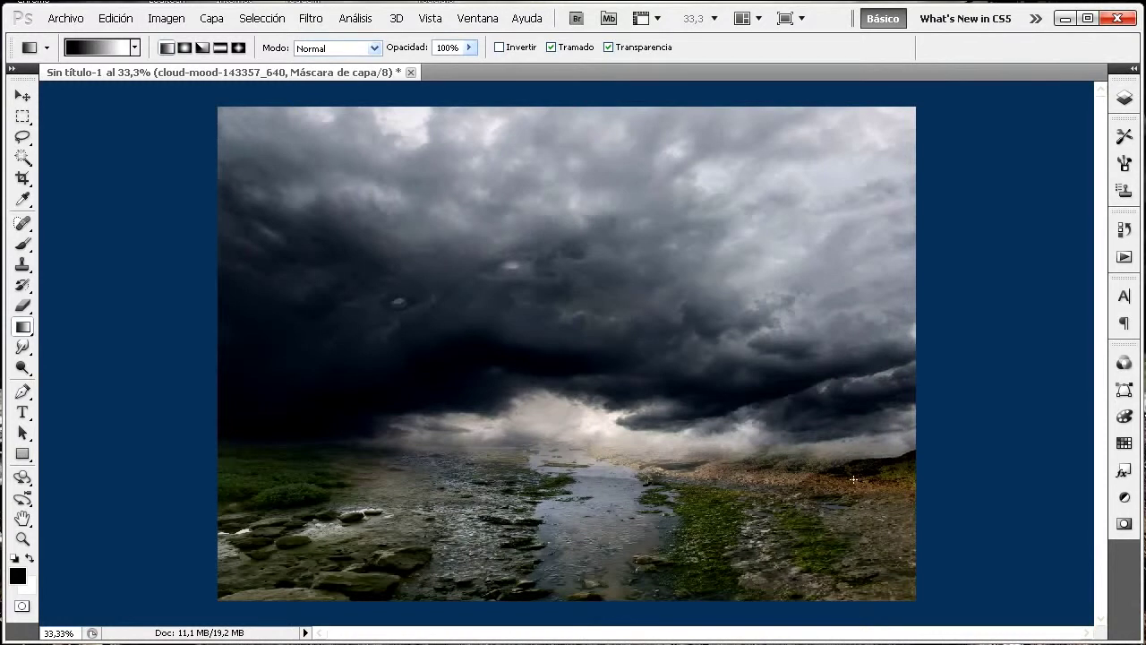
{"action": "left_click", "coordinate": [1124, 96]}
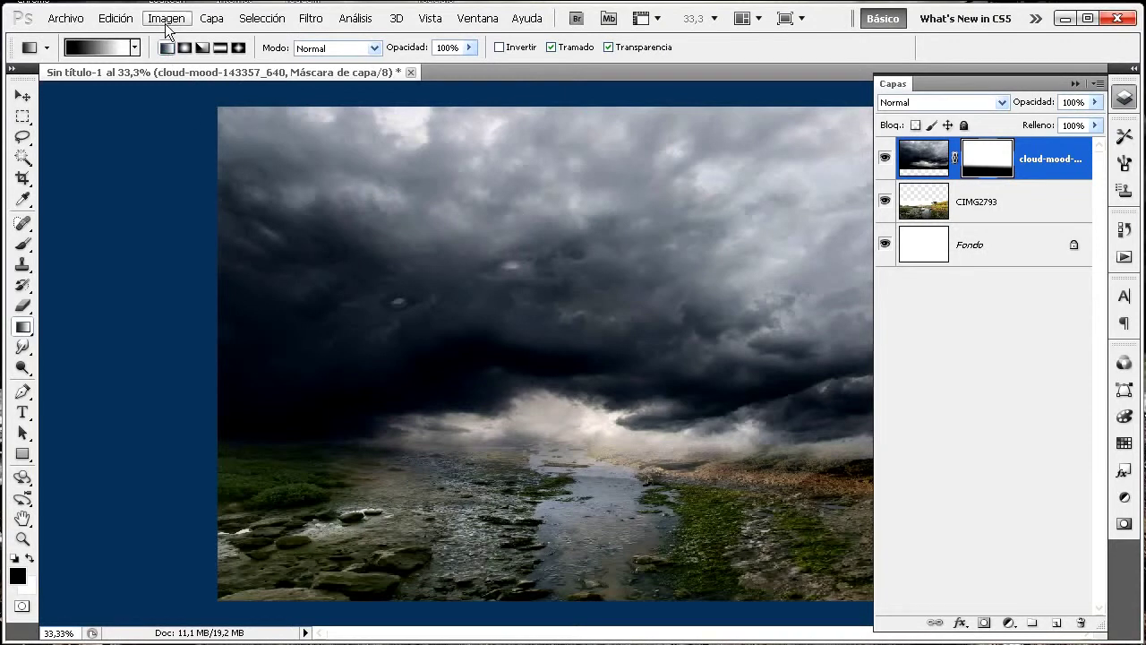
{"action": "left_click", "coordinate": [117, 18]}
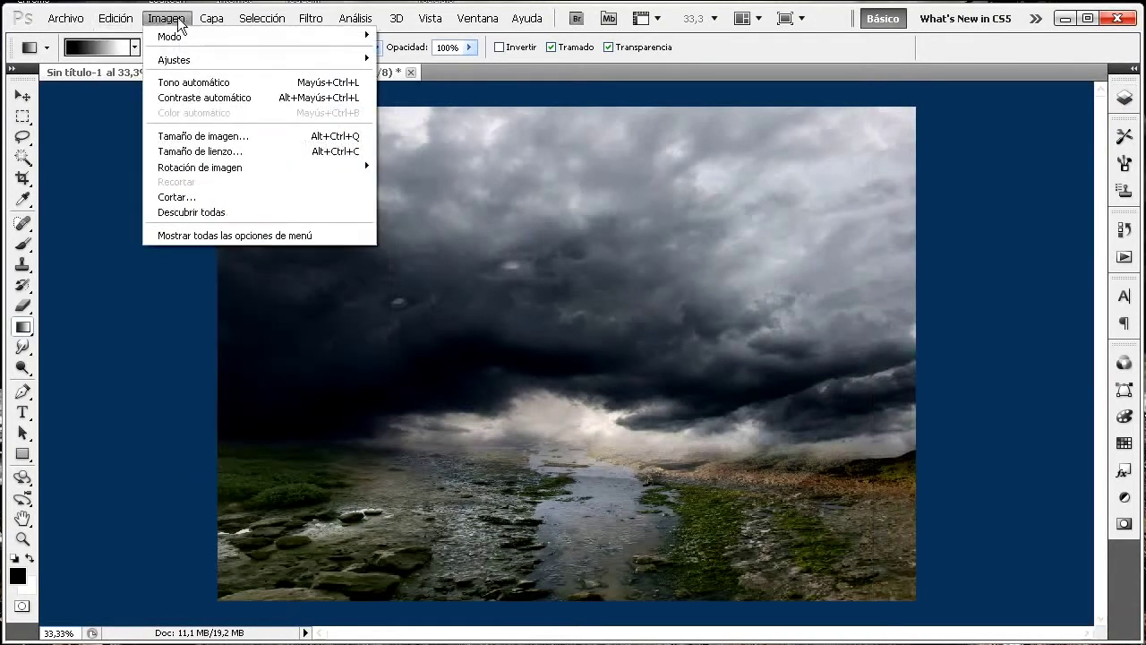
{"action": "mouse_move", "coordinate": [190, 66]}
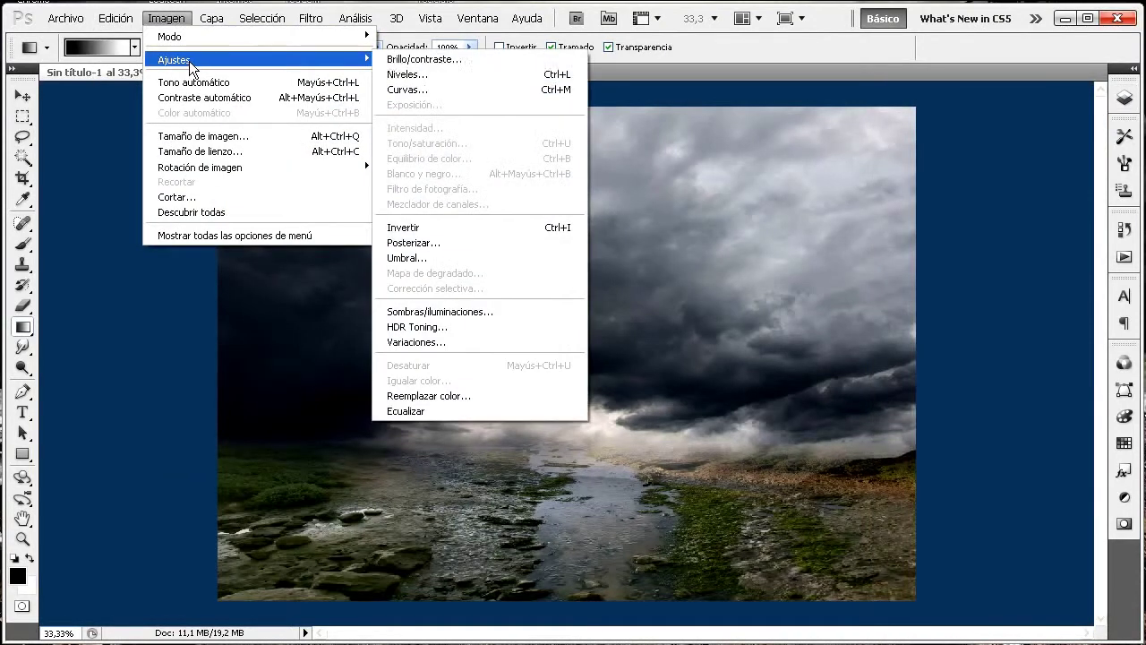
{"action": "left_click", "coordinate": [438, 72]}
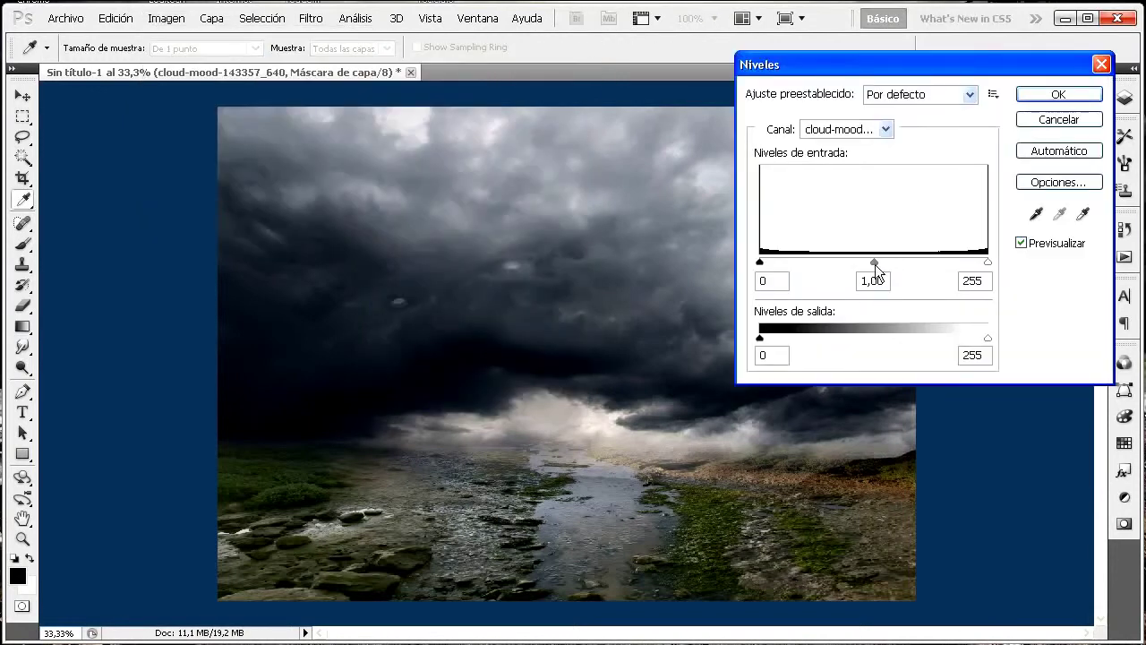
{"action": "left_click_drag", "start_coordinate": [870, 264], "coordinate": [778, 262]}
{"action": "left_click", "coordinate": [1071, 122]}
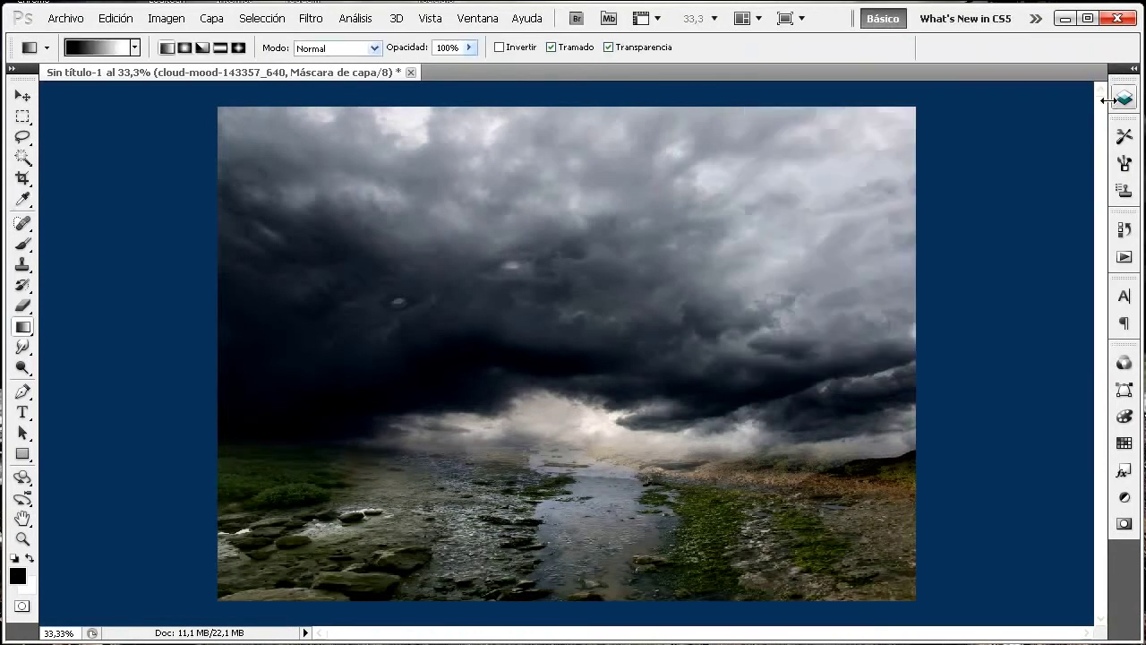
Darken the storm sky image itself, not its mask, with Levels by setting the midtone input level to 0.72
{"action": "left_click", "coordinate": [1125, 98]}
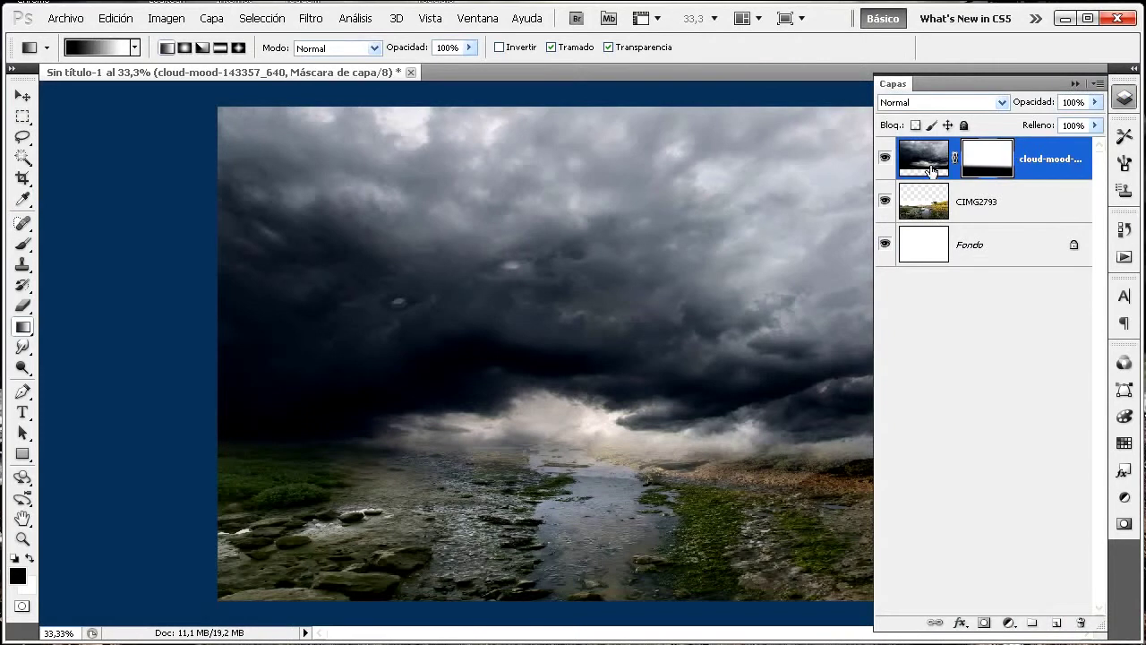
{"action": "left_click", "coordinate": [927, 164]}
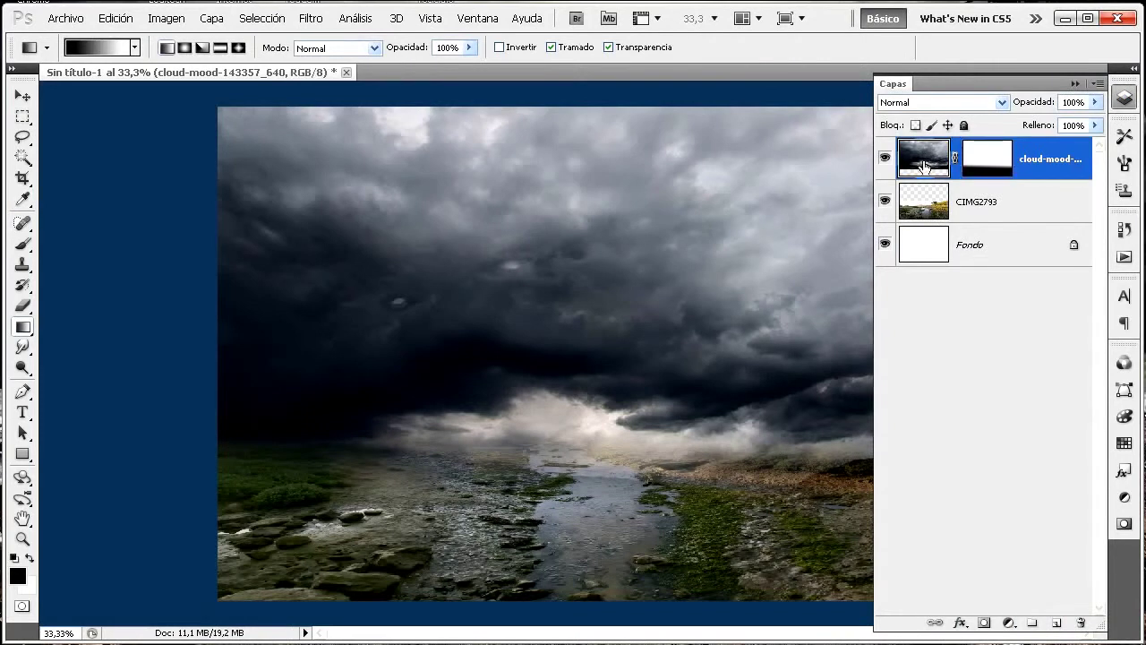
{"action": "left_click", "coordinate": [167, 19]}
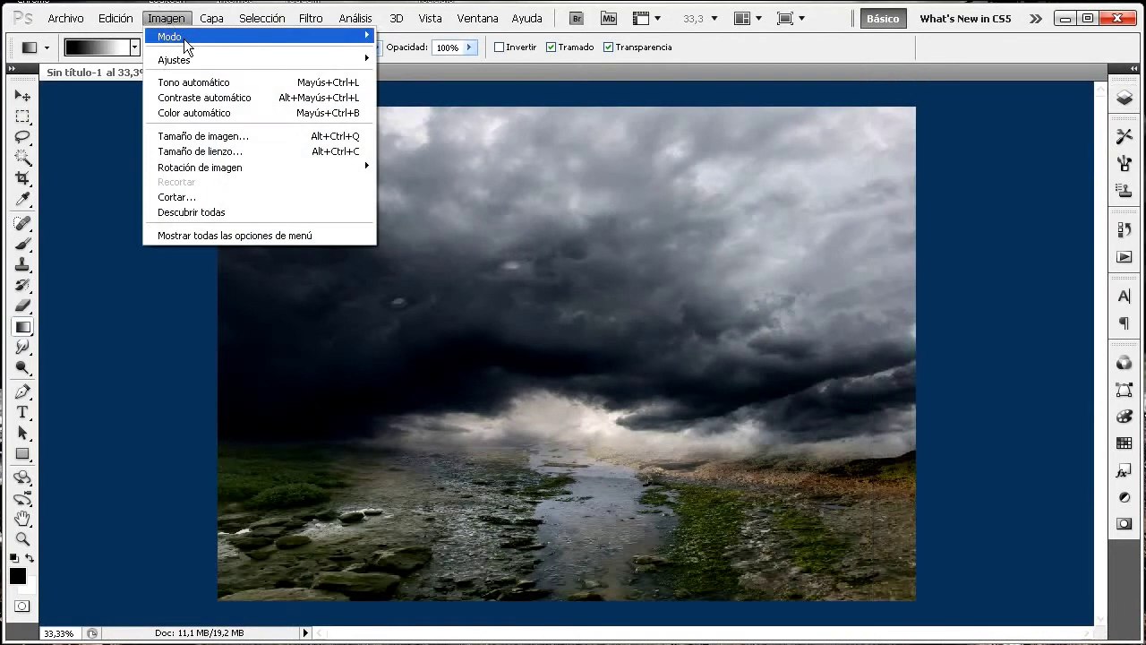
{"action": "mouse_move", "coordinate": [194, 57]}
{"action": "left_click", "coordinate": [507, 75]}
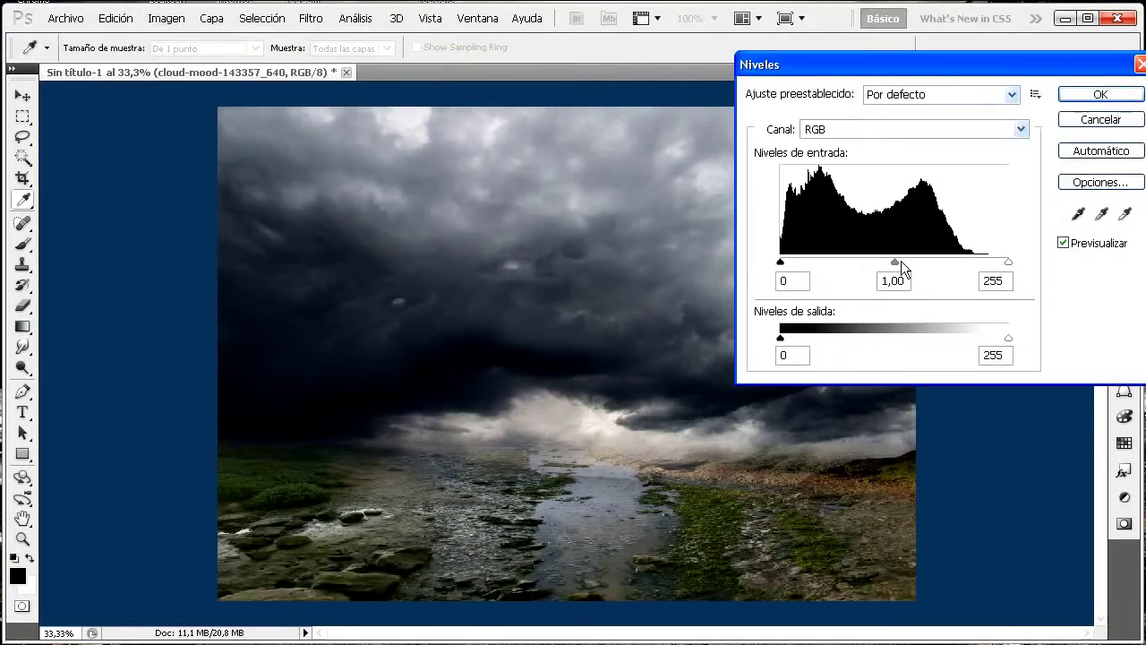
{"action": "mouse_move", "coordinate": [895, 261]}
{"action": "left_mouse_down"}
{"action": "mouse_move", "coordinate": [895, 239]}
{"action": "mouse_move", "coordinate": [912, 258]}
{"action": "left_mouse_up"}
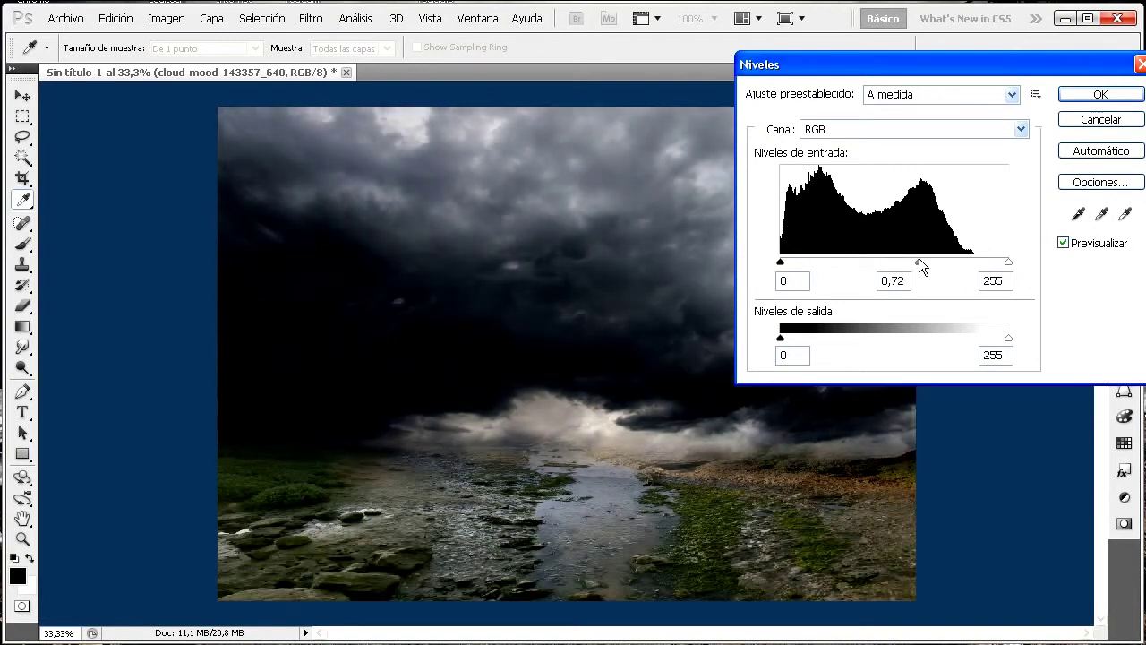
{"action": "left_click", "coordinate": [1106, 95]}
{"action": "key", "text": "g"}
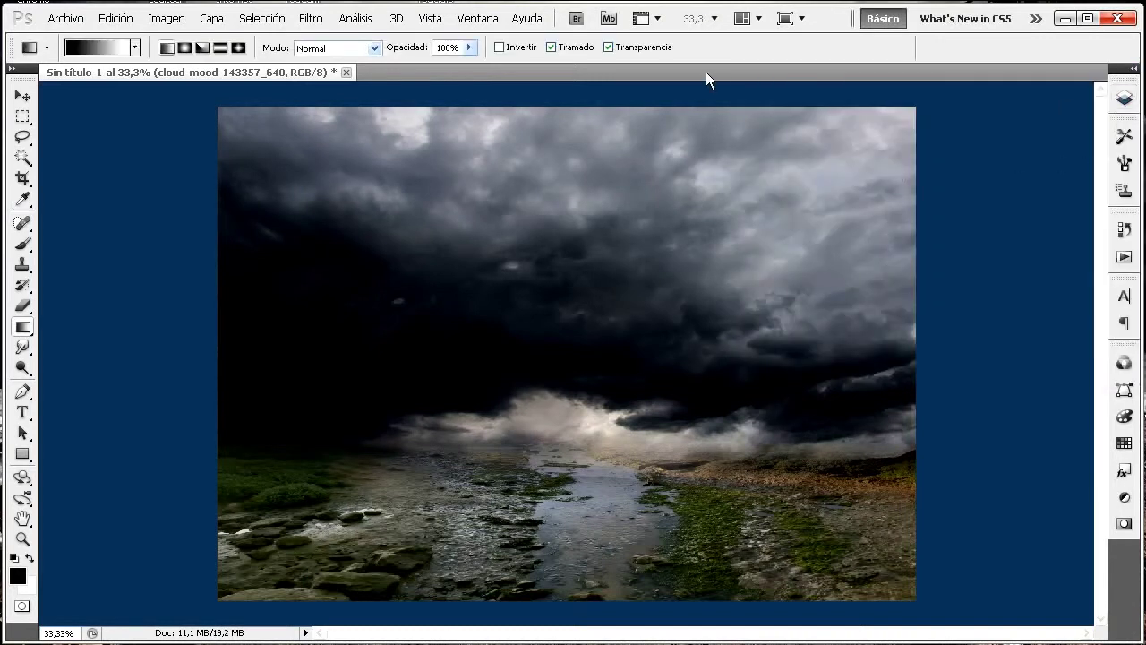
Darken the CIMG2793 river layer with Levels by setting the midtone input level to 0.67
{"action": "left_click", "coordinate": [1125, 100]}
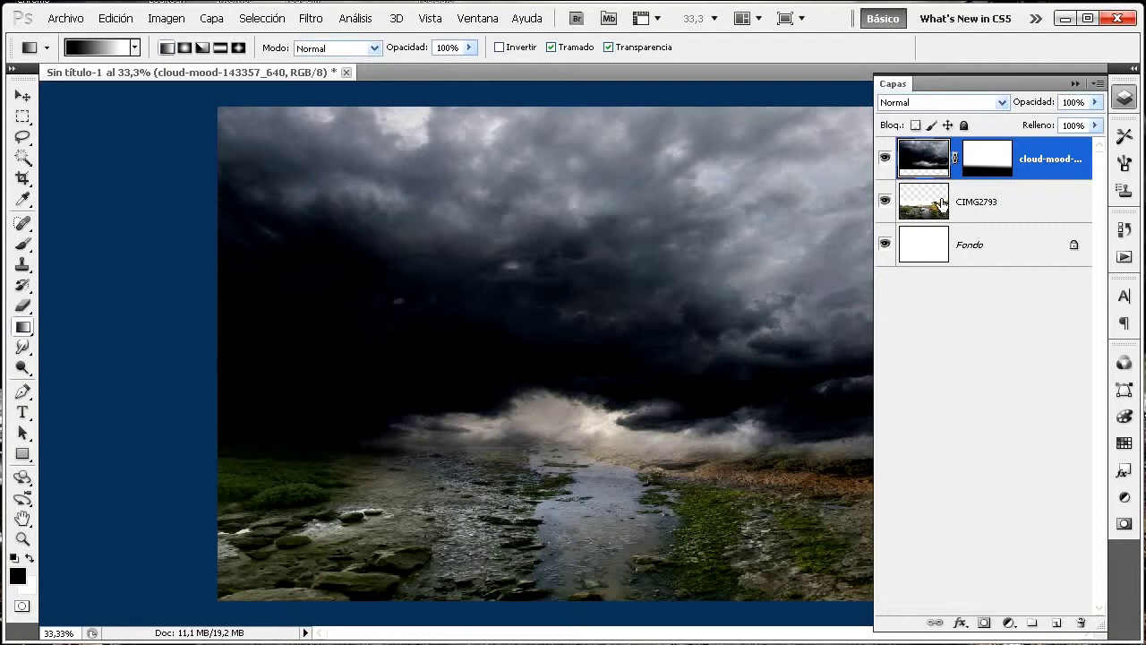
{"action": "left_click", "coordinate": [914, 203]}
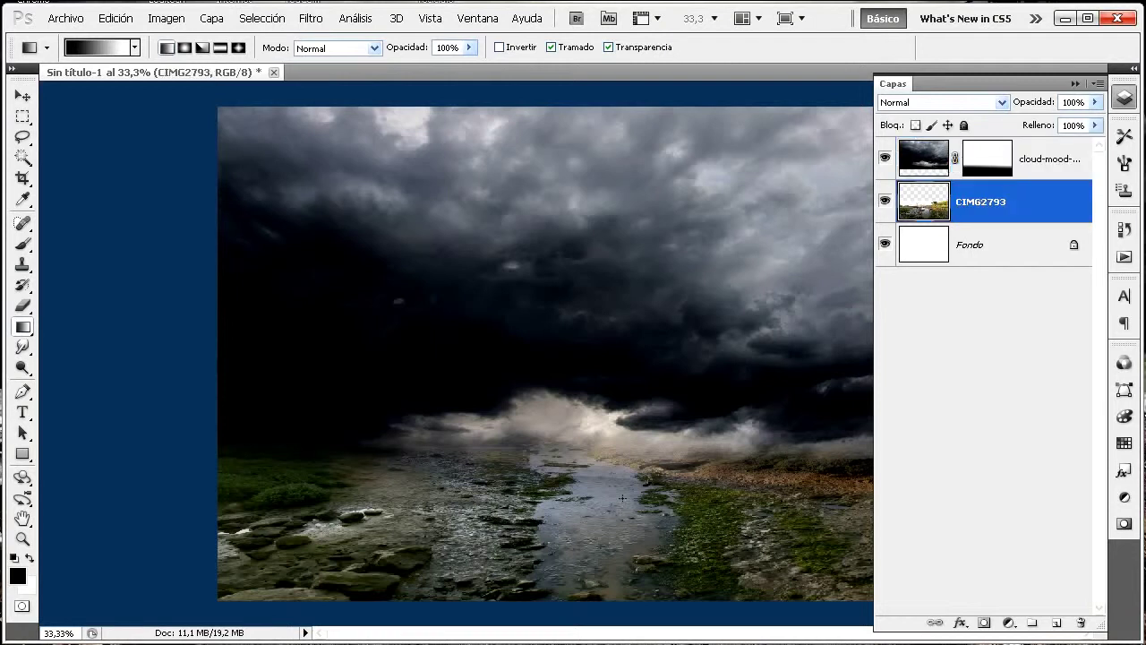
{"action": "left_click", "coordinate": [167, 18]}
{"action": "mouse_move", "coordinate": [188, 61]}
{"action": "left_click", "coordinate": [458, 74]}
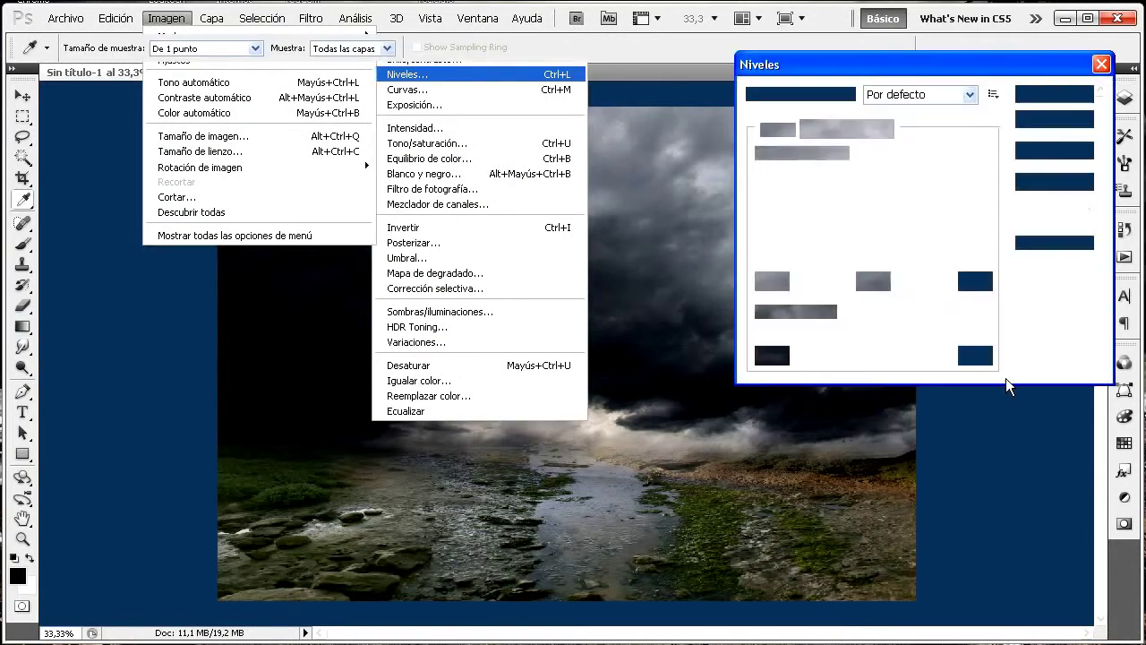
{"action": "left_click_drag", "start_coordinate": [875, 262], "coordinate": [896, 258]}
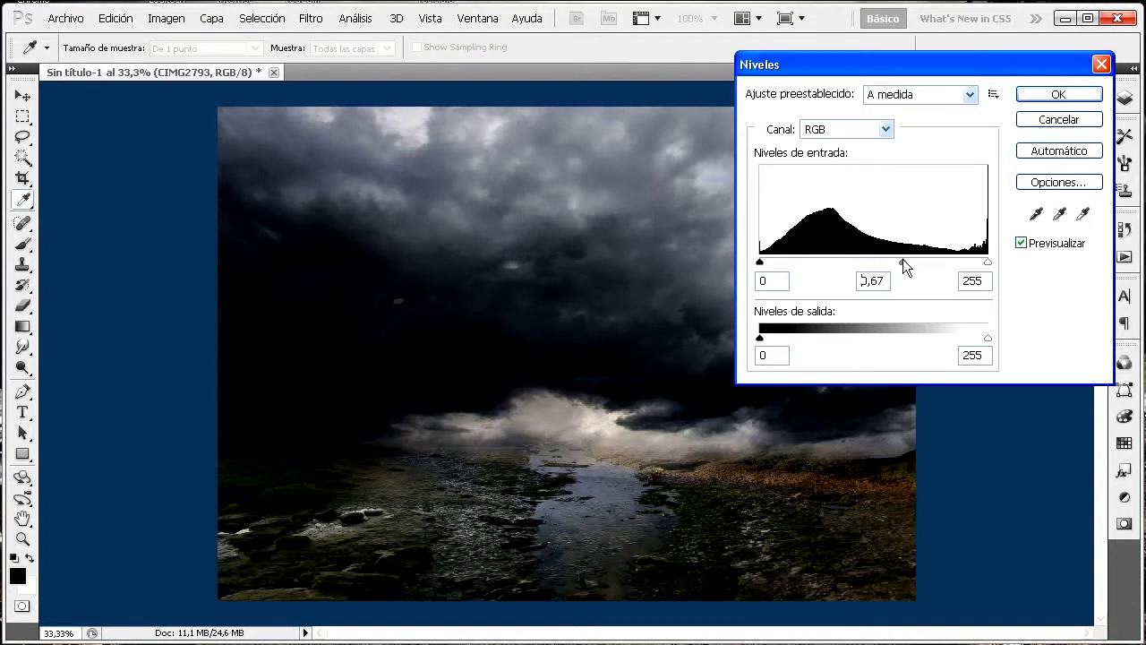
{"action": "left_click_drag", "start_coordinate": [904, 259], "coordinate": [903, 259]}
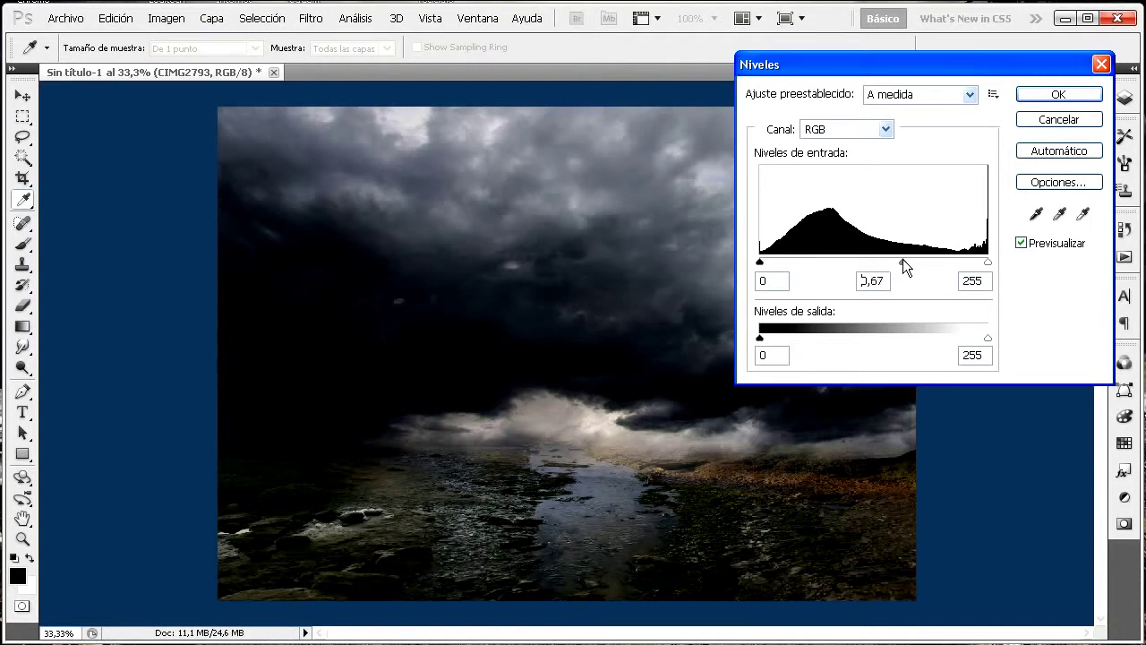
{"action": "left_click", "coordinate": [1058, 95]}
{"action": "key", "text": "g"}
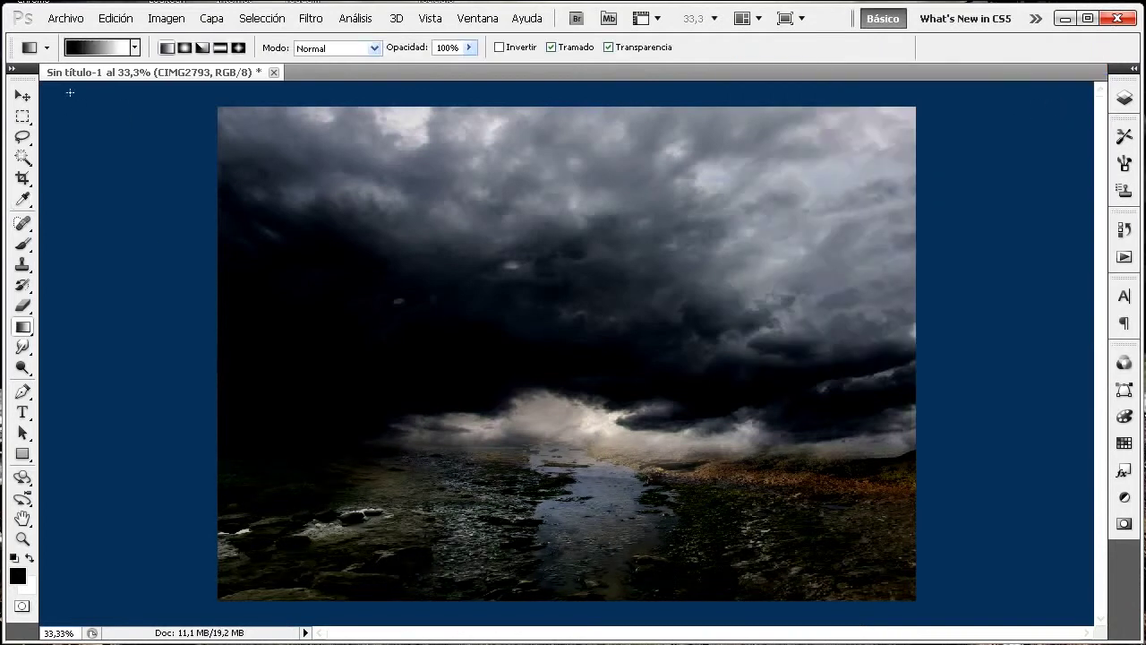
Place the Arboles004 tree file from the tutorial vampira folder into the document at its default size
{"action": "left_click", "coordinate": [62, 18]}
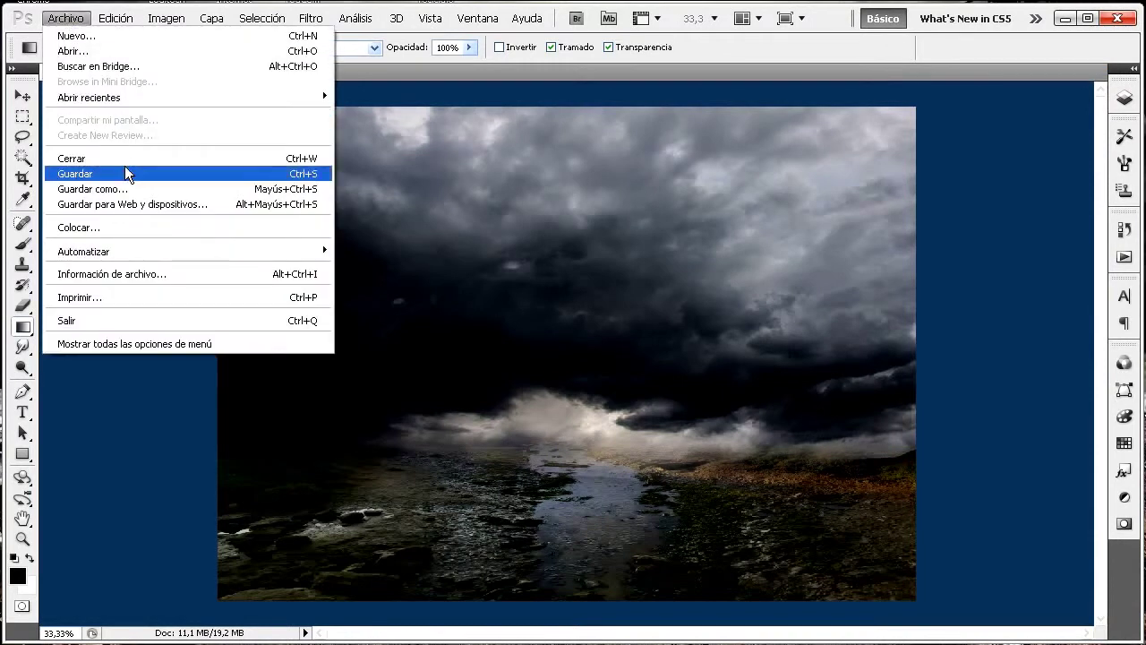
{"action": "left_click", "coordinate": [125, 228]}
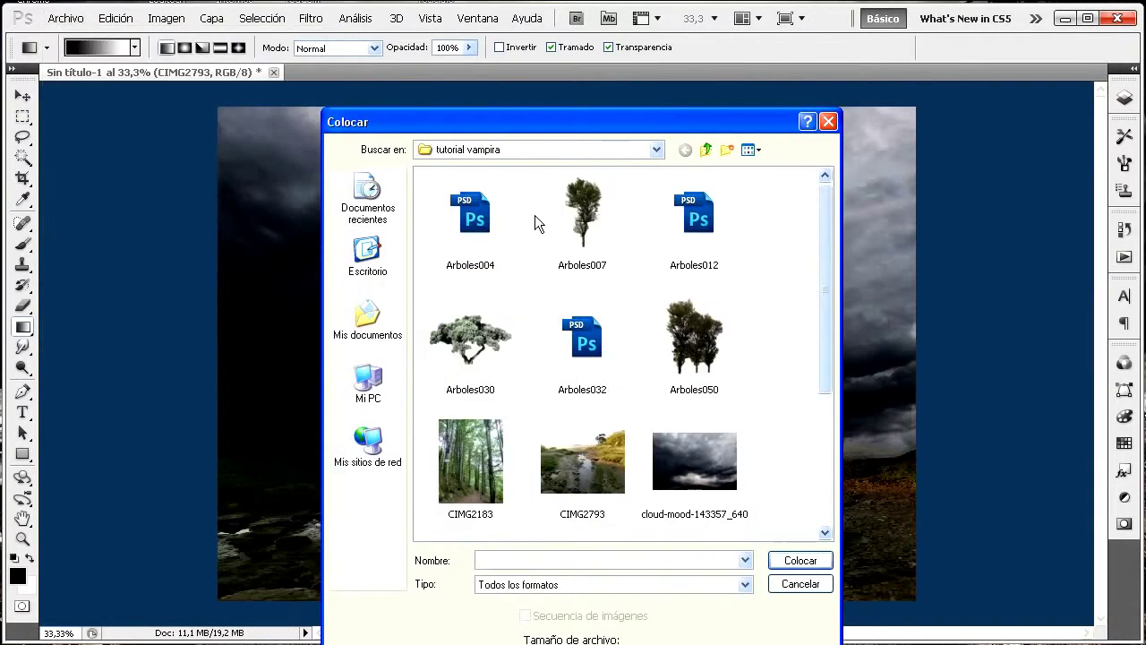
{"action": "left_click", "coordinate": [483, 238]}
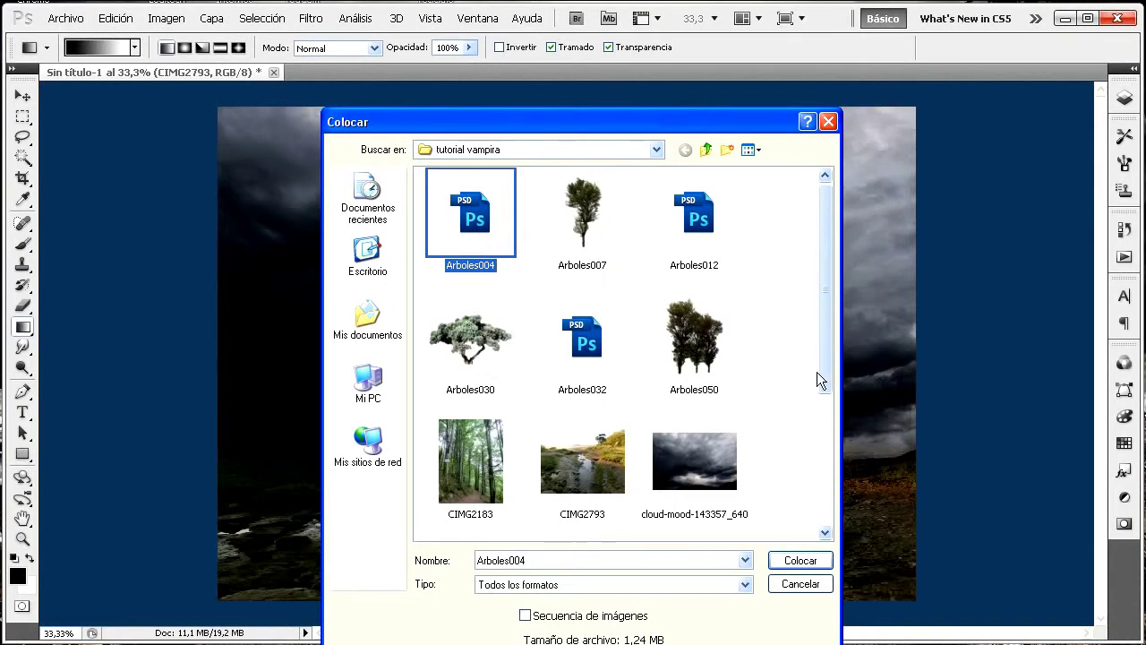
{"action": "left_click", "coordinate": [790, 559]}
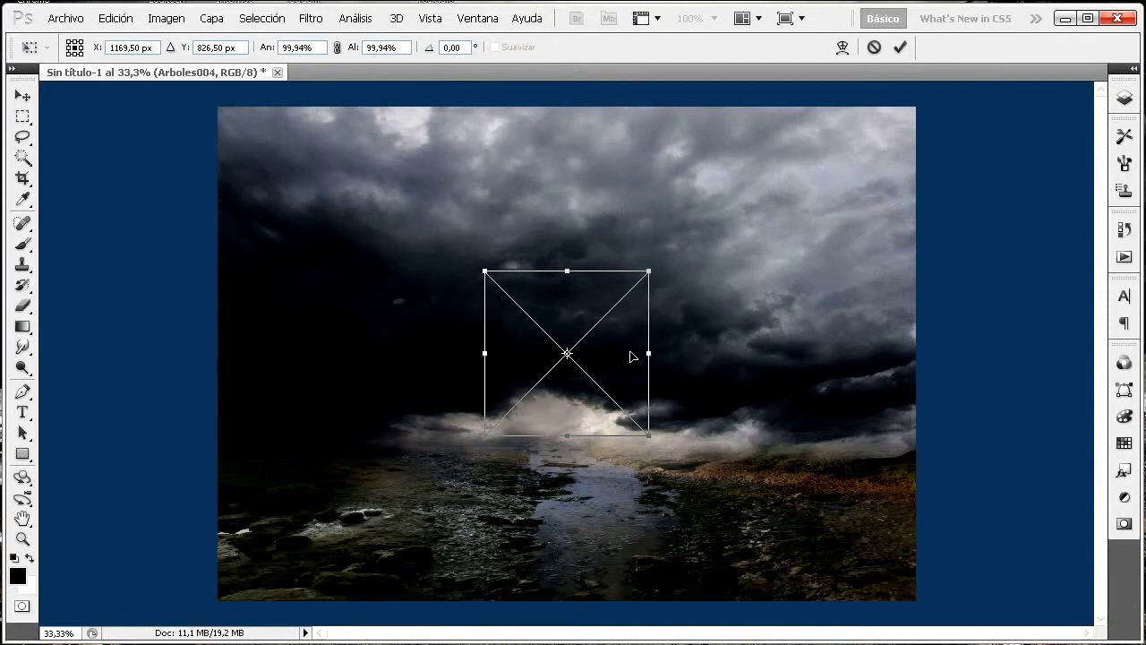
{"action": "key", "text": "g"}
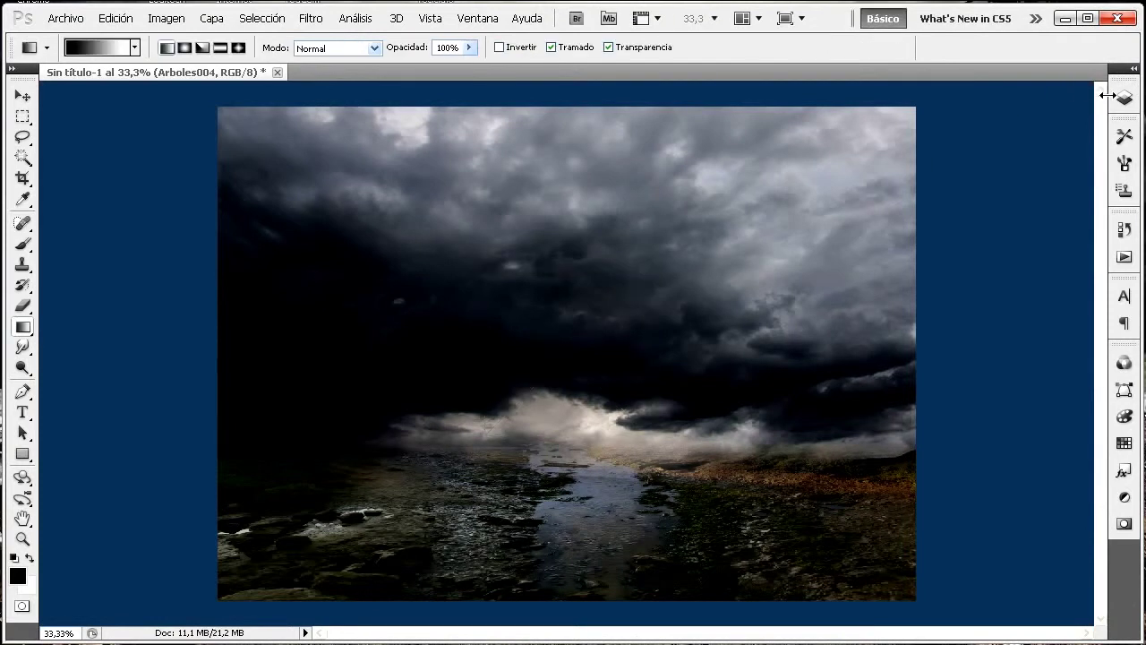
Move the Arboles004 layer above the storm sky layer and rasterize it
{"action": "left_click", "coordinate": [1122, 97]}
{"action": "left_click_drag", "start_coordinate": [1003, 200], "coordinate": [1024, 156]}
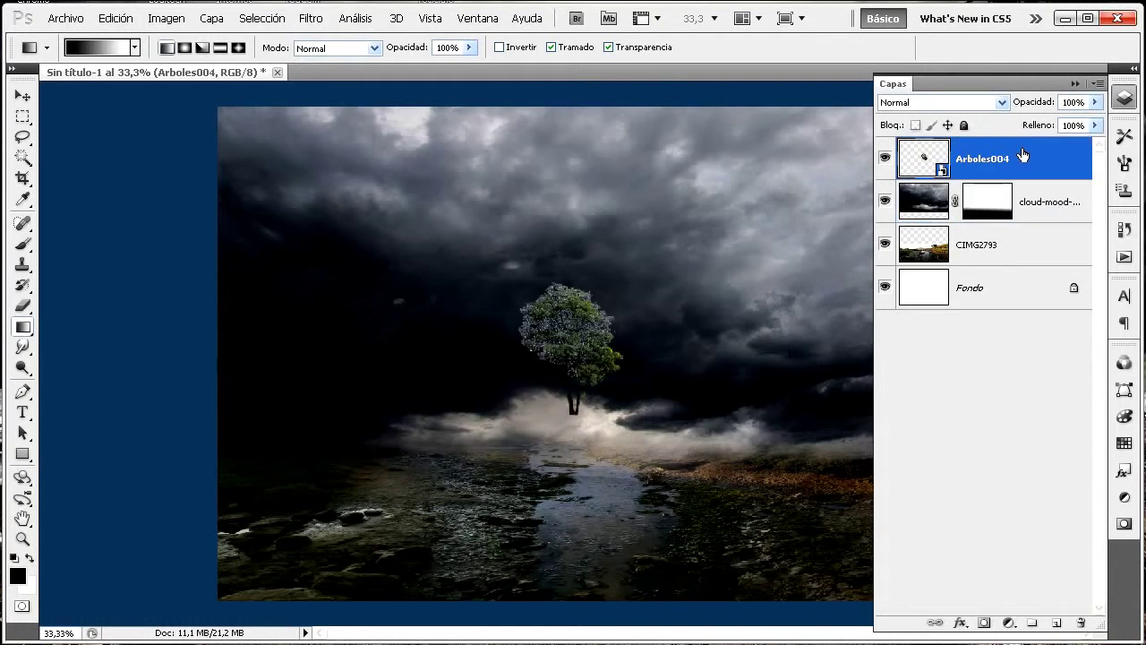
{"action": "right_click", "coordinate": [970, 164]}
{"action": "left_click", "coordinate": [840, 335]}
Free-transform the Arboles004 tree to about 267% width and 289% height, standing on the river's right bank
{"action": "left_click", "coordinate": [115, 18]}
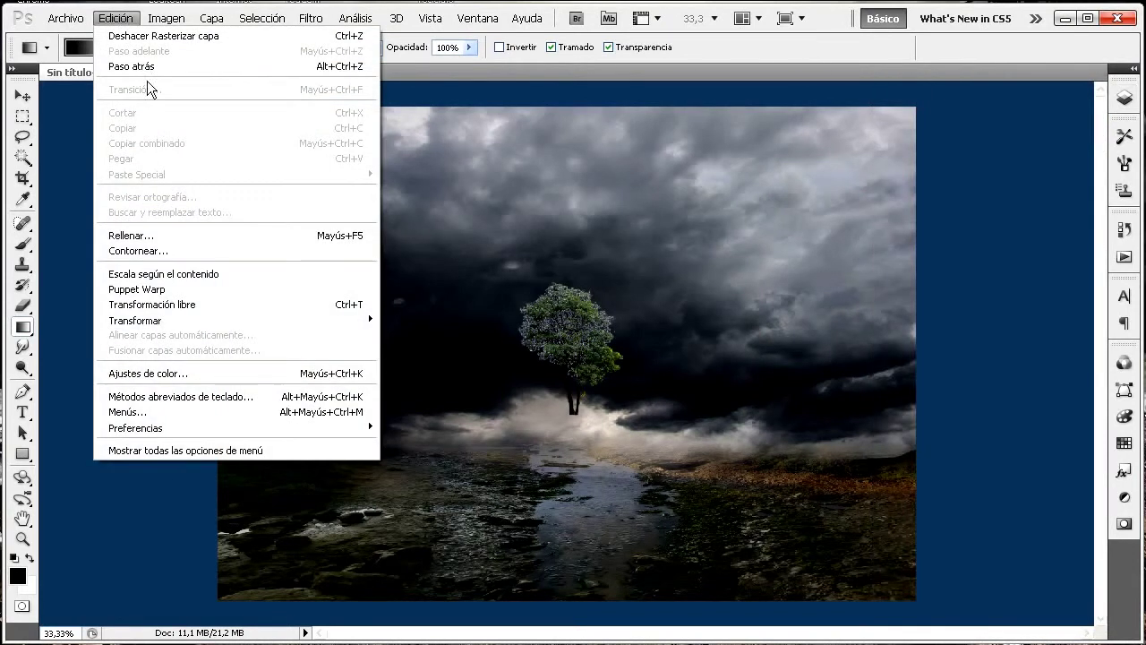
{"action": "left_click", "coordinate": [189, 305]}
{"action": "left_click_drag", "start_coordinate": [580, 319], "coordinate": [792, 346]}
{"action": "left_click_drag", "start_coordinate": [832, 308], "coordinate": [931, 99]}
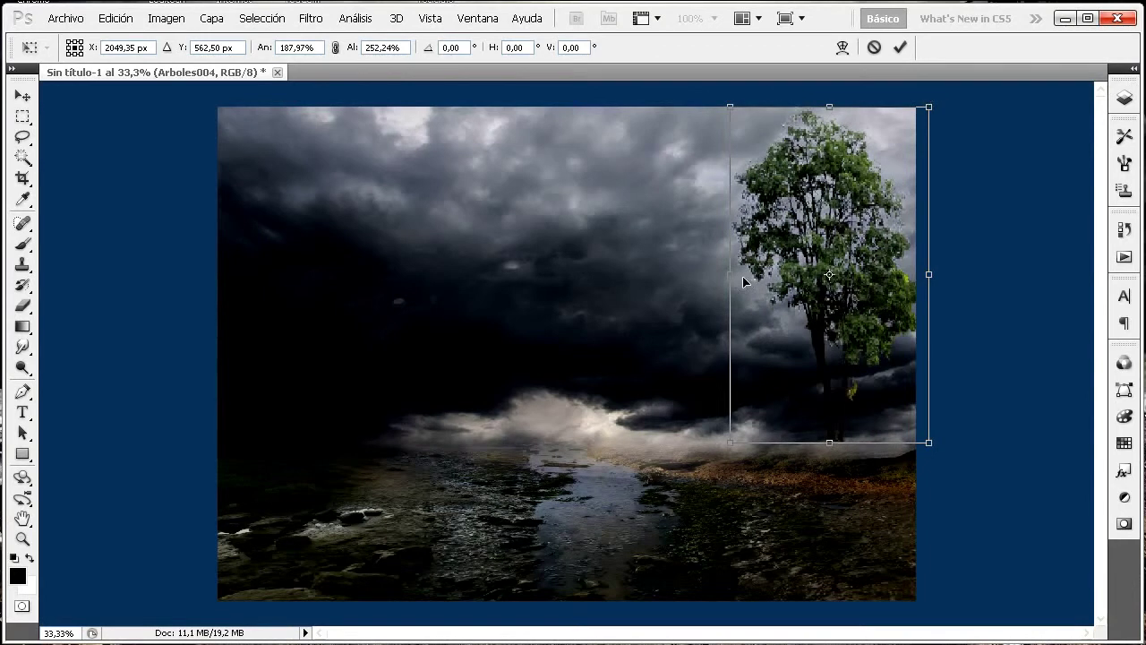
{"action": "left_click_drag", "start_coordinate": [734, 275], "coordinate": [672, 277]}
{"action": "left_click_drag", "start_coordinate": [799, 439], "coordinate": [807, 466]}
{"action": "left_click_drag", "start_coordinate": [923, 288], "coordinate": [952, 288]}
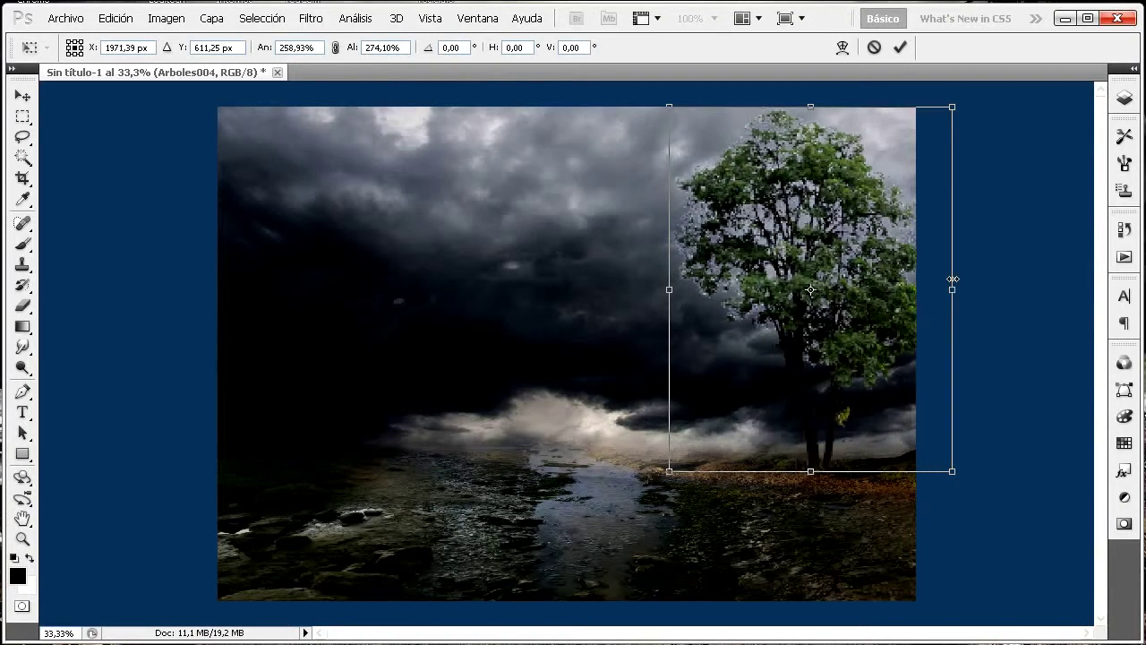
{"action": "left_click_drag", "start_coordinate": [809, 107], "coordinate": [810, 86]}
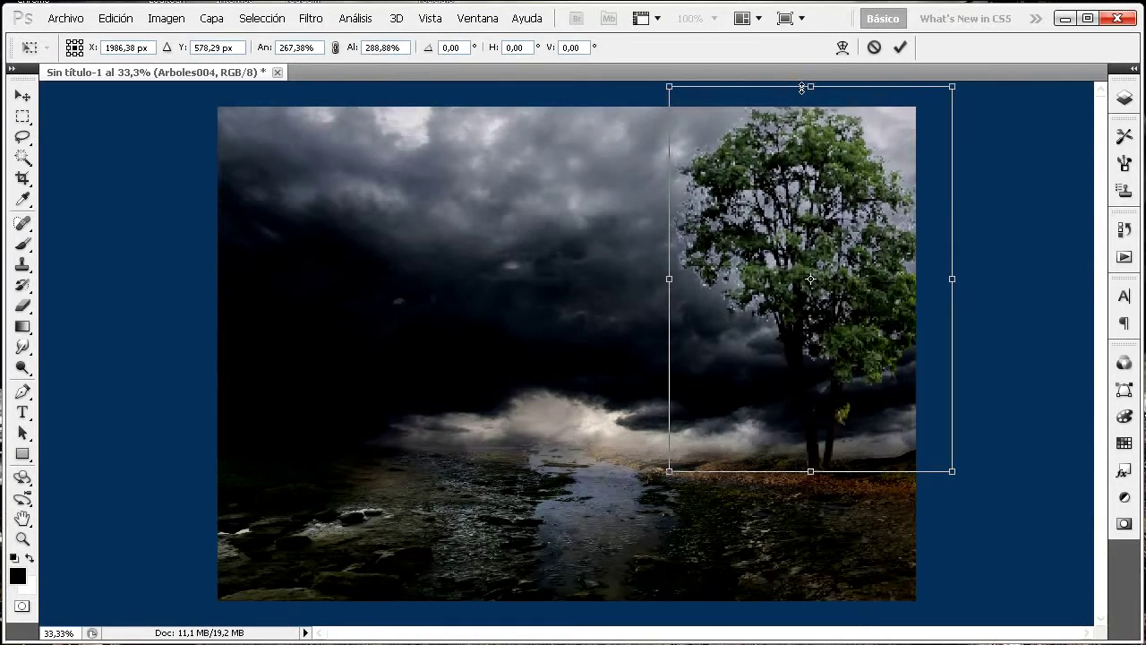
{"action": "key", "text": "Return"}
{"action": "key", "text": "g"}
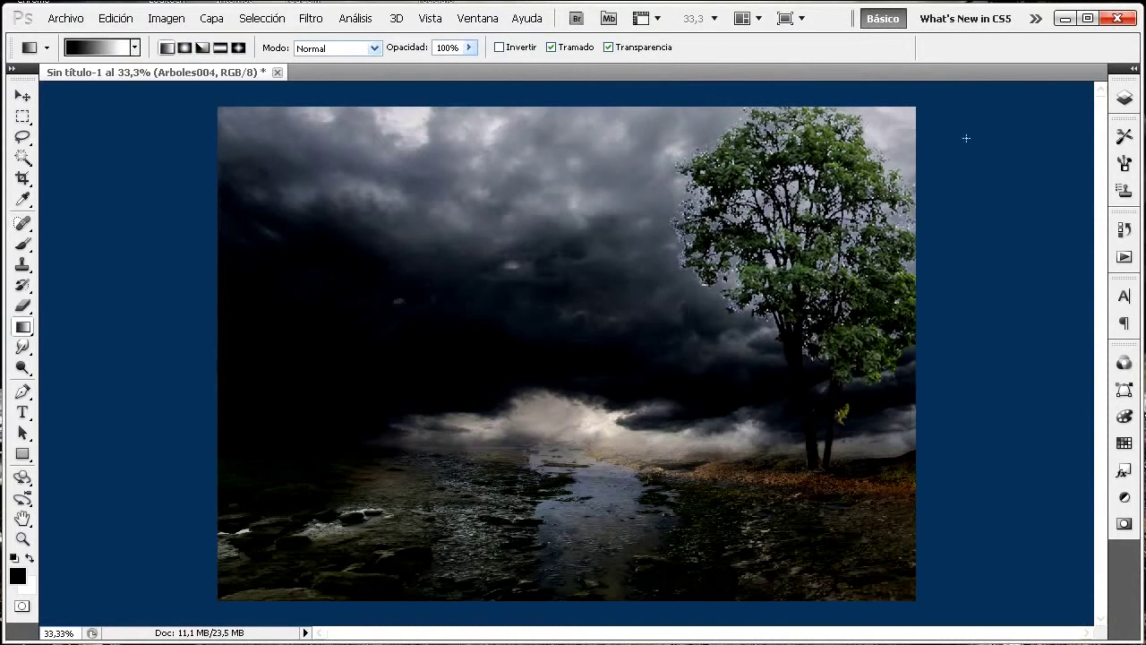
Darken the Arboles004 tree layer with Levels by shifting the midtone input level toward the highlights
{"action": "left_click", "coordinate": [1123, 98]}
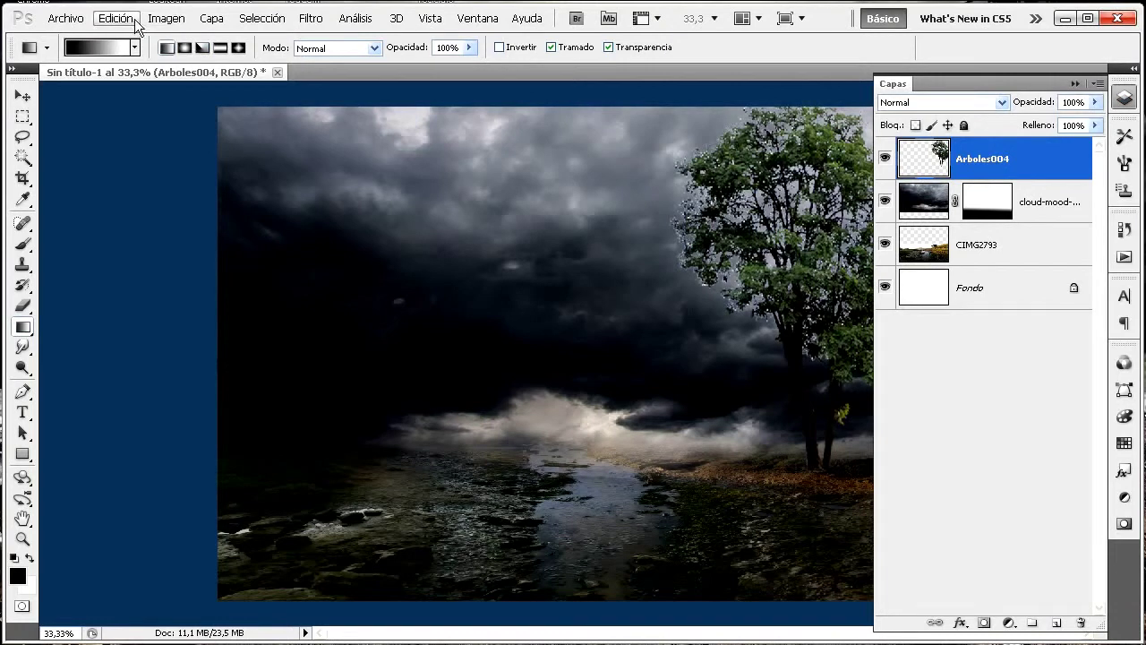
{"action": "left_click", "coordinate": [166, 20]}
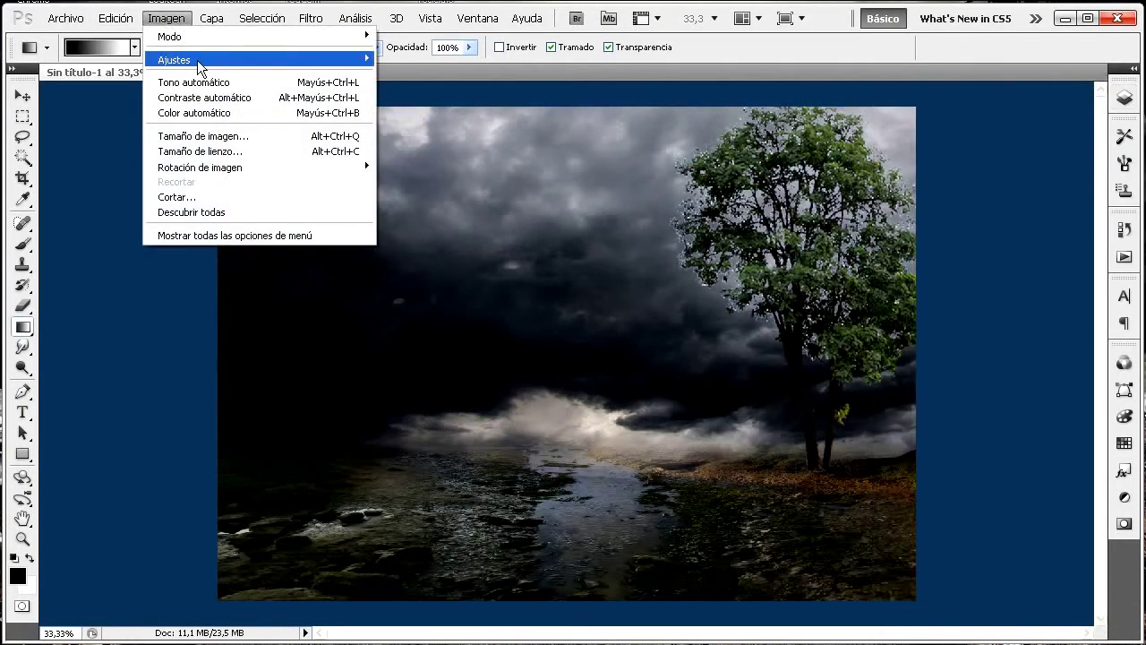
{"action": "mouse_move", "coordinate": [206, 59]}
{"action": "left_click", "coordinate": [516, 72]}
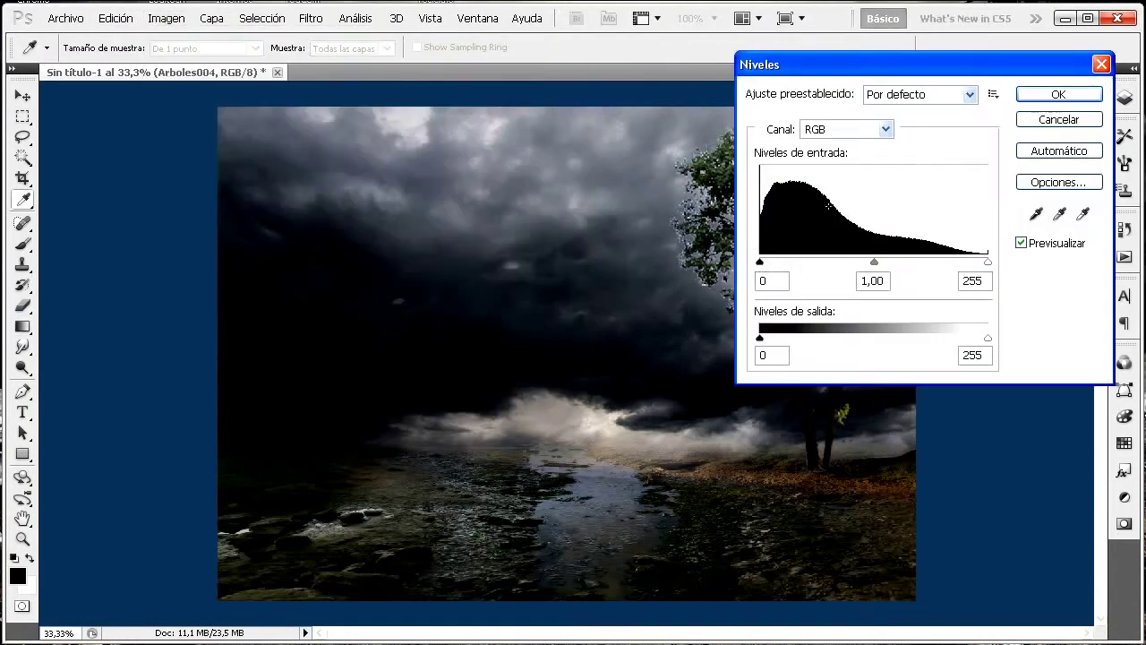
{"action": "left_click_drag", "start_coordinate": [886, 63], "coordinate": [227, 144]}
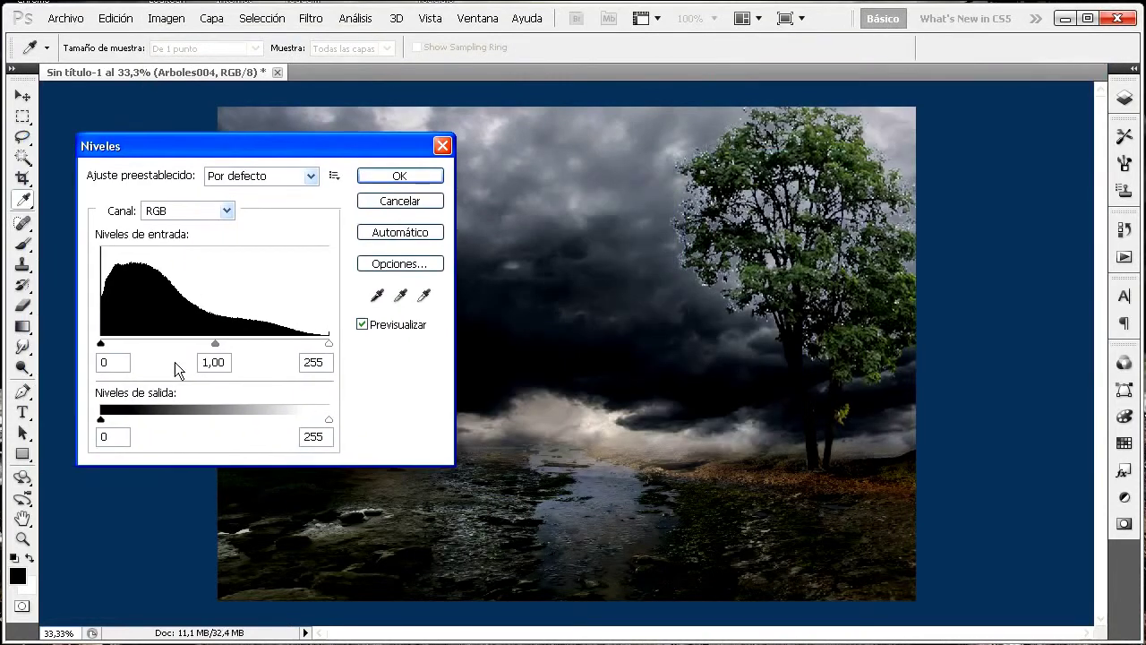
{"action": "left_click_drag", "start_coordinate": [214, 344], "coordinate": [241, 338]}
{"action": "left_click", "coordinate": [418, 177]}
{"action": "key", "text": "g"}
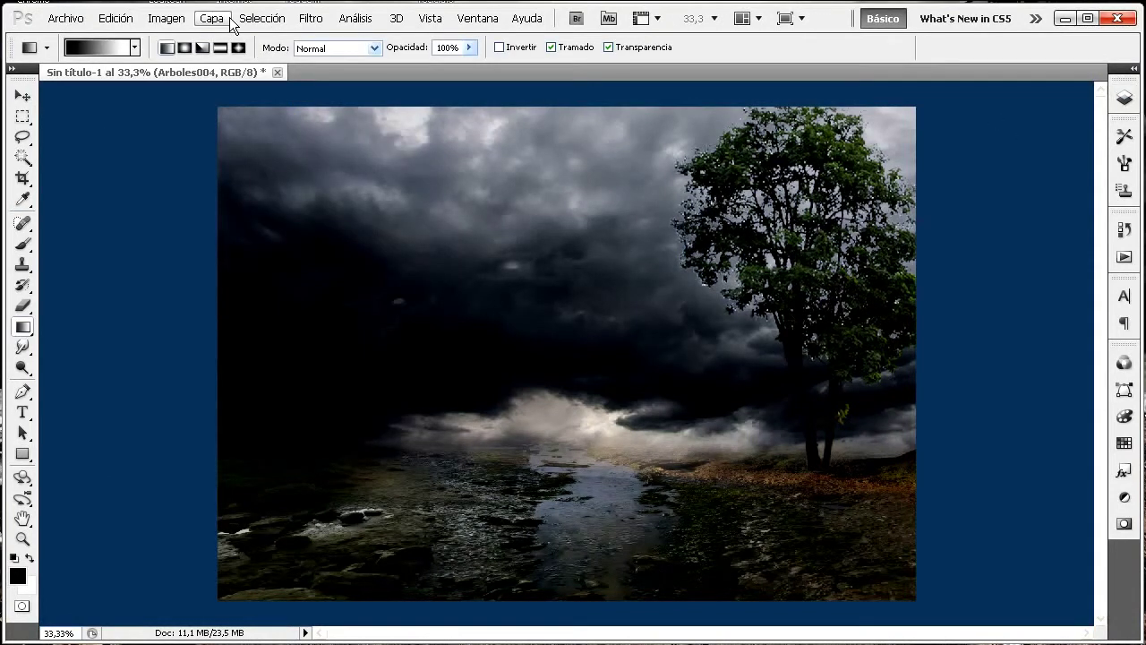
{"action": "left_click", "coordinate": [65, 20]}
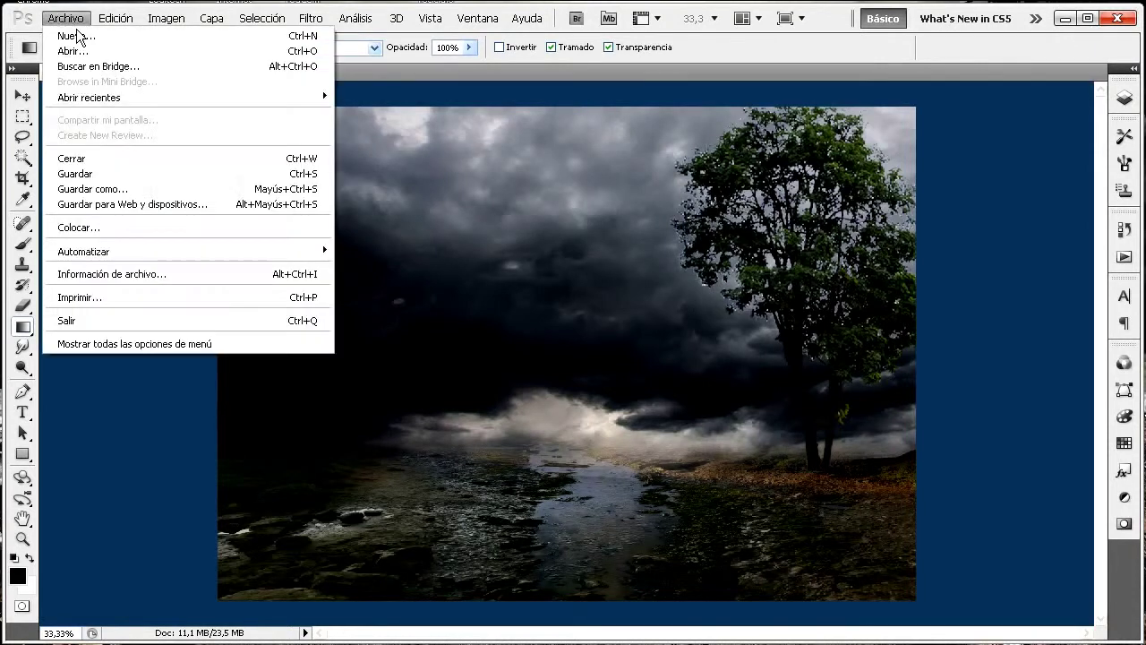
{"action": "left_click", "coordinate": [175, 193]}
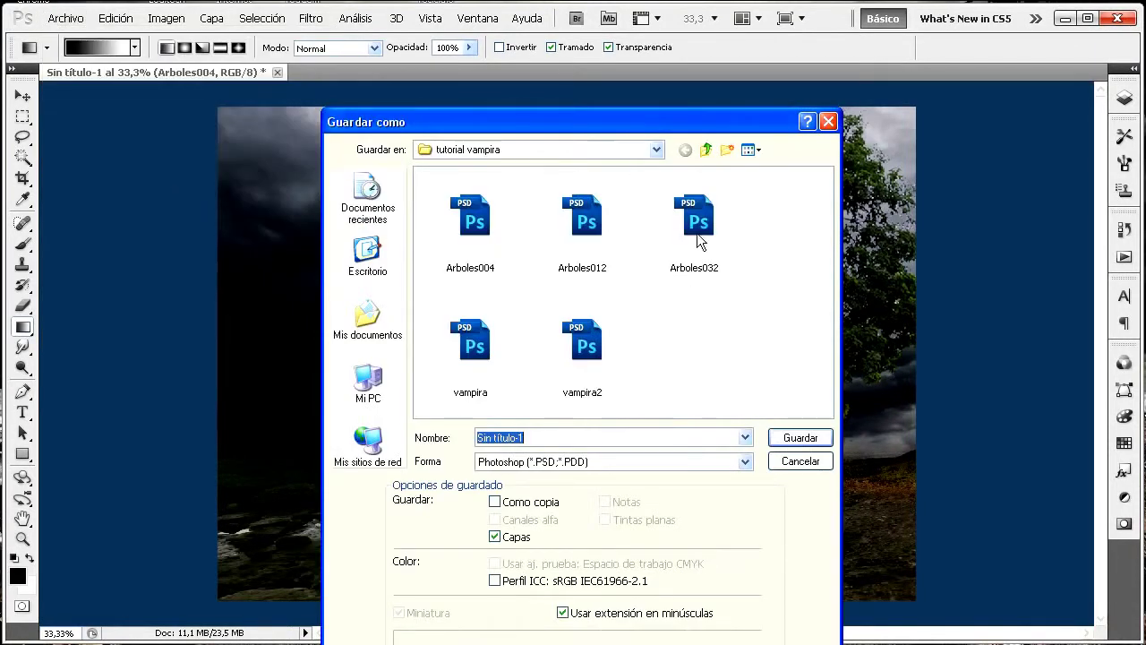
{"action": "left_click", "coordinate": [802, 462]}
Place the Arboles012 tree file from the tutorial vampira folder into the document at its default size
{"action": "left_click", "coordinate": [67, 18]}
{"action": "left_click", "coordinate": [134, 229]}
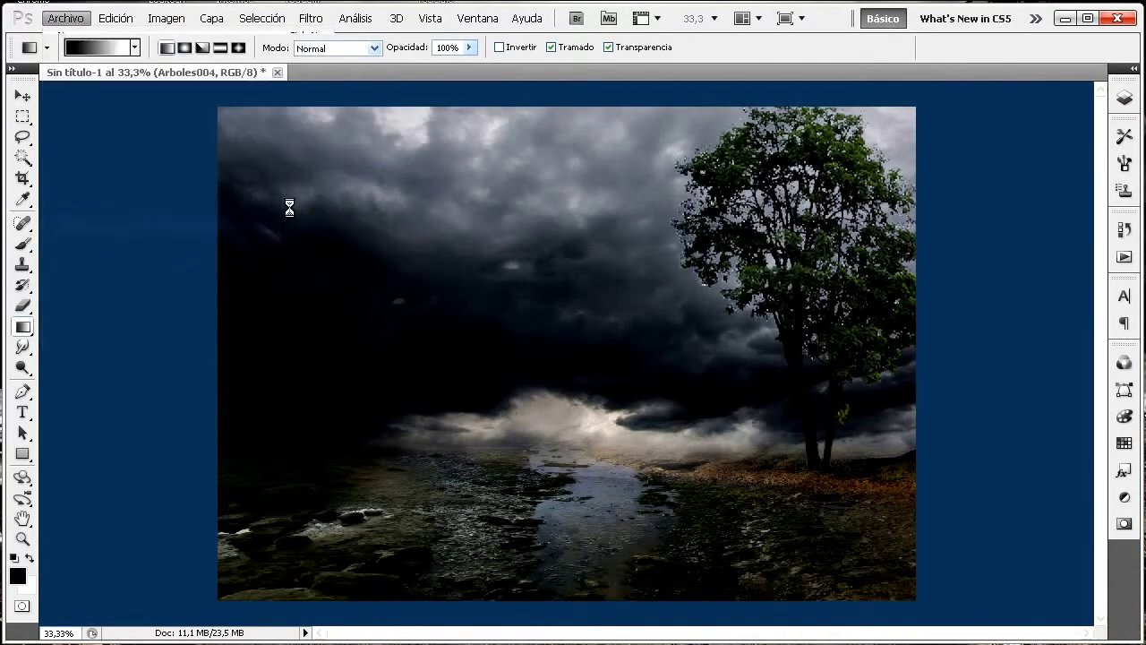
{"action": "left_click", "coordinate": [608, 216]}
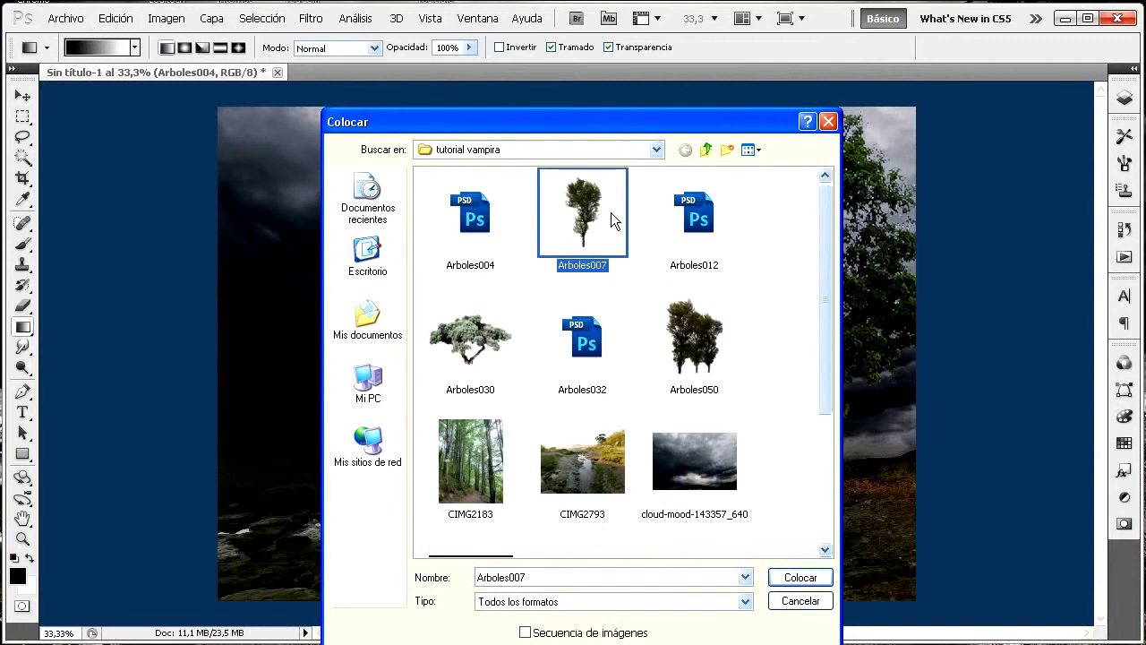
{"action": "left_click", "coordinate": [684, 233]}
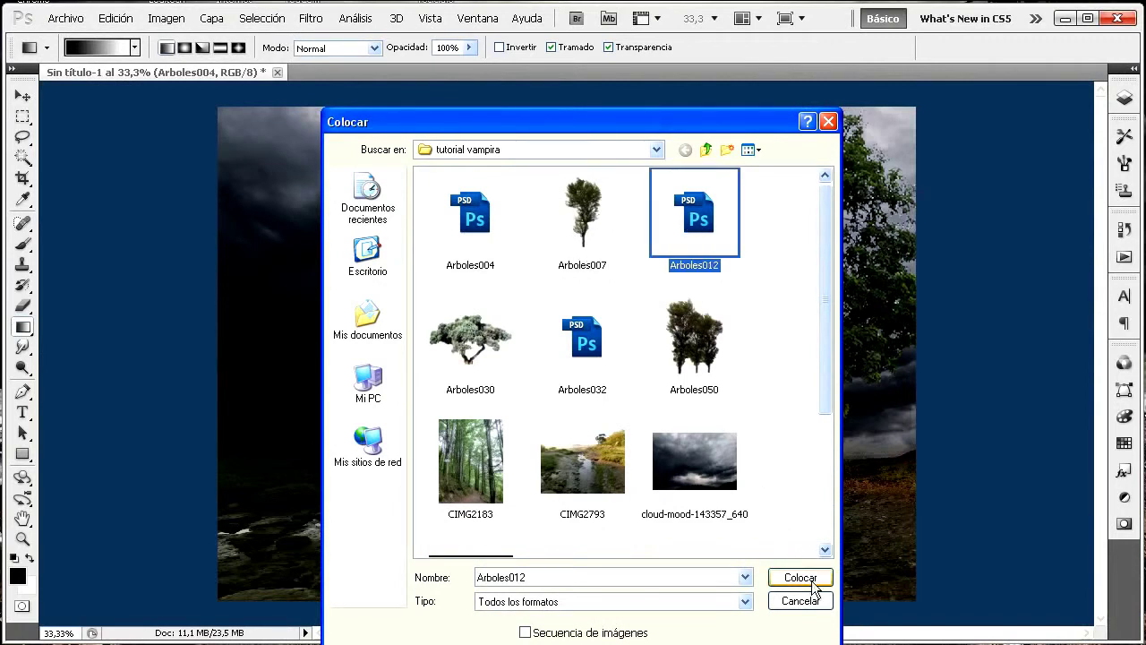
{"action": "left_click", "coordinate": [799, 577]}
{"action": "key", "text": "g"}
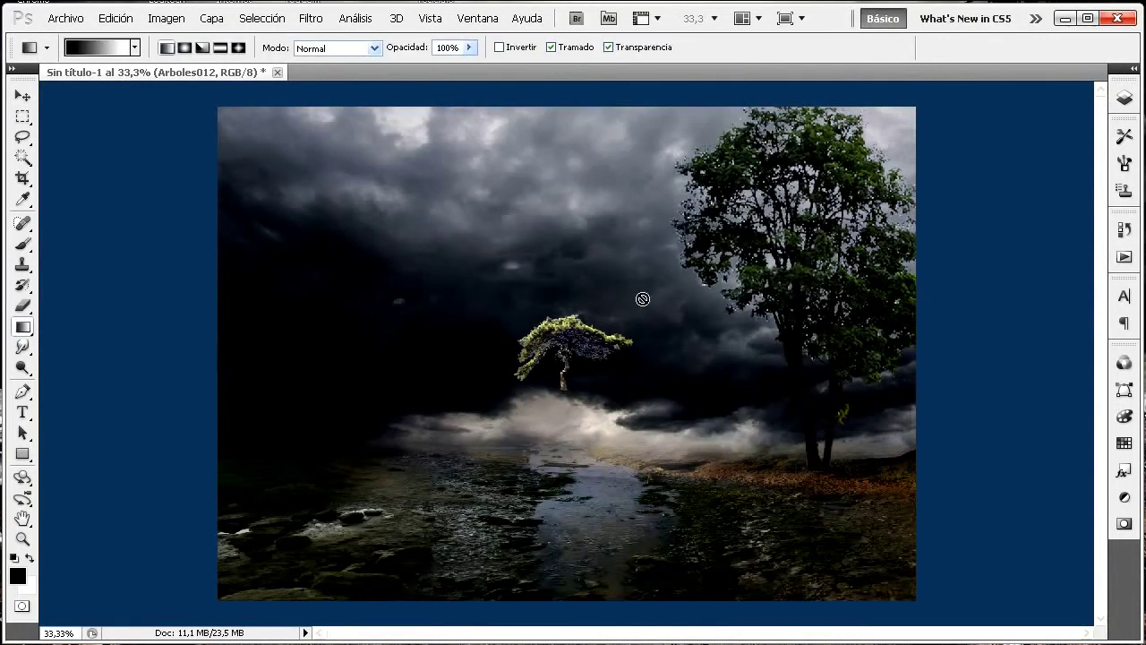
Rasterize the Arboles012 tree layer
{"action": "left_click", "coordinate": [109, 20]}
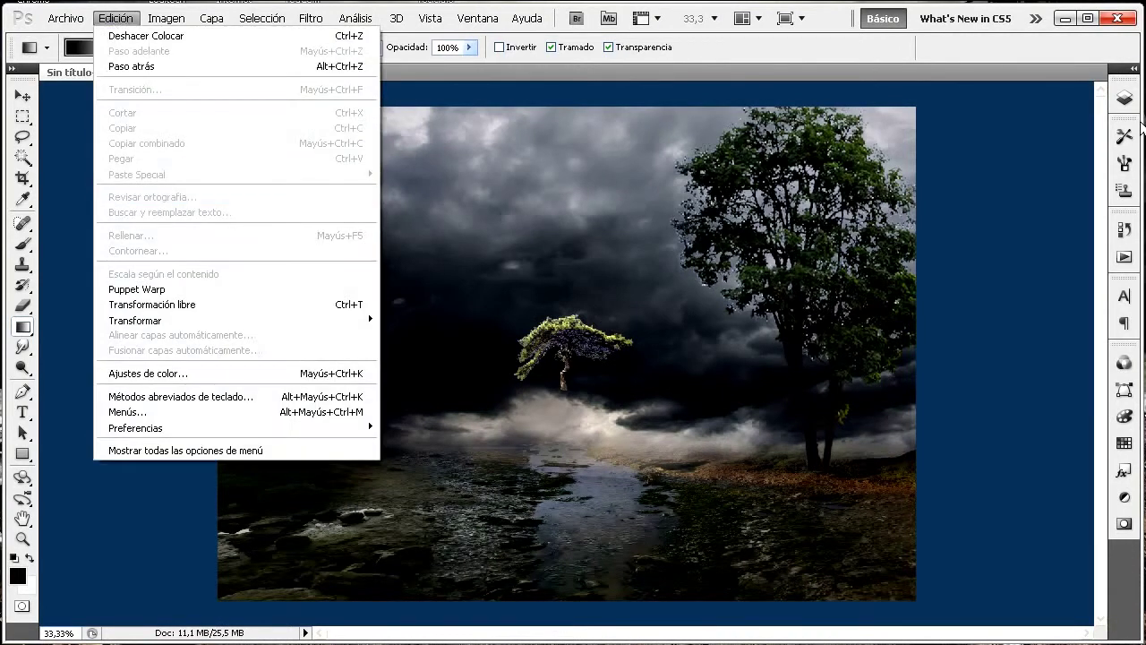
{"action": "left_click", "coordinate": [1123, 101]}
{"action": "left_click", "coordinate": [1121, 101]}
{"action": "left_click", "coordinate": [1122, 100]}
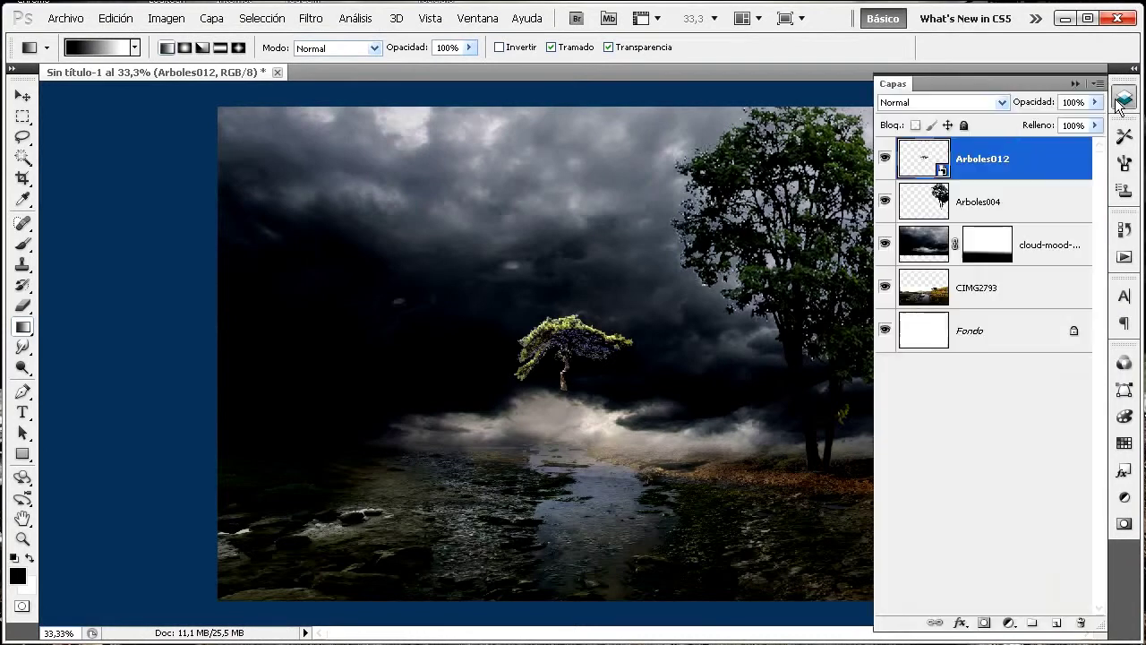
{"action": "right_click", "coordinate": [979, 160]}
{"action": "left_click", "coordinate": [824, 327]}
Free-transform the Arboles012 tree to about 210% width and 385% height, standing on the river's left bank
{"action": "left_click", "coordinate": [115, 18]}
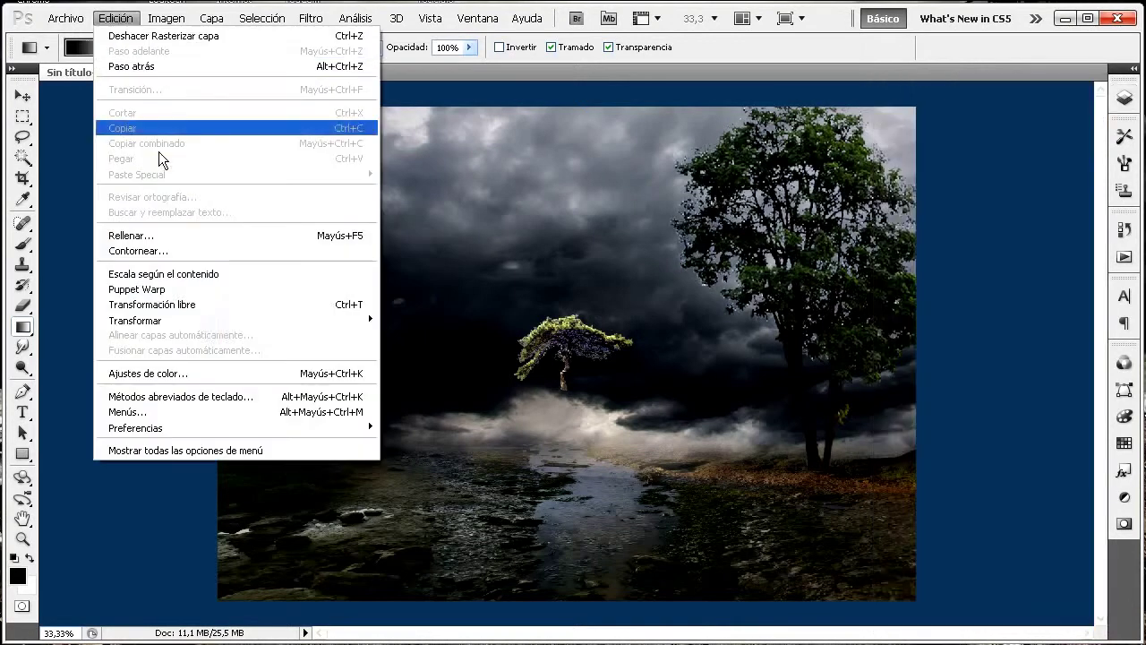
{"action": "left_click", "coordinate": [200, 313]}
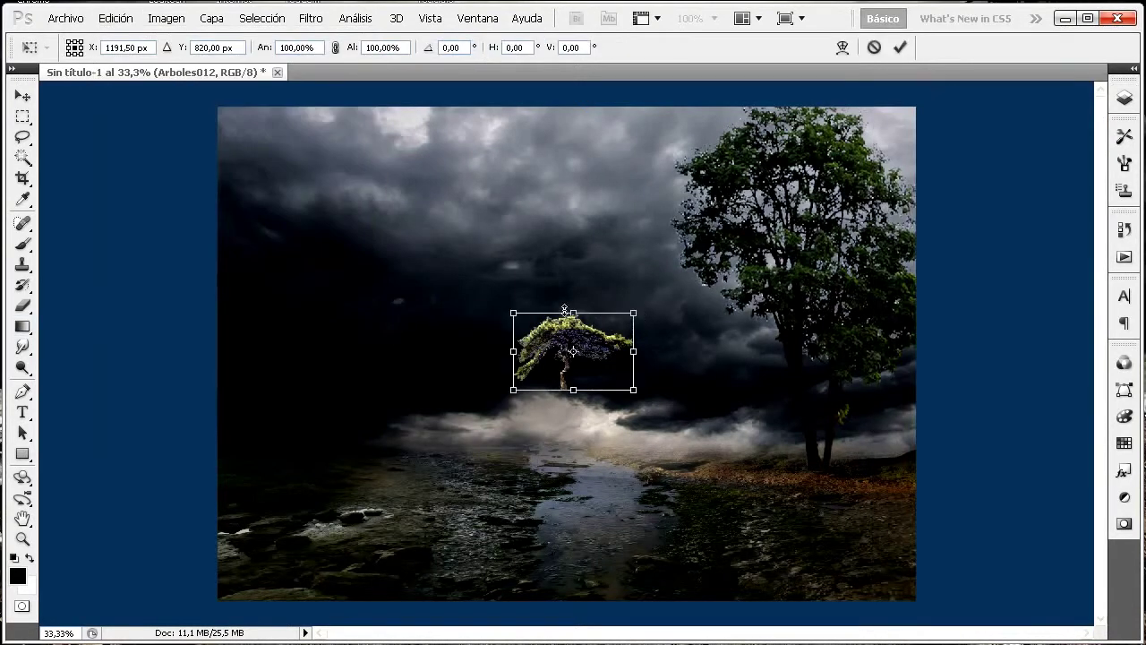
{"action": "left_click_drag", "start_coordinate": [573, 390], "coordinate": [559, 468]}
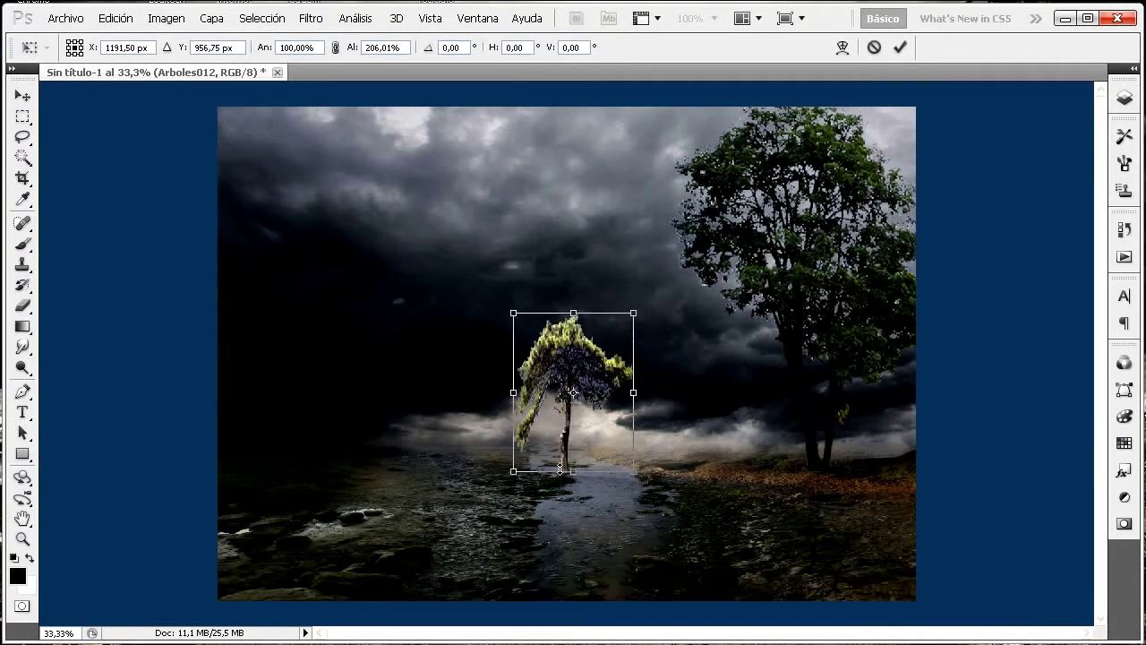
{"action": "left_click_drag", "start_coordinate": [507, 305], "coordinate": [383, 176]}
{"action": "left_click_drag", "start_coordinate": [522, 243], "coordinate": [448, 231]}
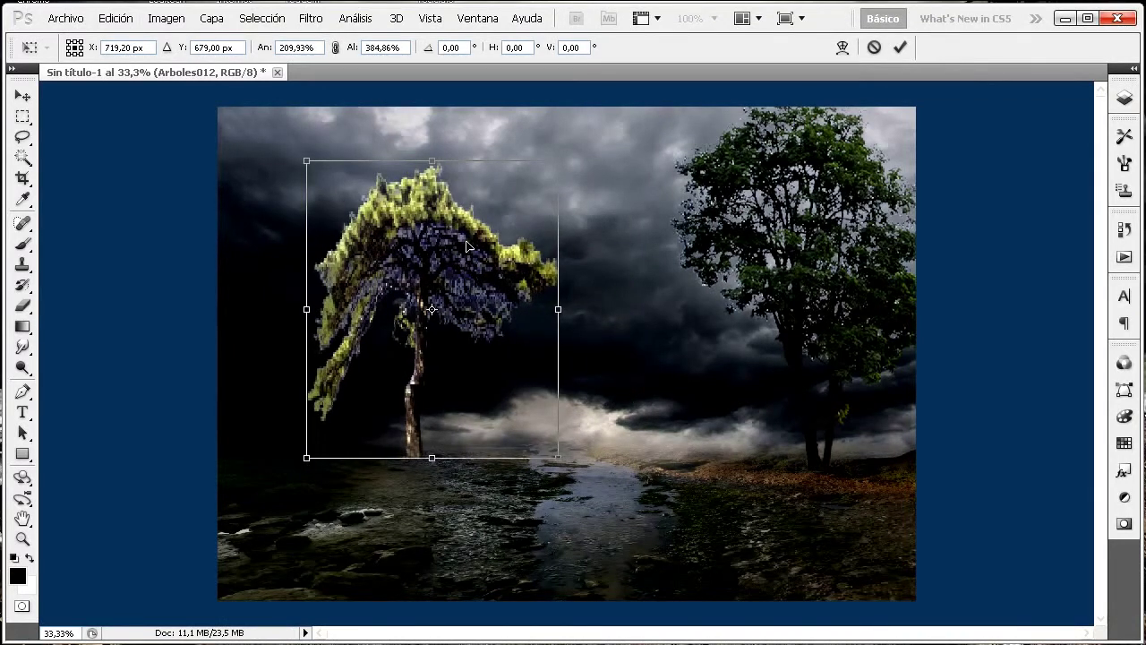
{"action": "key", "text": "Return"}
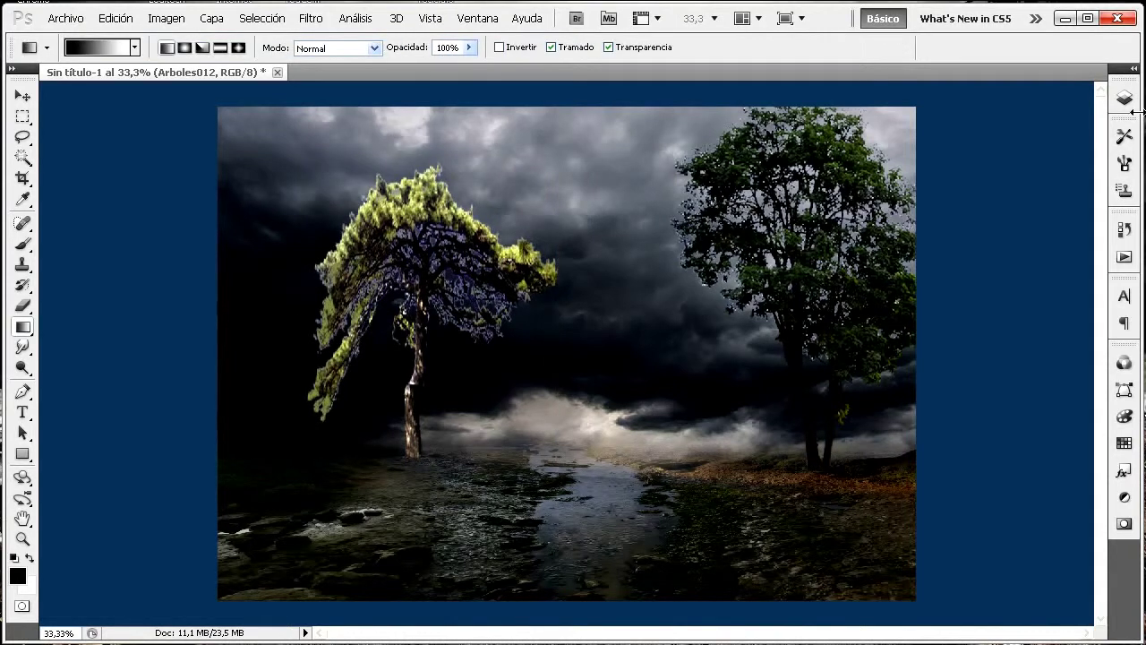
Darken the Arboles012 tree slightly with Levels by setting the midtone input level to 0.95
{"action": "left_click", "coordinate": [172, 19]}
{"action": "mouse_move", "coordinate": [186, 56]}
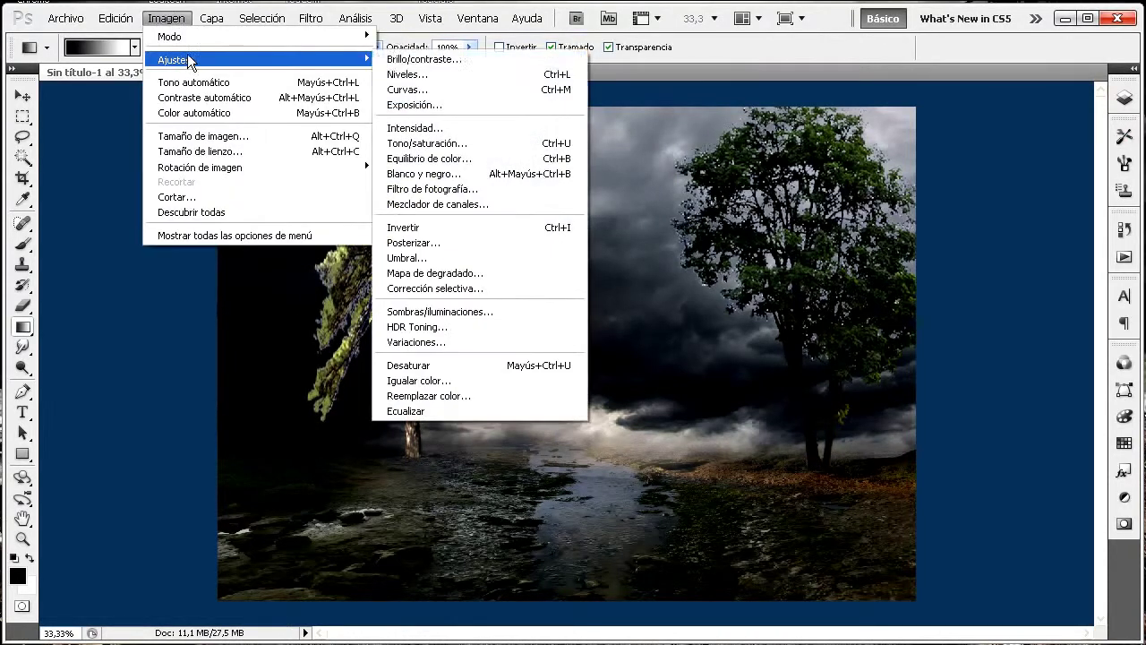
{"action": "left_click", "coordinate": [460, 74]}
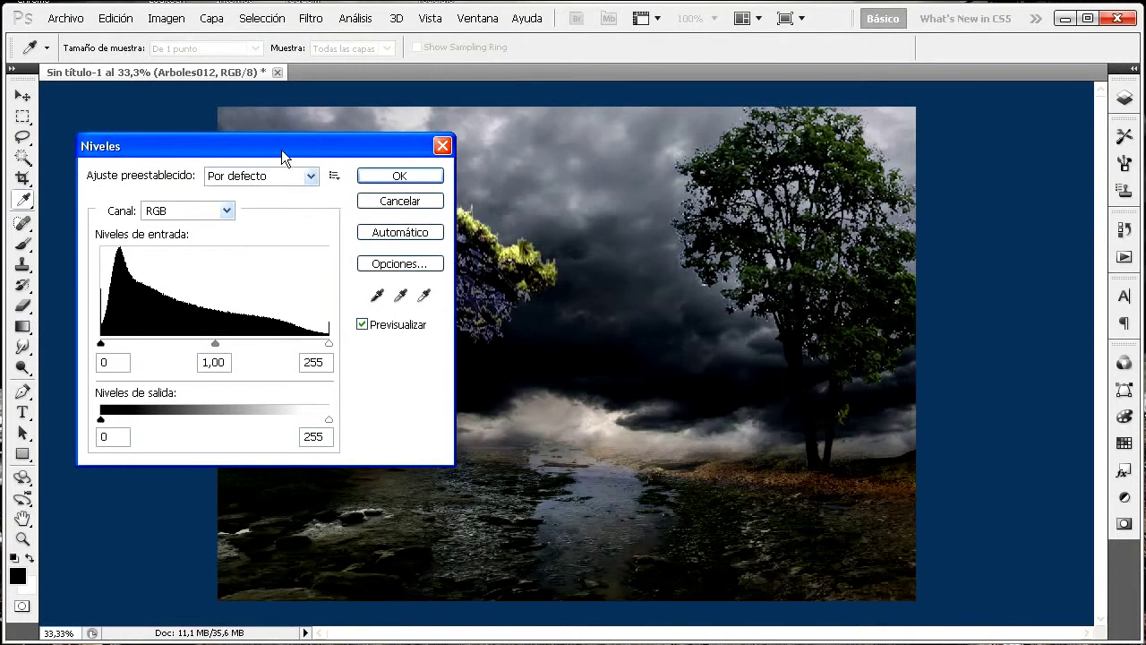
{"action": "left_click_drag", "start_coordinate": [282, 151], "coordinate": [874, 153]}
{"action": "mouse_move", "coordinate": [810, 344]}
{"action": "left_mouse_down"}
{"action": "mouse_move", "coordinate": [831, 347]}
{"action": "mouse_move", "coordinate": [808, 347]}
{"action": "left_mouse_up"}
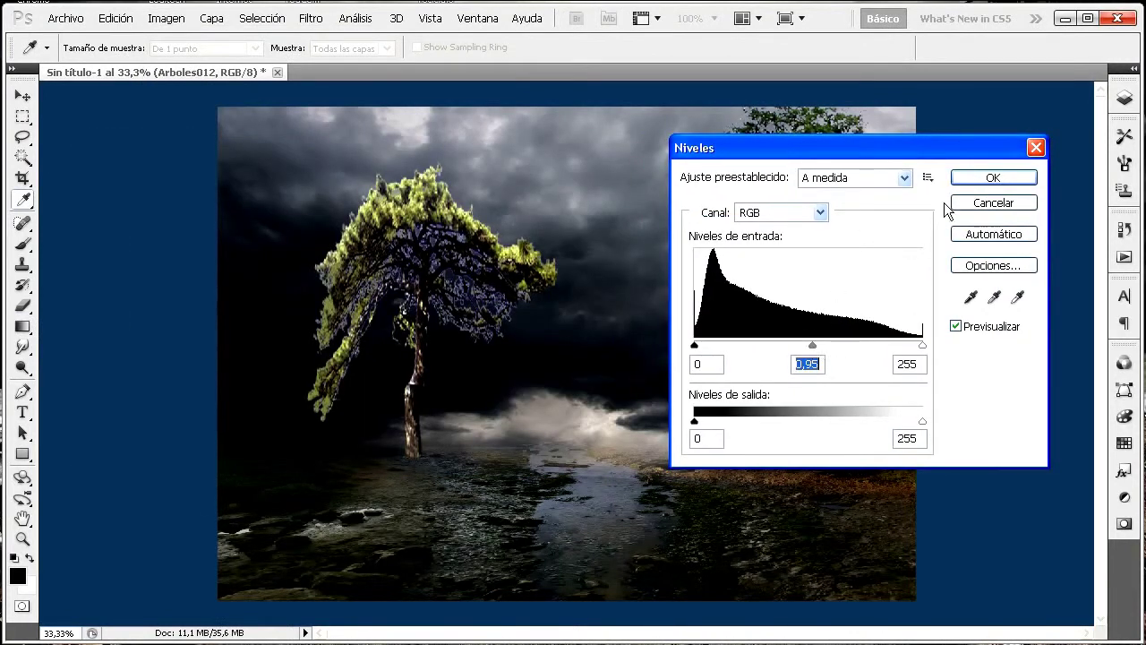
{"action": "left_click", "coordinate": [968, 178]}
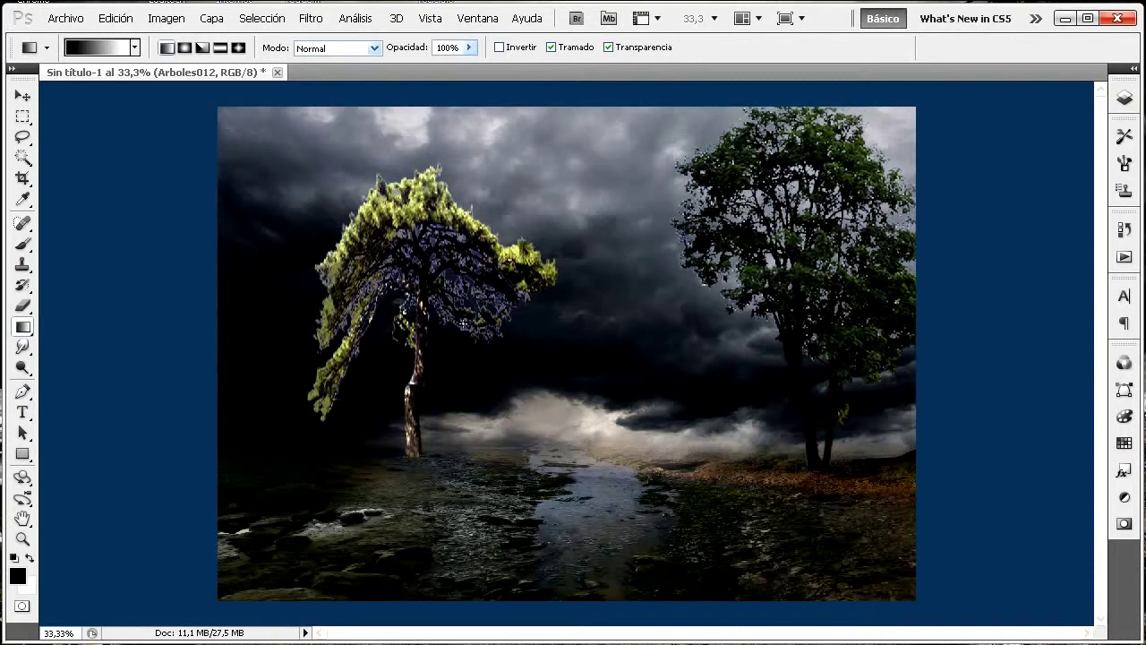
Remove the white halo from the edges of the Arboles012 tree, applying the white matte removal twice
{"action": "left_click", "coordinate": [211, 17]}
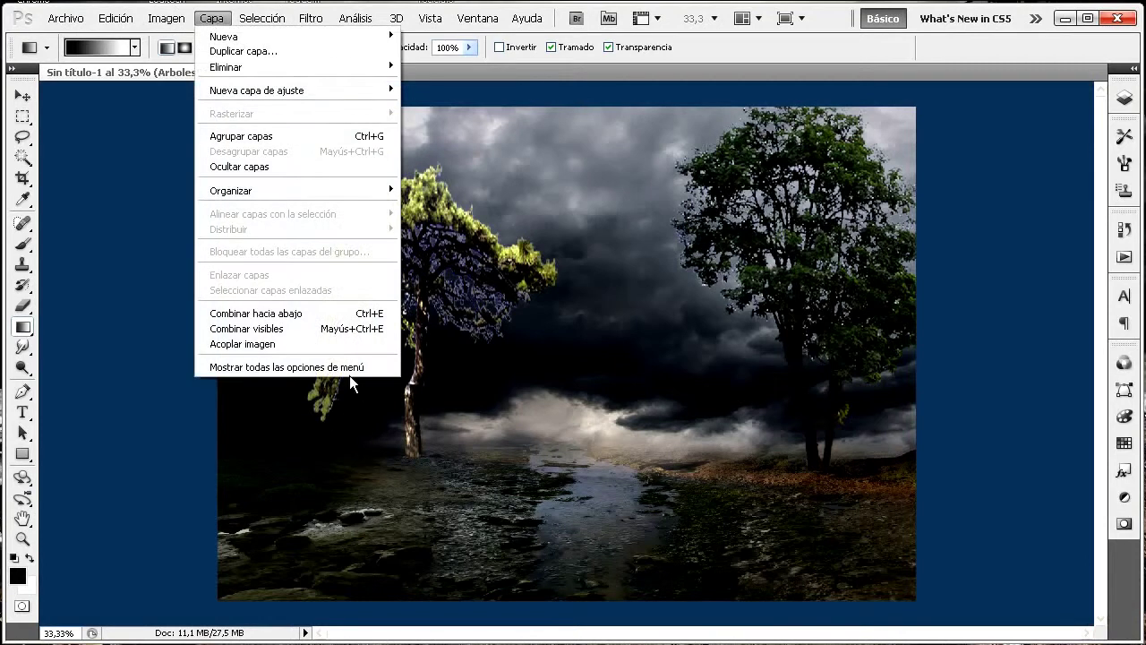
{"action": "left_click", "coordinate": [333, 368]}
{"action": "mouse_move", "coordinate": [376, 574]}
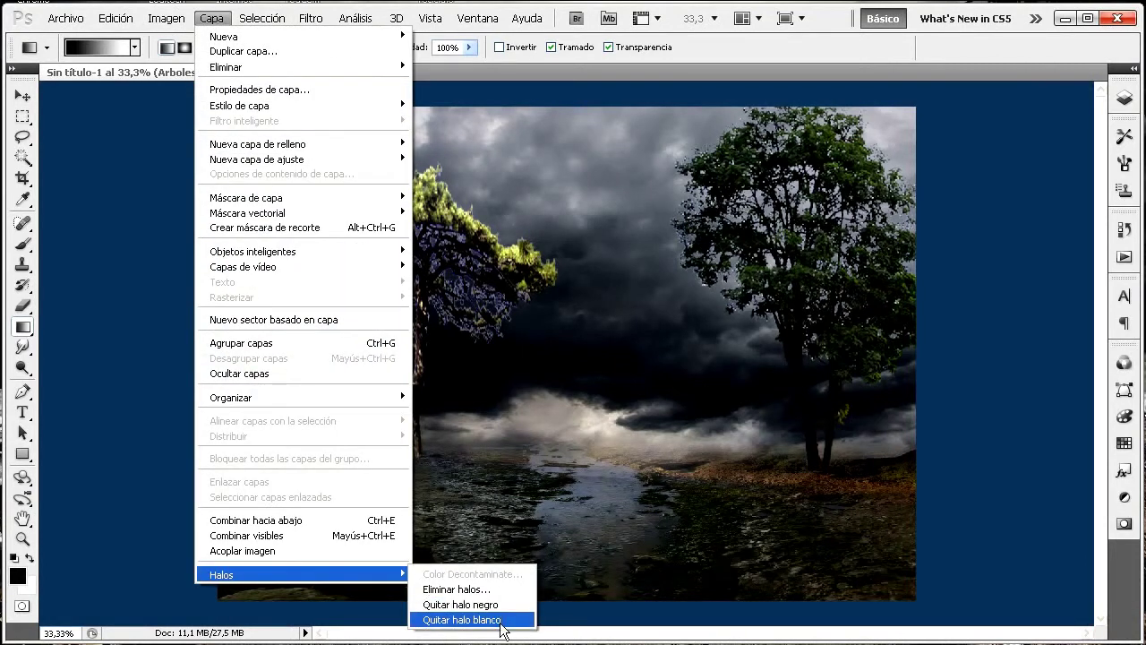
{"action": "left_click", "coordinate": [499, 620]}
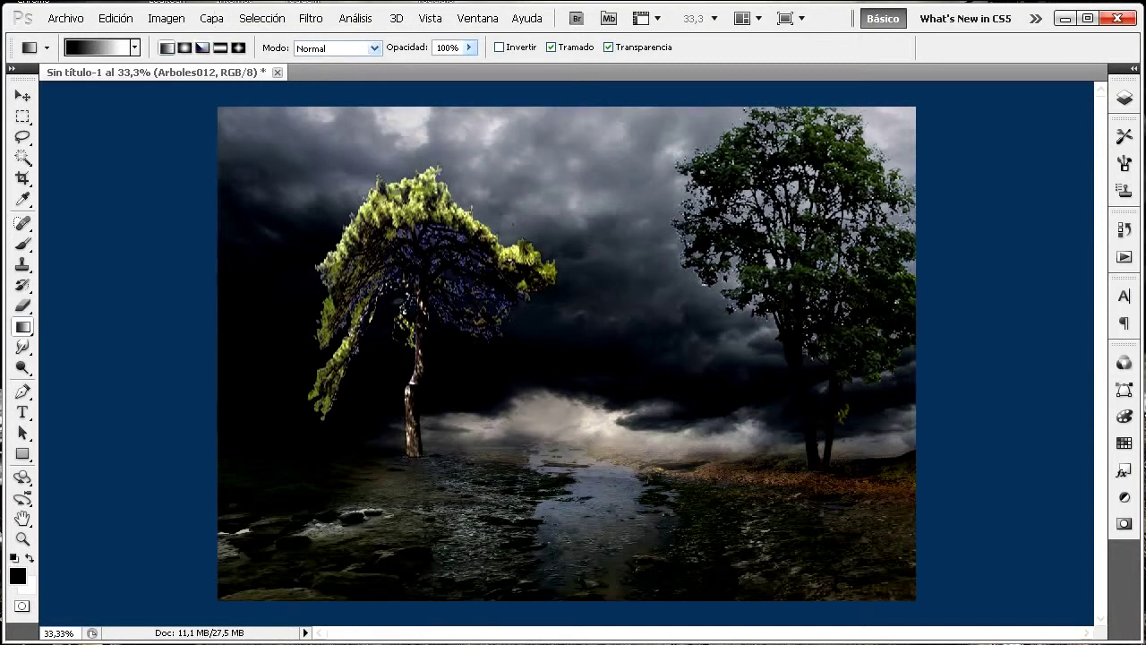
{"action": "left_click", "coordinate": [218, 19]}
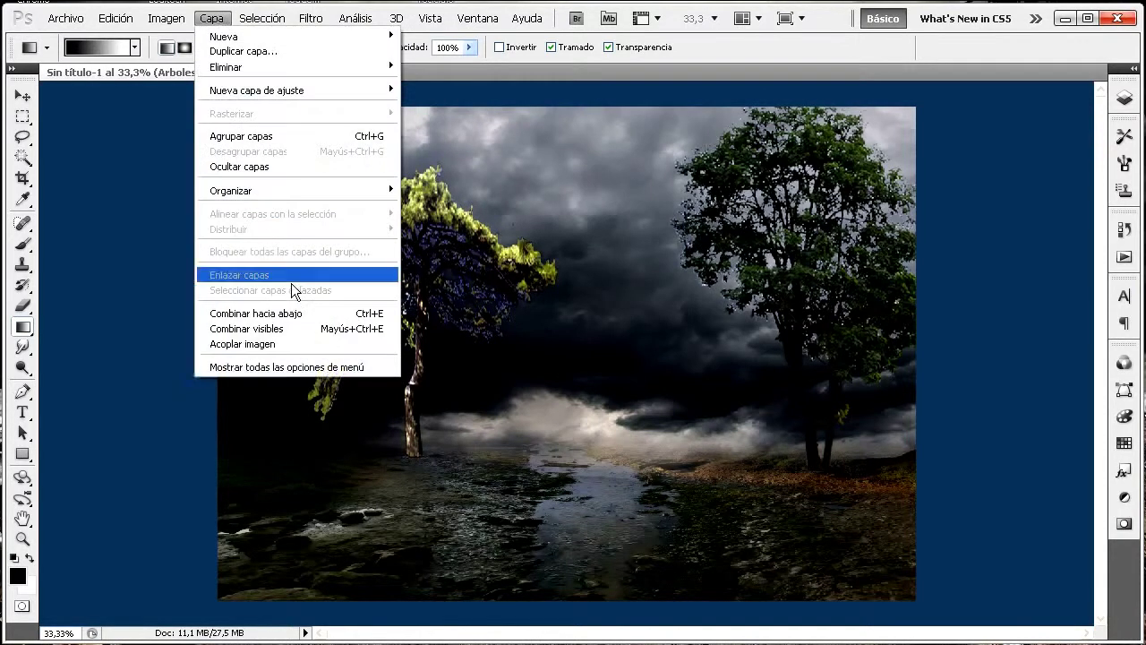
{"action": "left_click", "coordinate": [323, 368]}
{"action": "mouse_move", "coordinate": [386, 573]}
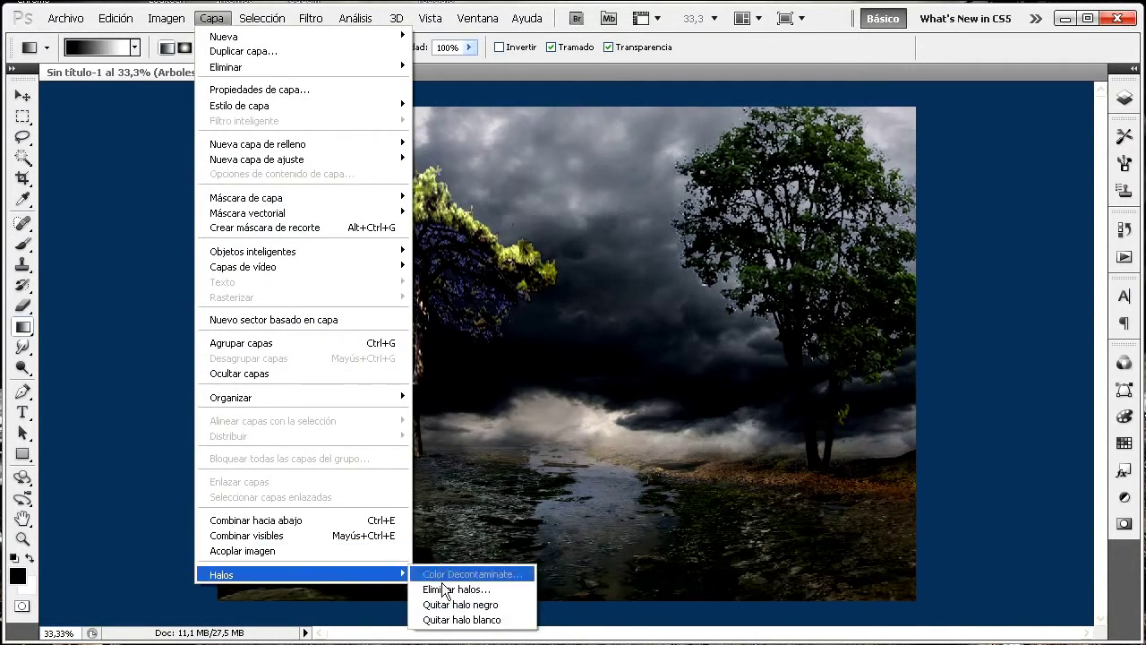
{"action": "left_click", "coordinate": [475, 620]}
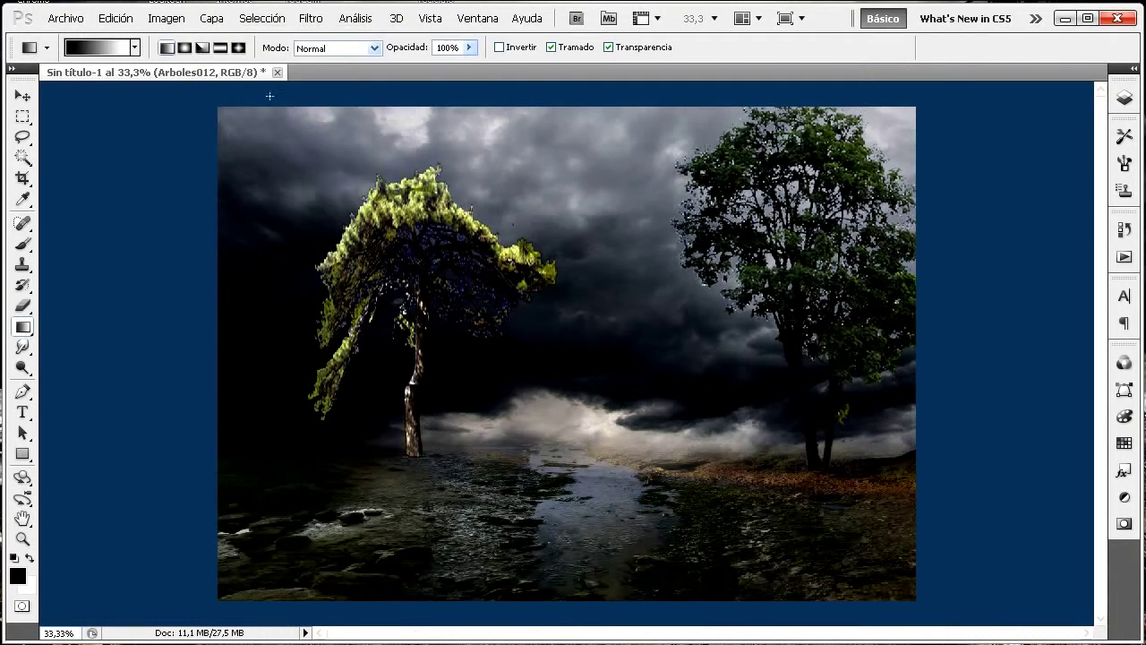
Darken the Arboles012 tree further with Levels by setting the midtone input level to 0.91
{"action": "left_click", "coordinate": [168, 19]}
{"action": "mouse_move", "coordinate": [188, 63]}
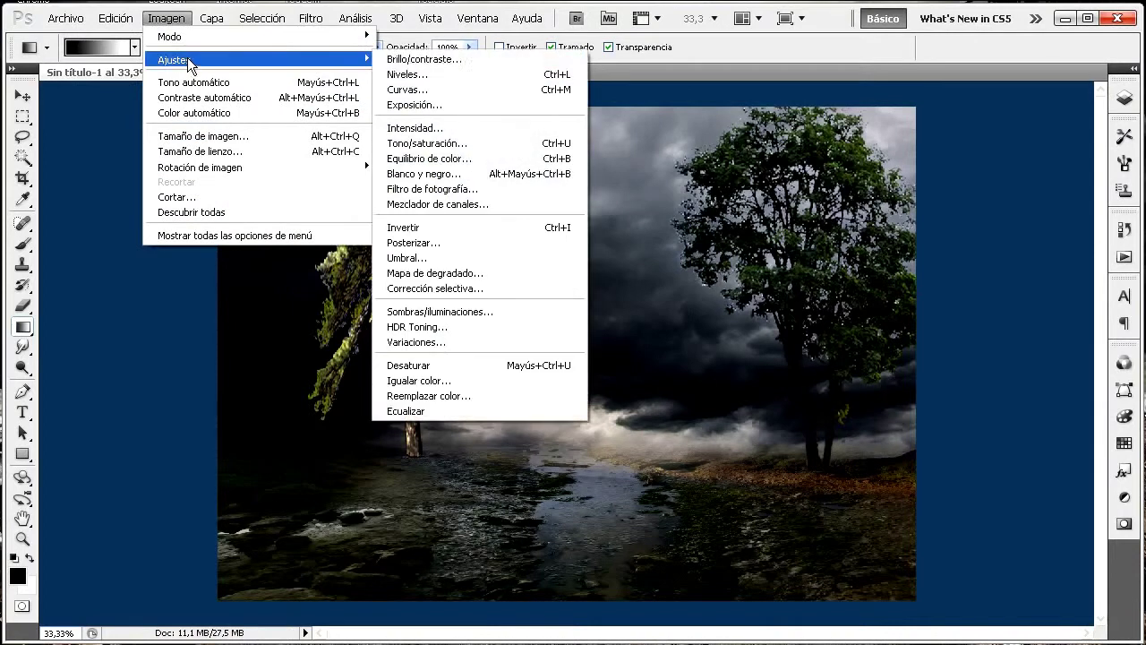
{"action": "left_click", "coordinate": [516, 76]}
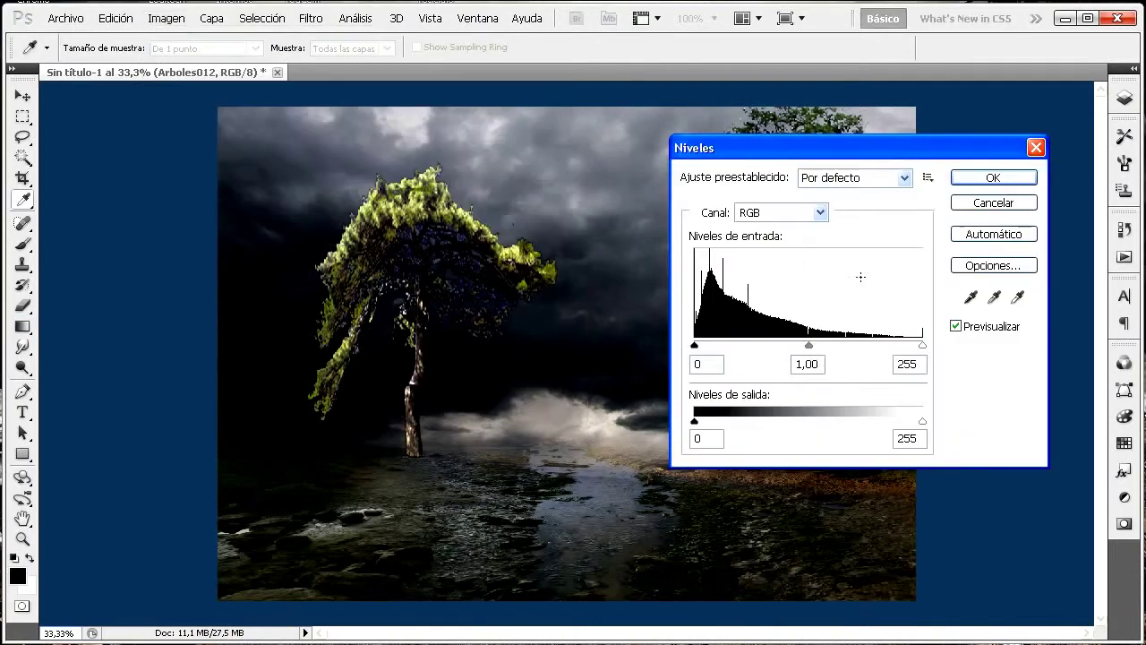
{"action": "mouse_move", "coordinate": [806, 346]}
{"action": "left_mouse_down"}
{"action": "mouse_move", "coordinate": [784, 345]}
{"action": "mouse_move", "coordinate": [828, 345]}
{"action": "mouse_move", "coordinate": [815, 345]}
{"action": "left_mouse_up"}
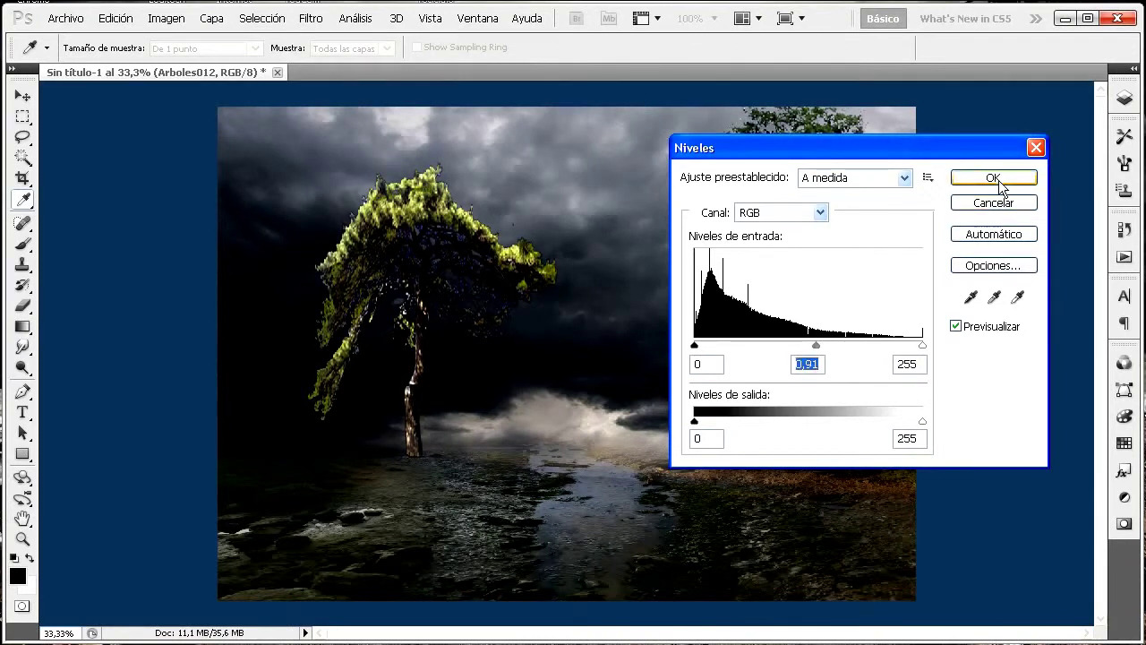
{"action": "left_click", "coordinate": [994, 178]}
{"action": "key", "text": "g"}
Set the Arboles012 layer's blend mode to Multiply (Multiplicar) and lower its opacity slightly
{"action": "left_click", "coordinate": [1126, 98]}
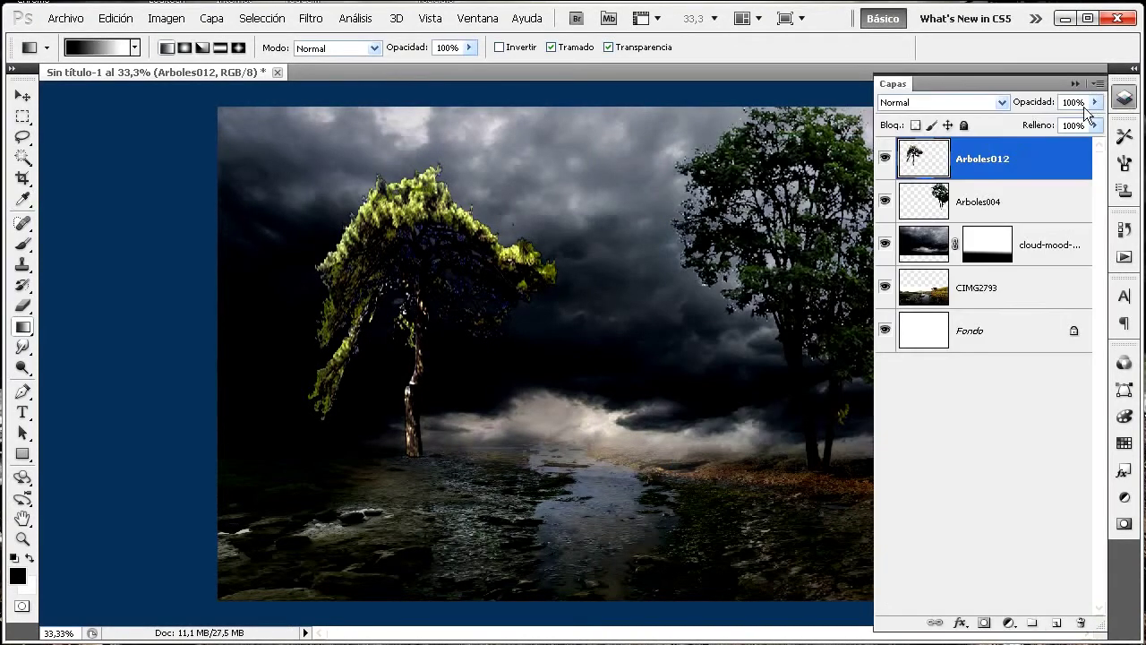
{"action": "left_click", "coordinate": [1003, 102]}
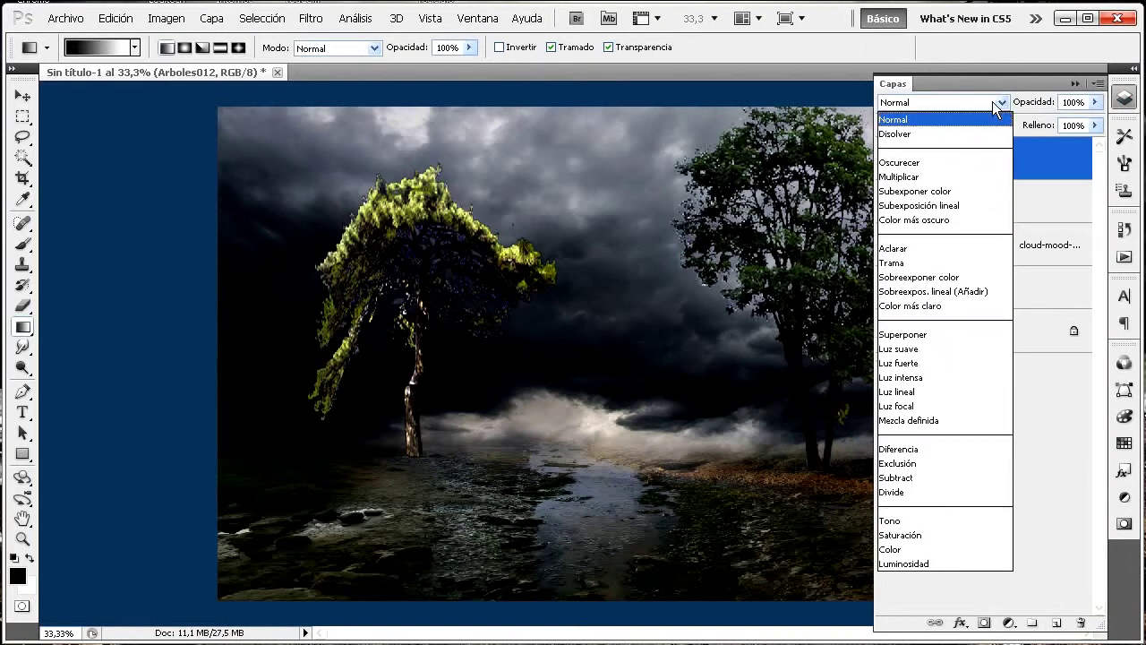
{"action": "left_click", "coordinate": [934, 176]}
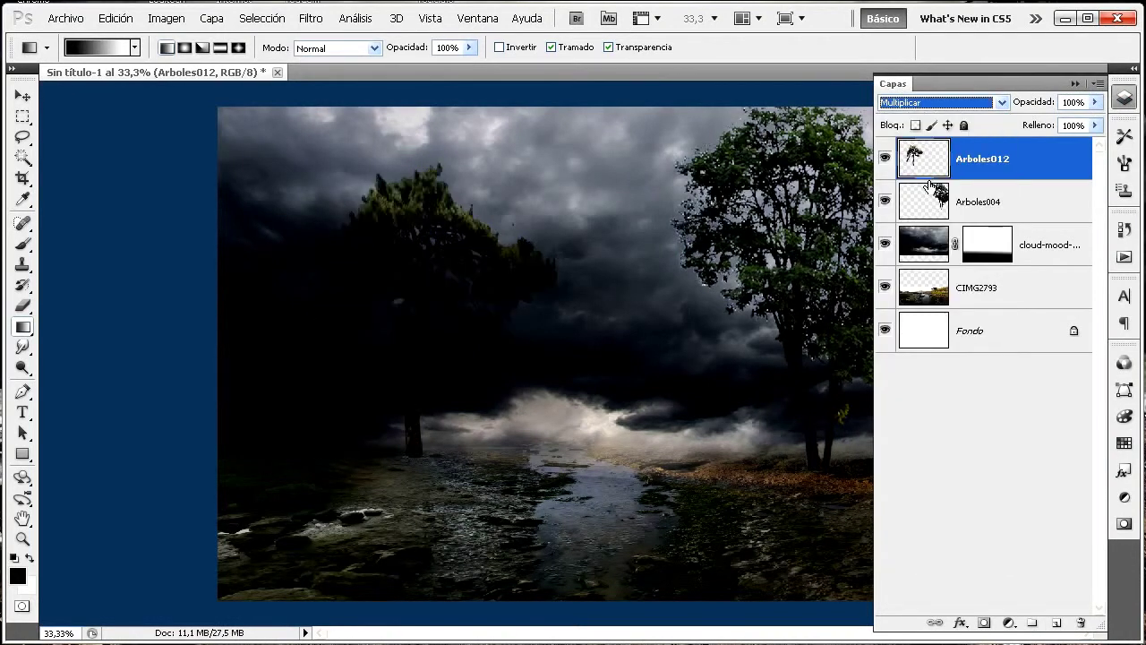
{"action": "left_click", "coordinate": [1094, 102]}
{"action": "left_click_drag", "start_coordinate": [1088, 115], "coordinate": [1080, 117]}
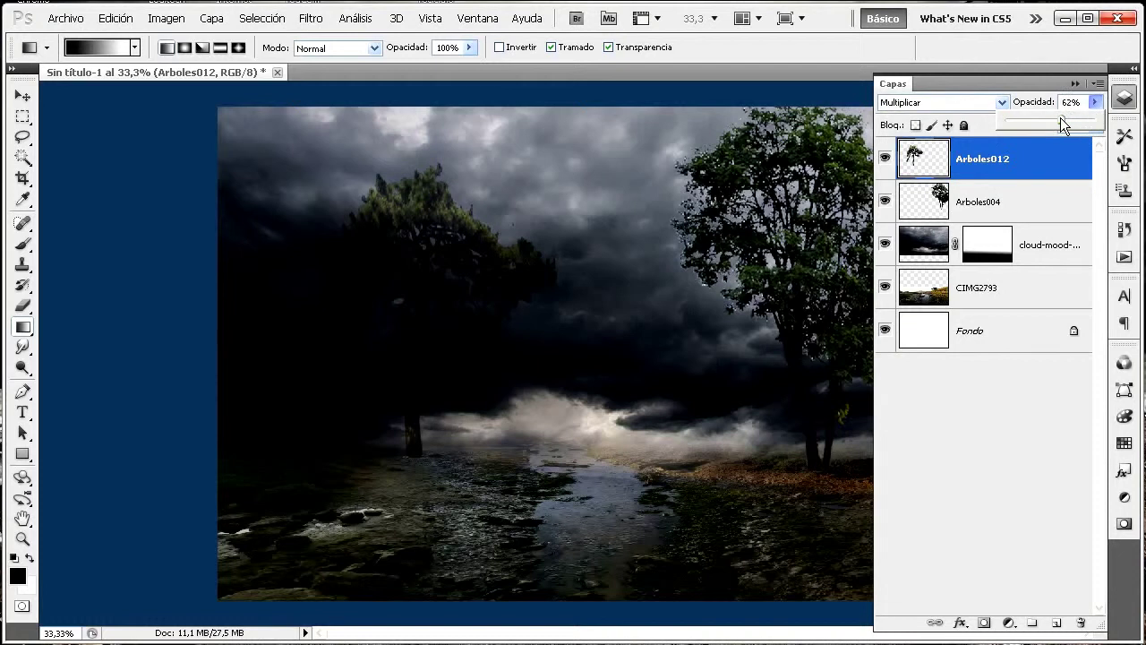
{"action": "left_click_drag", "start_coordinate": [1054, 118], "coordinate": [1080, 117]}
{"action": "left_click", "coordinate": [1076, 83]}
{"action": "left_click", "coordinate": [1075, 82]}
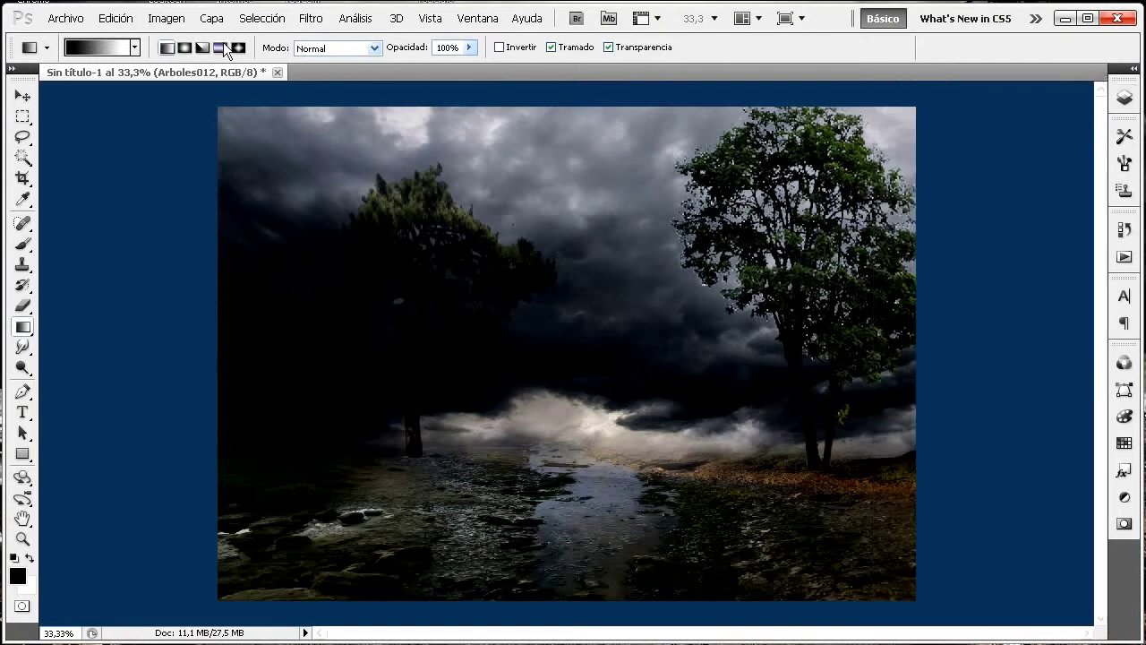
Place the Arboles032 tree file in the scene at its default size and position
{"action": "left_click", "coordinate": [84, 21]}
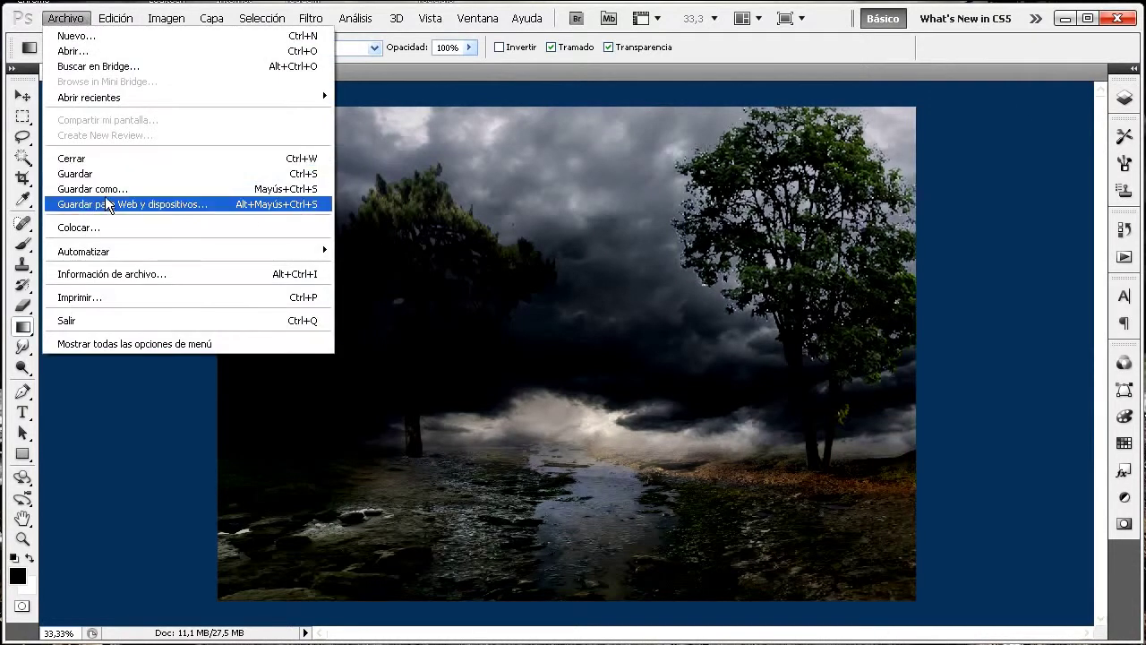
{"action": "left_click", "coordinate": [98, 230]}
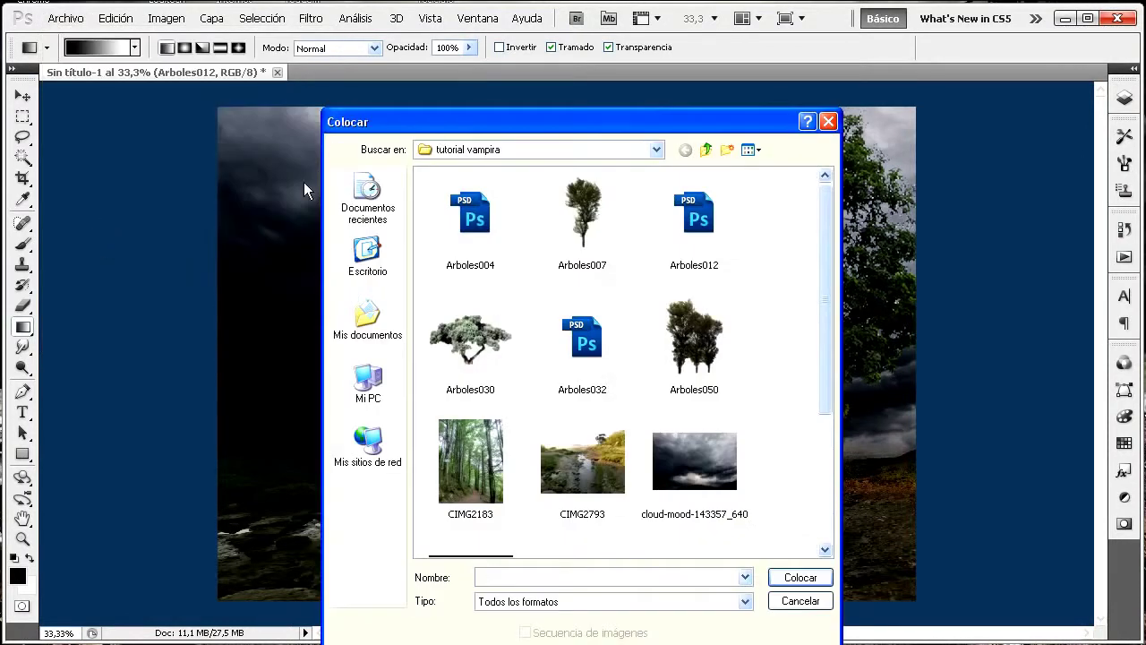
{"action": "left_click", "coordinate": [585, 338]}
{"action": "left_click", "coordinate": [797, 578]}
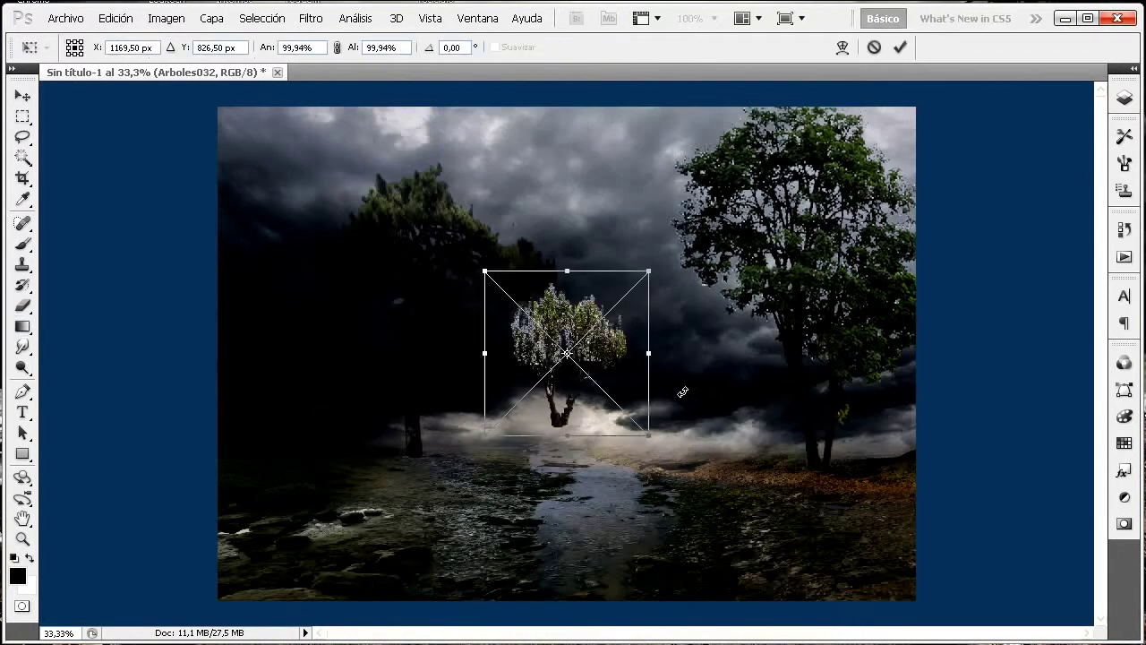
{"action": "key", "text": "Return"}
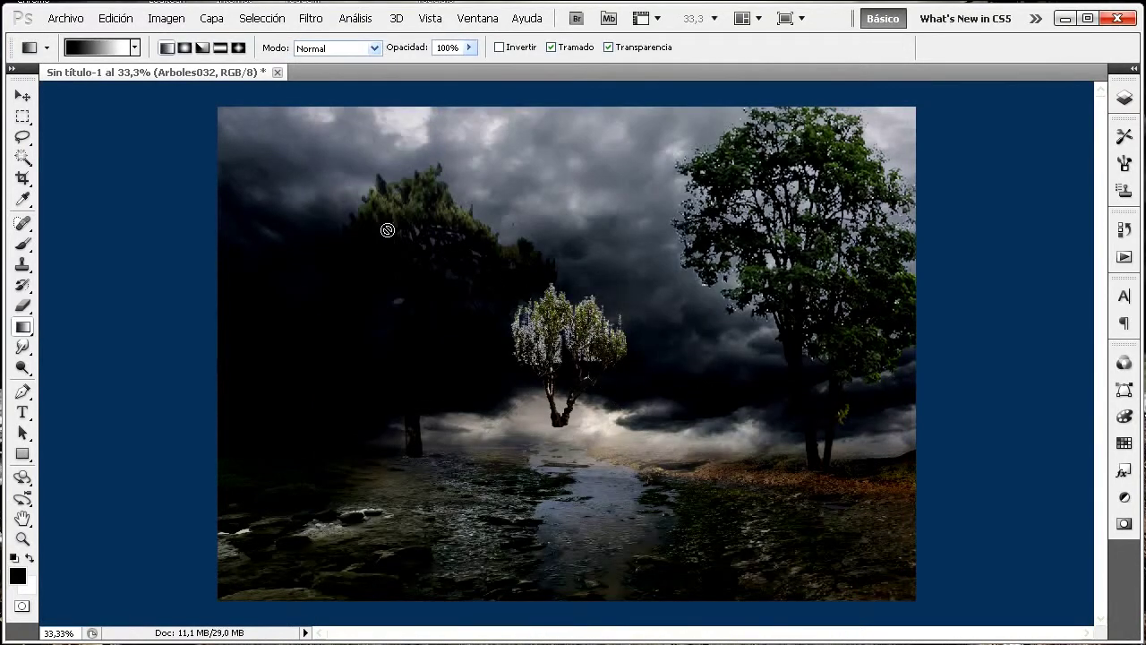
Rasterize the Arboles032 tree layer
{"action": "left_click", "coordinate": [1125, 97]}
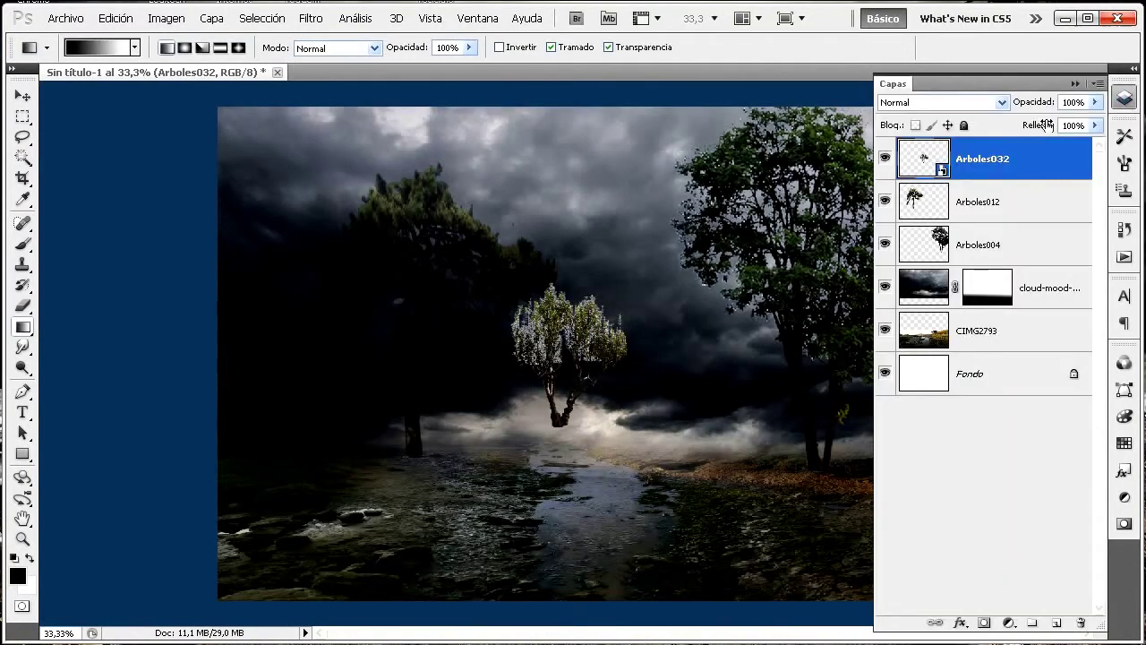
{"action": "right_click", "coordinate": [1024, 175]}
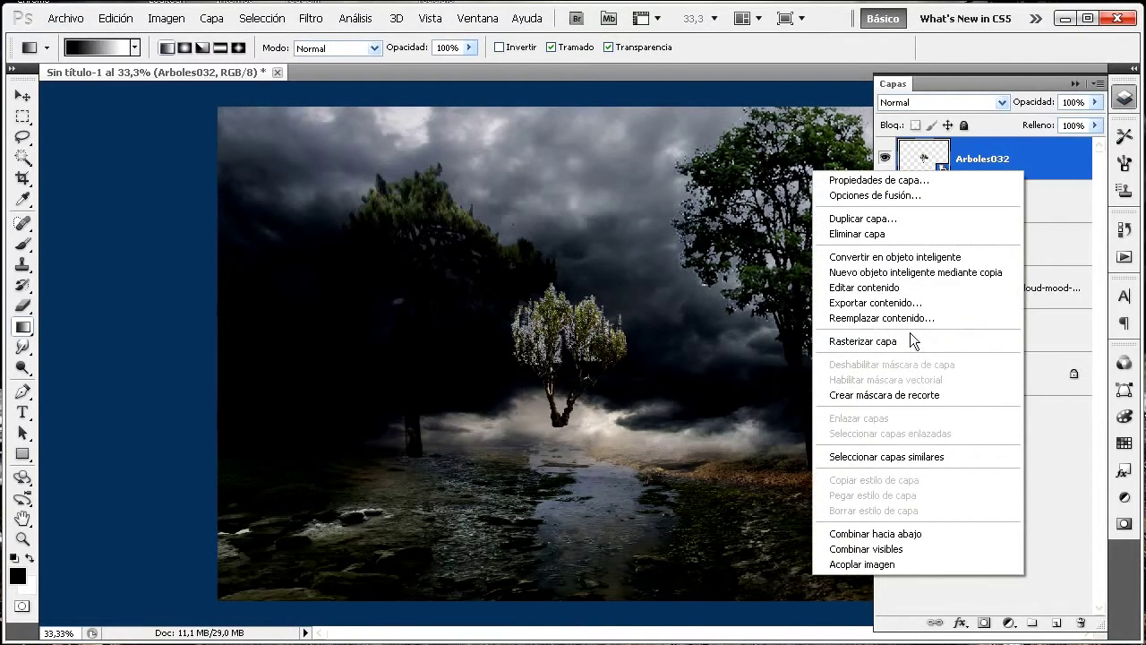
{"action": "left_click", "coordinate": [844, 342]}
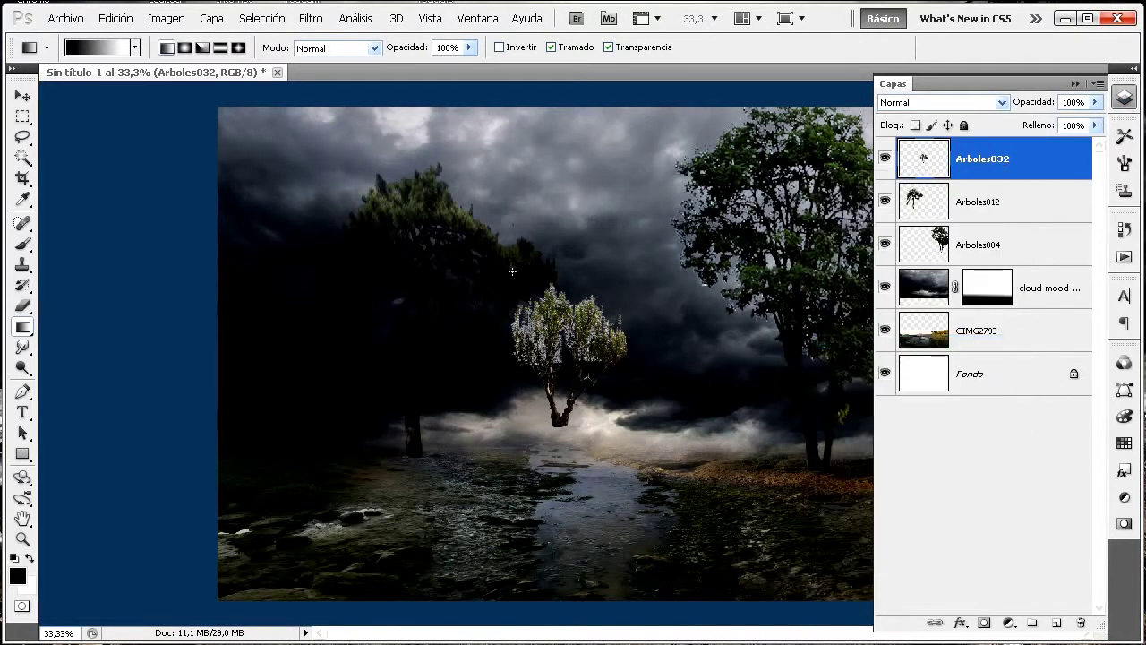
Free-transform the Arboles032 tree to about 225% width on the left bank, stretching it vertically up to the canvas's upper edge
{"action": "left_click", "coordinate": [123, 19]}
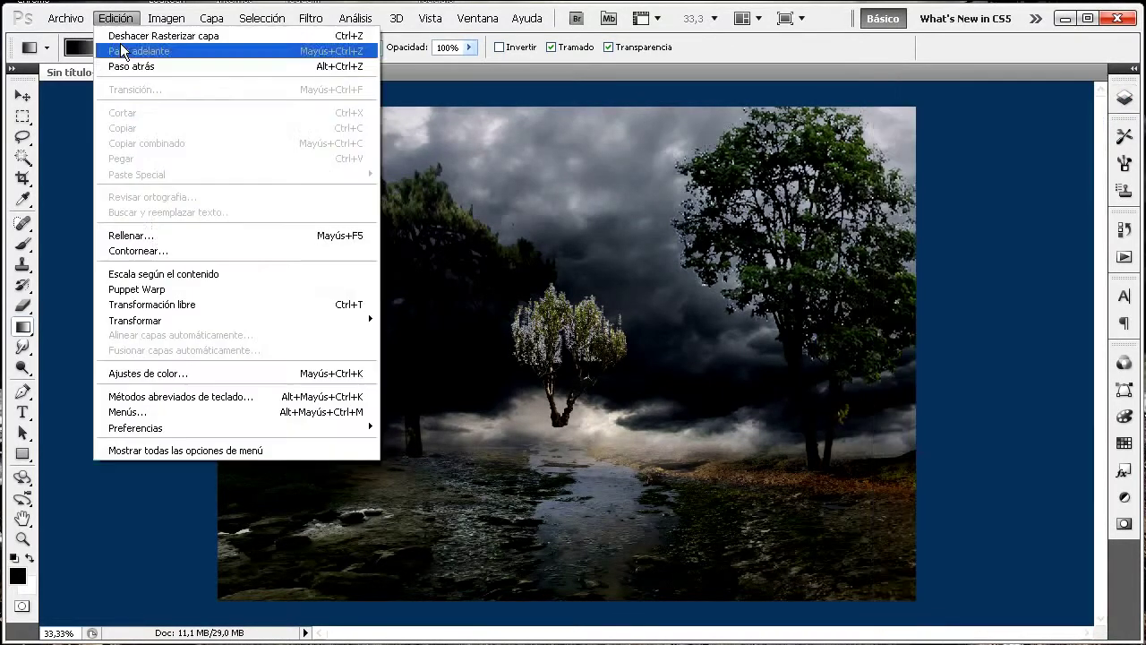
{"action": "left_click", "coordinate": [161, 304]}
{"action": "left_click_drag", "start_coordinate": [580, 336], "coordinate": [341, 163]}
{"action": "left_click_drag", "start_coordinate": [385, 251], "coordinate": [498, 507]}
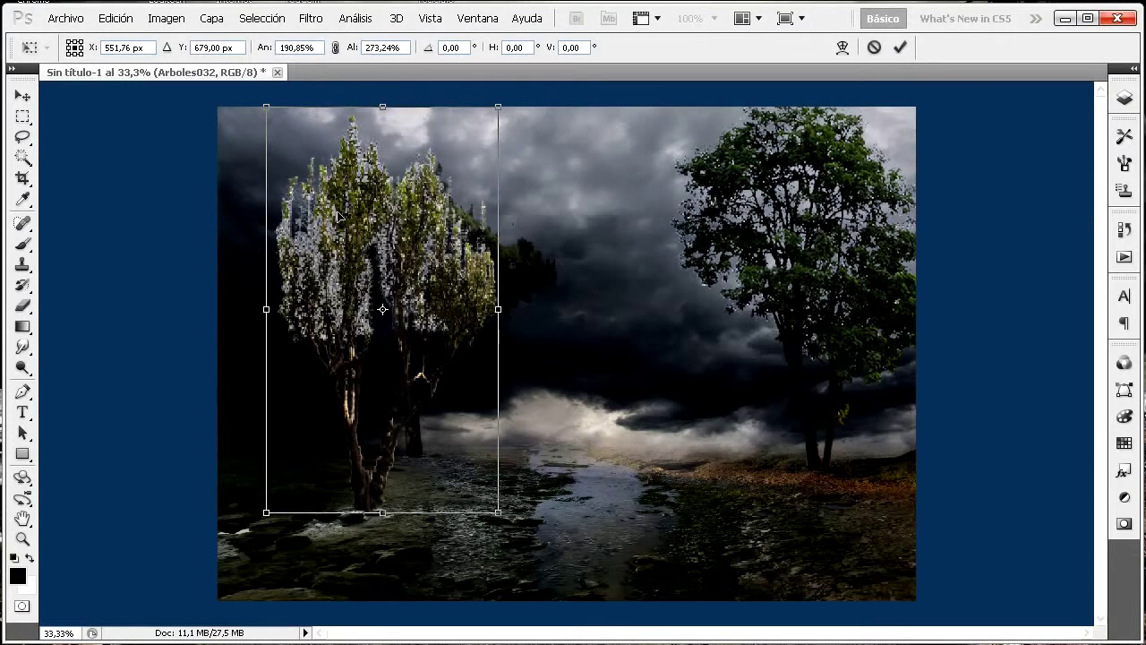
{"action": "left_click_drag", "start_coordinate": [262, 308], "coordinate": [221, 287]}
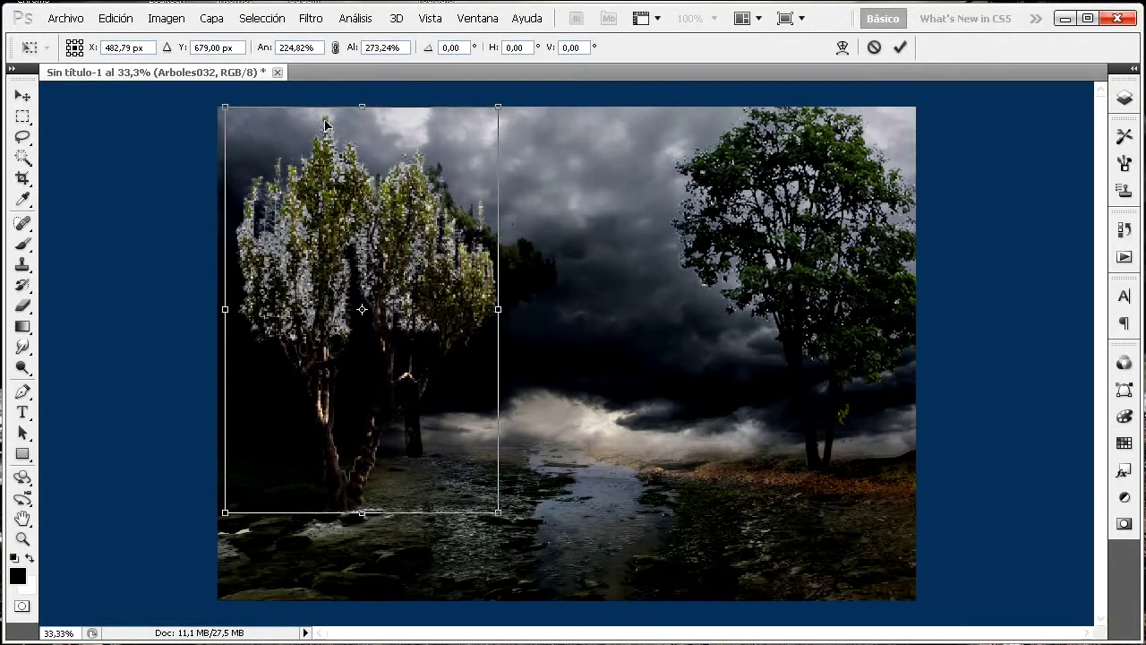
{"action": "left_click_drag", "start_coordinate": [365, 107], "coordinate": [362, 88]}
{"action": "key", "text": "g"}
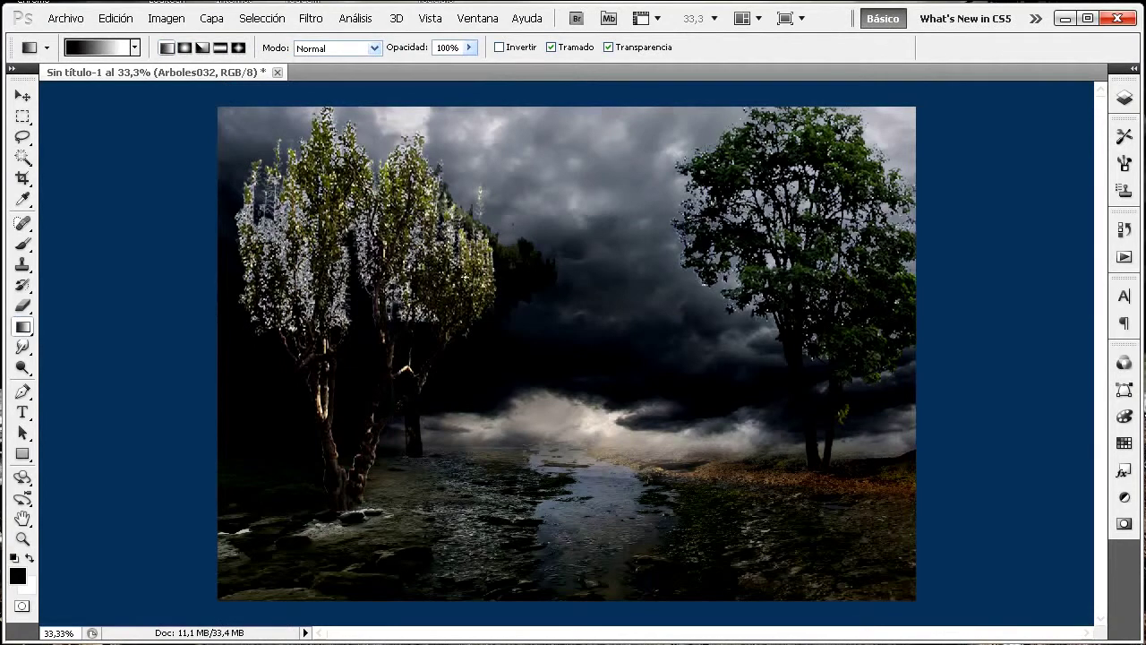
Set the Arboles032 layer to the Multiply (Multiplicar) blend mode at 84% opacity
{"action": "left_click", "coordinate": [1125, 98]}
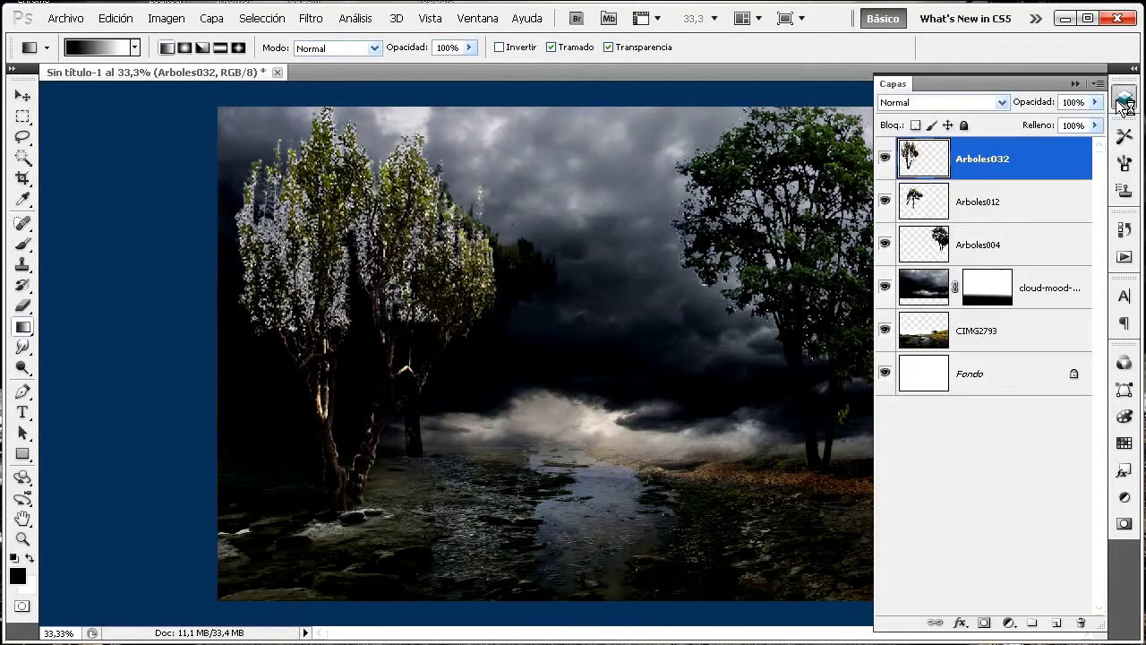
{"action": "left_click", "coordinate": [1003, 102]}
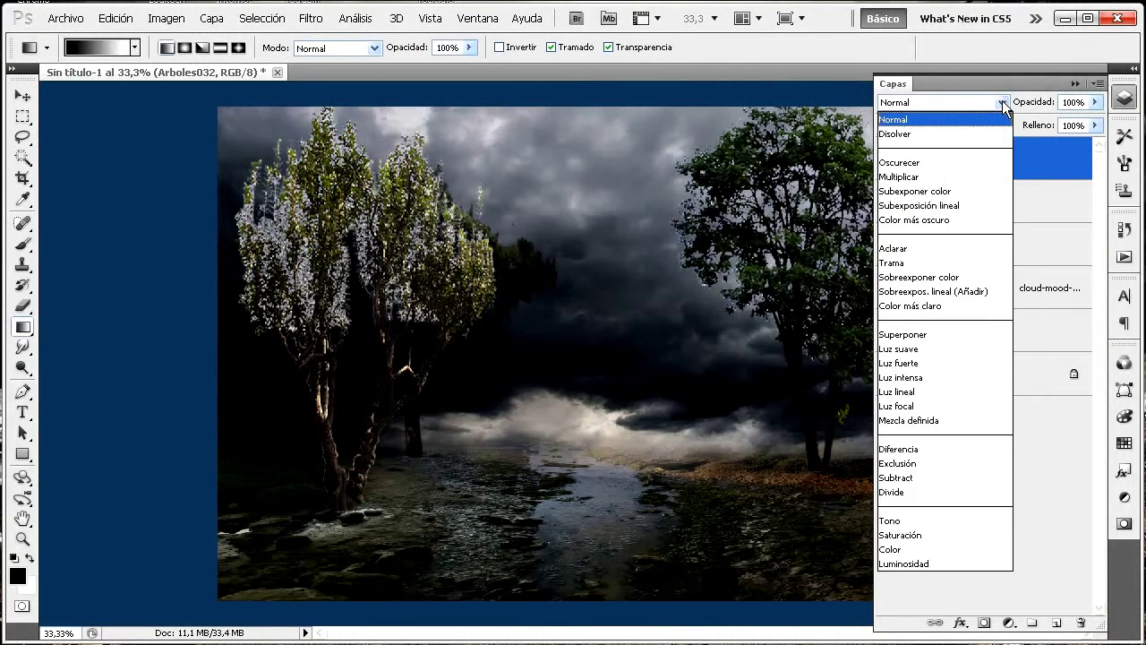
{"action": "left_click", "coordinate": [923, 178]}
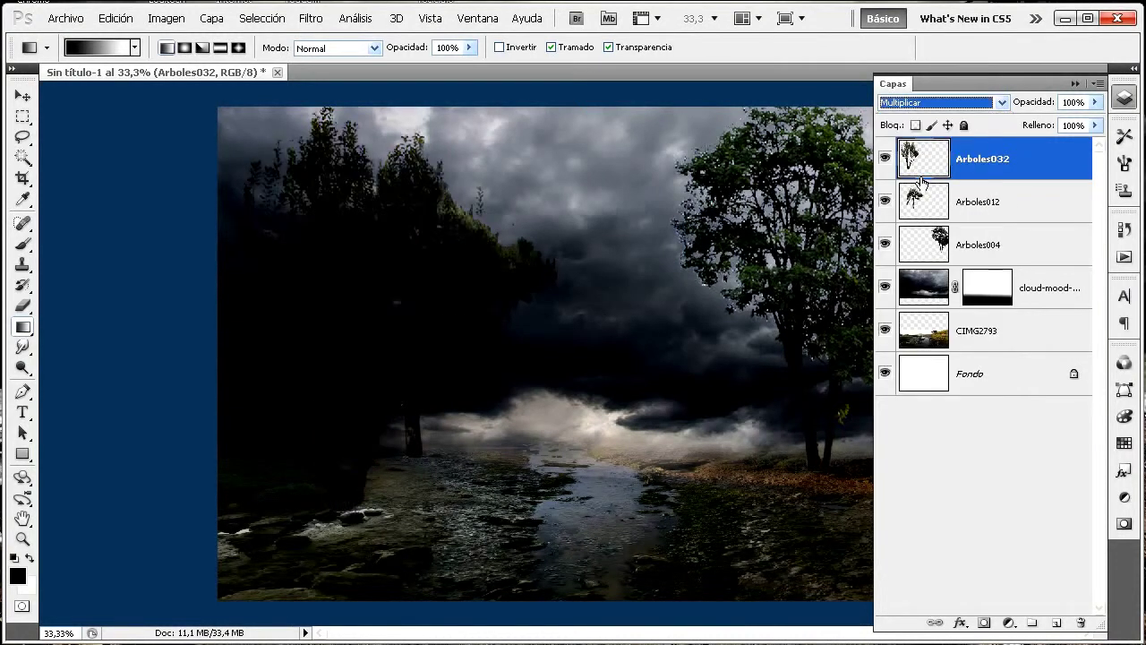
{"action": "left_click", "coordinate": [1094, 102]}
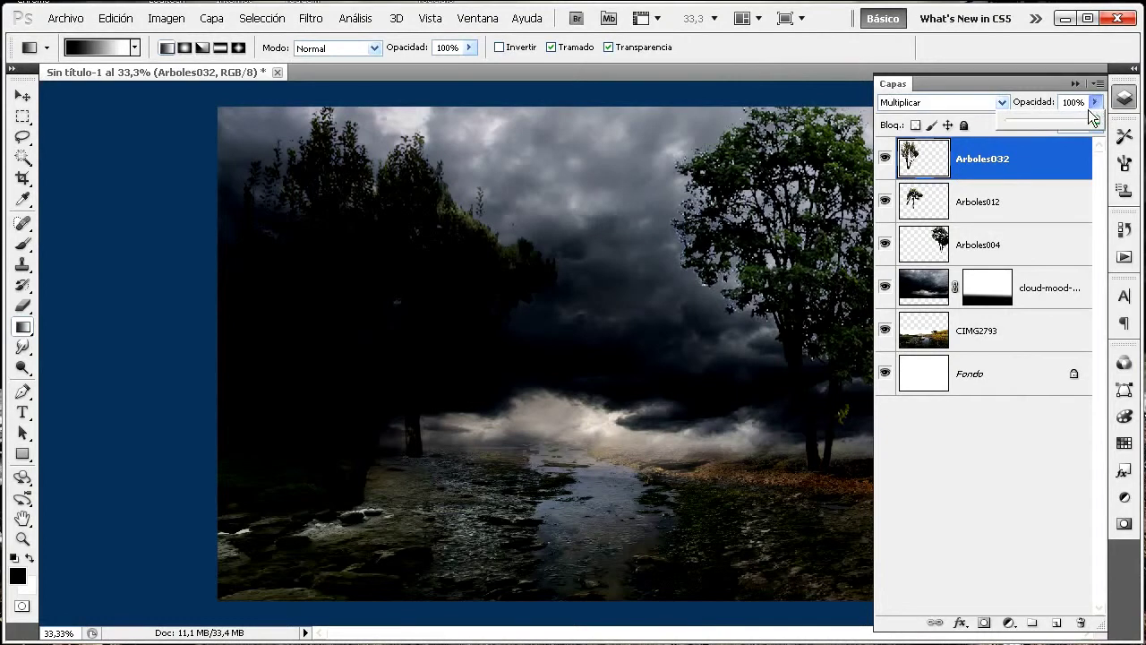
{"action": "left_click", "coordinate": [1077, 117]}
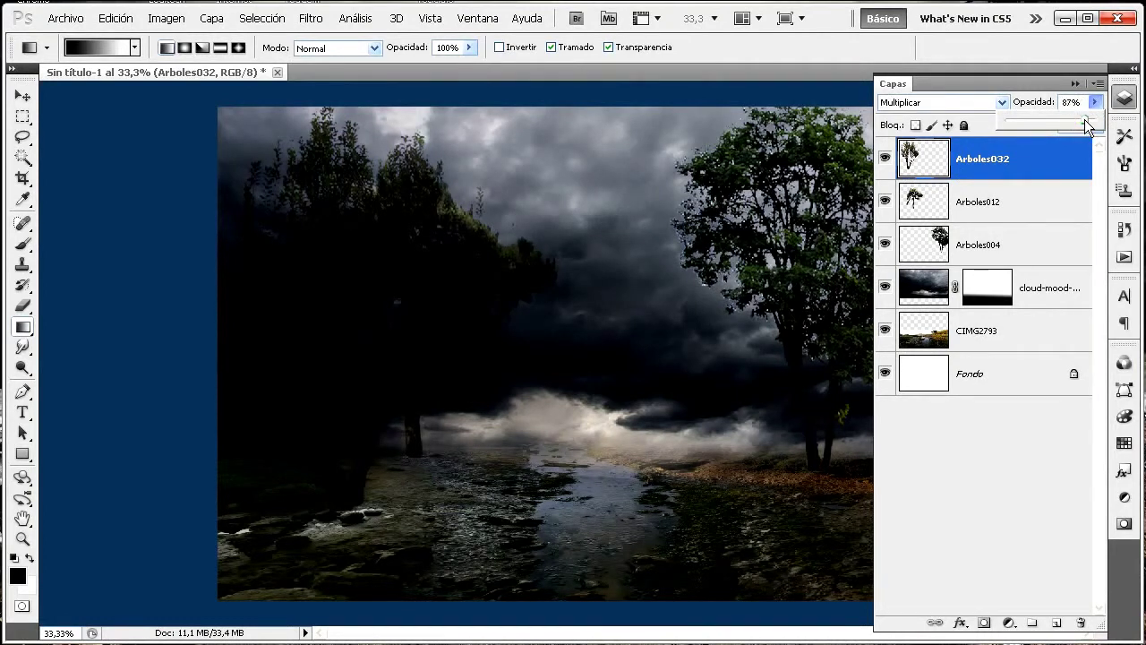
{"action": "left_click_drag", "start_coordinate": [1085, 119], "coordinate": [1082, 117]}
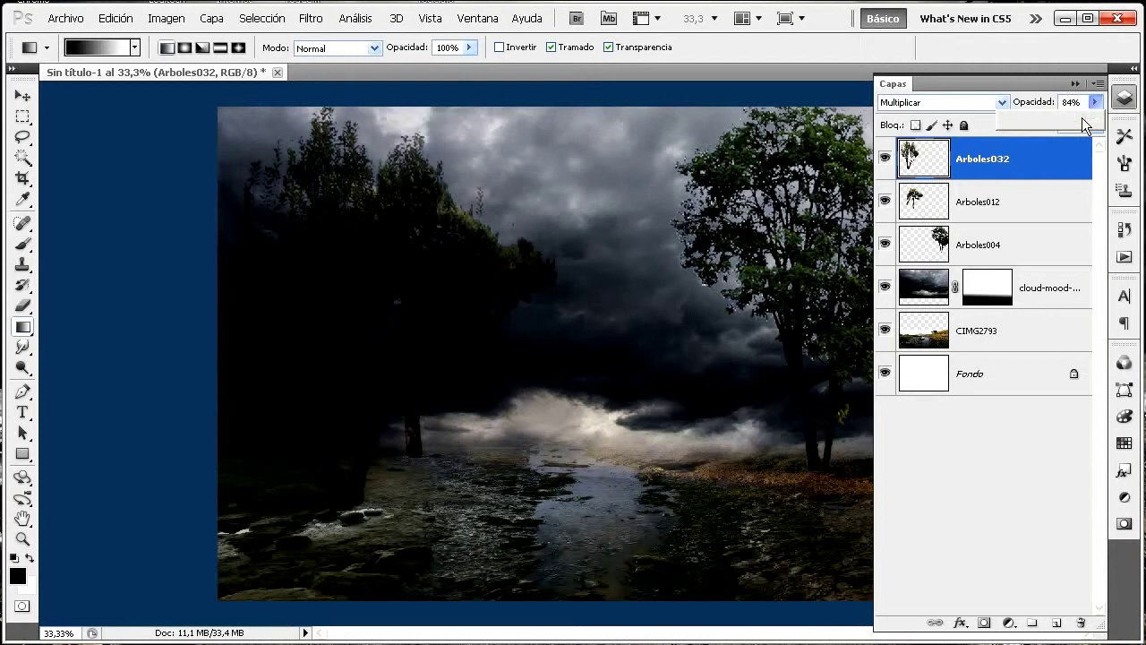
{"action": "left_click", "coordinate": [1011, 160]}
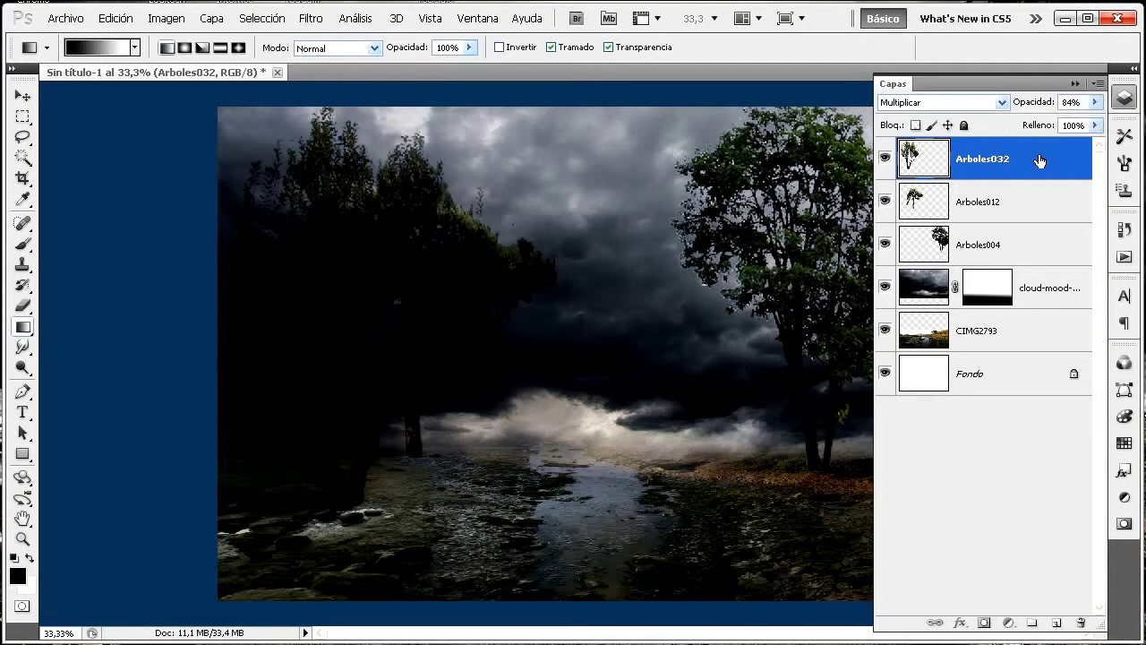
Duplicate the Arboles032 layer and set the copy's blend mode to Normal
{"action": "left_click_drag", "start_coordinate": [1039, 160], "coordinate": [1057, 622]}
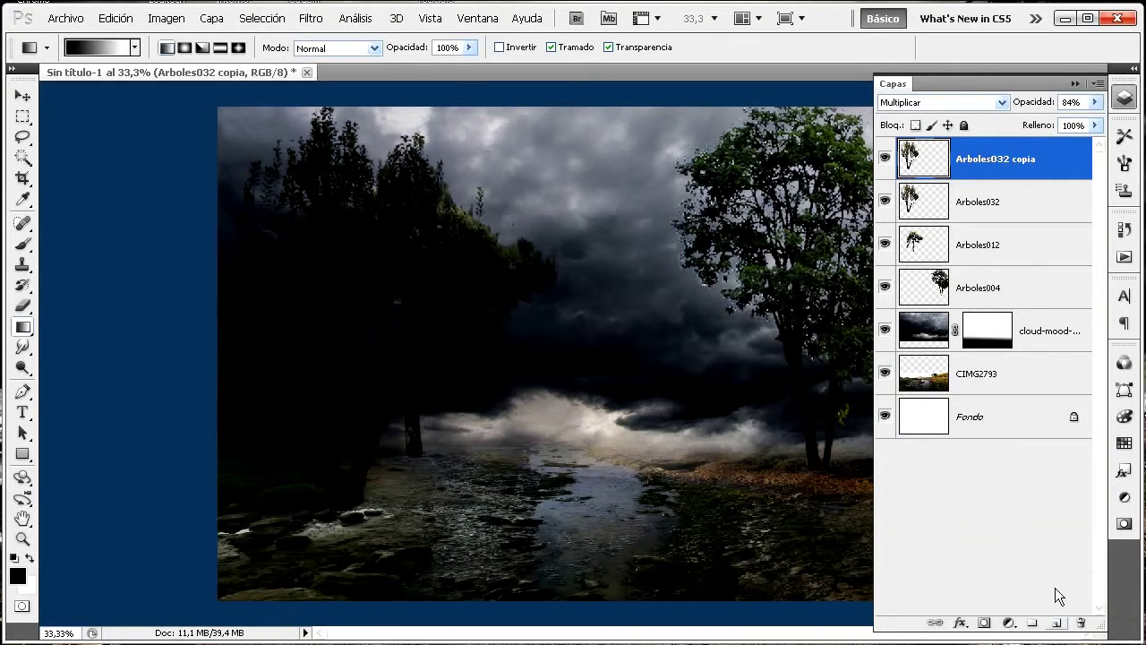
{"action": "left_click", "coordinate": [1002, 103]}
{"action": "left_click", "coordinate": [948, 120]}
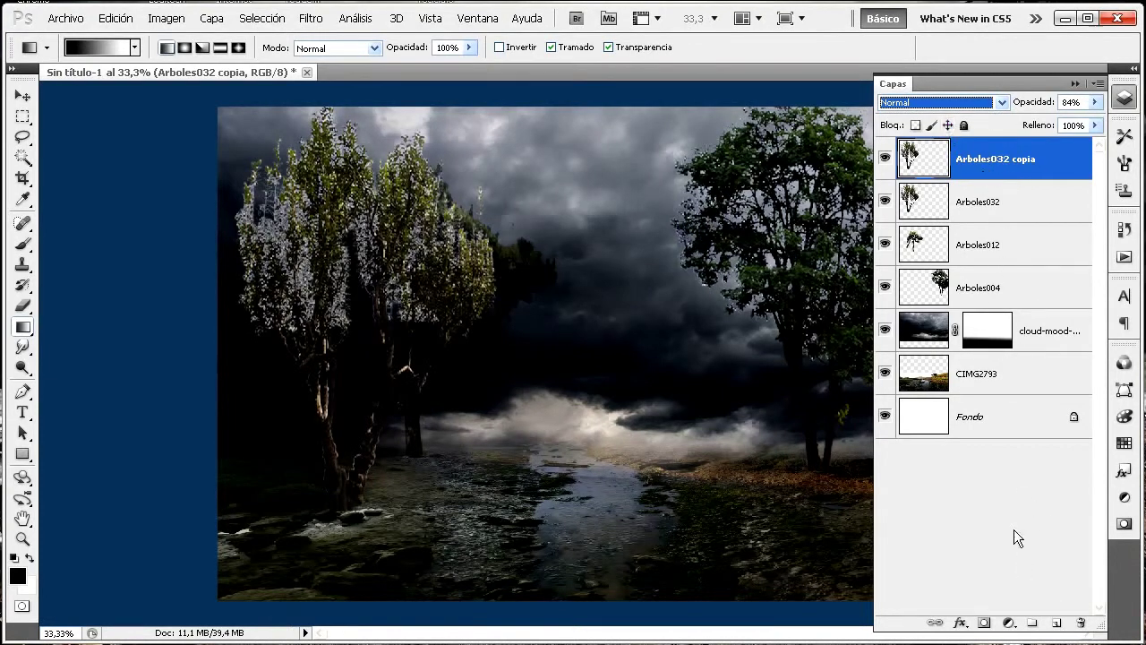
Add a layer mask to the Arboles032 copy and paint its foliage out in black with the Brush at 56% opacity
{"action": "left_click", "coordinate": [984, 622]}
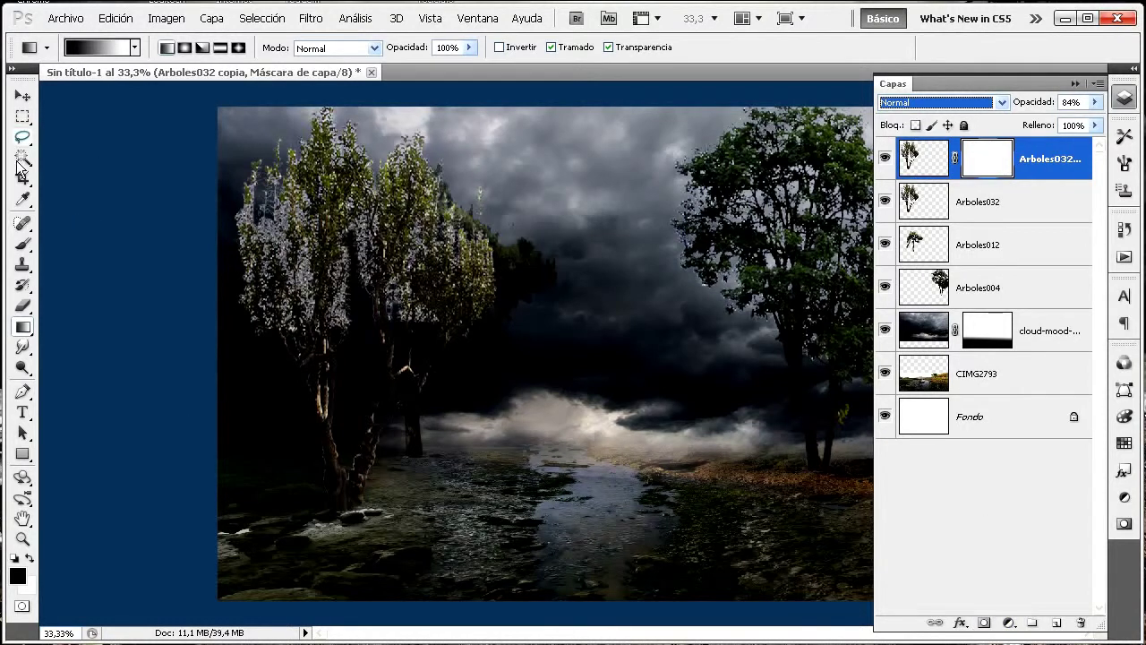
{"action": "left_click", "coordinate": [23, 244]}
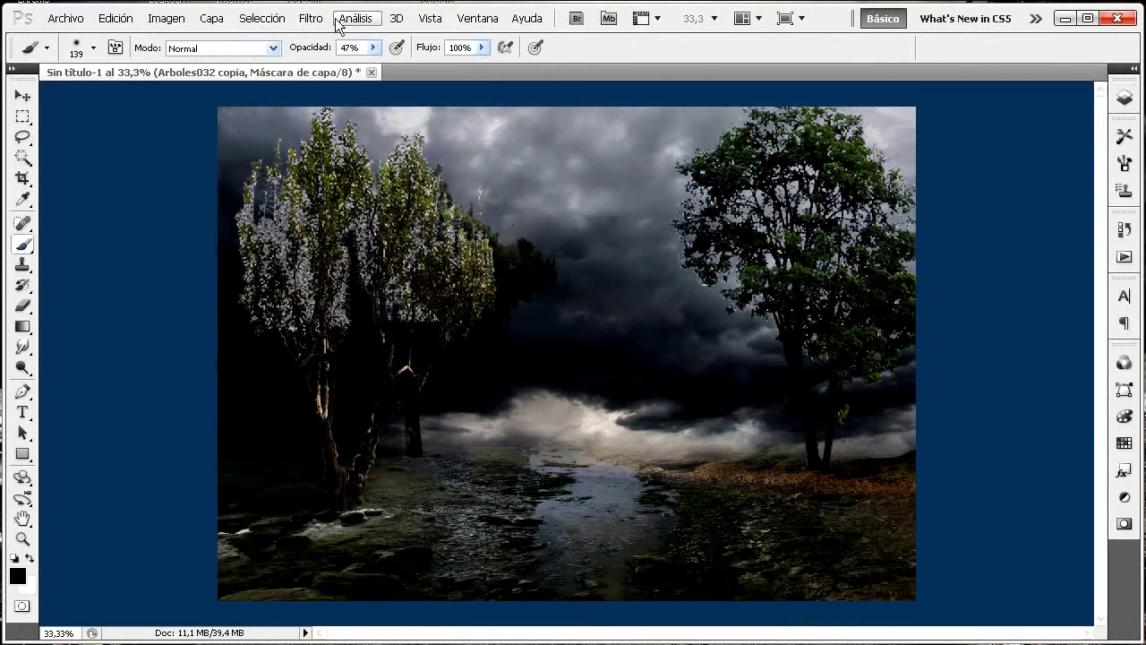
{"action": "left_click", "coordinate": [374, 47]}
{"action": "left_click", "coordinate": [382, 66]}
{"action": "mouse_move", "coordinate": [406, 215]}
{"action": "left_mouse_down"}
{"action": "mouse_move", "coordinate": [415, 162]}
{"action": "mouse_move", "coordinate": [470, 239]}
{"action": "mouse_move", "coordinate": [470, 287]}
{"action": "mouse_move", "coordinate": [491, 295]}
{"action": "mouse_move", "coordinate": [390, 220]}
{"action": "mouse_move", "coordinate": [373, 247]}
{"action": "mouse_move", "coordinate": [383, 281]}
{"action": "mouse_move", "coordinate": [416, 274]}
{"action": "mouse_move", "coordinate": [420, 320]}
{"action": "mouse_move", "coordinate": [434, 303]}
{"action": "mouse_move", "coordinate": [458, 308]}
{"action": "mouse_move", "coordinate": [412, 307]}
{"action": "mouse_move", "coordinate": [383, 275]}
{"action": "mouse_move", "coordinate": [370, 334]}
{"action": "mouse_move", "coordinate": [390, 259]}
{"action": "mouse_move", "coordinate": [427, 254]}
{"action": "mouse_move", "coordinate": [440, 313]}
{"action": "mouse_move", "coordinate": [420, 319]}
{"action": "mouse_move", "coordinate": [374, 264]}
{"action": "mouse_move", "coordinate": [346, 171]}
{"action": "mouse_move", "coordinate": [368, 188]}
{"action": "mouse_move", "coordinate": [352, 148]}
{"action": "mouse_move", "coordinate": [328, 134]}
{"action": "mouse_move", "coordinate": [296, 178]}
{"action": "mouse_move", "coordinate": [248, 191]}
{"action": "mouse_move", "coordinate": [277, 193]}
{"action": "mouse_move", "coordinate": [252, 195]}
{"action": "mouse_move", "coordinate": [255, 241]}
{"action": "mouse_move", "coordinate": [283, 209]}
{"action": "mouse_move", "coordinate": [289, 244]}
{"action": "mouse_move", "coordinate": [247, 264]}
{"action": "mouse_move", "coordinate": [249, 291]}
{"action": "mouse_move", "coordinate": [273, 315]}
{"action": "mouse_move", "coordinate": [292, 269]}
{"action": "mouse_move", "coordinate": [337, 286]}
{"action": "mouse_move", "coordinate": [336, 315]}
{"action": "mouse_move", "coordinate": [301, 314]}
{"action": "mouse_move", "coordinate": [303, 283]}
{"action": "mouse_move", "coordinate": [242, 328]}
{"action": "mouse_move", "coordinate": [262, 265]}
{"action": "mouse_move", "coordinate": [260, 215]}
{"action": "mouse_move", "coordinate": [242, 204]}
{"action": "mouse_move", "coordinate": [253, 331]}
{"action": "mouse_move", "coordinate": [329, 325]}
{"action": "mouse_move", "coordinate": [349, 264]}
{"action": "mouse_move", "coordinate": [330, 302]}
{"action": "mouse_move", "coordinate": [337, 210]}
{"action": "mouse_move", "coordinate": [313, 119]}
{"action": "mouse_move", "coordinate": [354, 194]}
{"action": "mouse_move", "coordinate": [394, 174]}
{"action": "mouse_move", "coordinate": [461, 230]}
{"action": "mouse_move", "coordinate": [499, 207]}
{"action": "mouse_move", "coordinate": [465, 199]}
{"action": "mouse_move", "coordinate": [471, 316]}
{"action": "mouse_move", "coordinate": [426, 231]}
{"action": "mouse_move", "coordinate": [315, 275]}
{"action": "mouse_move", "coordinate": [316, 330]}
{"action": "mouse_move", "coordinate": [361, 310]}
{"action": "mouse_move", "coordinate": [299, 340]}
{"action": "mouse_move", "coordinate": [284, 251]}
{"action": "mouse_move", "coordinate": [297, 174]}
{"action": "left_mouse_up"}
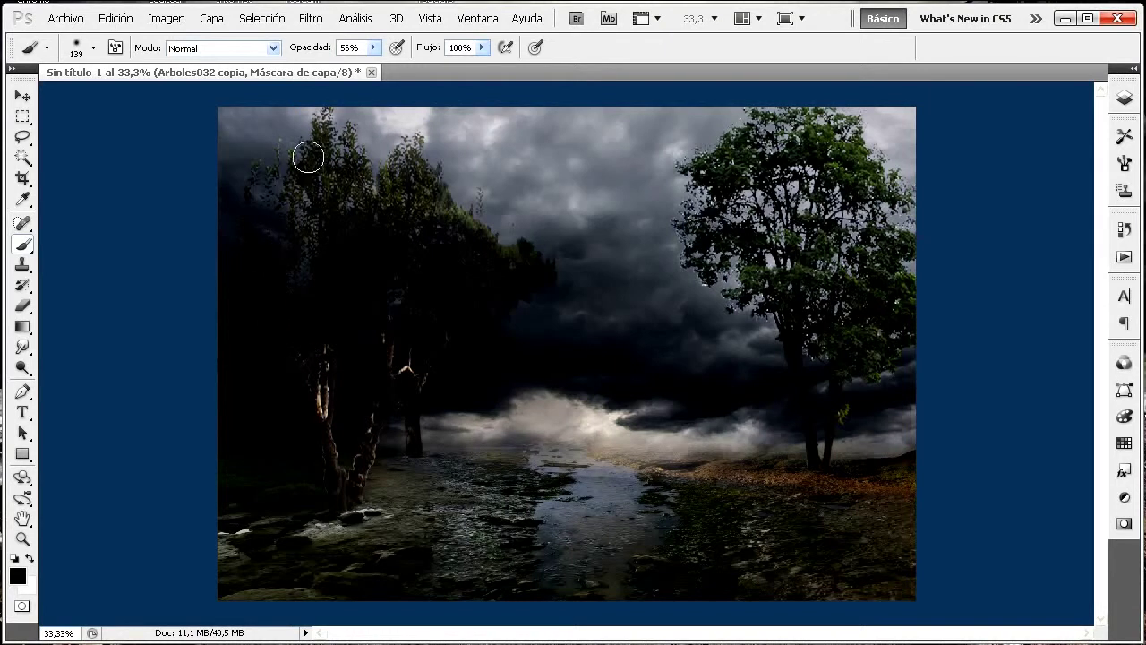
Darken the bright trunks and branches of the left-bank tree on the Arboles032 copy's mask, using a 53 px black brush at 28% opacity
{"action": "left_click", "coordinate": [23, 538]}
{"action": "left_click_drag", "start_coordinate": [355, 403], "coordinate": [497, 521]}
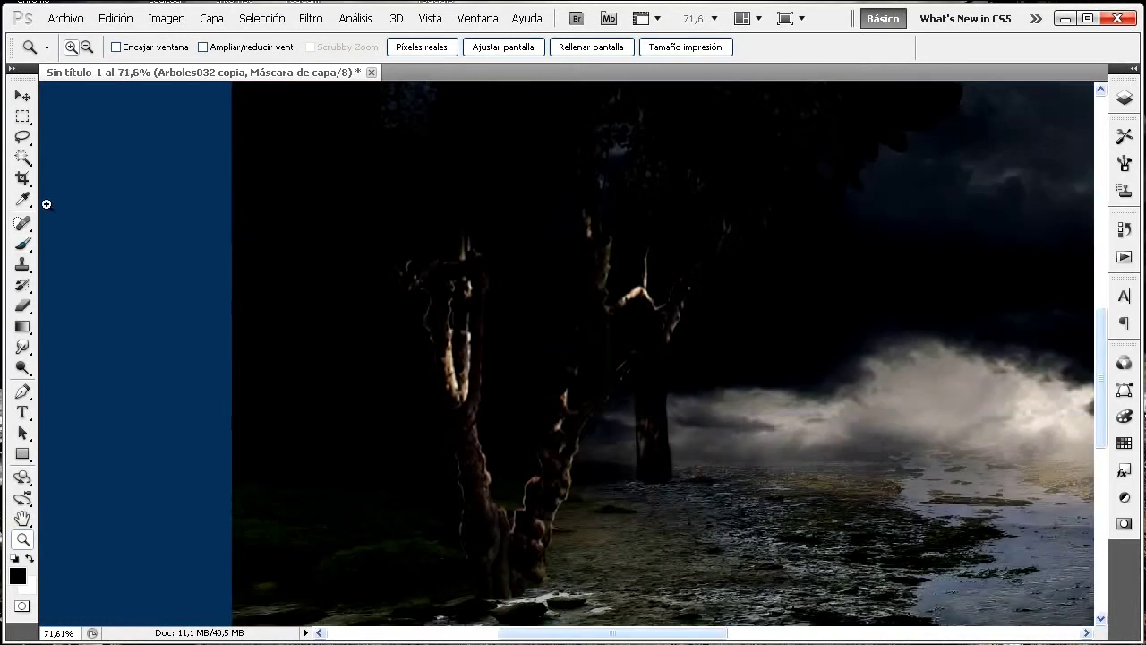
{"action": "left_click", "coordinate": [24, 243]}
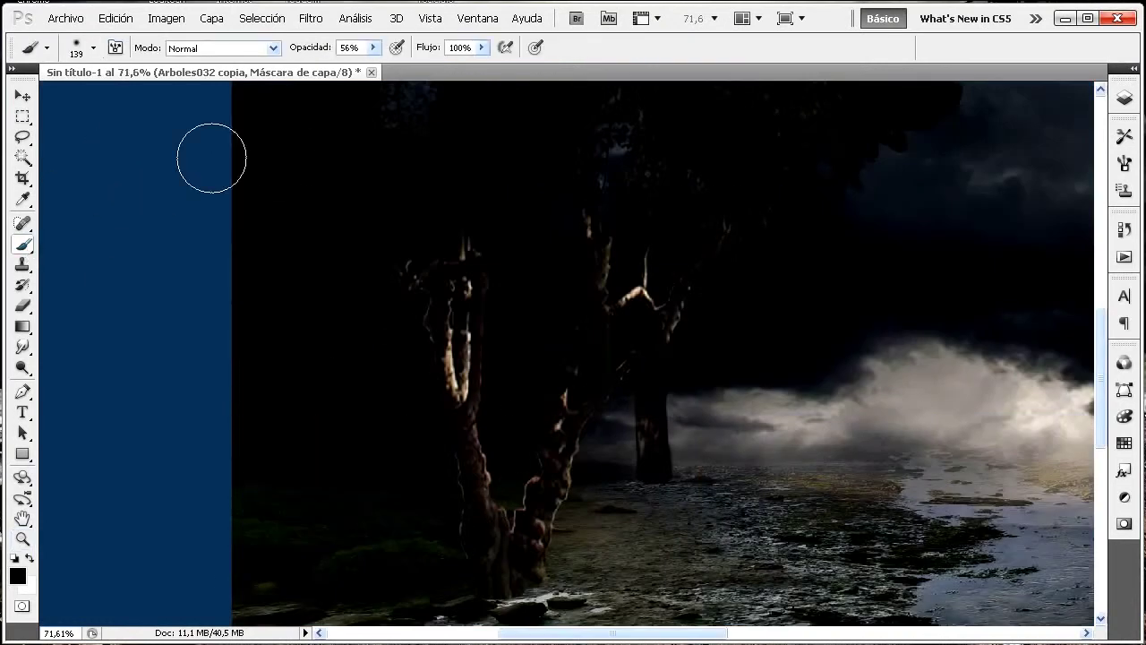
{"action": "left_click", "coordinate": [372, 48]}
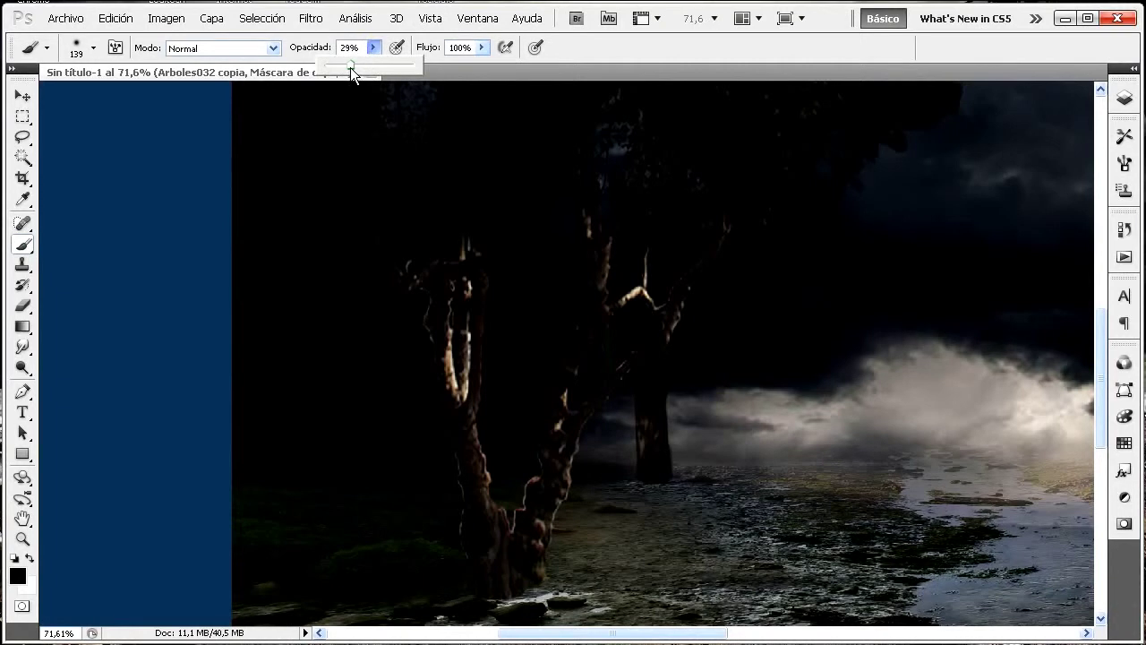
{"action": "left_click", "coordinate": [99, 47]}
{"action": "left_click", "coordinate": [75, 97]}
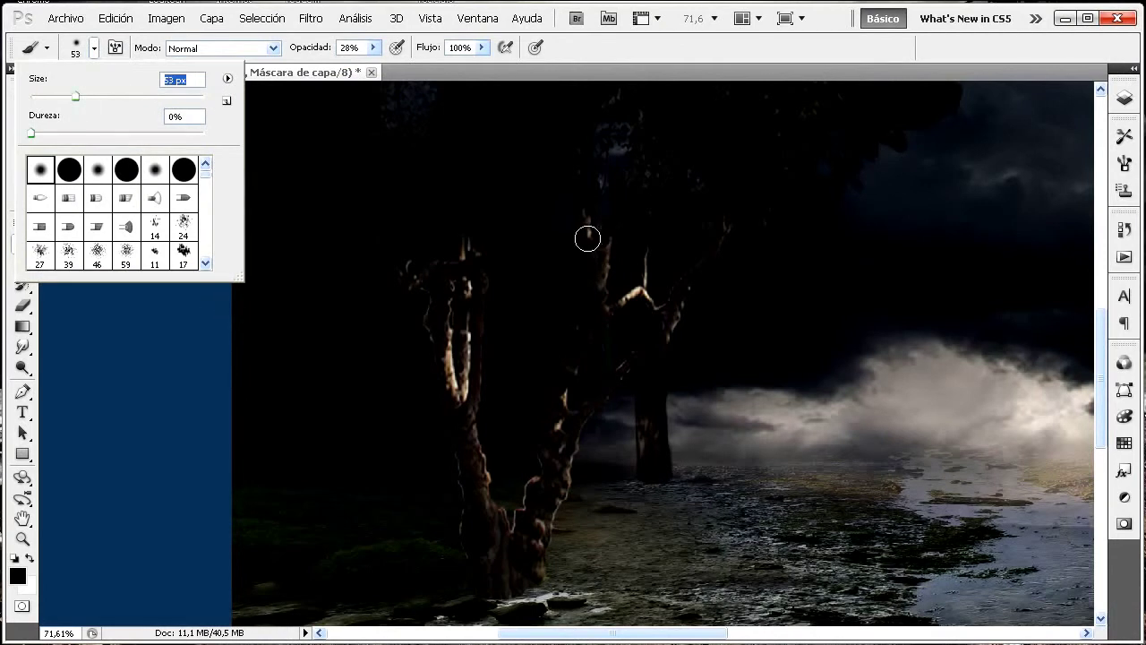
{"action": "left_click_drag", "start_coordinate": [627, 295], "coordinate": [643, 283]}
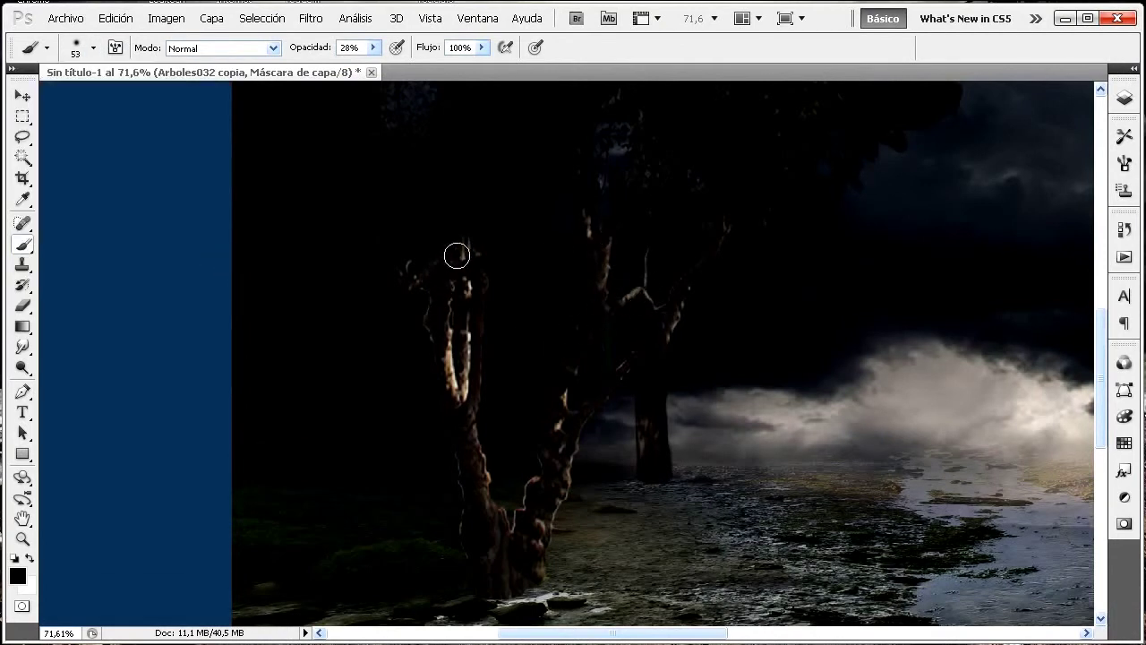
{"action": "mouse_move", "coordinate": [455, 334]}
{"action": "left_mouse_down"}
{"action": "mouse_move", "coordinate": [457, 394]}
{"action": "mouse_move", "coordinate": [457, 343]}
{"action": "mouse_move", "coordinate": [469, 381]}
{"action": "mouse_move", "coordinate": [445, 348]}
{"action": "left_mouse_up"}
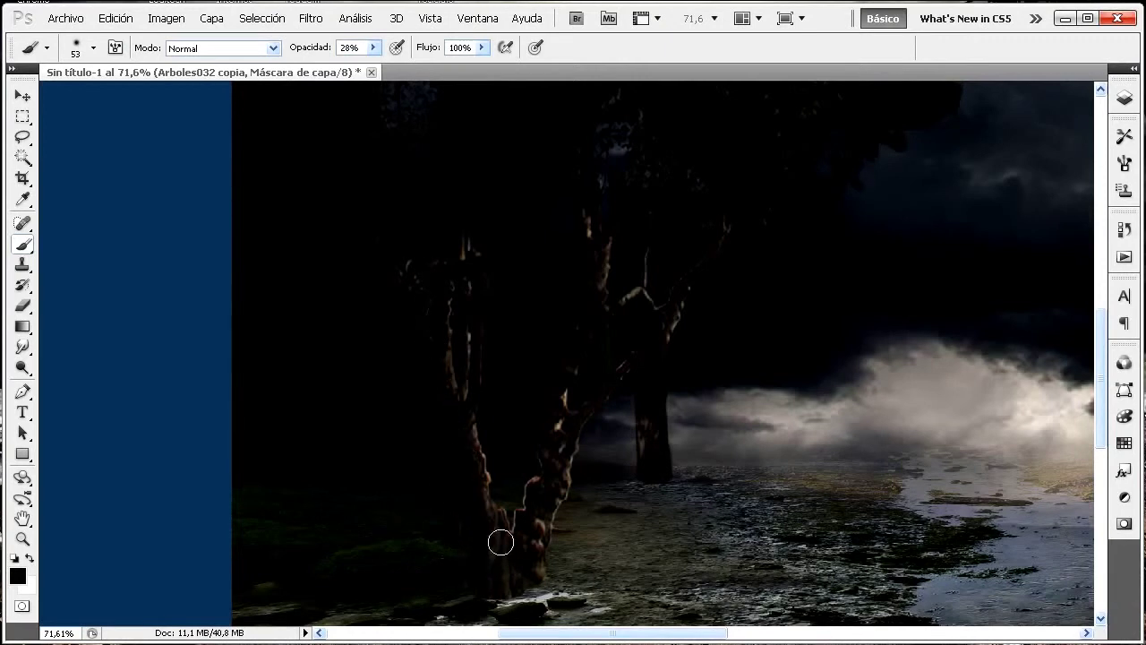
{"action": "mouse_move", "coordinate": [522, 509]}
{"action": "left_mouse_down"}
{"action": "mouse_move", "coordinate": [570, 403]}
{"action": "mouse_move", "coordinate": [563, 383]}
{"action": "left_mouse_up"}
{"action": "mouse_move", "coordinate": [571, 454]}
{"action": "left_mouse_down"}
{"action": "mouse_move", "coordinate": [571, 496]}
{"action": "mouse_move", "coordinate": [578, 490]}
{"action": "mouse_move", "coordinate": [545, 565]}
{"action": "mouse_move", "coordinate": [558, 505]}
{"action": "mouse_move", "coordinate": [553, 491]}
{"action": "mouse_move", "coordinate": [543, 514]}
{"action": "mouse_move", "coordinate": [522, 499]}
{"action": "mouse_move", "coordinate": [546, 469]}
{"action": "mouse_move", "coordinate": [488, 445]}
{"action": "mouse_move", "coordinate": [492, 473]}
{"action": "mouse_move", "coordinate": [472, 233]}
{"action": "left_mouse_up"}
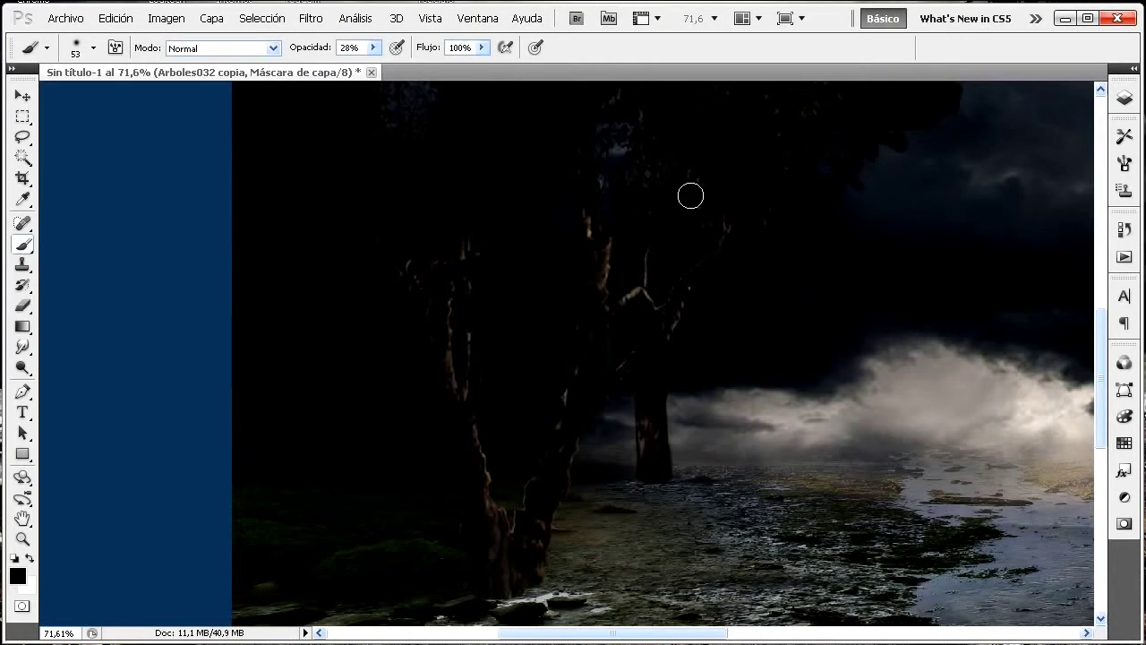
{"action": "key", "text": "ctrl+minus"}
{"action": "key", "text": "ctrl+minus"}
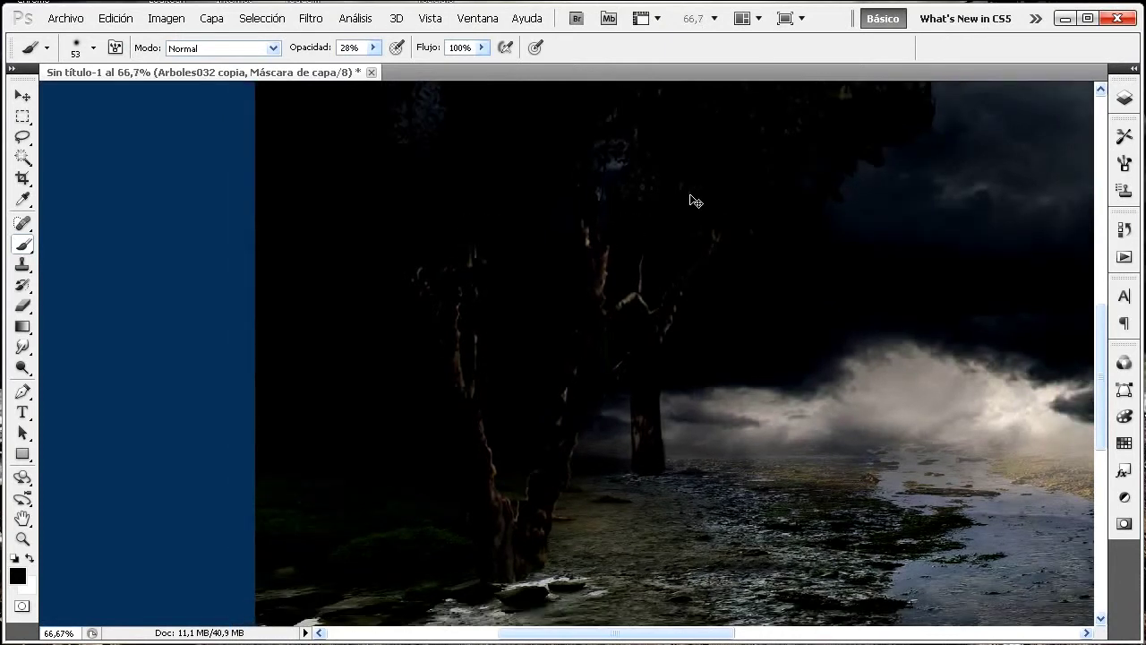
{"action": "key", "text": "ctrl+minus"}
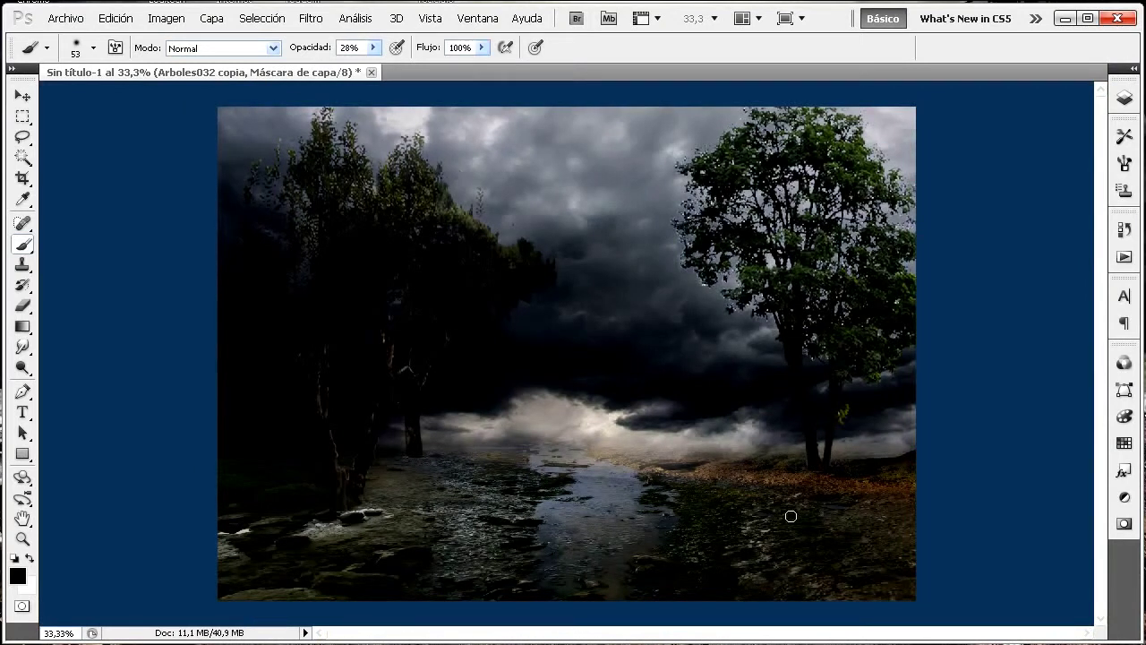
Place the Arboles030 tree image into the composition at its default size and position
{"action": "left_click", "coordinate": [66, 18]}
{"action": "left_click", "coordinate": [162, 230]}
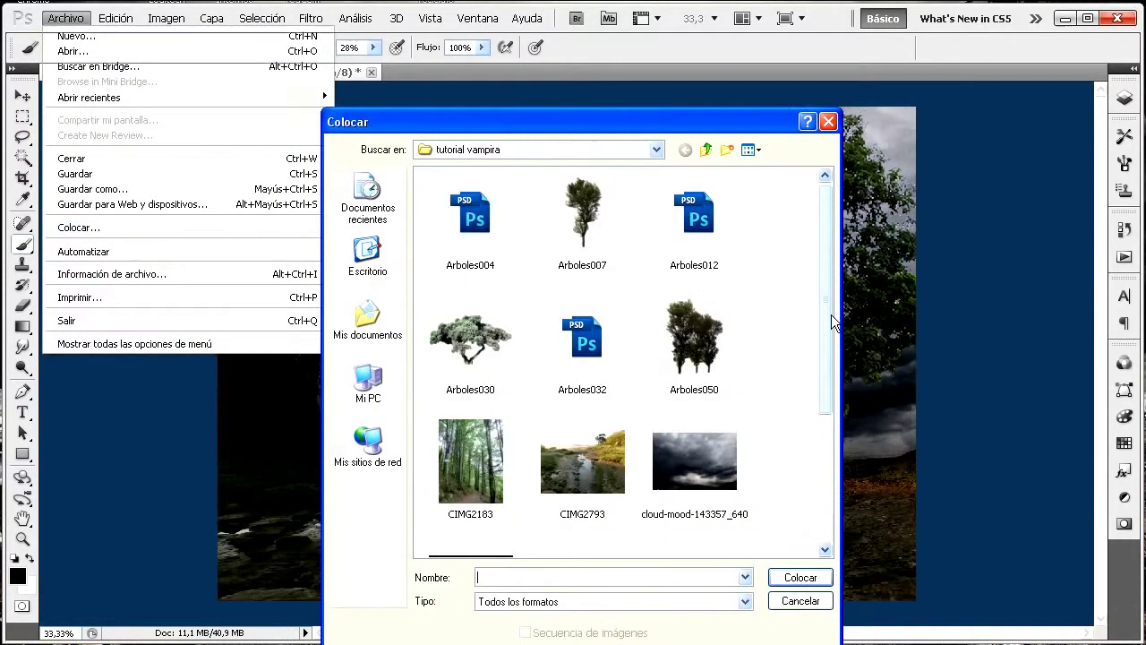
{"action": "left_click", "coordinate": [497, 349]}
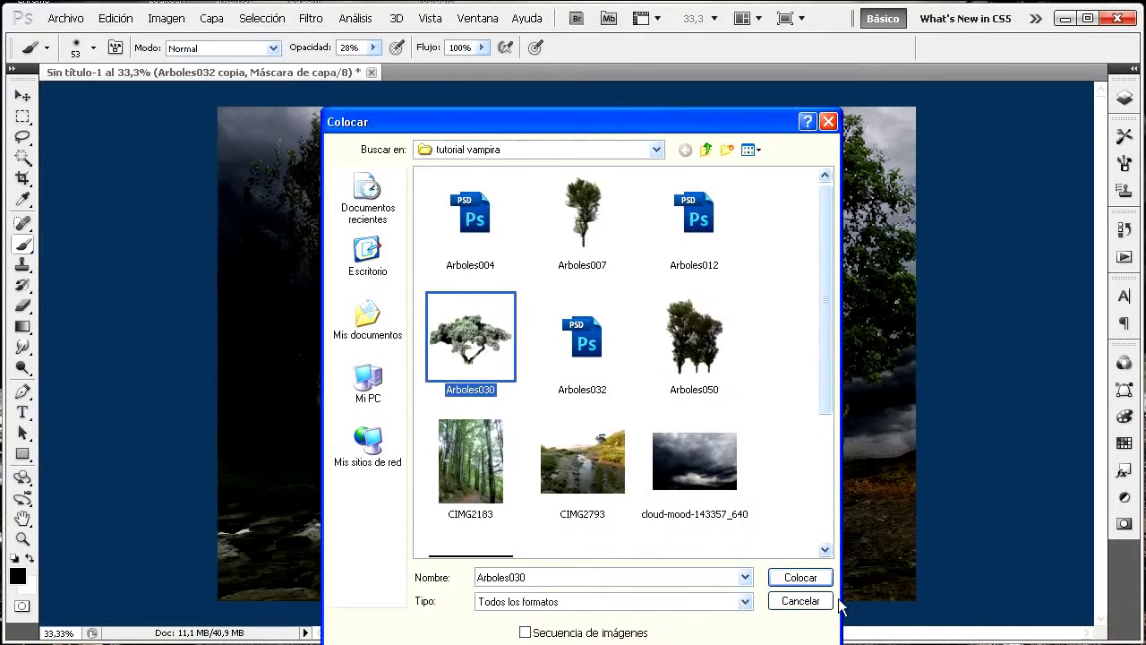
{"action": "left_click", "coordinate": [805, 580]}
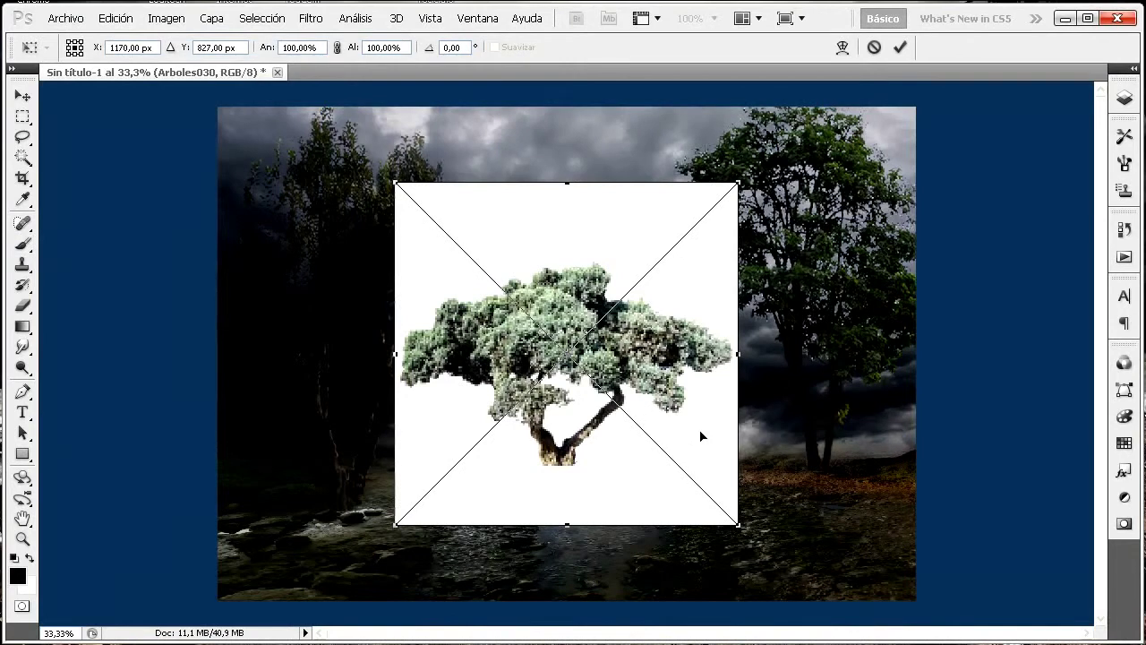
{"action": "key", "text": "Return"}
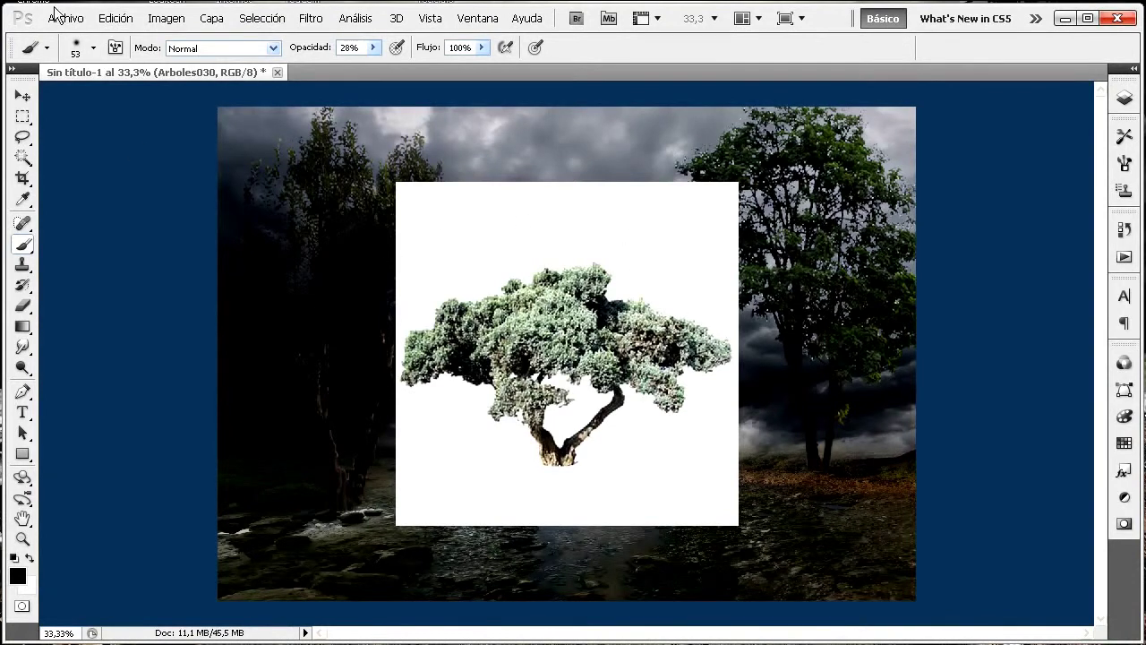
Select the white background around the Arboles030 tree with the Magic Wand and rasterize the layer
{"action": "left_click", "coordinate": [23, 158]}
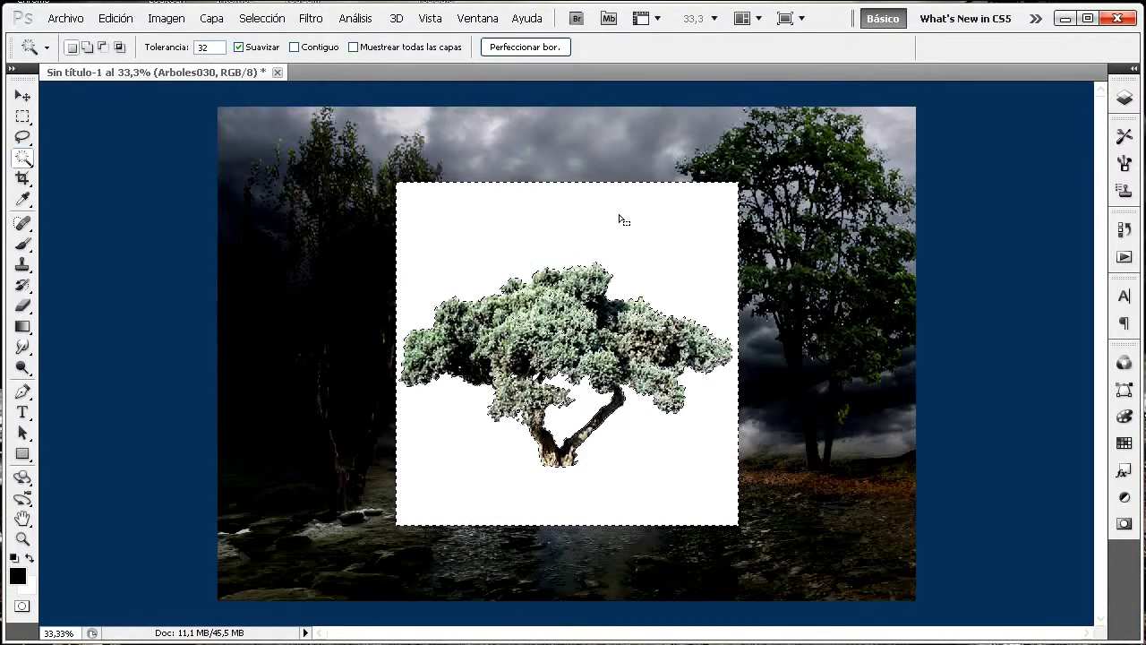
{"action": "key", "text": "Delete"}
{"action": "left_click", "coordinate": [527, 301]}
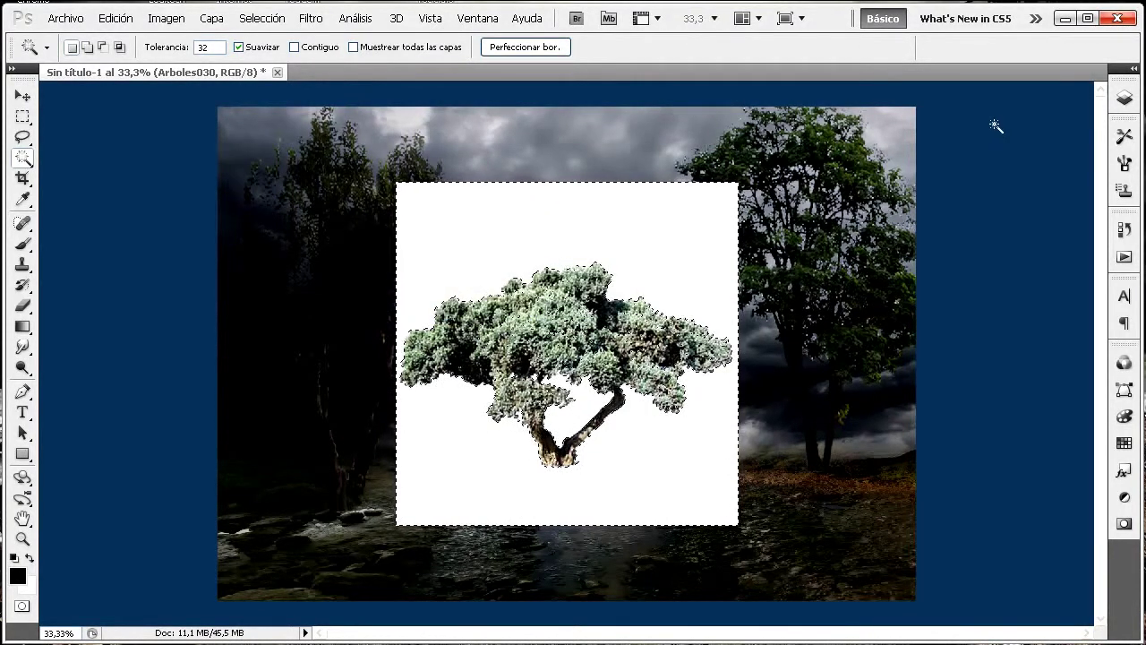
{"action": "left_click", "coordinate": [1124, 99]}
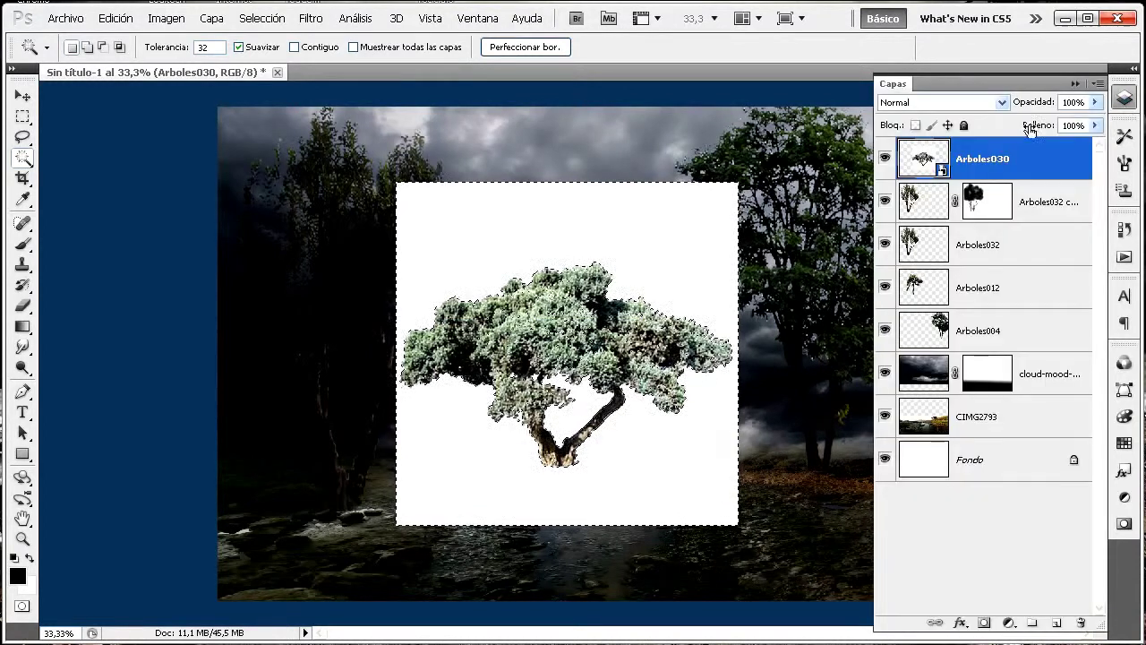
{"action": "right_click", "coordinate": [989, 162]}
{"action": "left_click", "coordinate": [826, 334]}
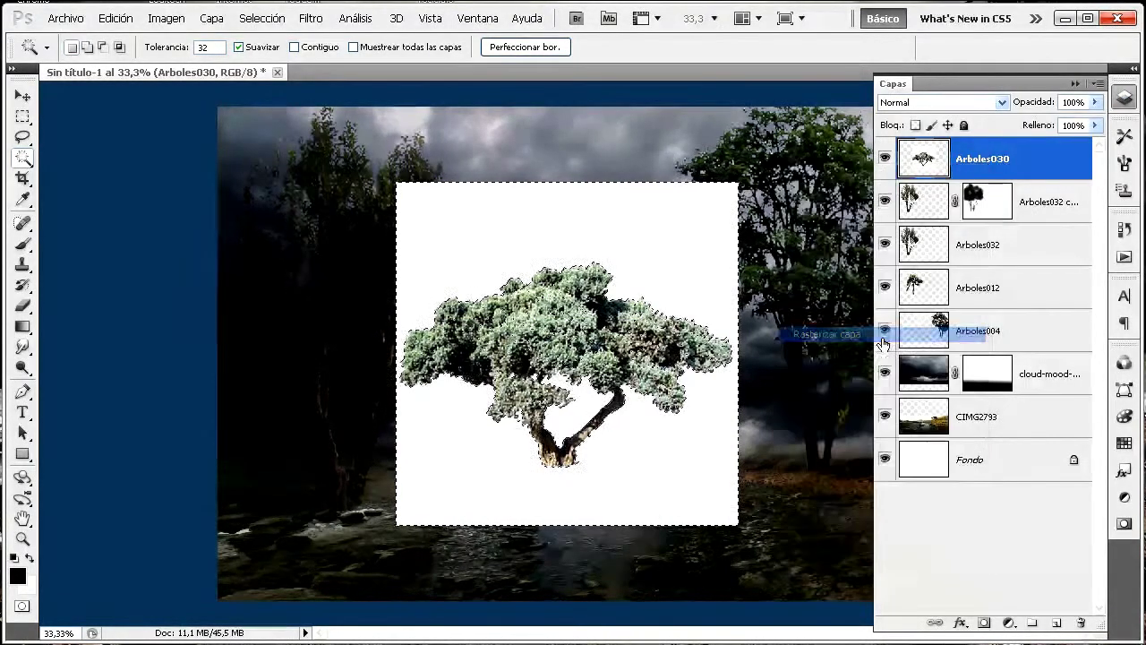
{"action": "left_click", "coordinate": [670, 275]}
{"action": "key", "text": "Delete"}
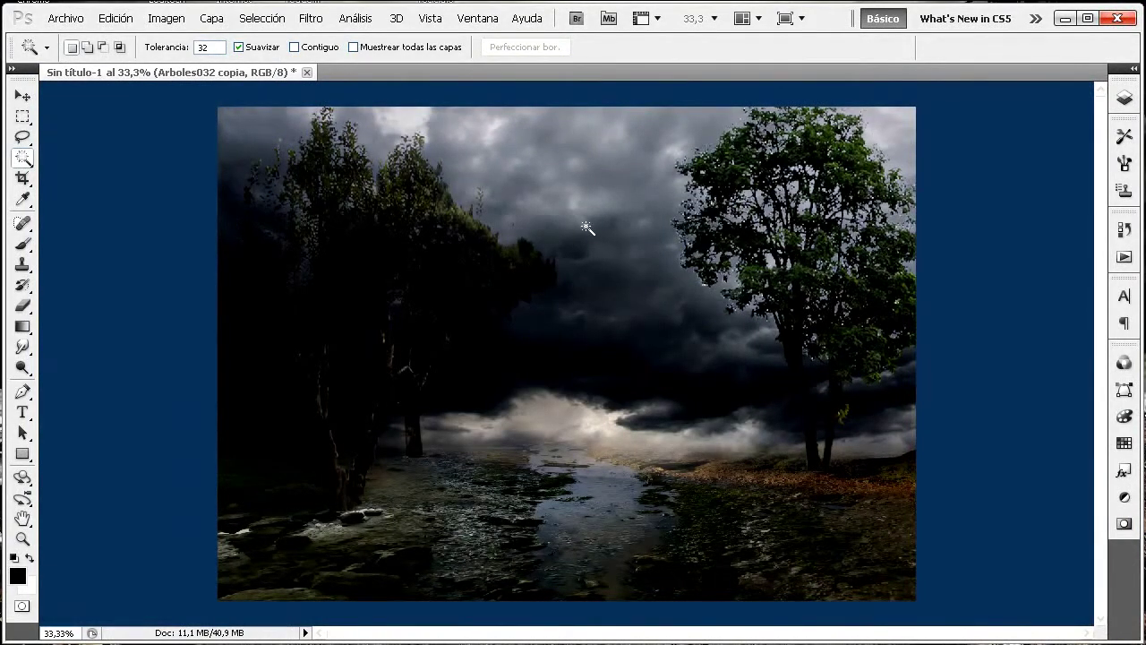
{"action": "key", "text": "ctrl+z"}
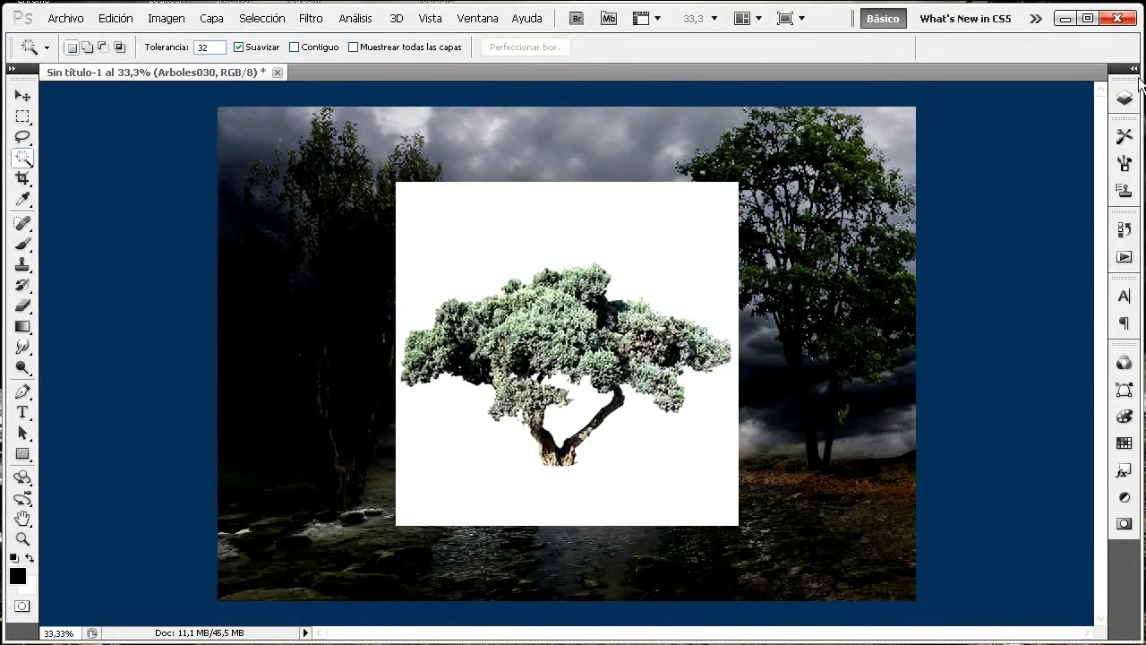
Select the white background of the Arboles030 layer with the Magic Wand at tolerance 32, delete it and deselect
{"action": "left_click", "coordinate": [1124, 97]}
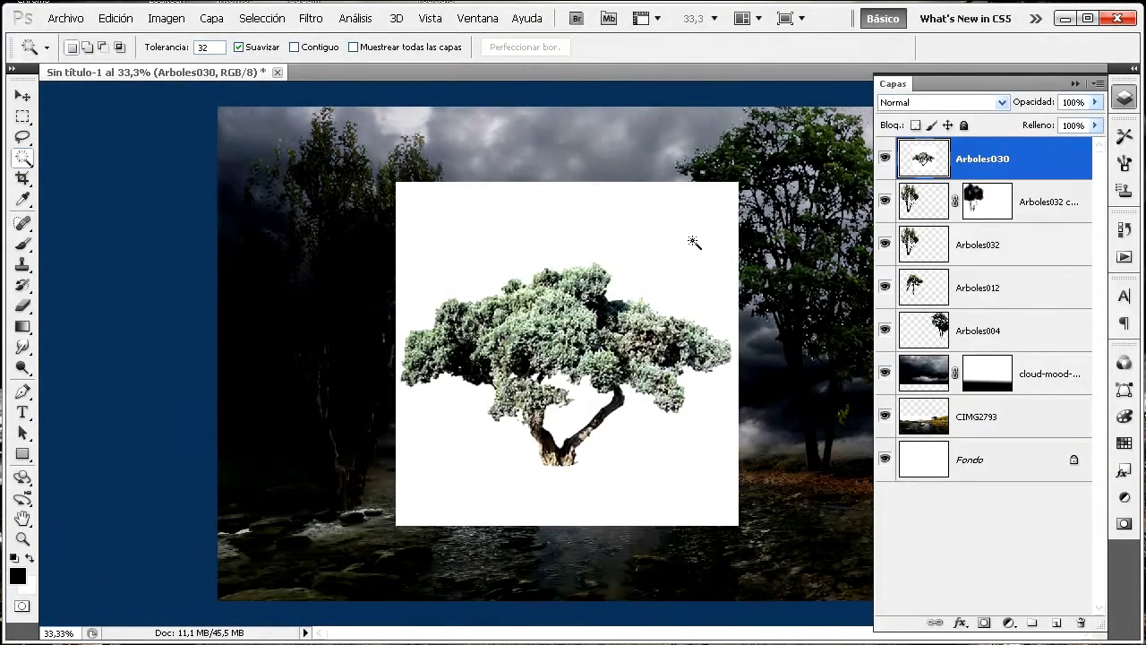
{"action": "left_click", "coordinate": [478, 227]}
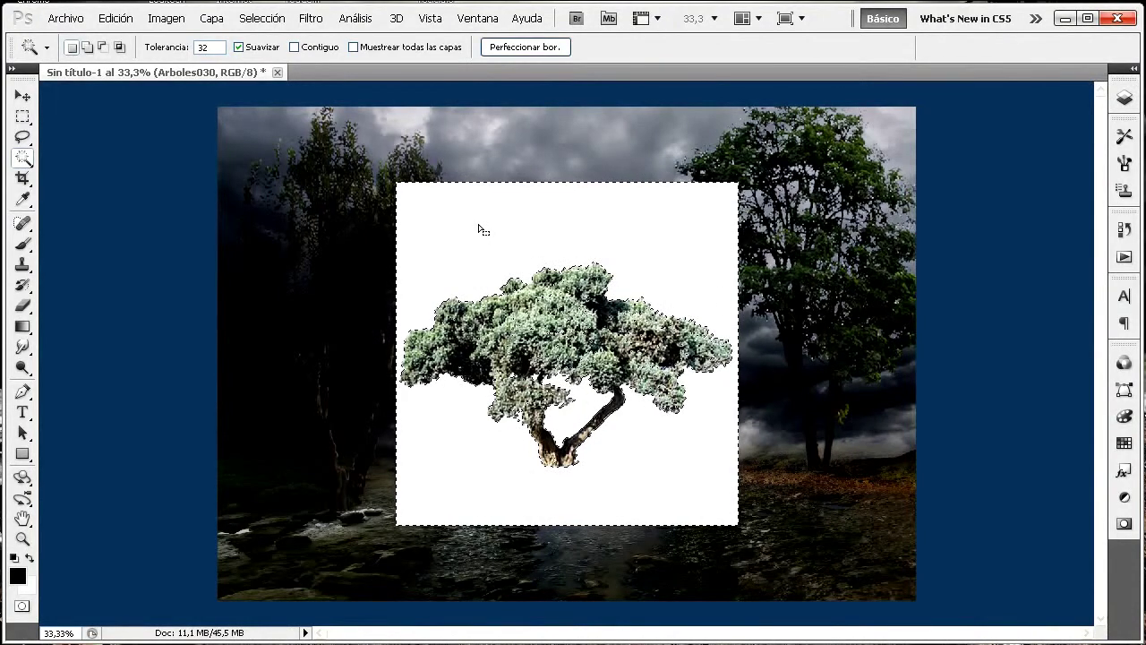
{"action": "key", "text": "Delete"}
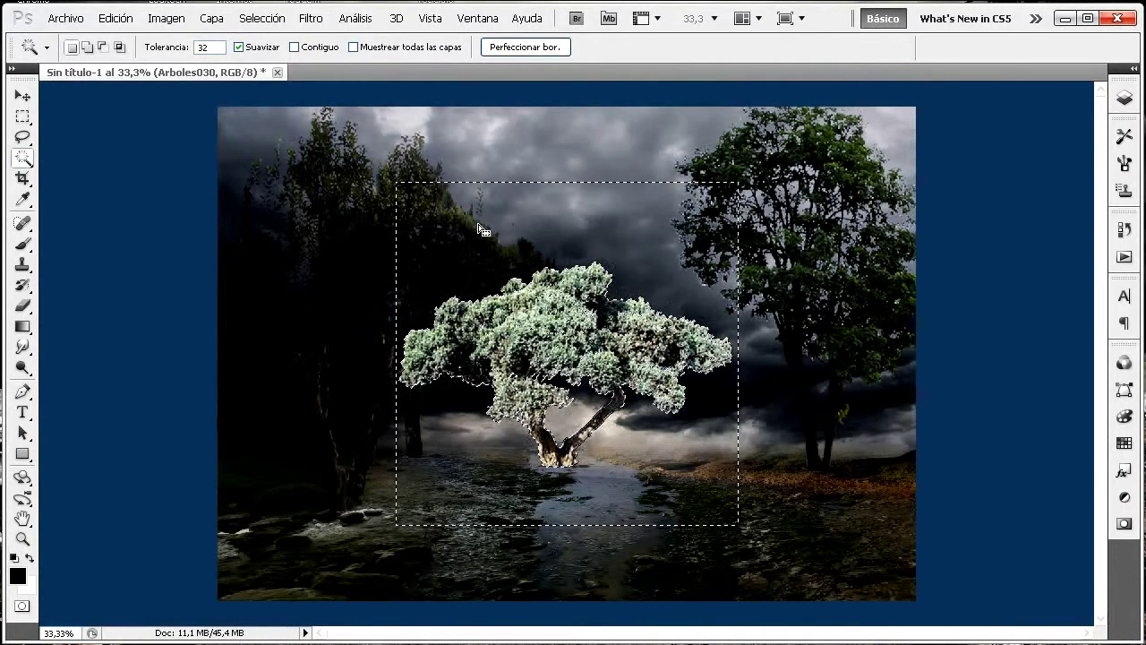
{"action": "key", "text": "ctrl+d"}
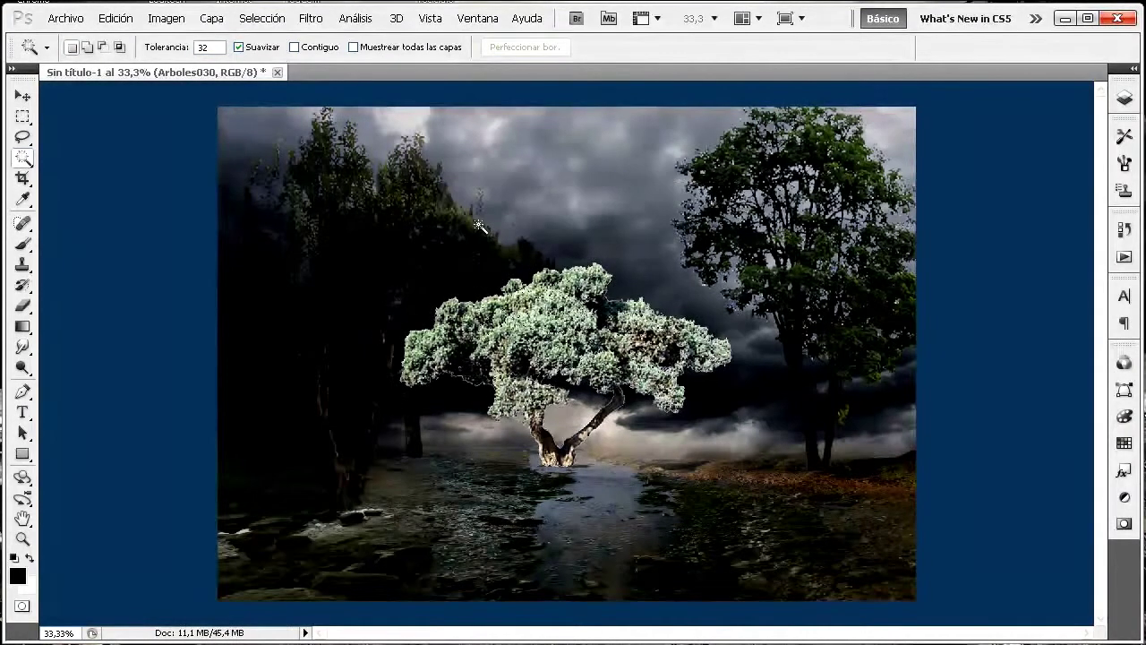
Darken the Arboles030 tree with Levels (Niveles), setting the midtone input to 0,54
{"action": "key", "text": "v"}
{"action": "left_click", "coordinate": [1122, 101]}
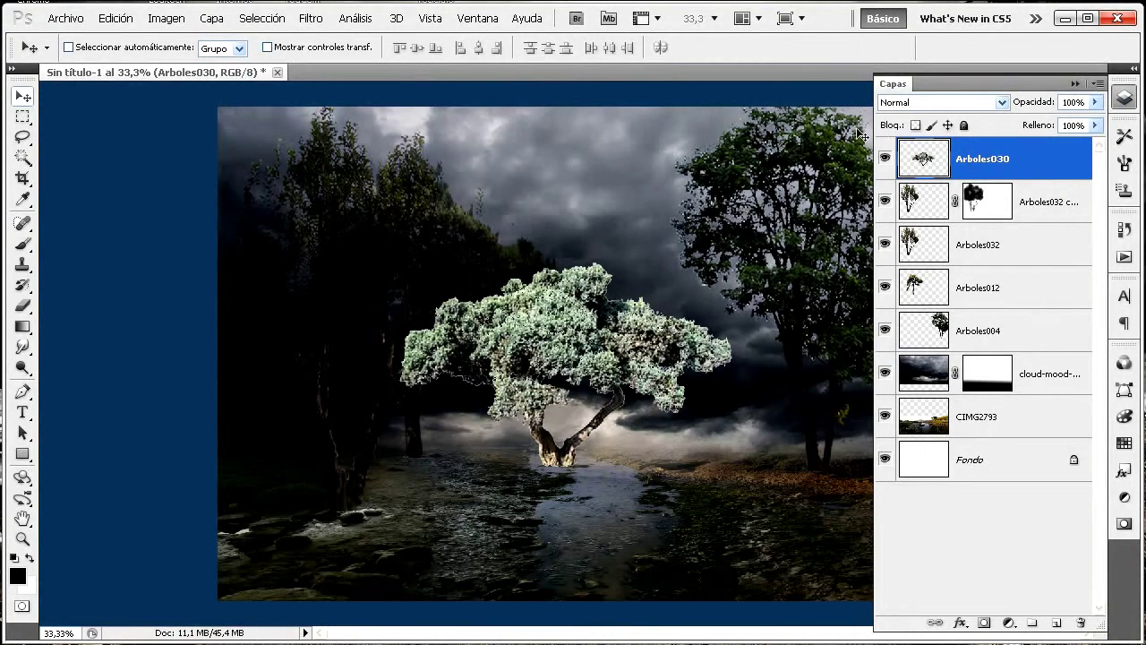
{"action": "left_click", "coordinate": [166, 18]}
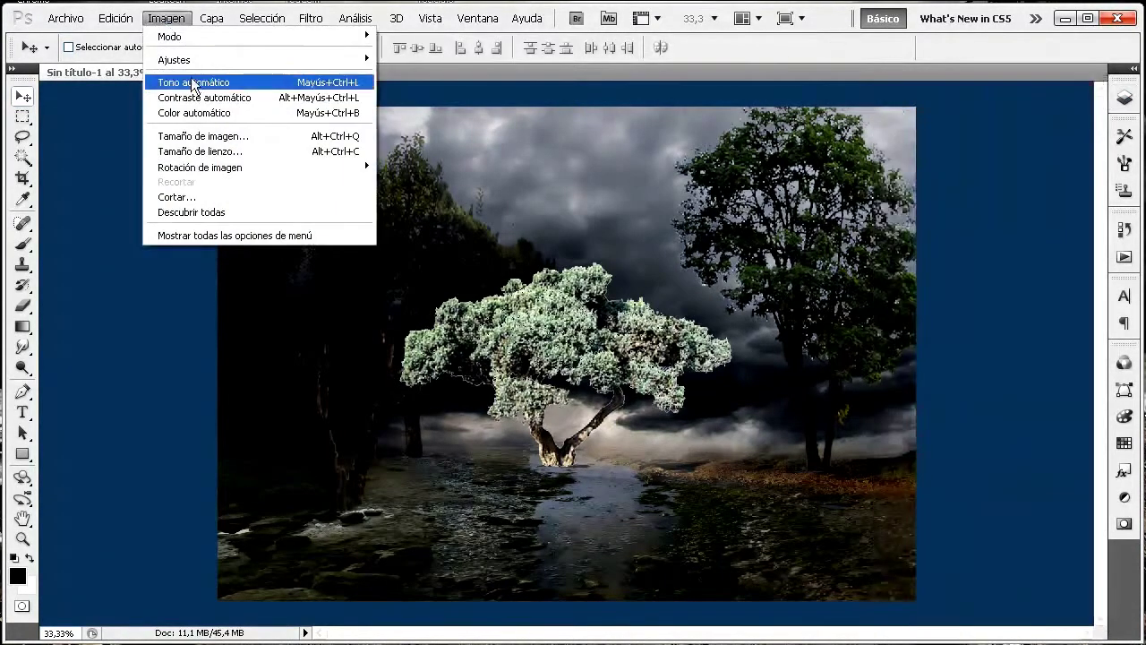
{"action": "mouse_move", "coordinate": [196, 61]}
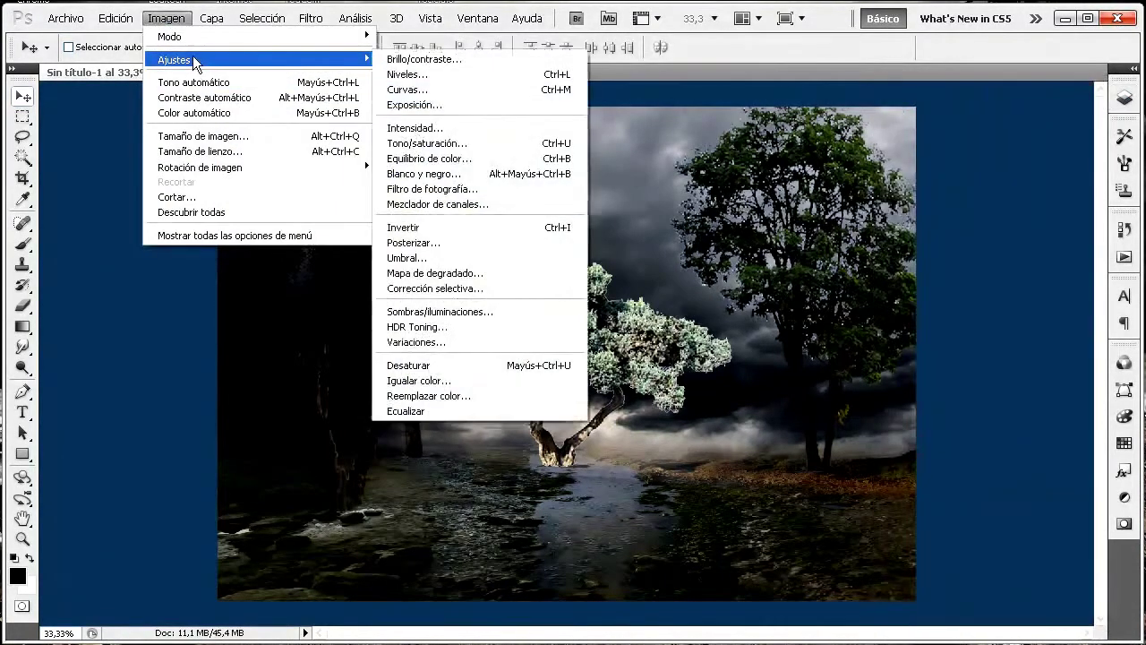
{"action": "left_click", "coordinate": [532, 75]}
{"action": "left_click_drag", "start_coordinate": [809, 344], "coordinate": [854, 343]}
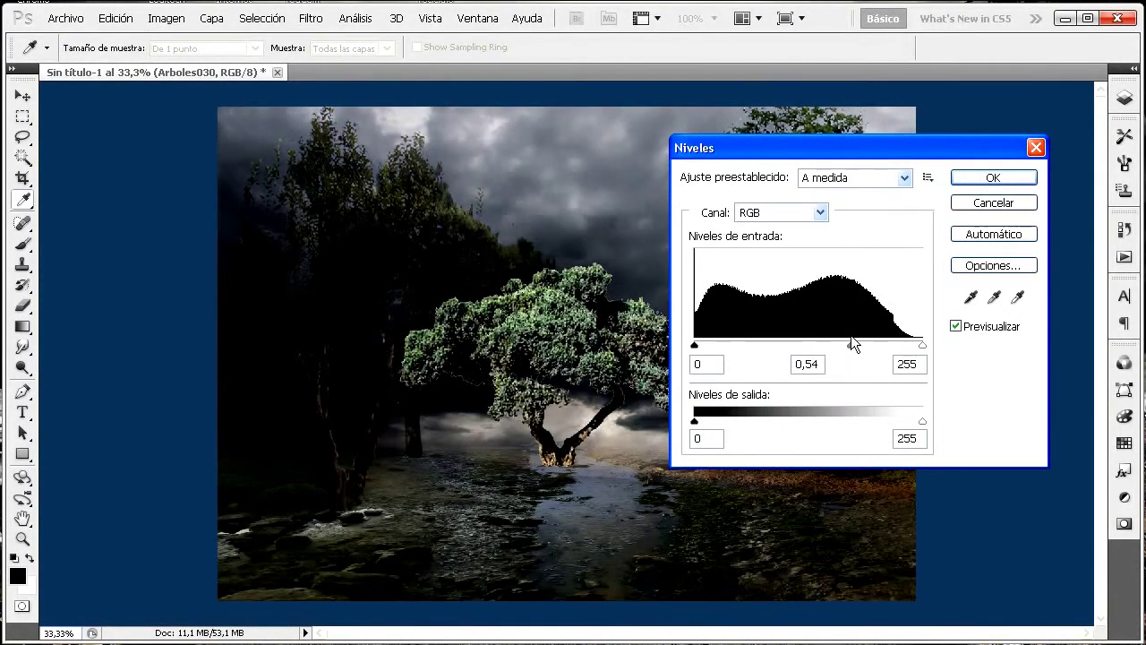
{"action": "left_click", "coordinate": [999, 179]}
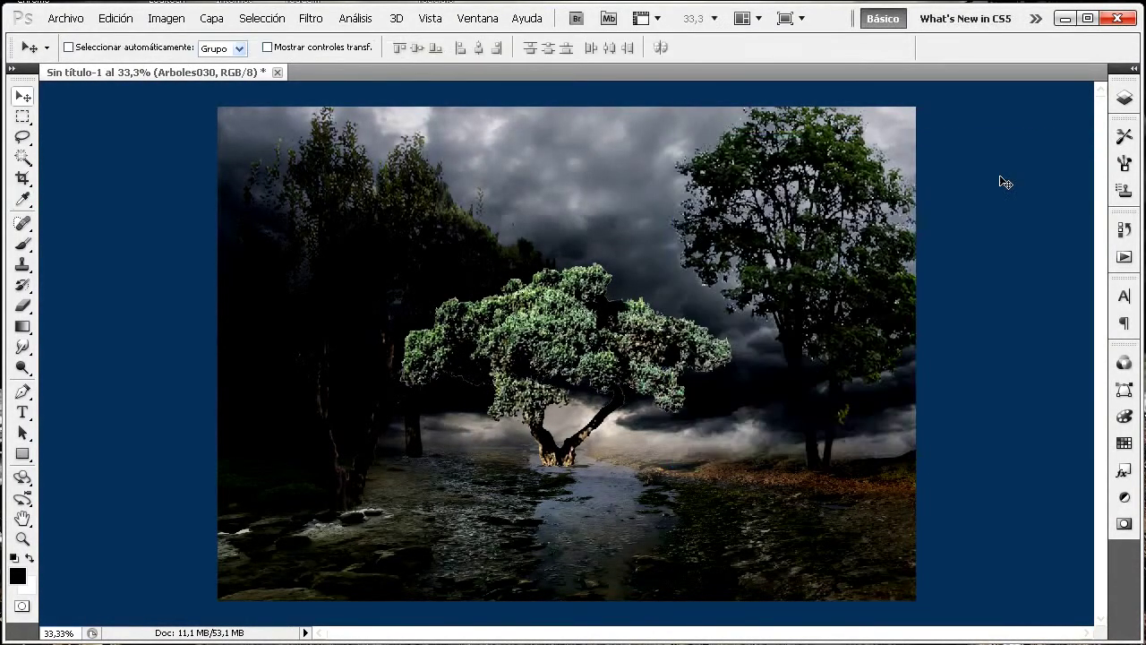
Free-transform the Arboles030 tree onto the right bank, scaling it to about 78% width and 69% height
{"action": "left_click", "coordinate": [116, 19]}
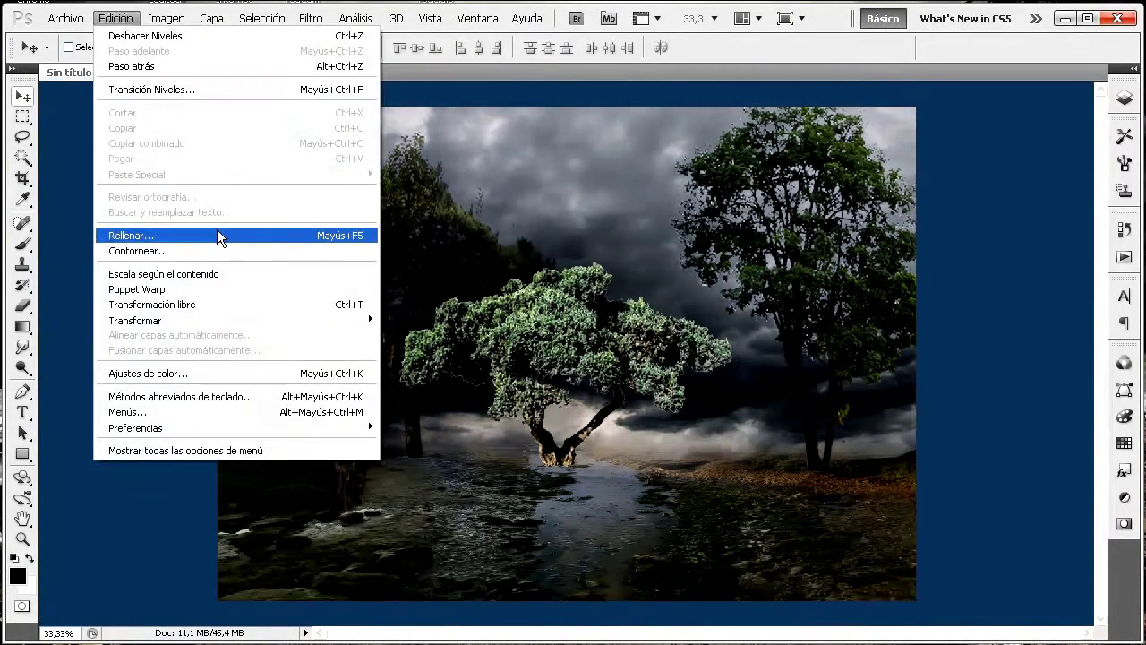
{"action": "left_click", "coordinate": [219, 304]}
{"action": "left_click_drag", "start_coordinate": [587, 320], "coordinate": [771, 340]}
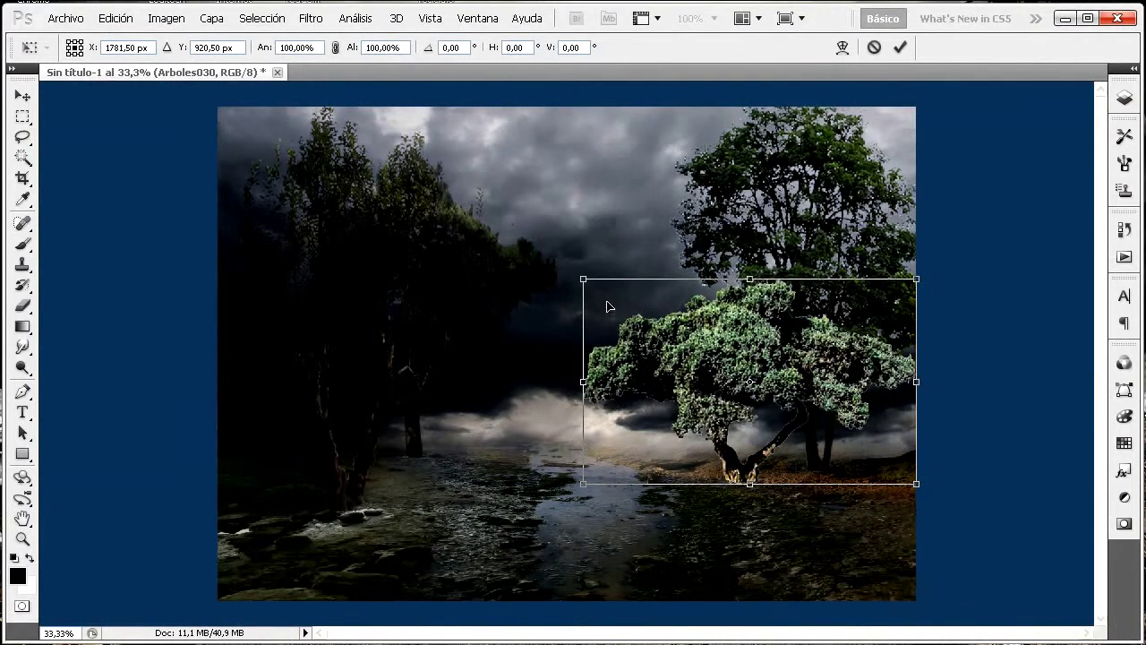
{"action": "left_click_drag", "start_coordinate": [582, 273], "coordinate": [631, 334]}
{"action": "left_click_drag", "start_coordinate": [788, 392], "coordinate": [839, 393]}
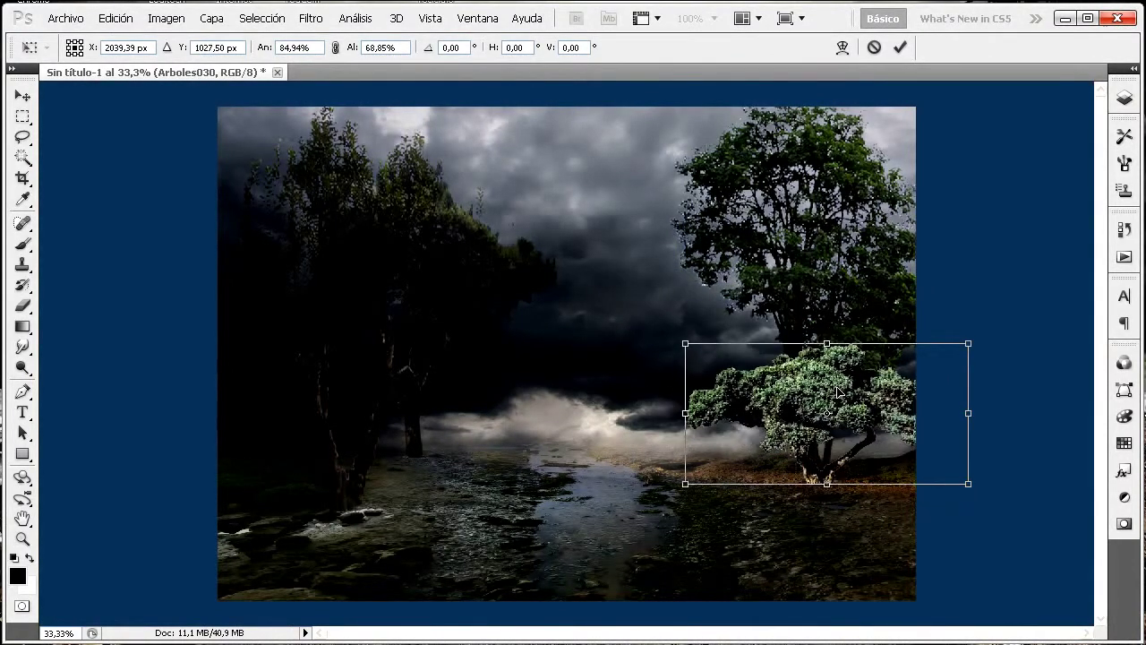
{"action": "left_click_drag", "start_coordinate": [966, 413], "coordinate": [942, 411]}
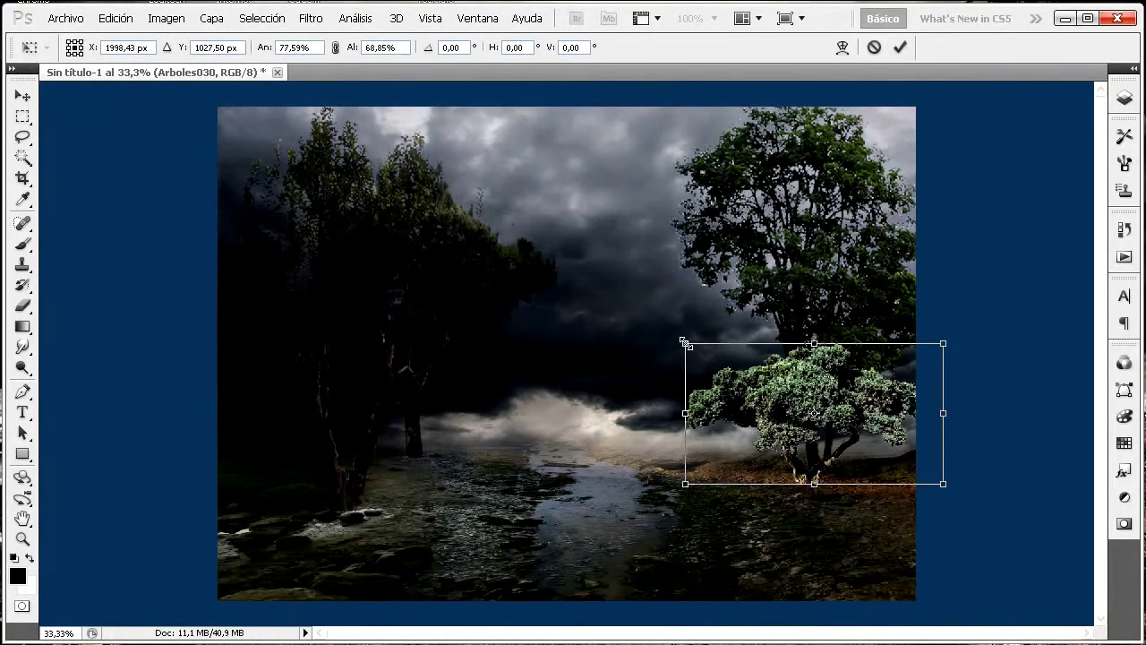
Skew and flatten the Arboles030 tree with the free transform, place it lower on the right bank and apply the transformation
{"action": "left_click_drag", "start_coordinate": [683, 343], "coordinate": [648, 283]}
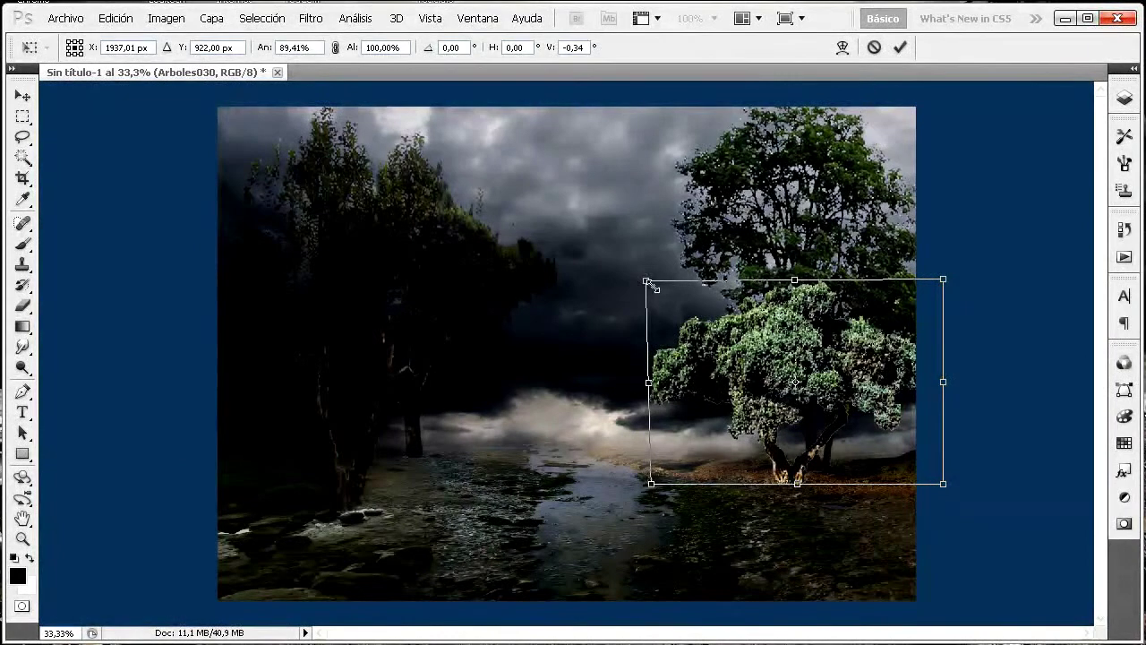
{"action": "left_click_drag", "start_coordinate": [644, 280], "coordinate": [665, 353]}
{"action": "left_click_drag", "start_coordinate": [839, 392], "coordinate": [891, 414]}
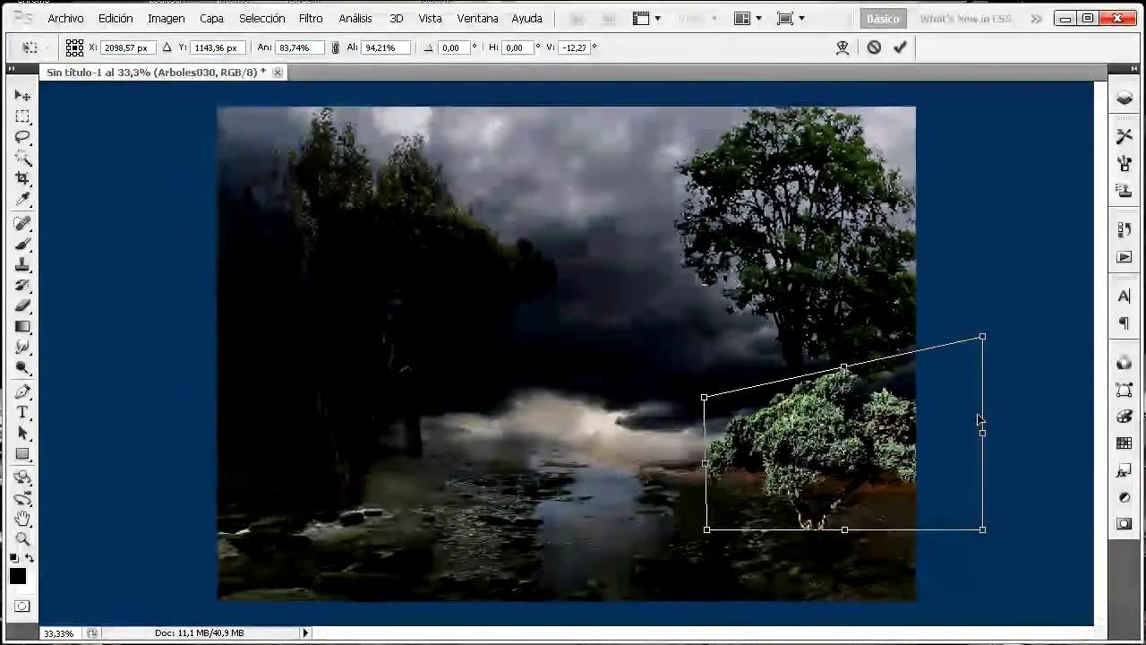
{"action": "left_click_drag", "start_coordinate": [983, 434], "coordinate": [964, 436]}
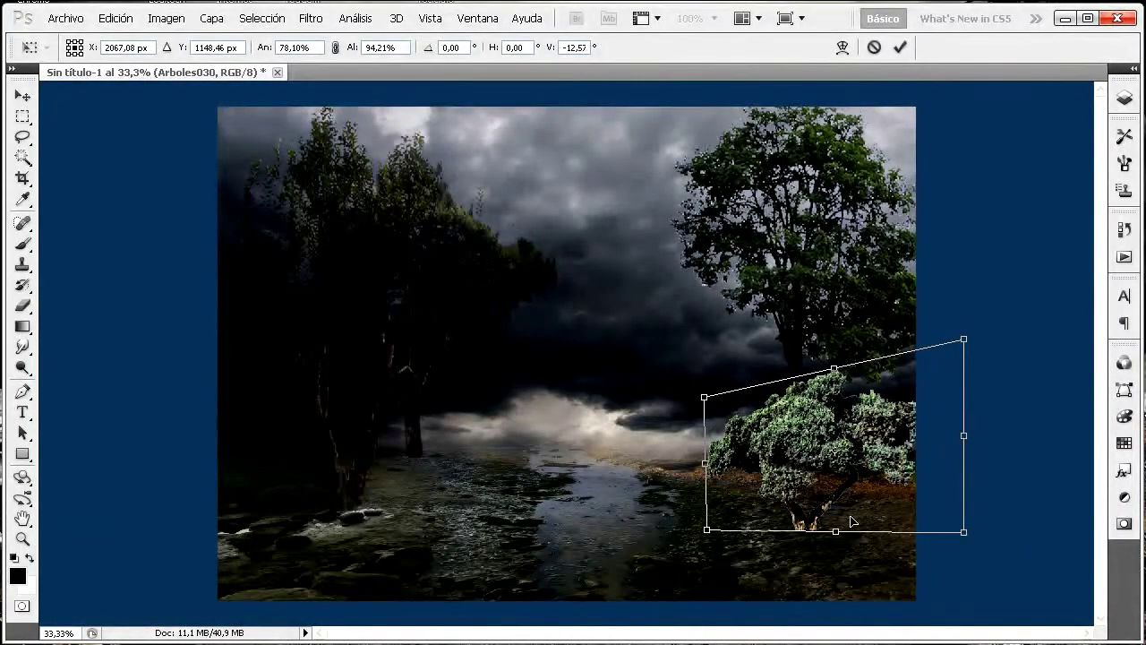
{"action": "left_click_drag", "start_coordinate": [839, 530], "coordinate": [844, 493]}
{"action": "left_click_drag", "start_coordinate": [853, 420], "coordinate": [850, 459]}
{"action": "key", "text": "Return"}
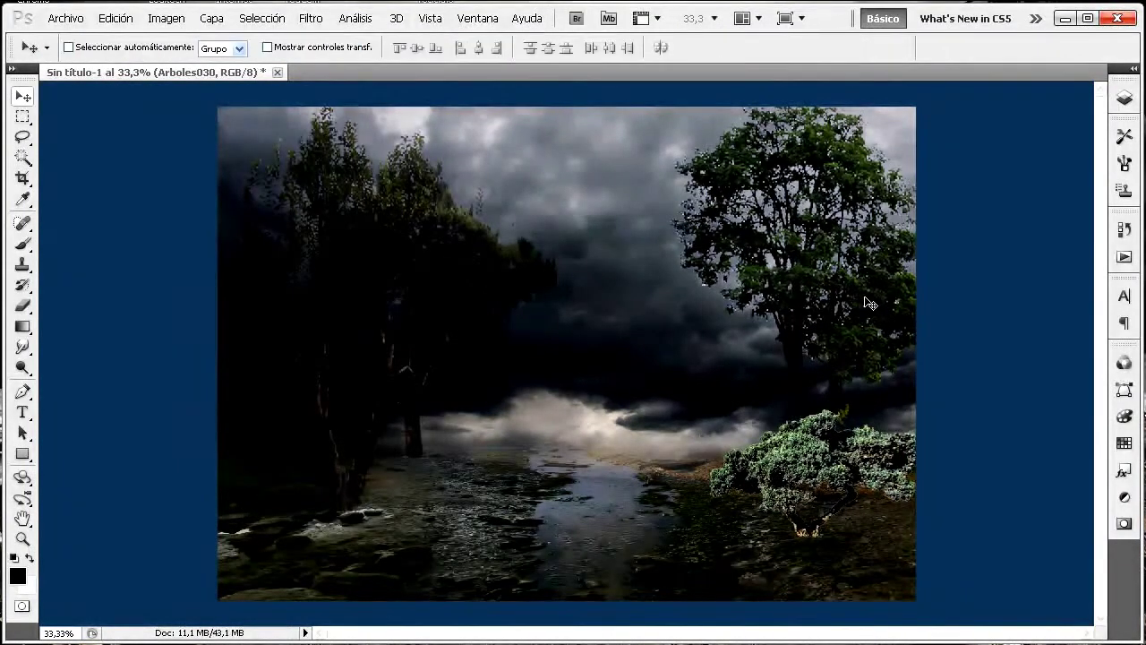
Mask out the trunk of Arboles030 with a black 53 px brush at 100% opacity and move the foliage lower on the right bank
{"action": "left_click", "coordinate": [1128, 99]}
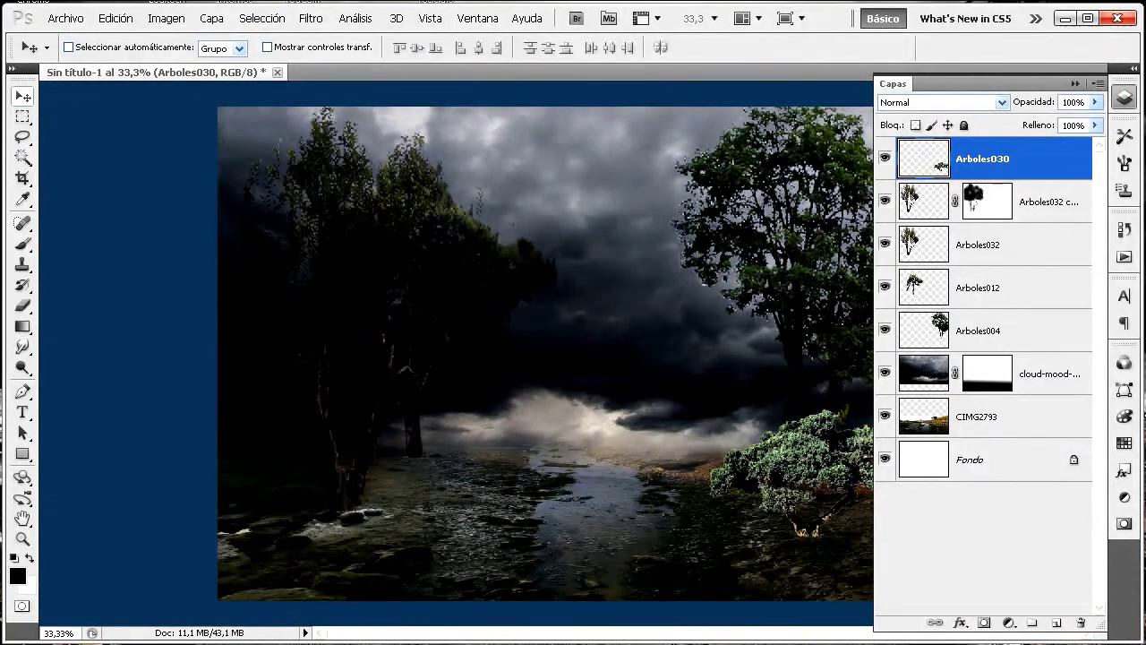
{"action": "left_click", "coordinate": [984, 623]}
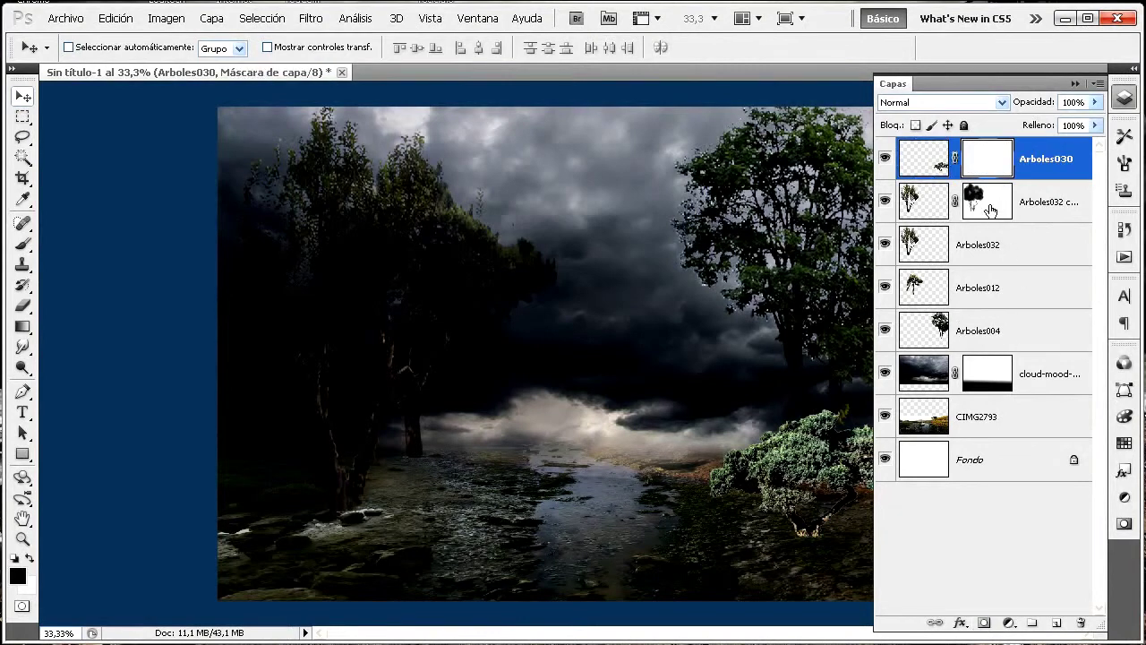
{"action": "left_click", "coordinate": [23, 245]}
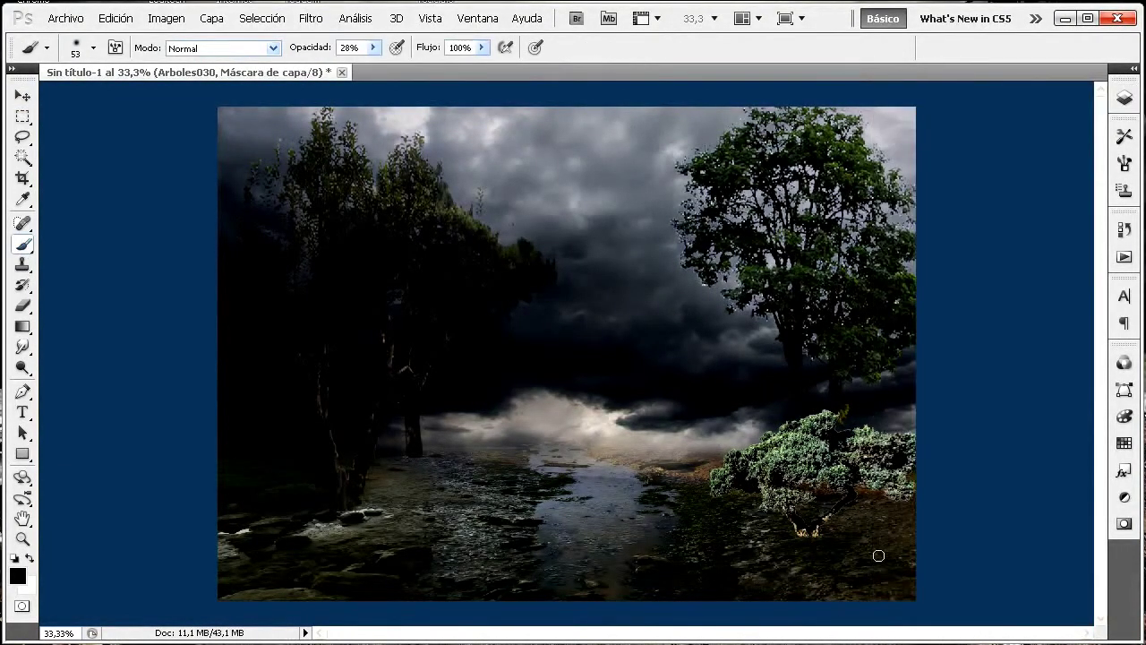
{"action": "left_click_drag", "start_coordinate": [810, 537], "coordinate": [793, 535]}
{"action": "left_click", "coordinate": [374, 48]}
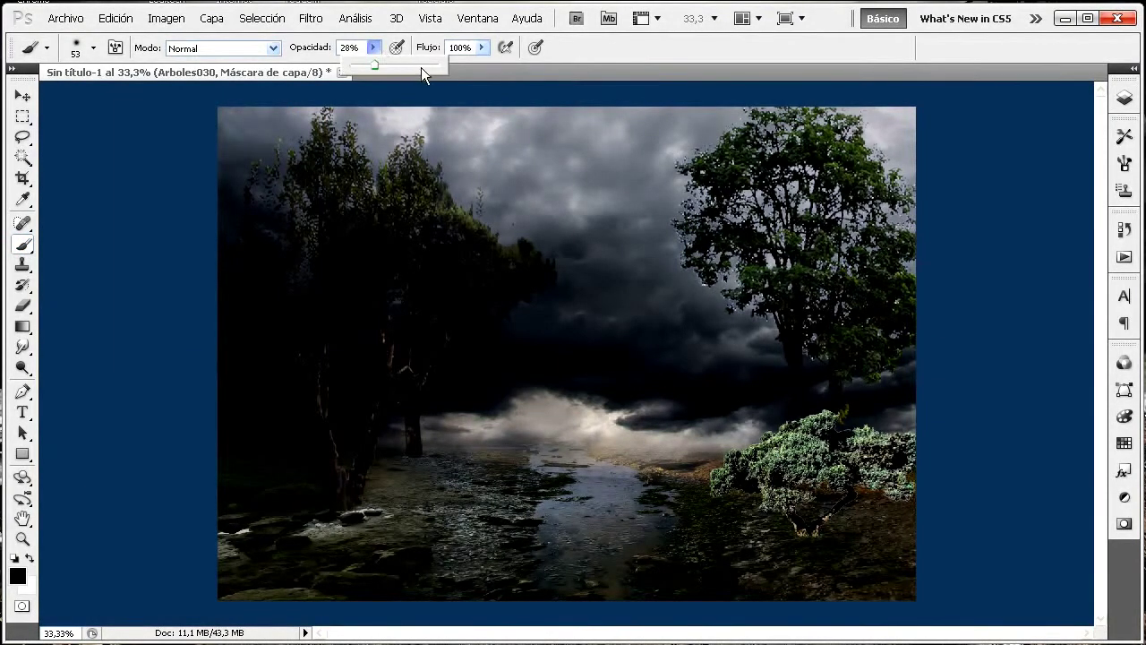
{"action": "left_click", "coordinate": [824, 533]}
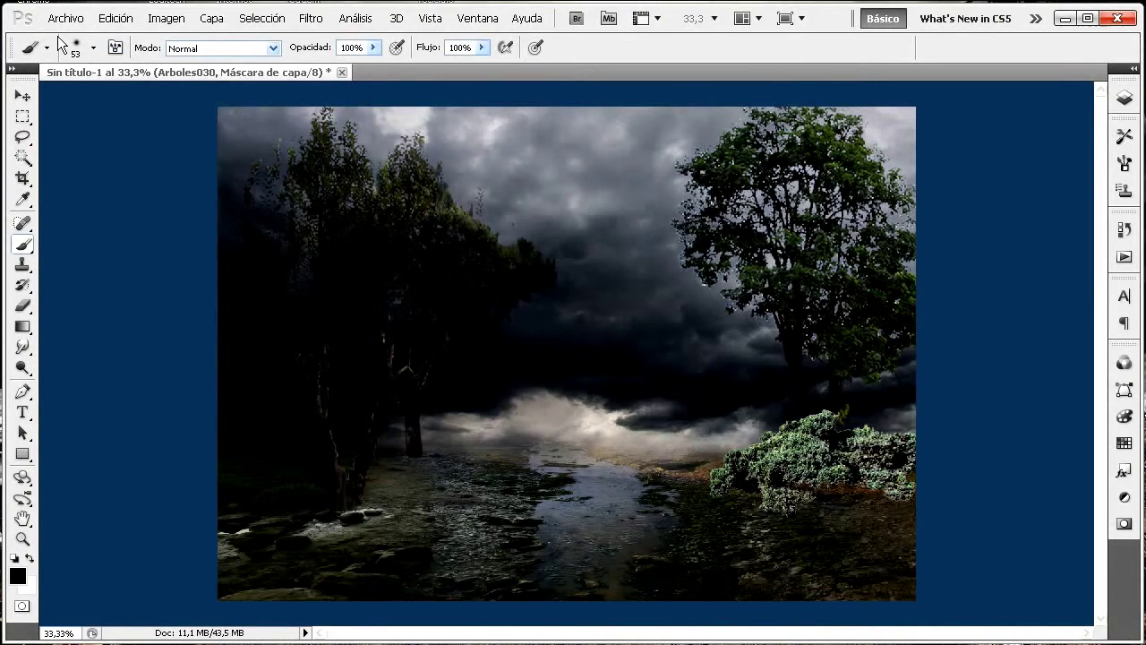
{"action": "left_click", "coordinate": [25, 96]}
{"action": "left_click_drag", "start_coordinate": [820, 452], "coordinate": [855, 483]}
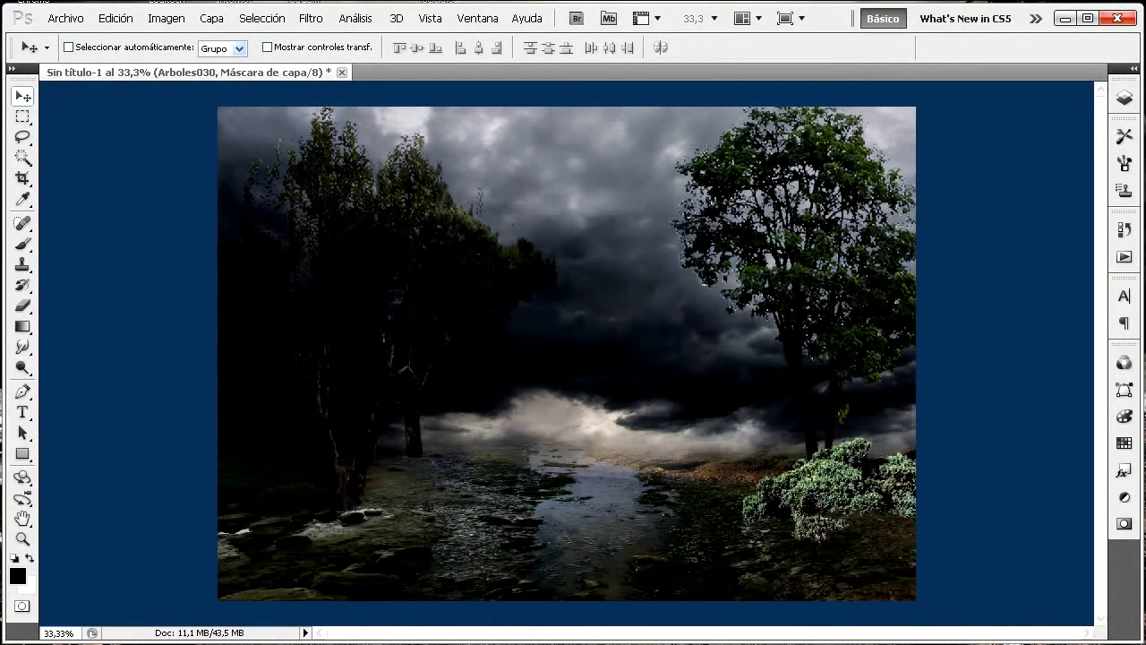
Try to darken the Arboles030 shrub by lowering the Levels (Niveles) midtones with its layer mask active
{"action": "left_click", "coordinate": [165, 17]}
{"action": "mouse_move", "coordinate": [337, 57]}
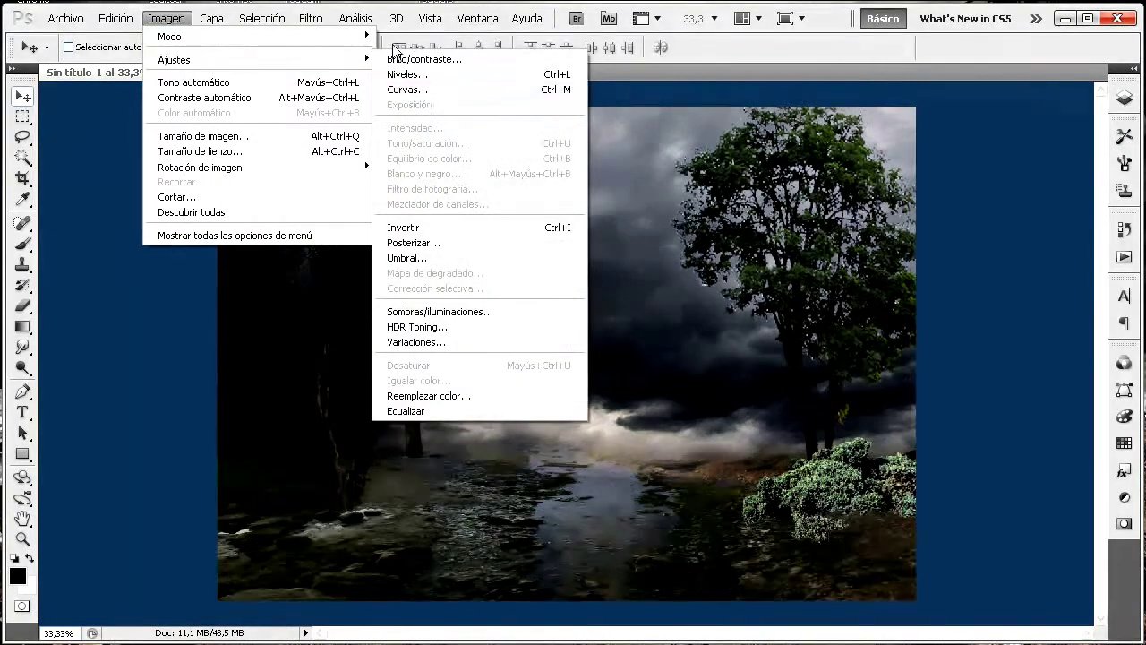
{"action": "left_click", "coordinate": [444, 76]}
{"action": "left_click_drag", "start_coordinate": [847, 147], "coordinate": [377, 127]}
{"action": "left_click_drag", "start_coordinate": [341, 324], "coordinate": [310, 324]}
{"action": "left_click", "coordinate": [535, 157]}
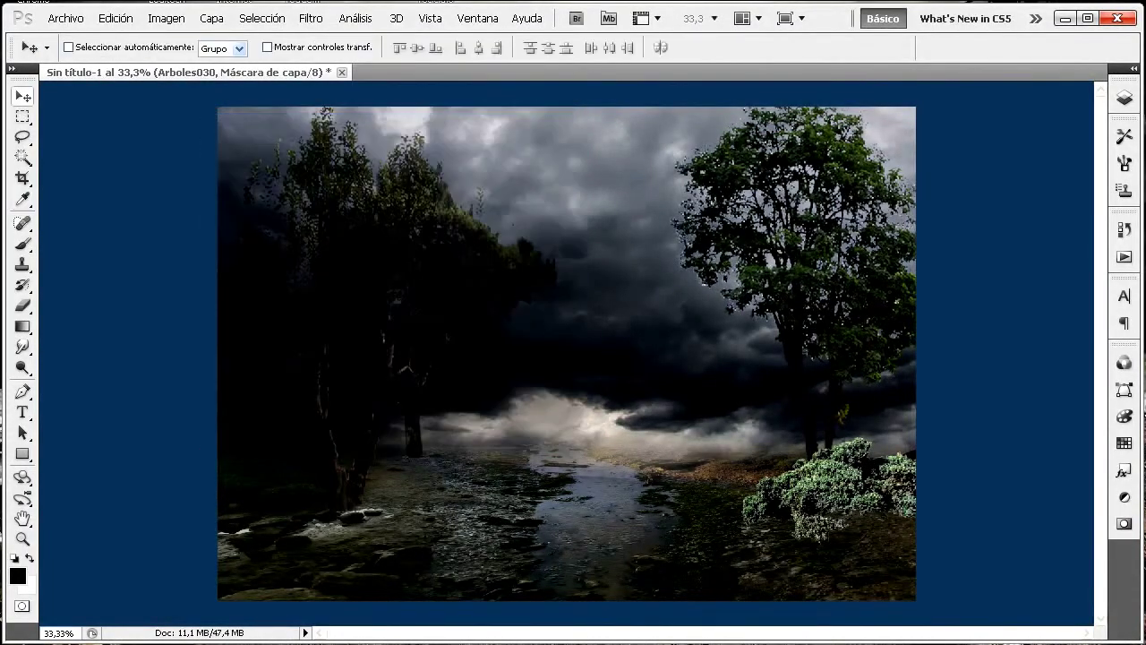
Target the Arboles030 layer image instead of its mask and darken it with Levels (Niveles), setting the white output level to 178
{"action": "left_click", "coordinate": [1124, 99]}
{"action": "left_click", "coordinate": [925, 168]}
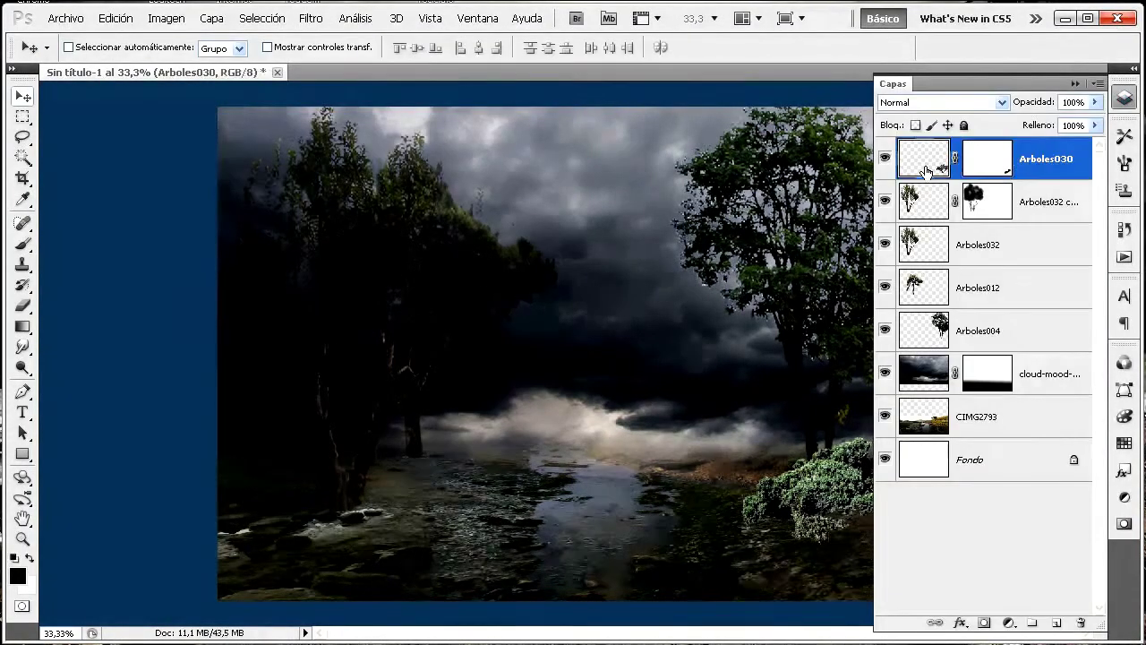
{"action": "left_click", "coordinate": [116, 20]}
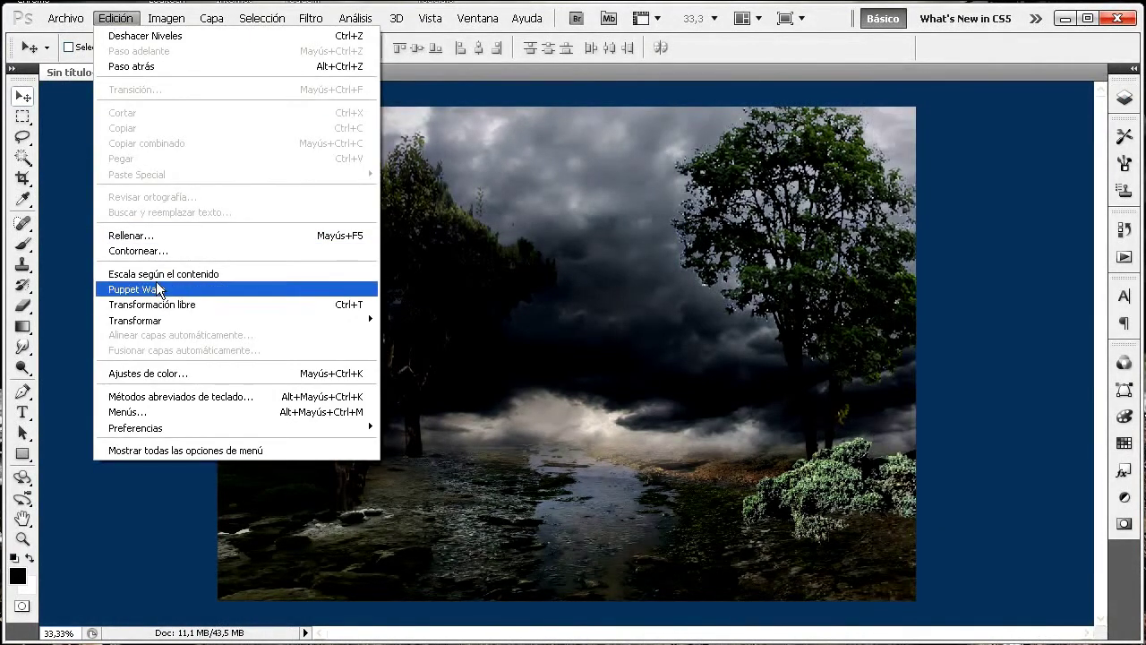
{"action": "mouse_move", "coordinate": [166, 19]}
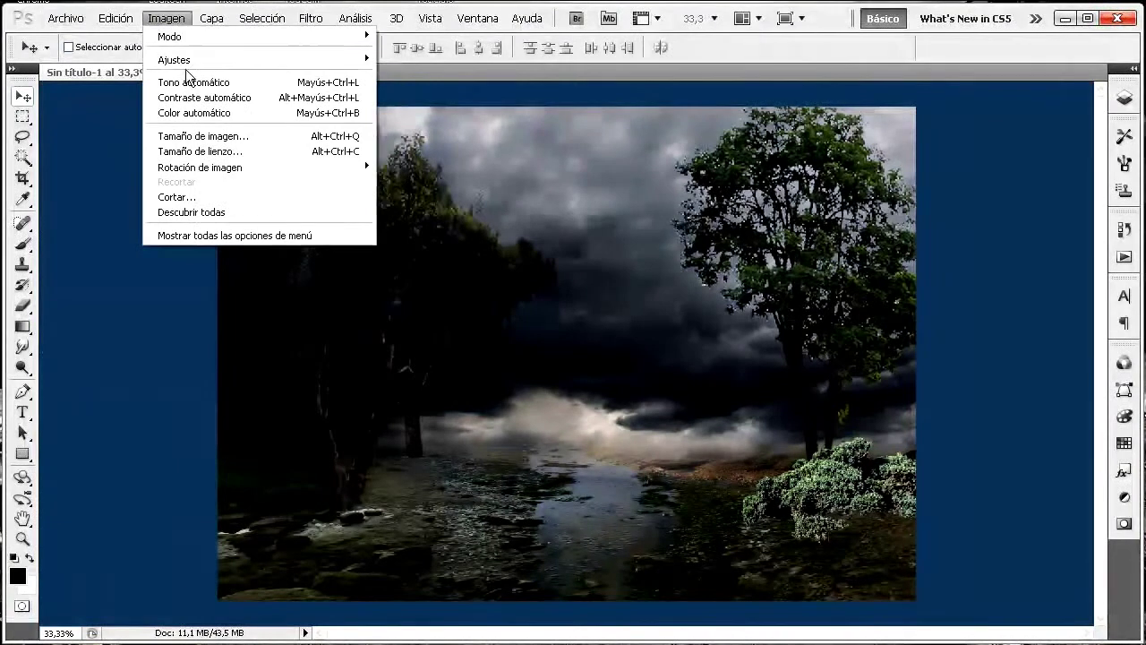
{"action": "mouse_move", "coordinate": [183, 59]}
{"action": "left_click", "coordinate": [428, 73]}
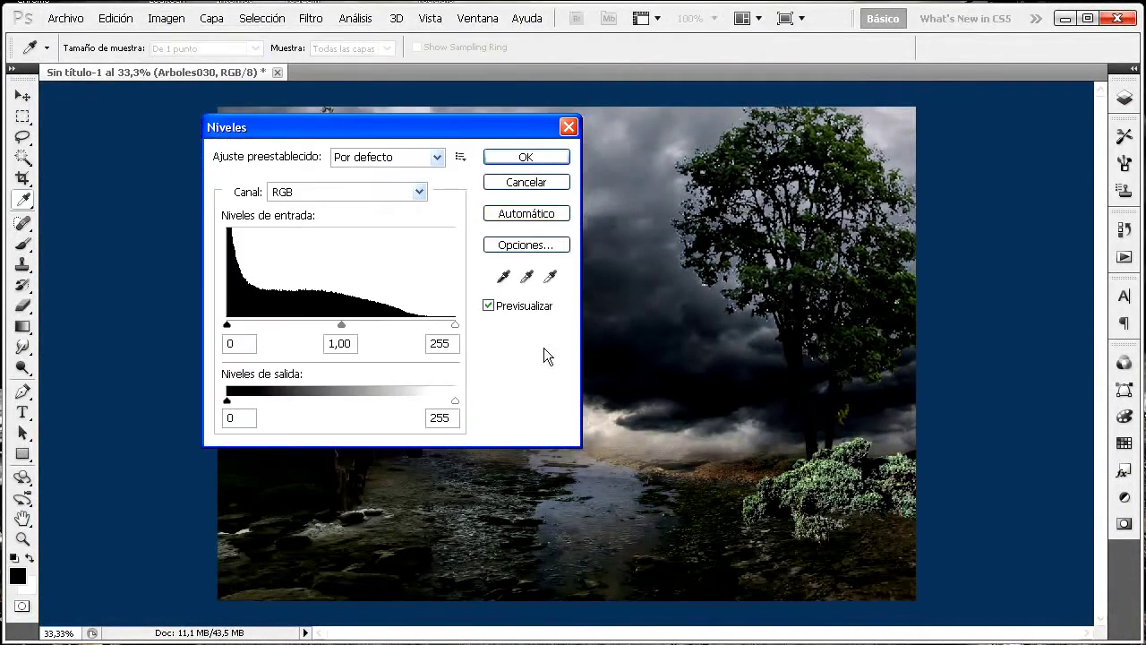
{"action": "left_click_drag", "start_coordinate": [452, 399], "coordinate": [386, 399]}
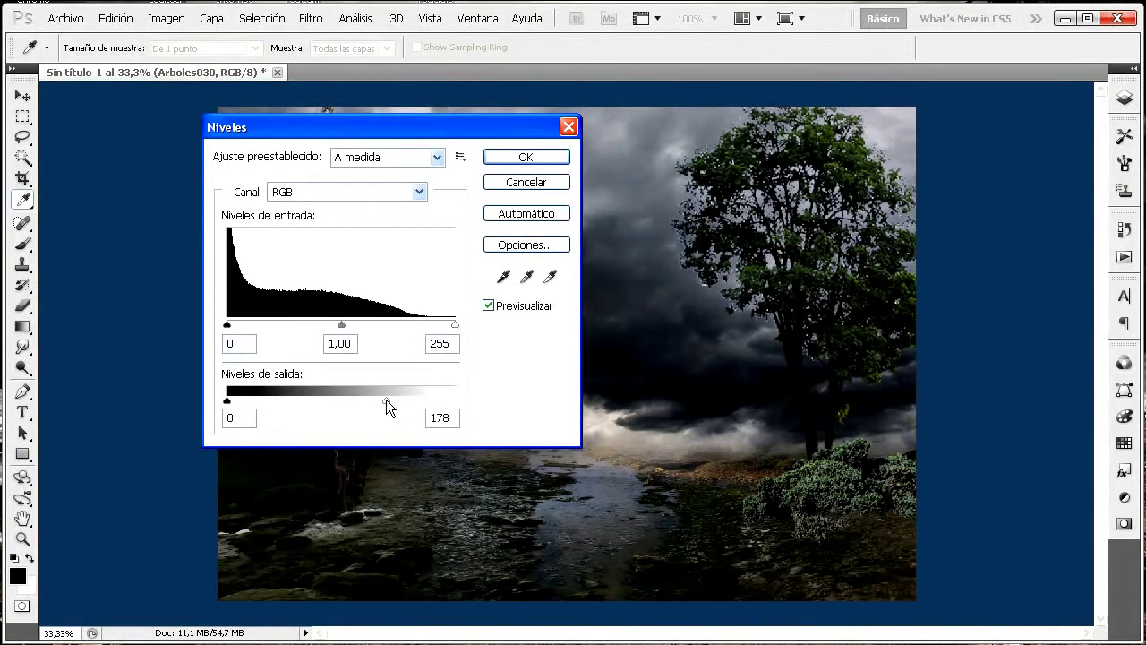
{"action": "left_click", "coordinate": [560, 159]}
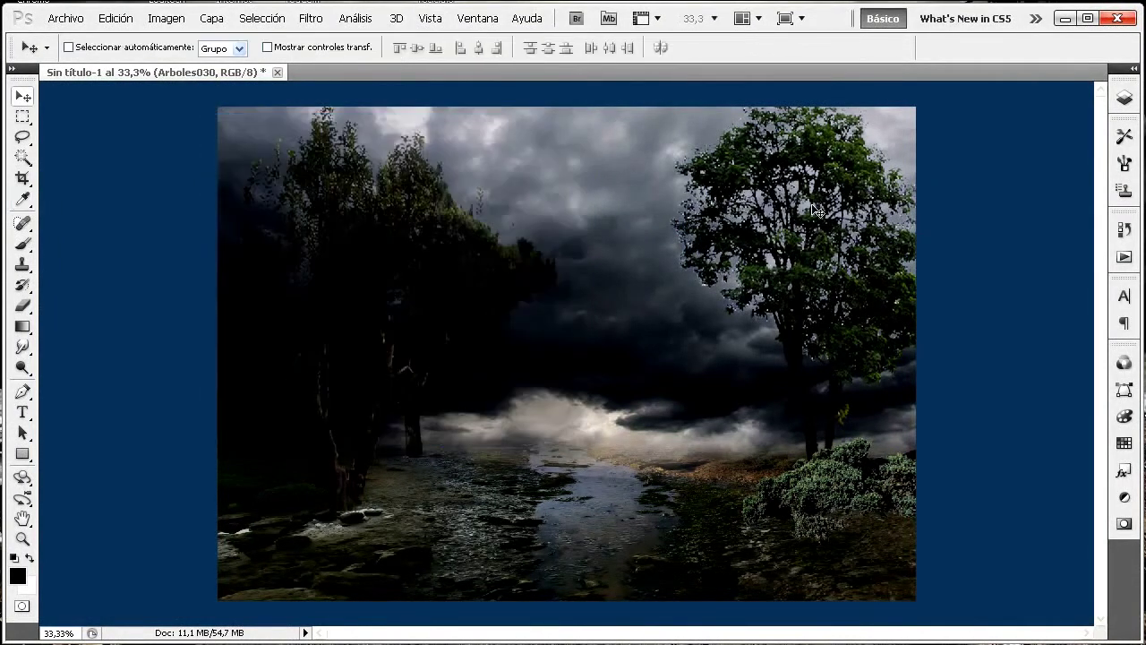
Place the Arboles050 image from the tutorial vampira folder into the composition at its default size
{"action": "left_click", "coordinate": [65, 20]}
{"action": "left_click", "coordinate": [137, 228]}
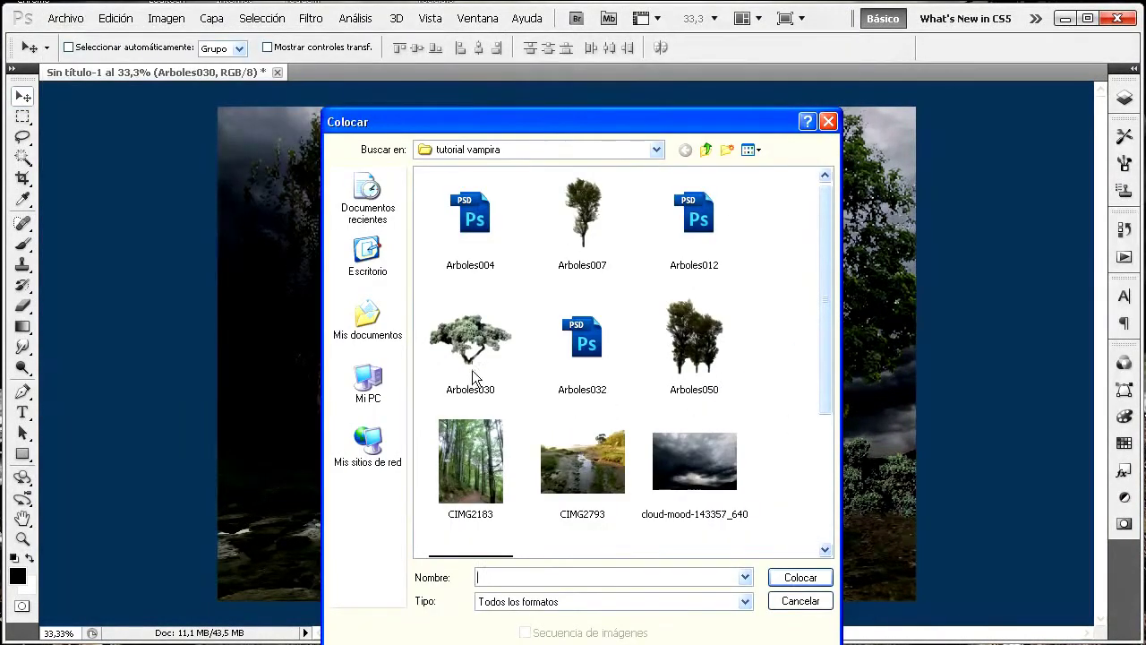
{"action": "left_click", "coordinate": [690, 342]}
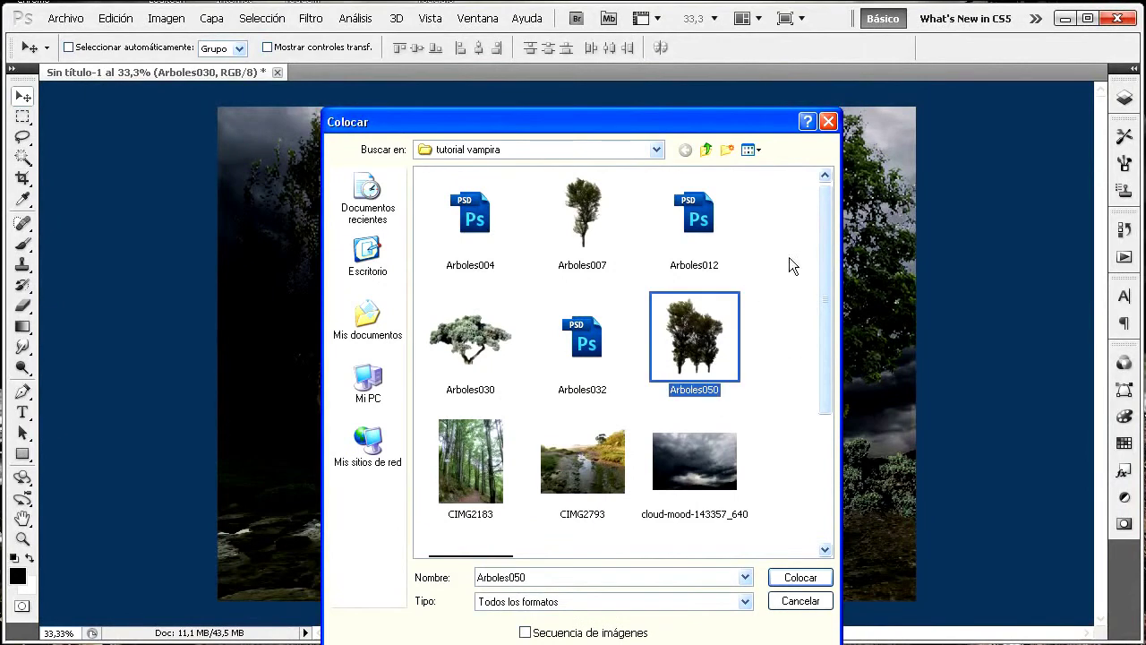
{"action": "left_click", "coordinate": [801, 579]}
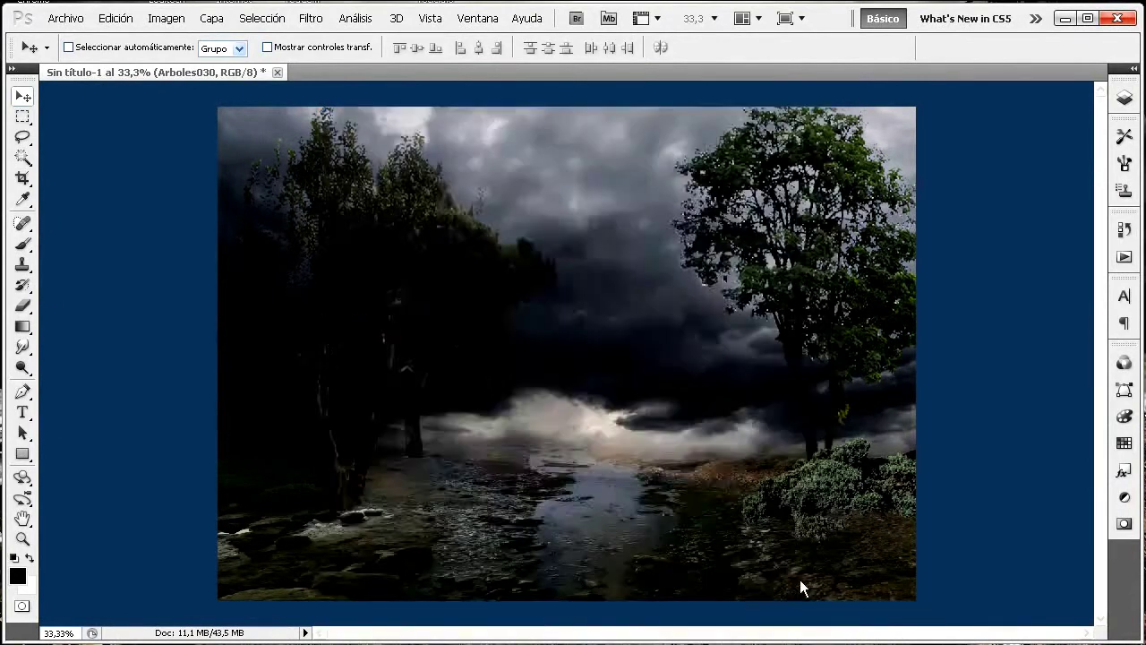
{"action": "key", "text": "Return"}
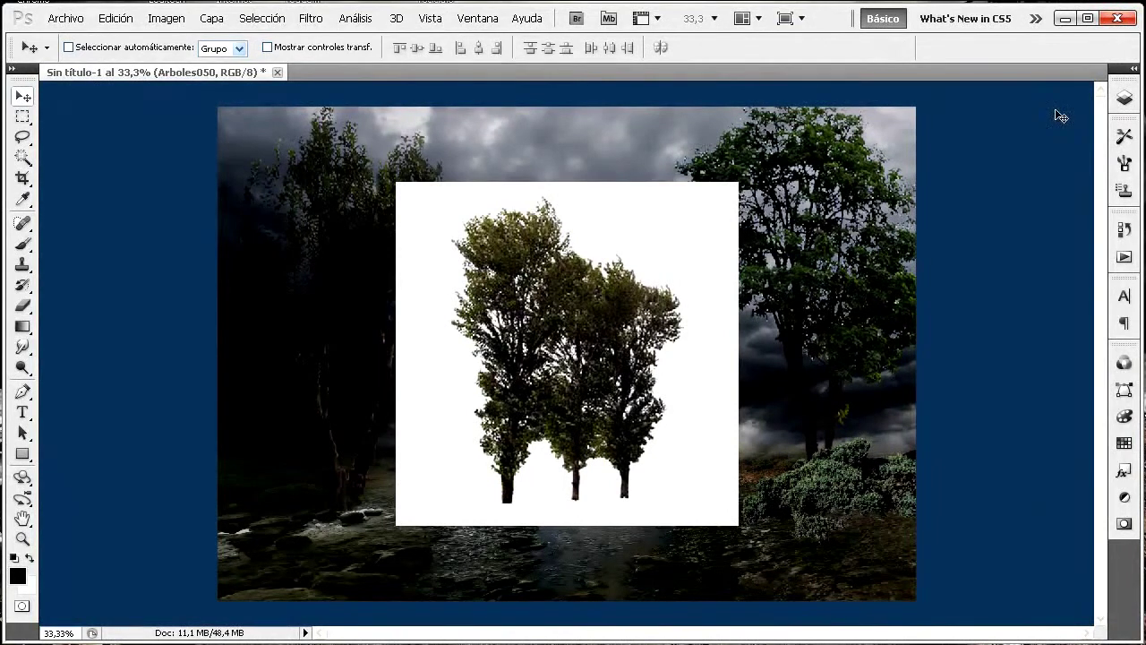
Rasterize the Arboles050 layer, select its white background with the Magic Wand at tolerance 32, delete it and deselect
{"action": "left_click", "coordinate": [1126, 98]}
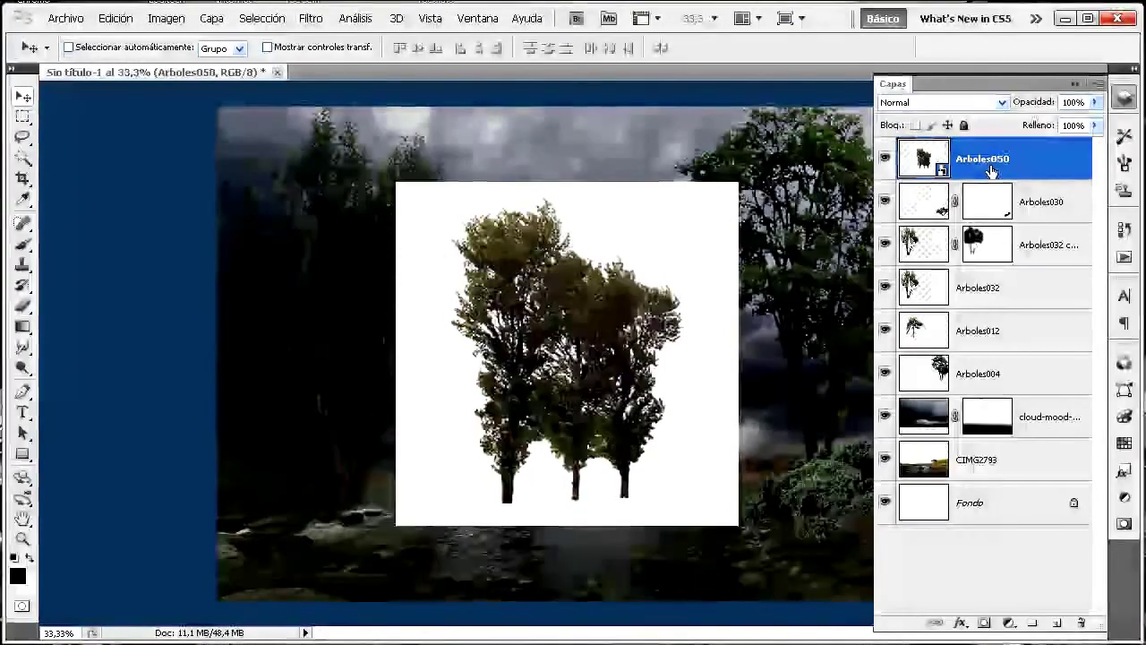
{"action": "right_click", "coordinate": [991, 163]}
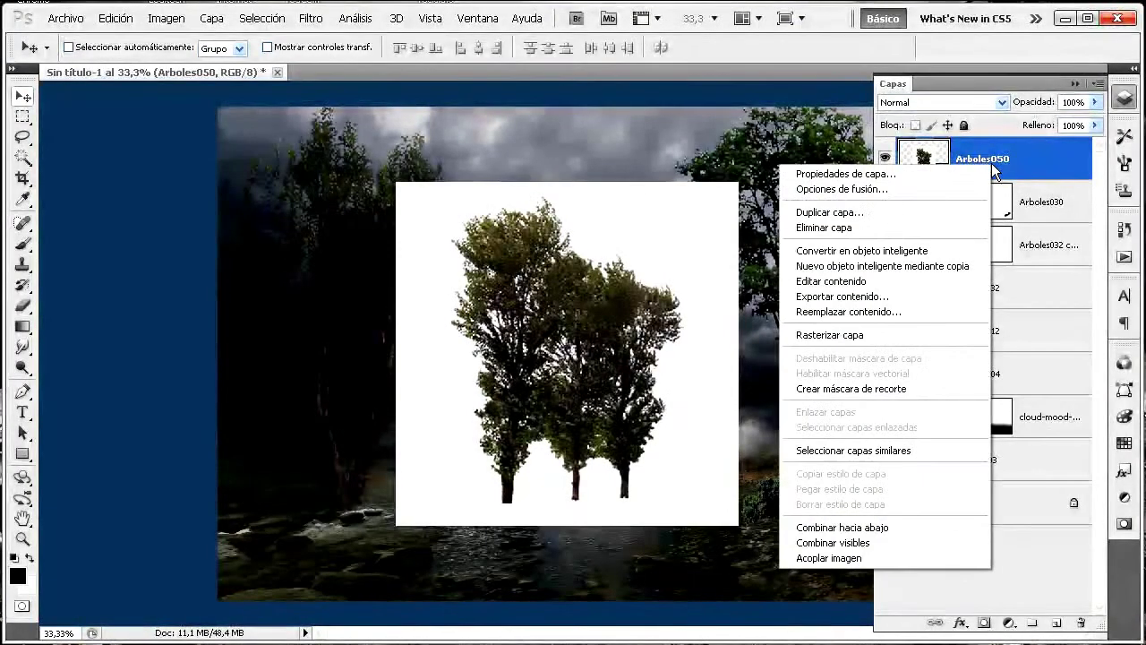
{"action": "left_click", "coordinate": [844, 338]}
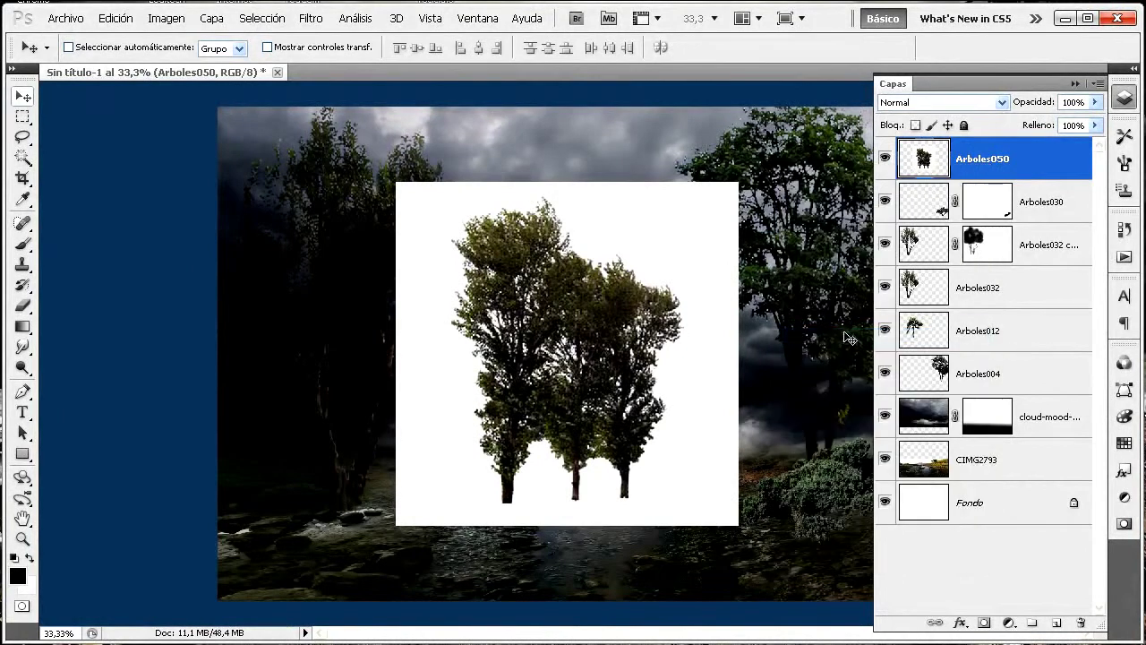
{"action": "left_click", "coordinate": [22, 158]}
{"action": "left_click", "coordinate": [647, 227]}
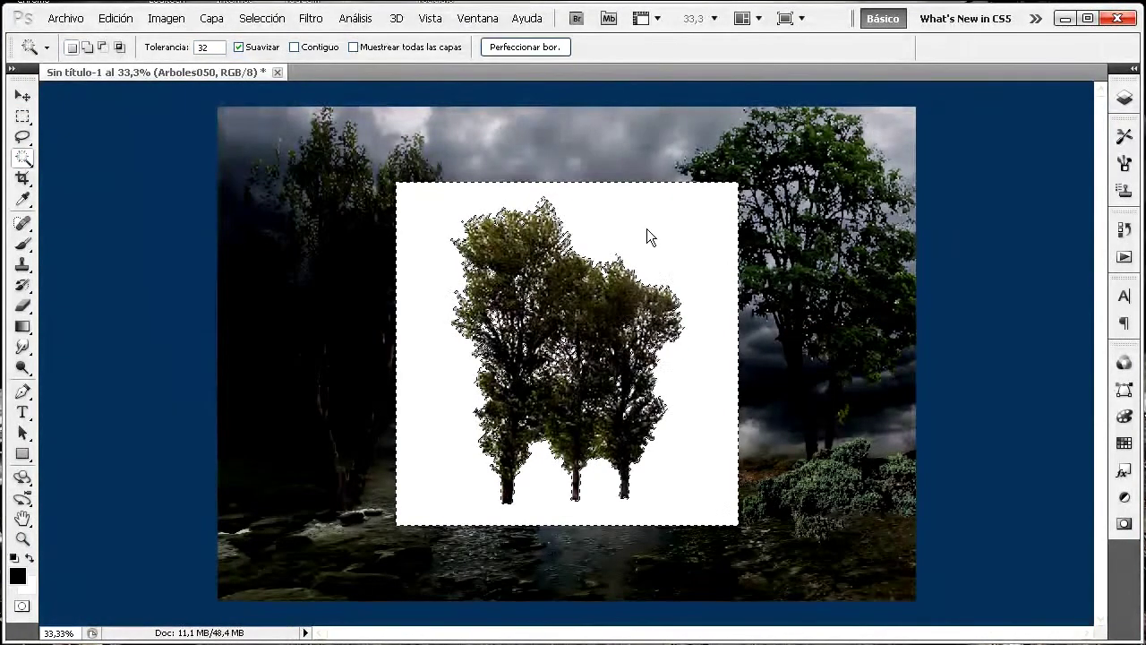
{"action": "key", "text": "Delete"}
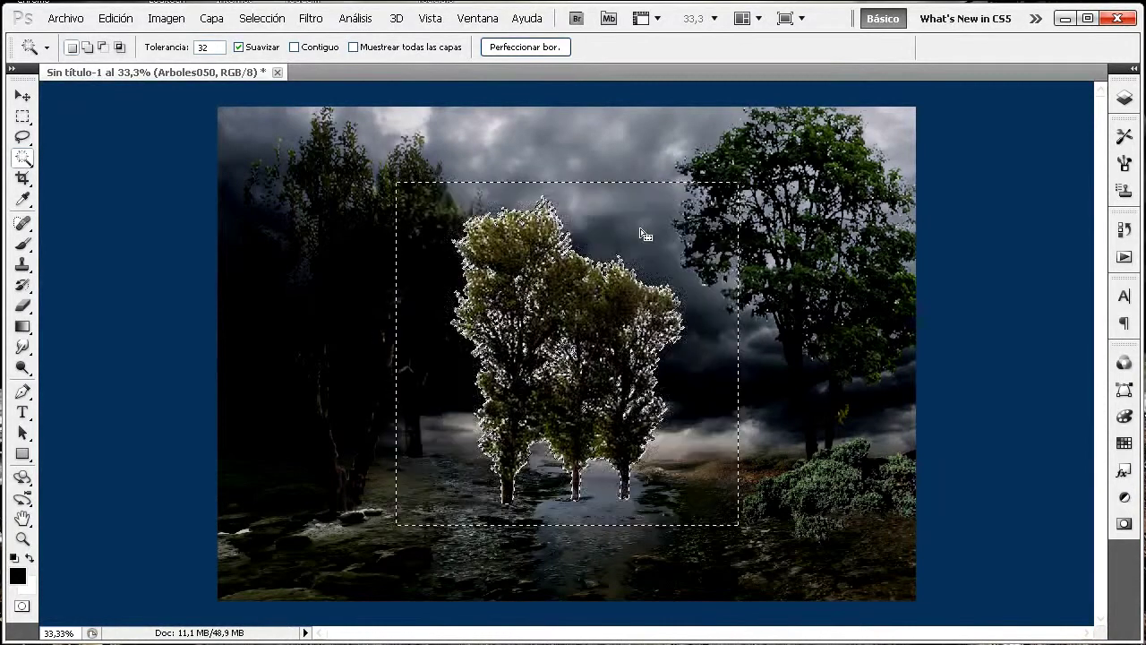
{"action": "key", "text": "ctrl+d"}
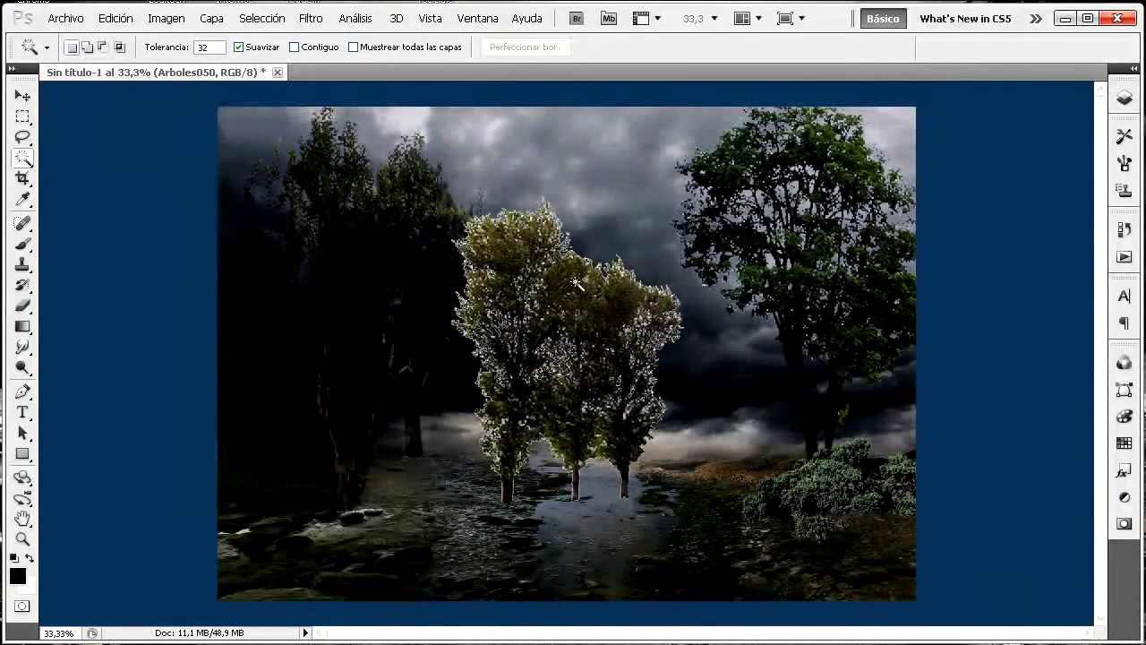
Apply the halo removal option Quitar halo blanco twice to the Arboles050 trees and show the layer list
{"action": "left_click", "coordinate": [211, 18]}
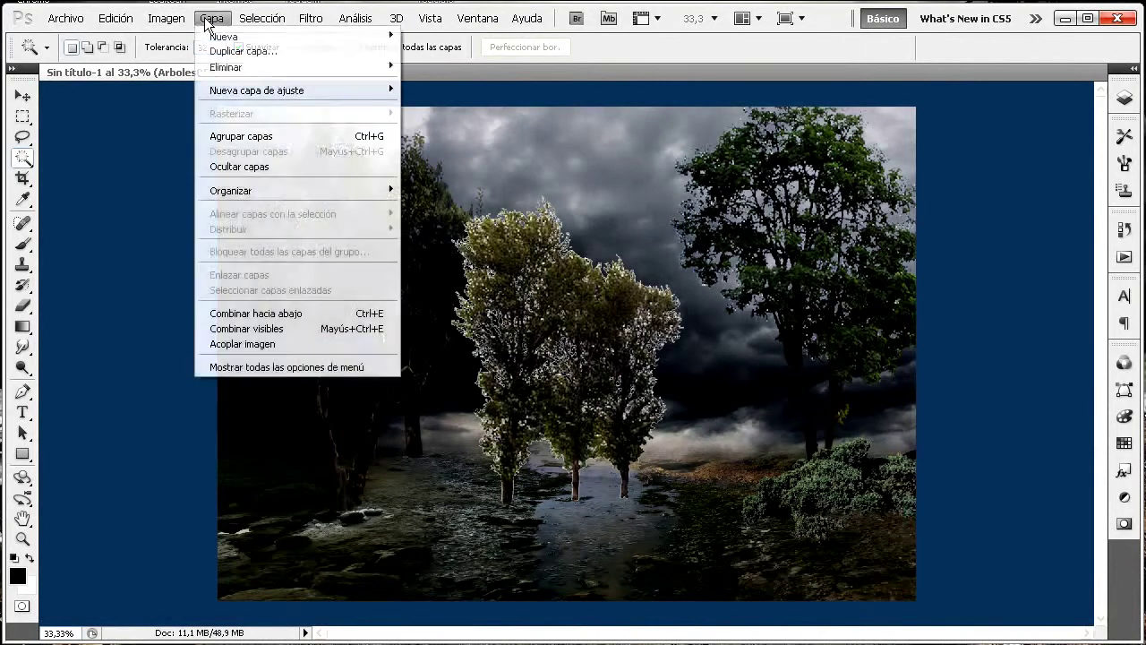
{"action": "left_click", "coordinate": [343, 366]}
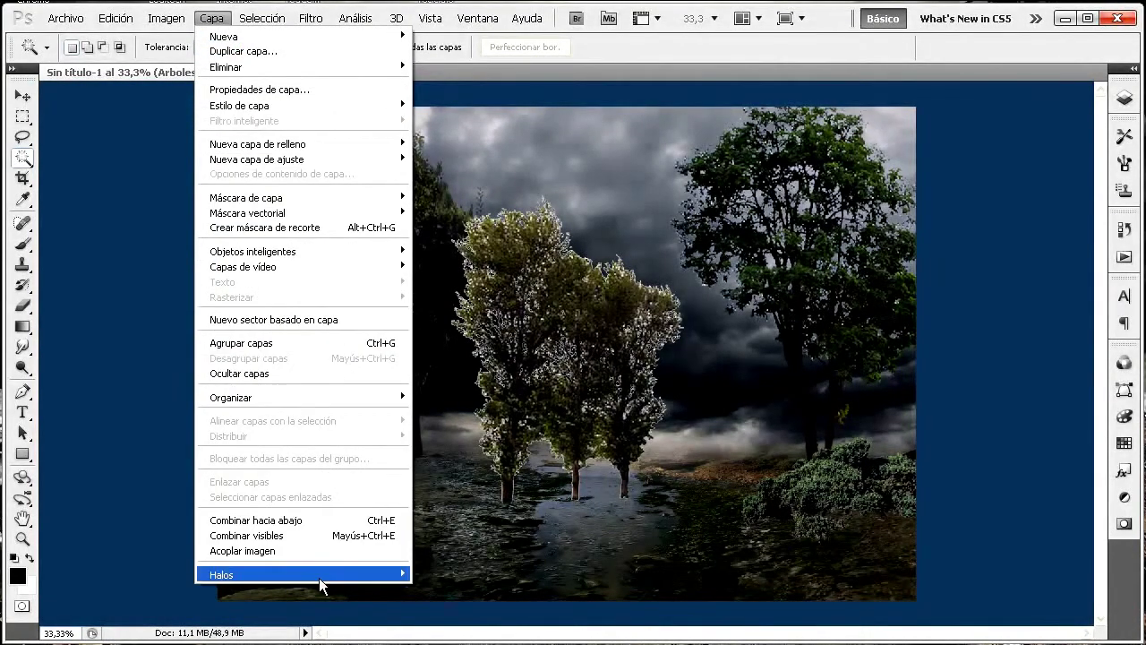
{"action": "mouse_move", "coordinate": [320, 574]}
{"action": "left_click", "coordinate": [482, 620]}
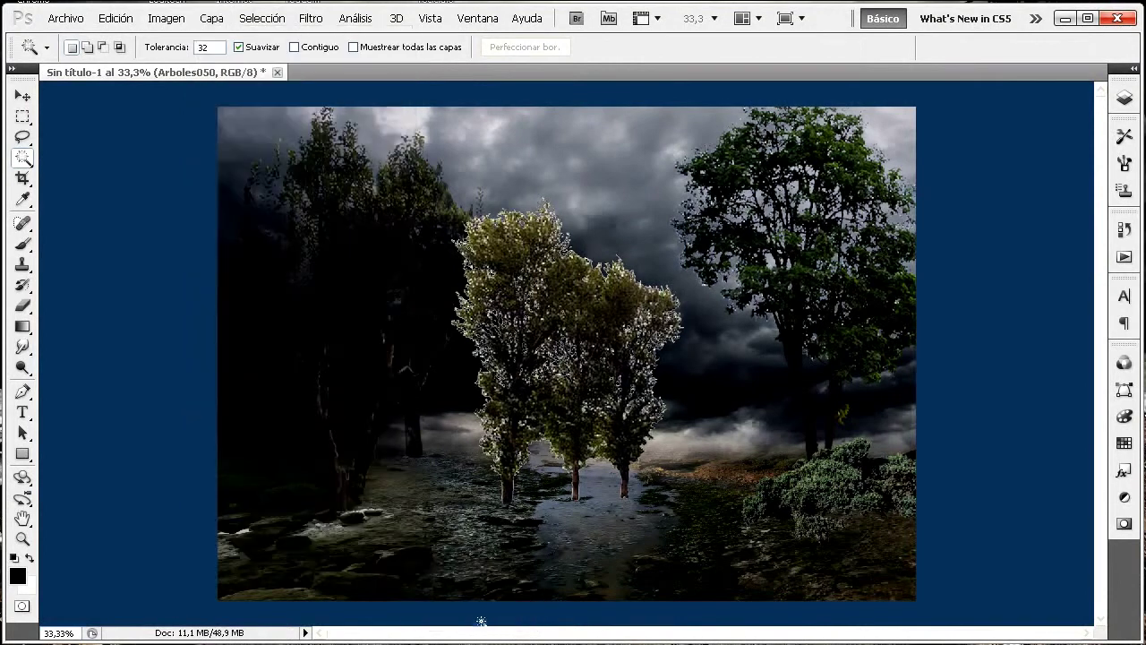
{"action": "left_click", "coordinate": [214, 19]}
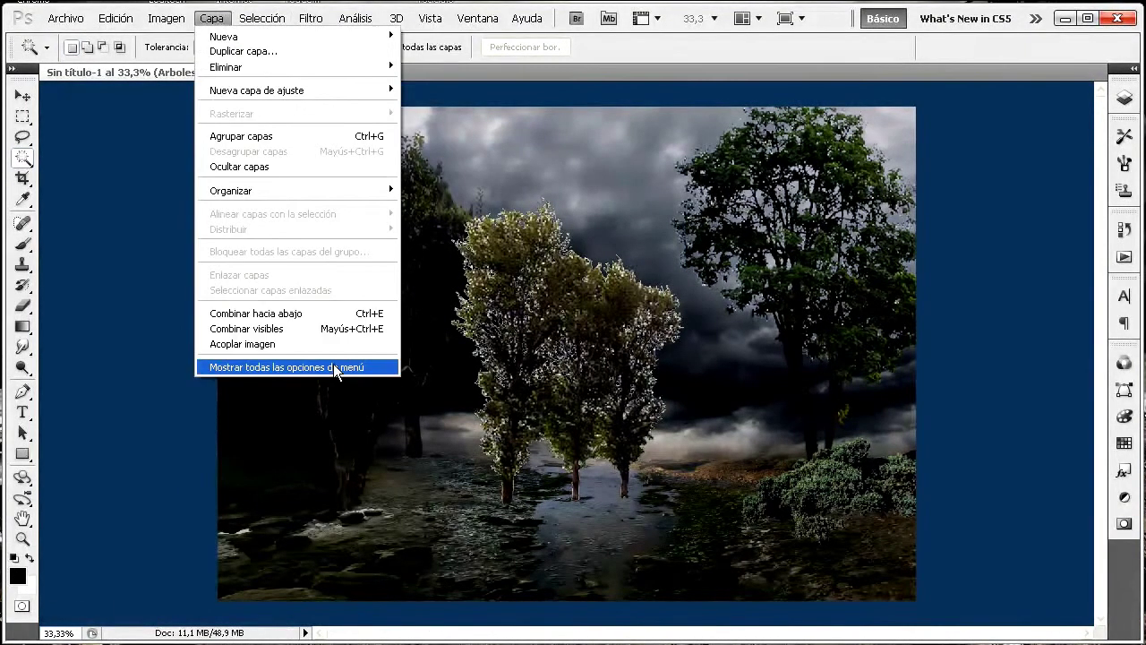
{"action": "left_click", "coordinate": [333, 363]}
{"action": "mouse_move", "coordinate": [403, 573]}
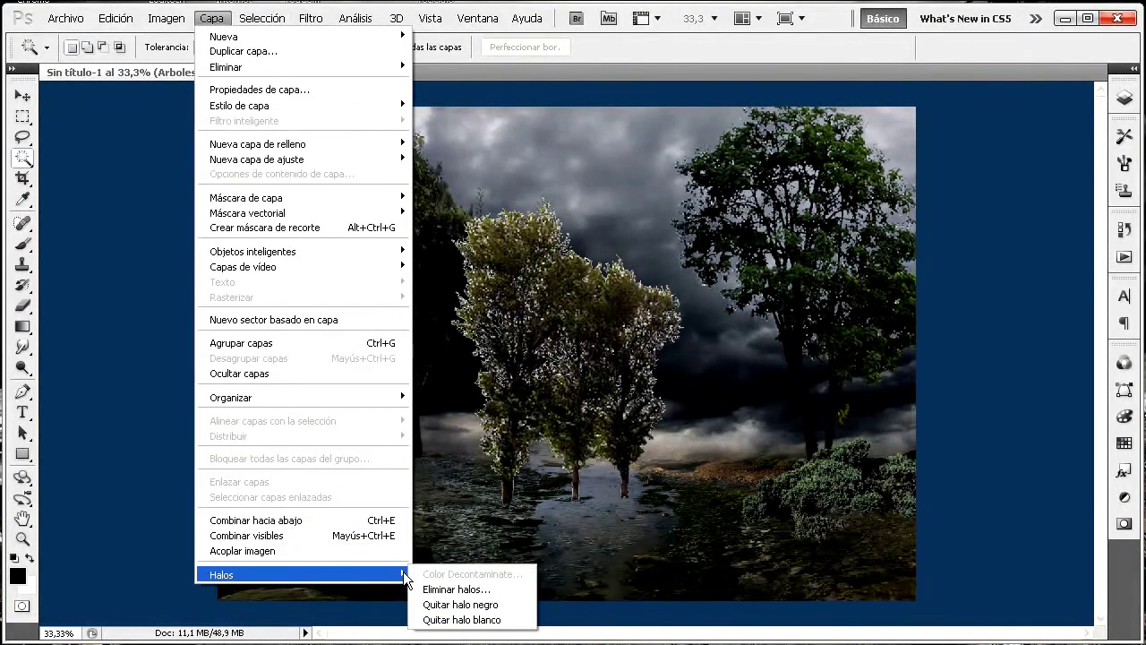
{"action": "left_click", "coordinate": [473, 620]}
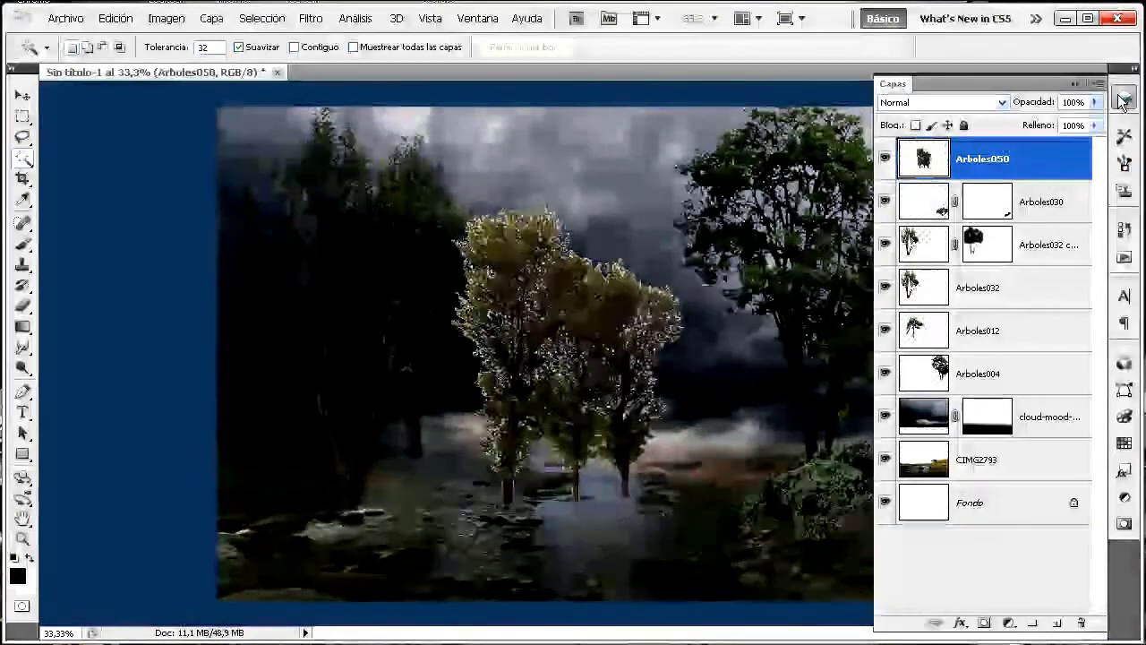
{"action": "left_click", "coordinate": [1125, 96]}
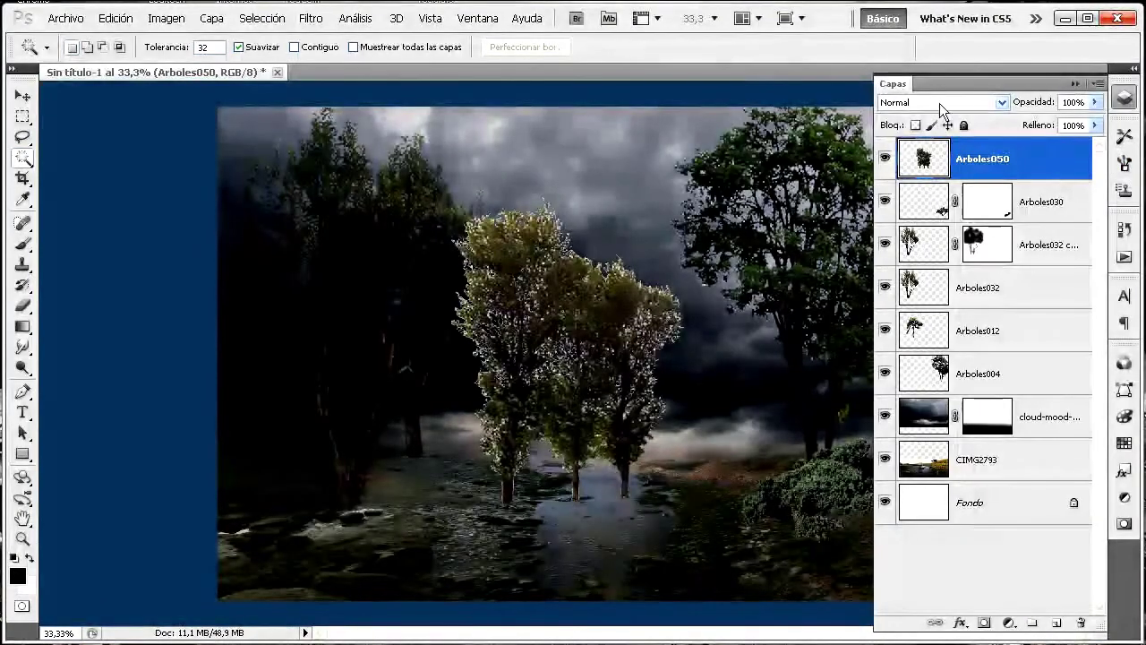
Set the Arboles050 layer to Multiplicar at 83% opacity and reorder it directly below the Arboles032 layer
{"action": "left_click", "coordinate": [1003, 103]}
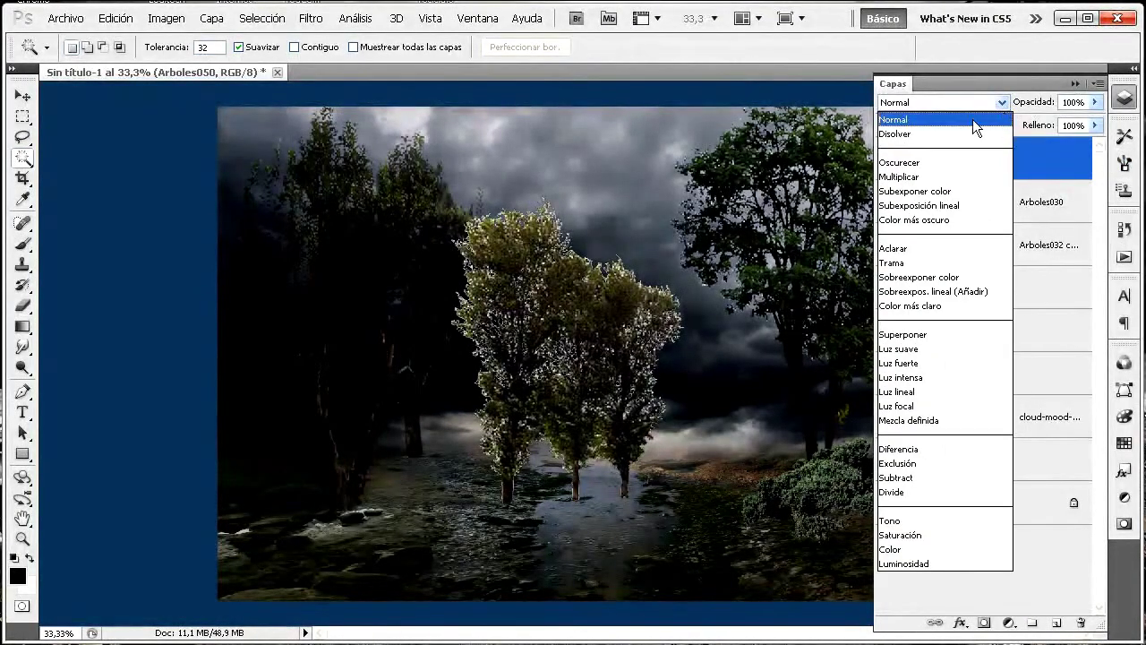
{"action": "left_click", "coordinate": [929, 177]}
{"action": "left_click", "coordinate": [1094, 101]}
{"action": "left_click_drag", "start_coordinate": [1086, 118], "coordinate": [1083, 117]}
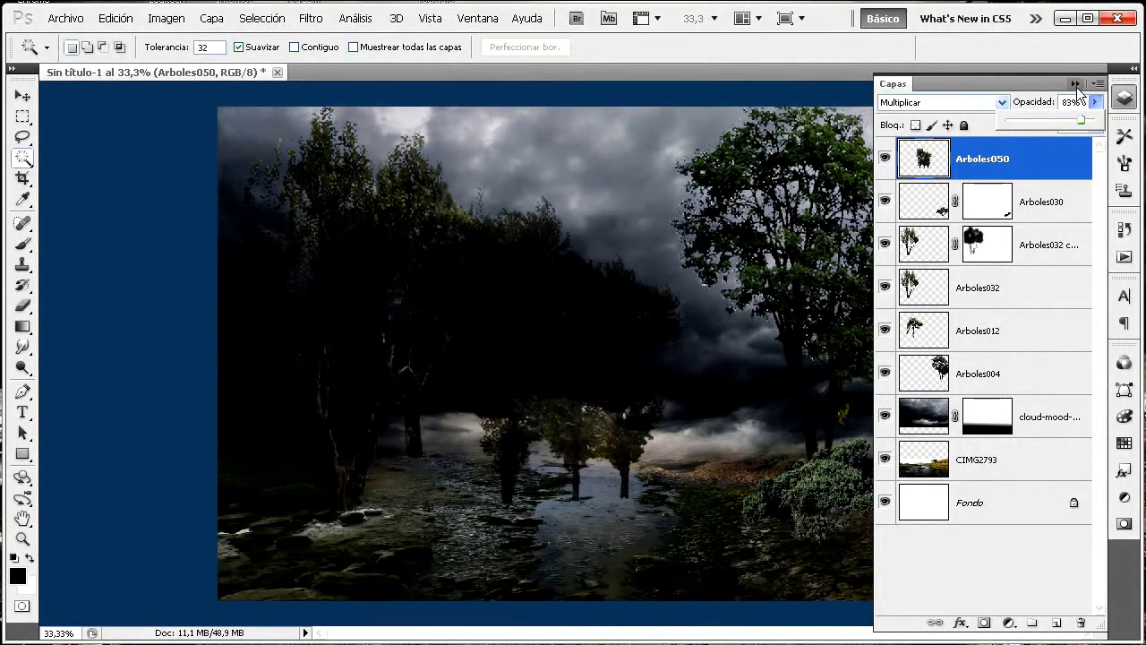
{"action": "left_click", "coordinate": [1029, 161]}
{"action": "left_click_drag", "start_coordinate": [1031, 161], "coordinate": [1026, 299]}
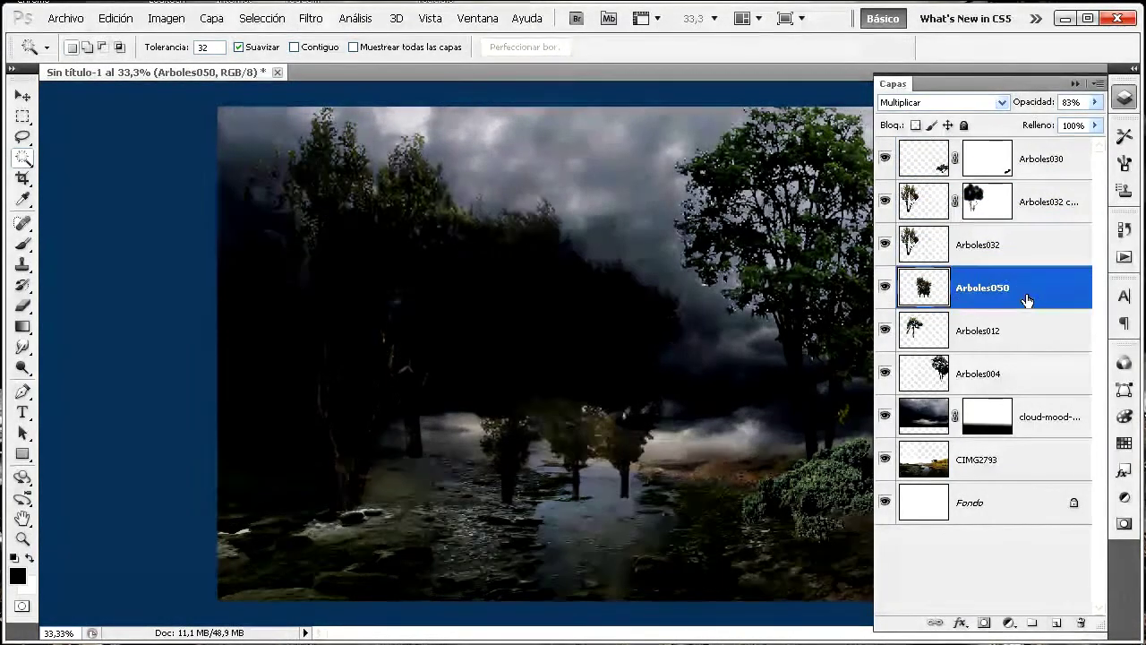
Move the Arboles050 trees to the right bank and enlarge them with free transform to about 162% width and 140% height
{"action": "left_click", "coordinate": [65, 18]}
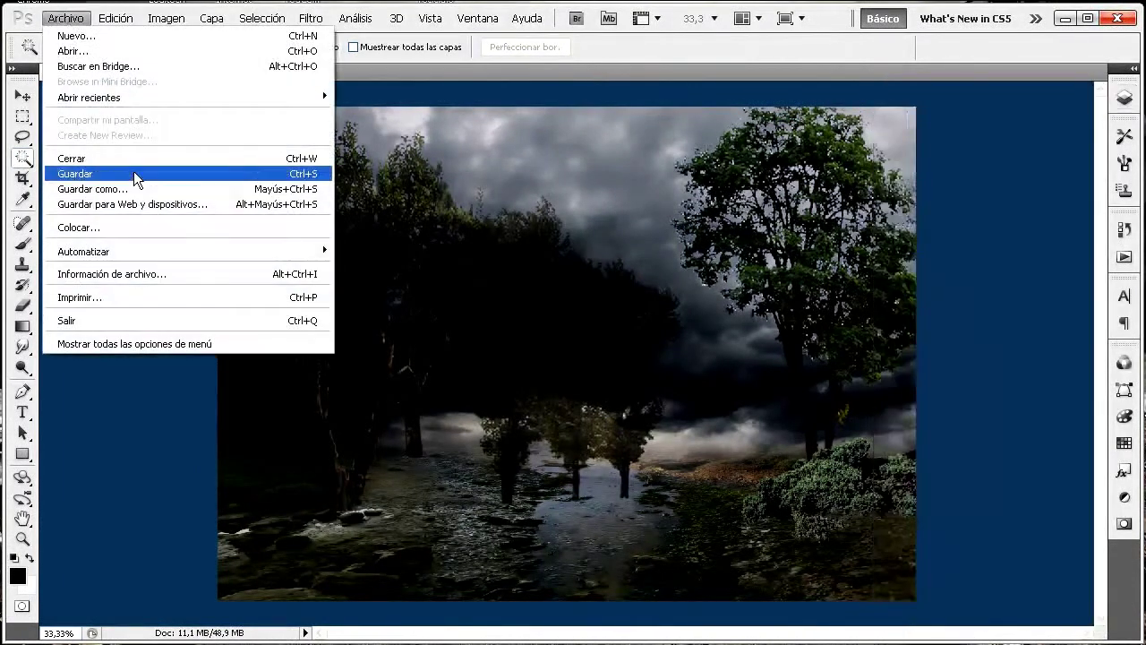
{"action": "left_click", "coordinate": [23, 96]}
{"action": "left_click_drag", "start_coordinate": [547, 323], "coordinate": [781, 285]}
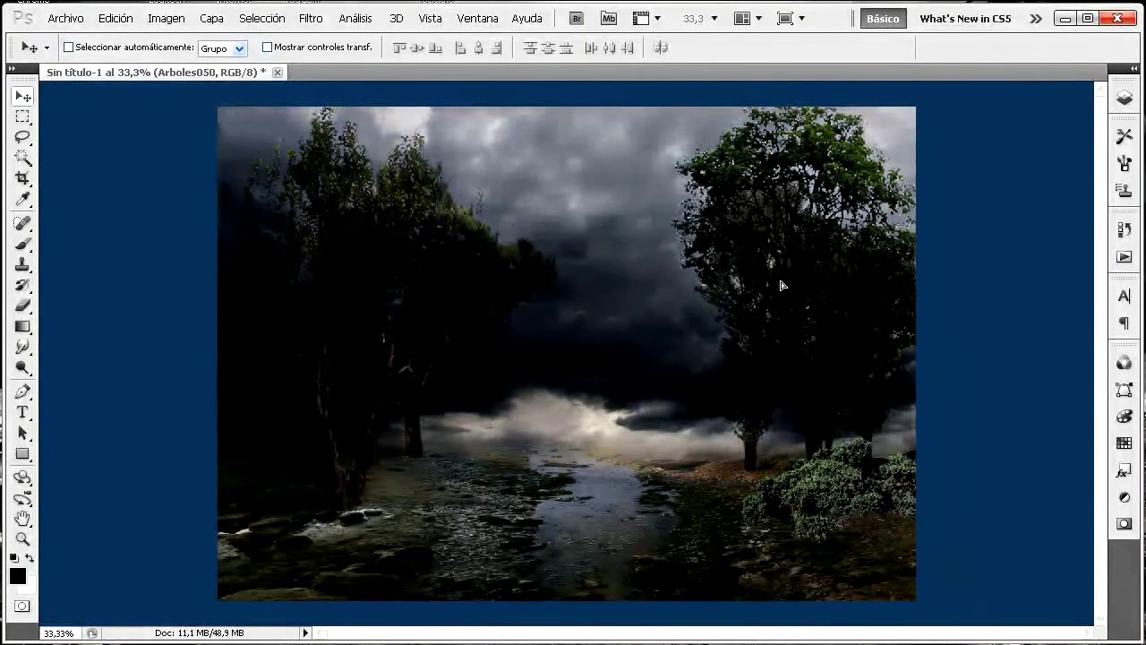
{"action": "left_click", "coordinate": [117, 17]}
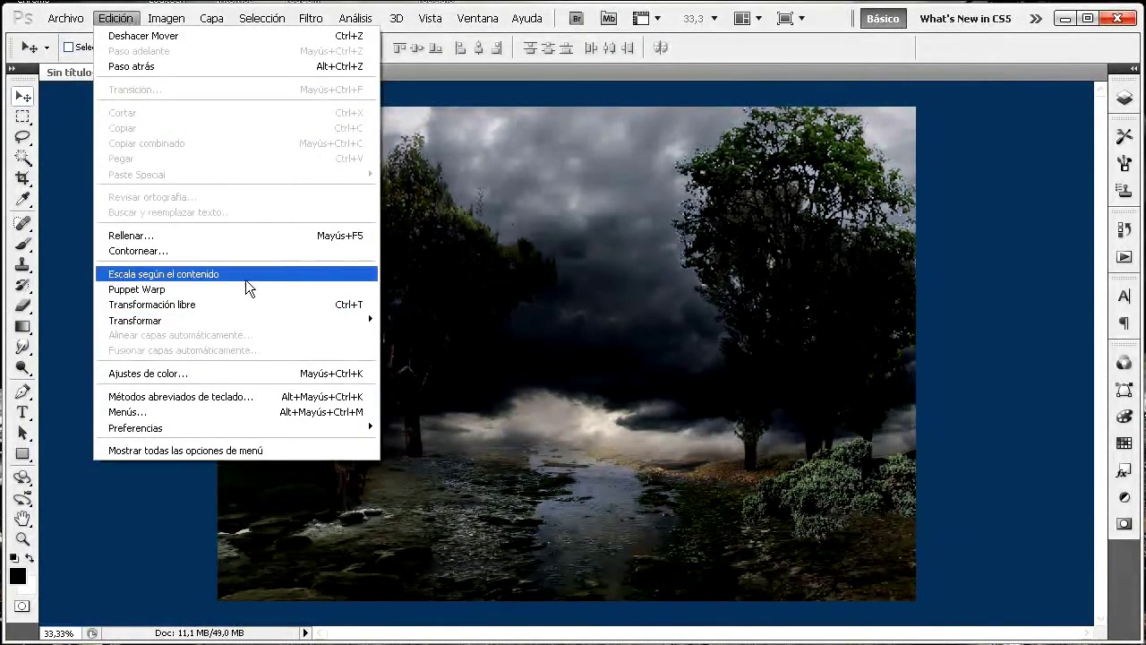
{"action": "left_click", "coordinate": [244, 306]}
{"action": "left_click_drag", "start_coordinate": [695, 156], "coordinate": [564, 53]}
{"action": "mouse_move", "coordinate": [725, 230]}
{"action": "left_mouse_down"}
{"action": "mouse_move", "coordinate": [764, 208]}
{"action": "mouse_move", "coordinate": [744, 218]}
{"action": "left_mouse_up"}
Flip the Arboles050 trees horizontally, narrow them to about 141% width with a slight skew, and fit them over the right-bank tree
{"action": "right_click", "coordinate": [859, 264]}
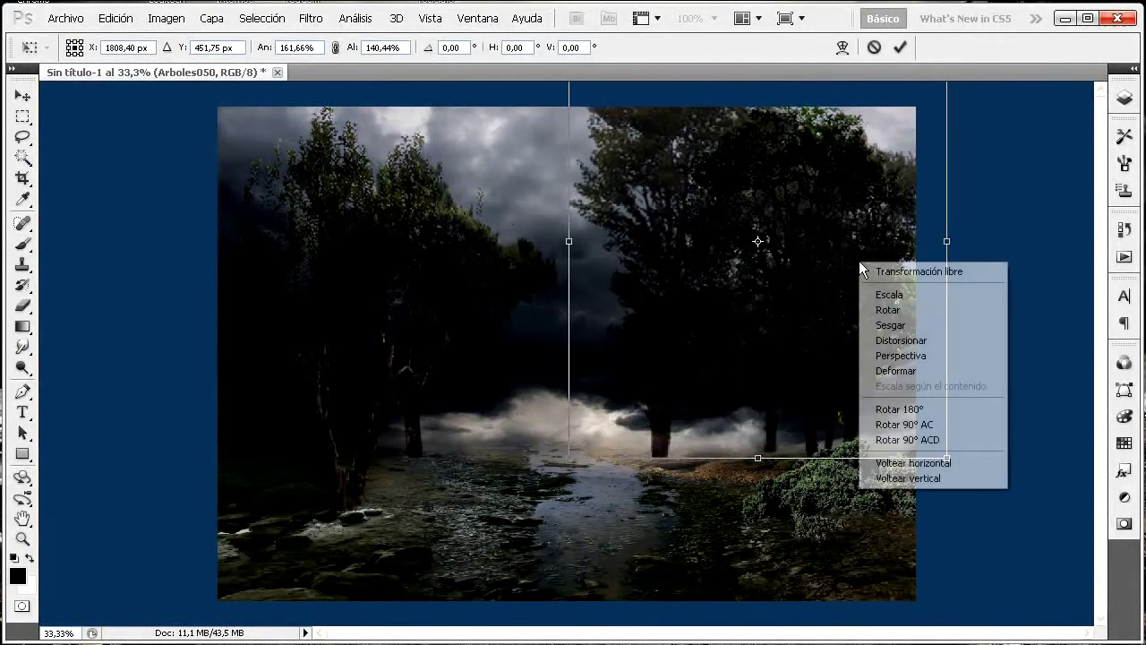
{"action": "left_click", "coordinate": [964, 467]}
{"action": "left_click_drag", "start_coordinate": [757, 296], "coordinate": [815, 300]}
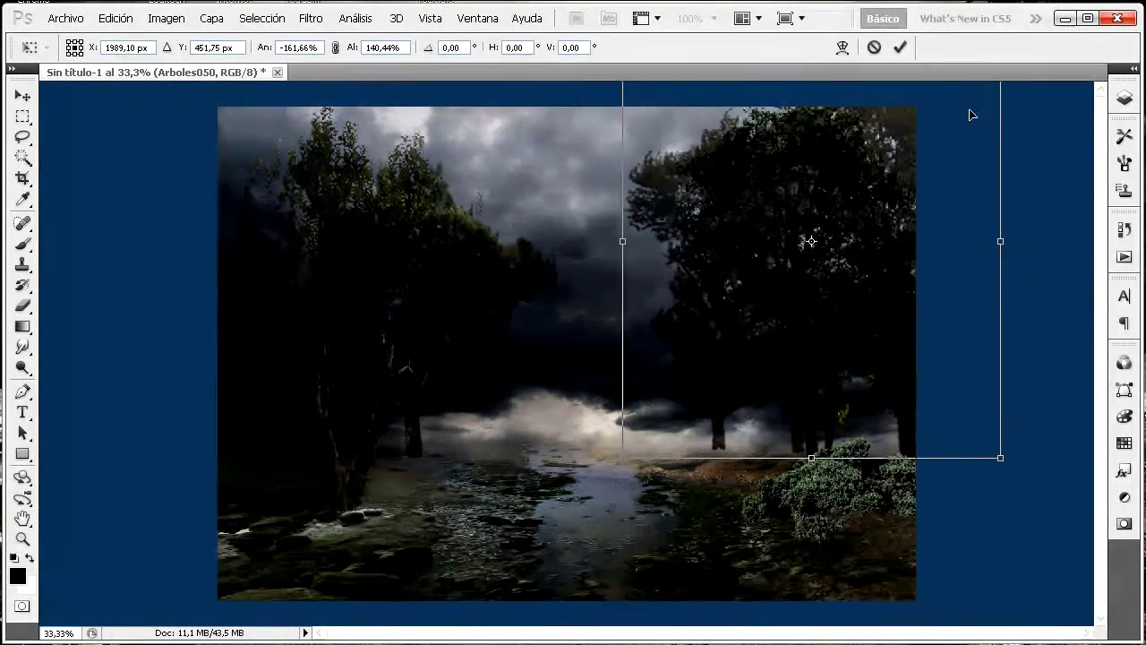
{"action": "left_click_drag", "start_coordinate": [1003, 133], "coordinate": [950, 135]}
{"action": "left_click_drag", "start_coordinate": [663, 180], "coordinate": [675, 216]}
{"action": "left_click_drag", "start_coordinate": [663, 84], "coordinate": [659, 131]}
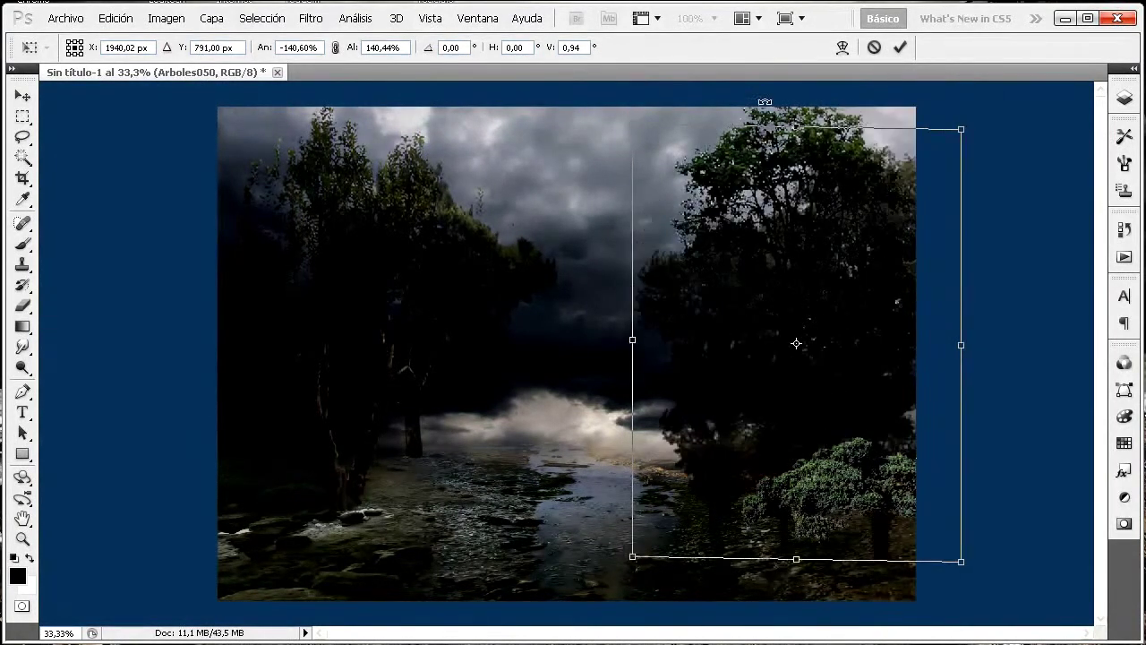
{"action": "left_click_drag", "start_coordinate": [959, 135], "coordinate": [857, 120]}
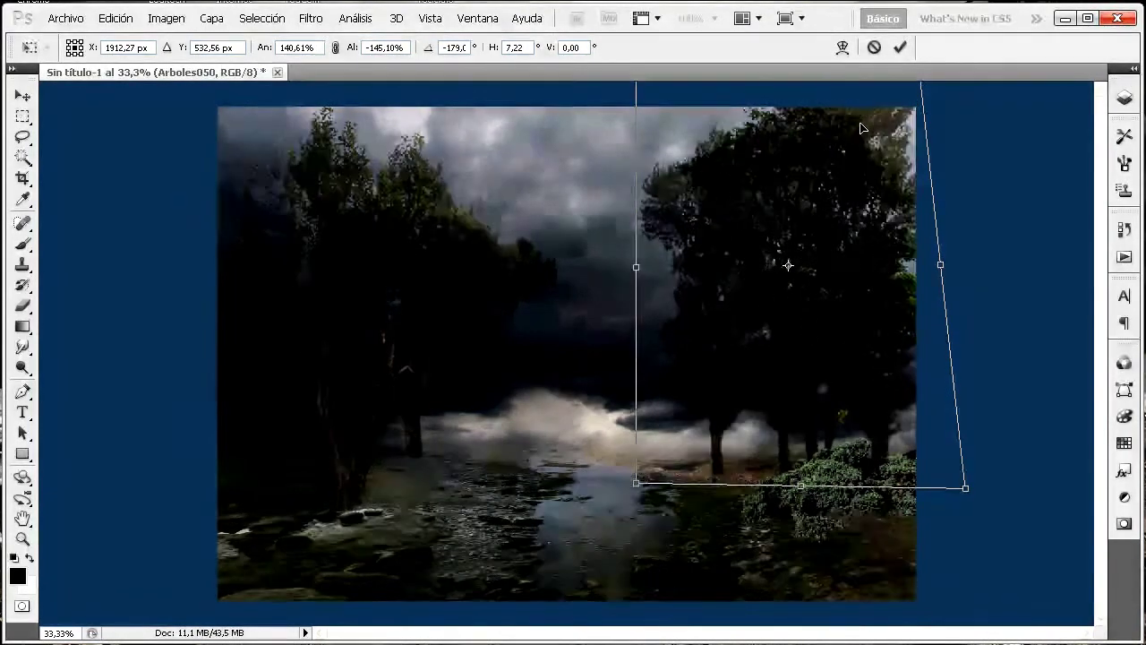
{"action": "left_click_drag", "start_coordinate": [867, 182], "coordinate": [879, 170]}
{"action": "key", "text": "Return"}
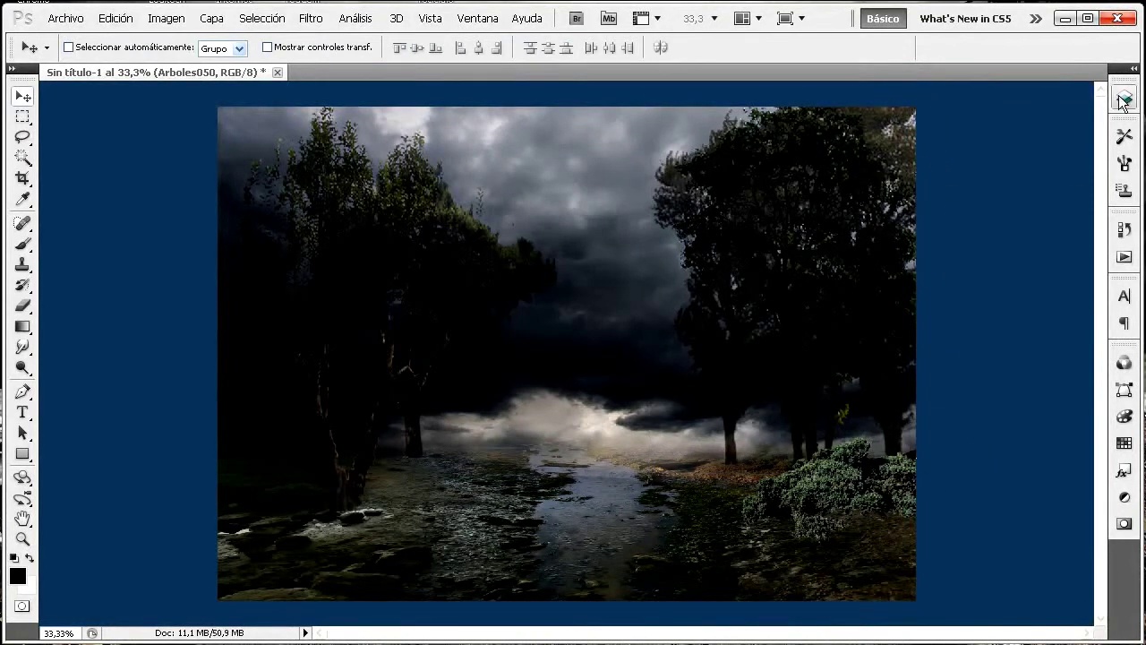
Lower the Arboles050 layer's opacity to 66%
{"action": "left_click", "coordinate": [1124, 97]}
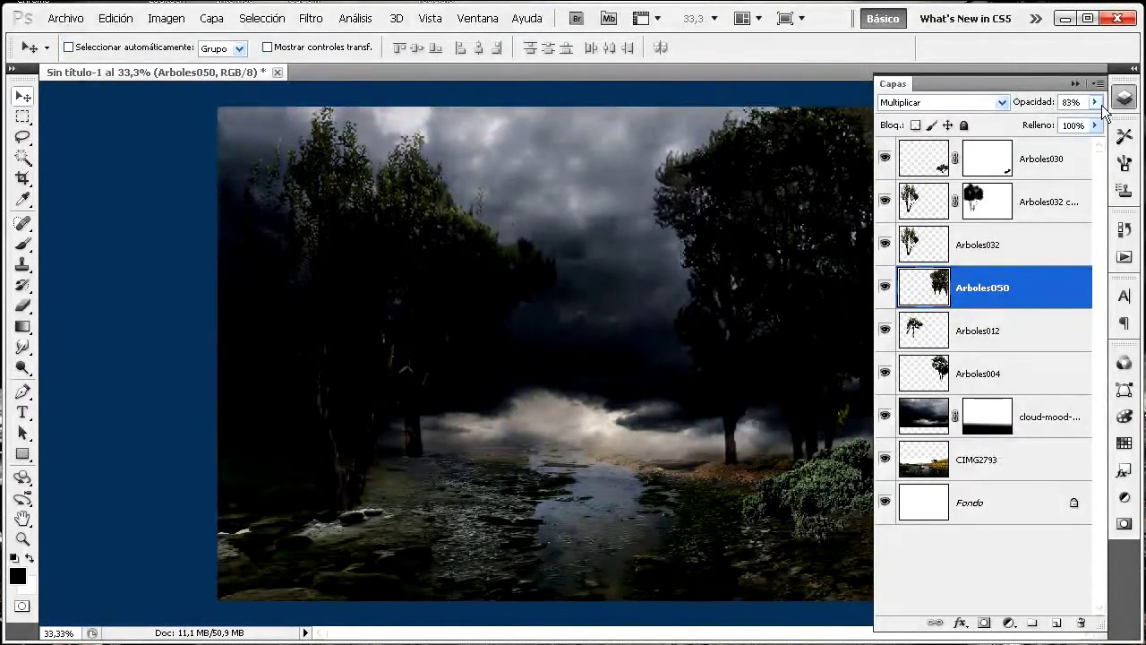
{"action": "left_click", "coordinate": [1094, 102]}
{"action": "left_click_drag", "start_coordinate": [1072, 120], "coordinate": [1065, 119]}
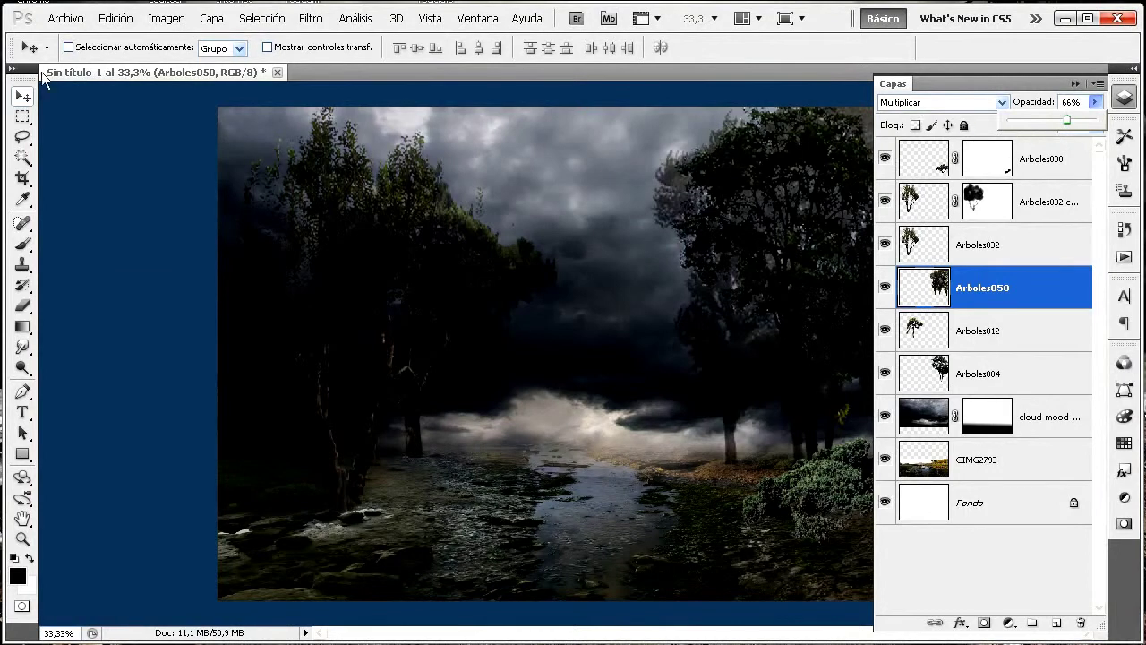
Place the Arboles032 image from the tutorial vampira folder into the composition at its default size
{"action": "left_click", "coordinate": [66, 18]}
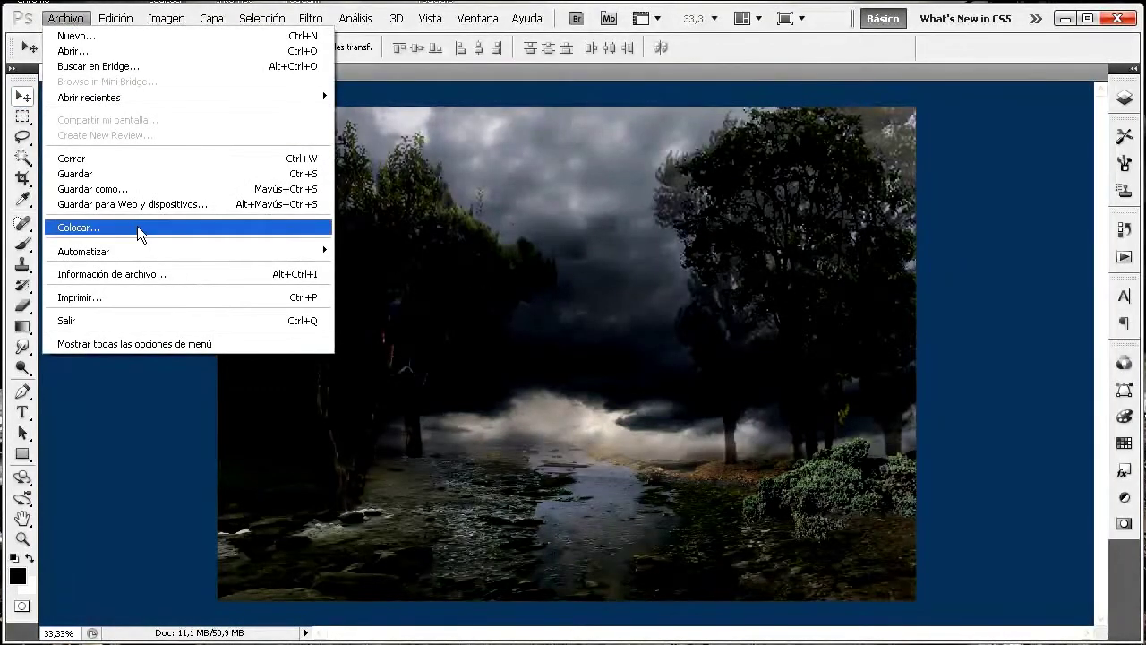
{"action": "left_click", "coordinate": [136, 230]}
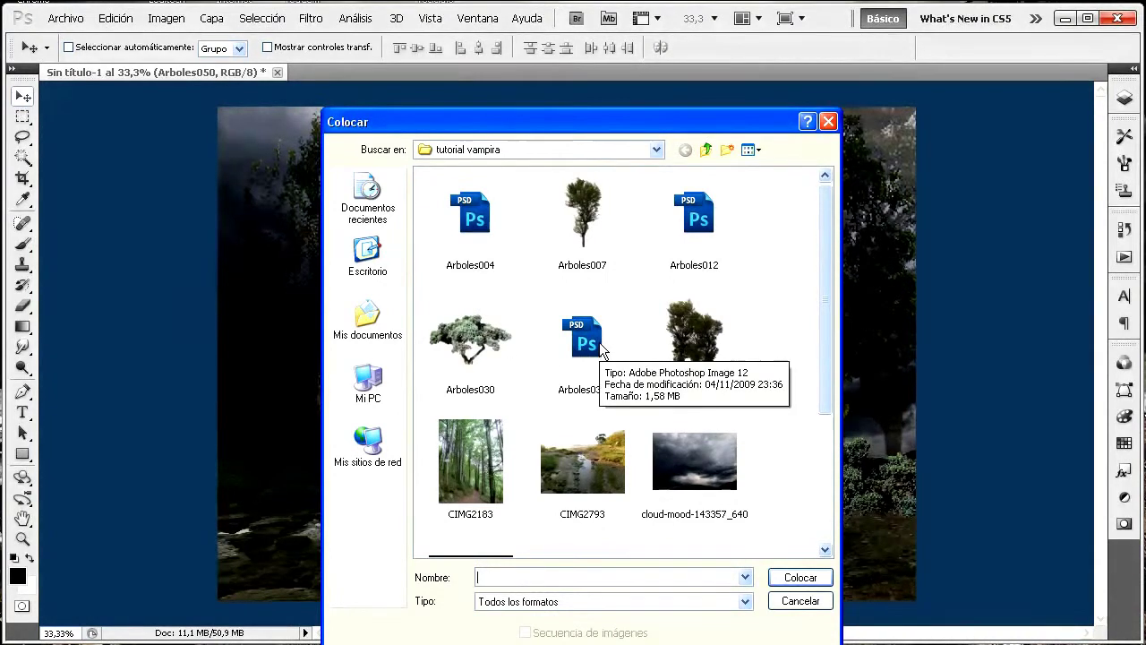
{"action": "left_click", "coordinate": [600, 349]}
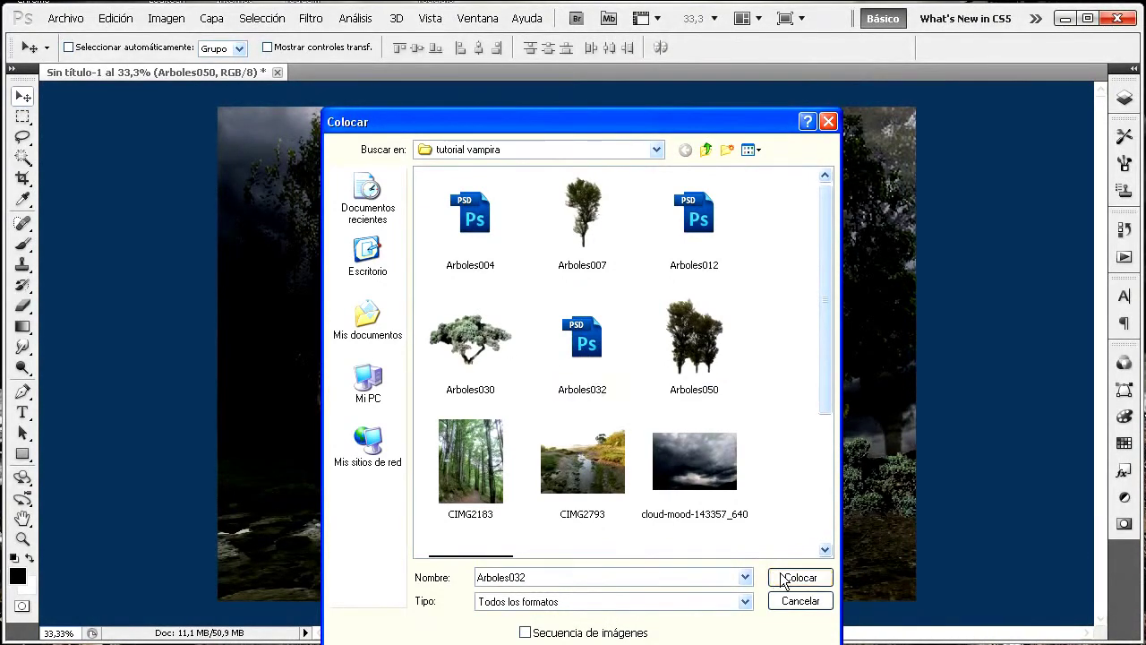
{"action": "left_click", "coordinate": [778, 577]}
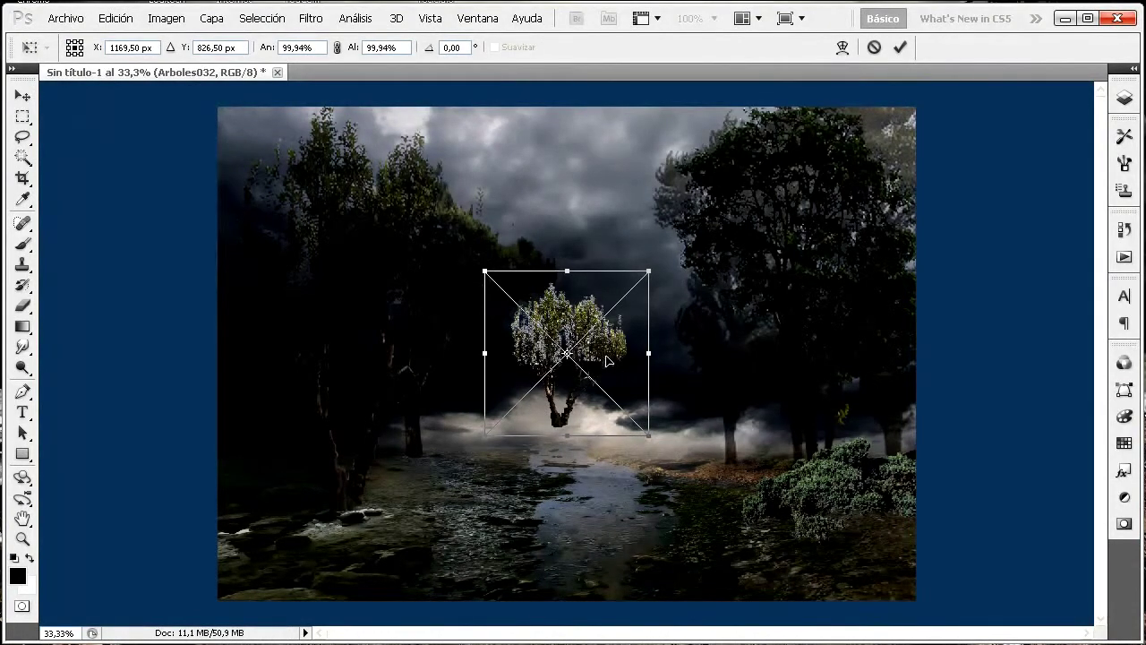
{"action": "key", "text": "Return"}
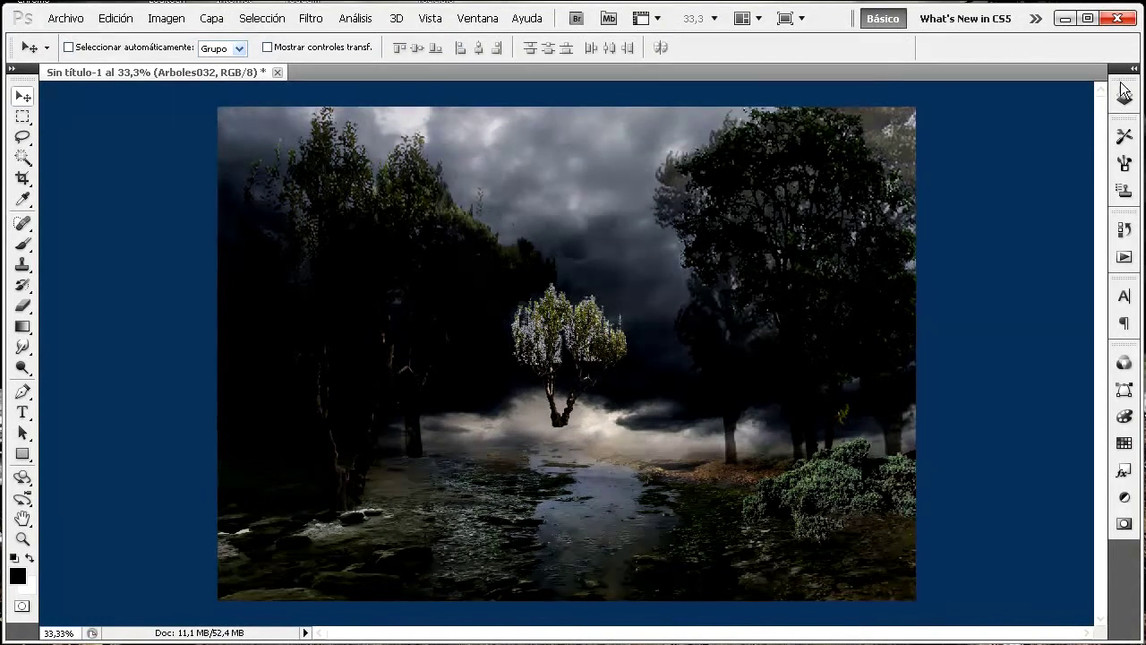
Rasterize the newly placed Arboles032 layer
{"action": "left_click", "coordinate": [1123, 99]}
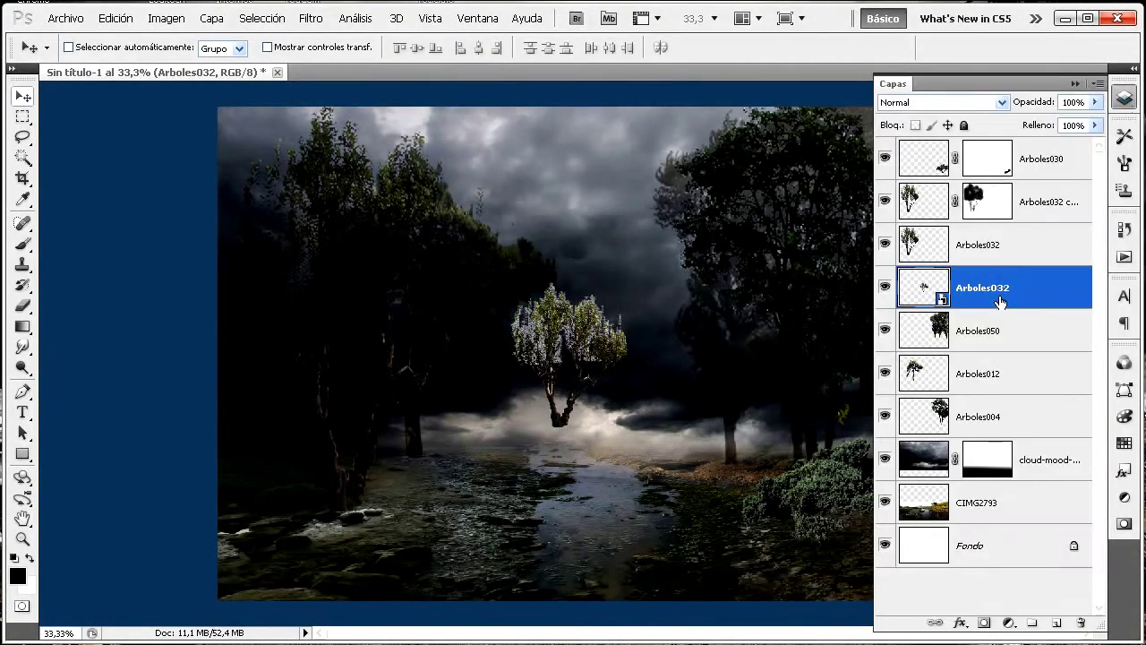
{"action": "right_click", "coordinate": [1003, 303]}
{"action": "left_click", "coordinate": [899, 466]}
{"action": "right_click", "coordinate": [981, 292]}
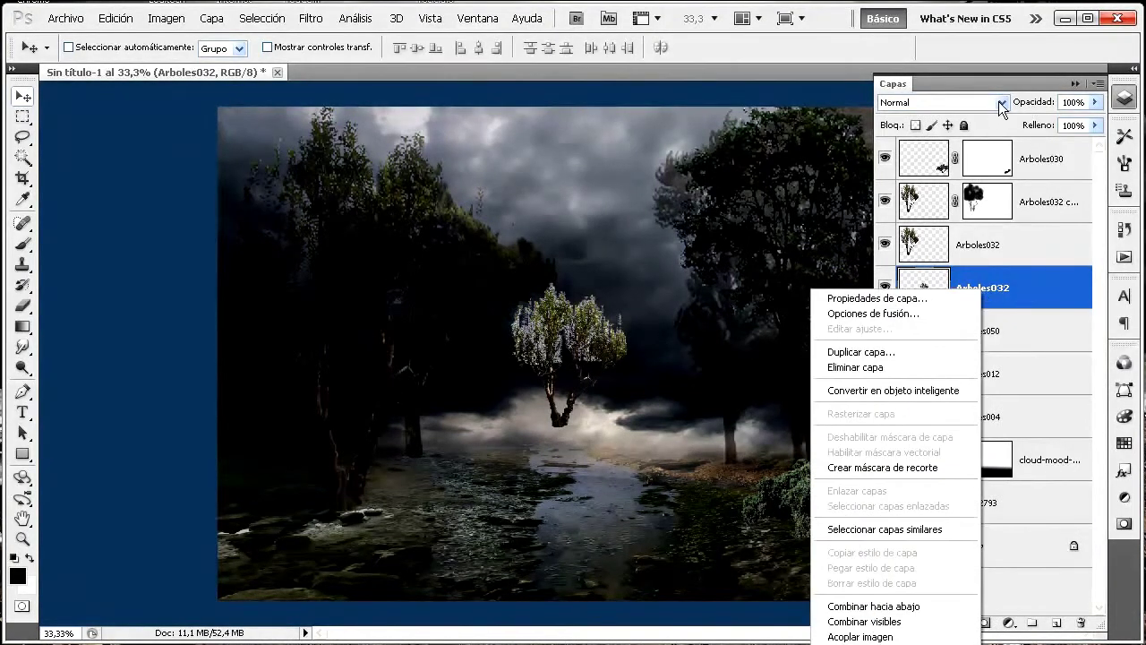
Set the new Arboles032 layer to Multiplicar and reorder it directly below the Arboles004 layer
{"action": "left_click", "coordinate": [1001, 104]}
{"action": "left_click", "coordinate": [1001, 104]}
{"action": "left_click", "coordinate": [932, 184]}
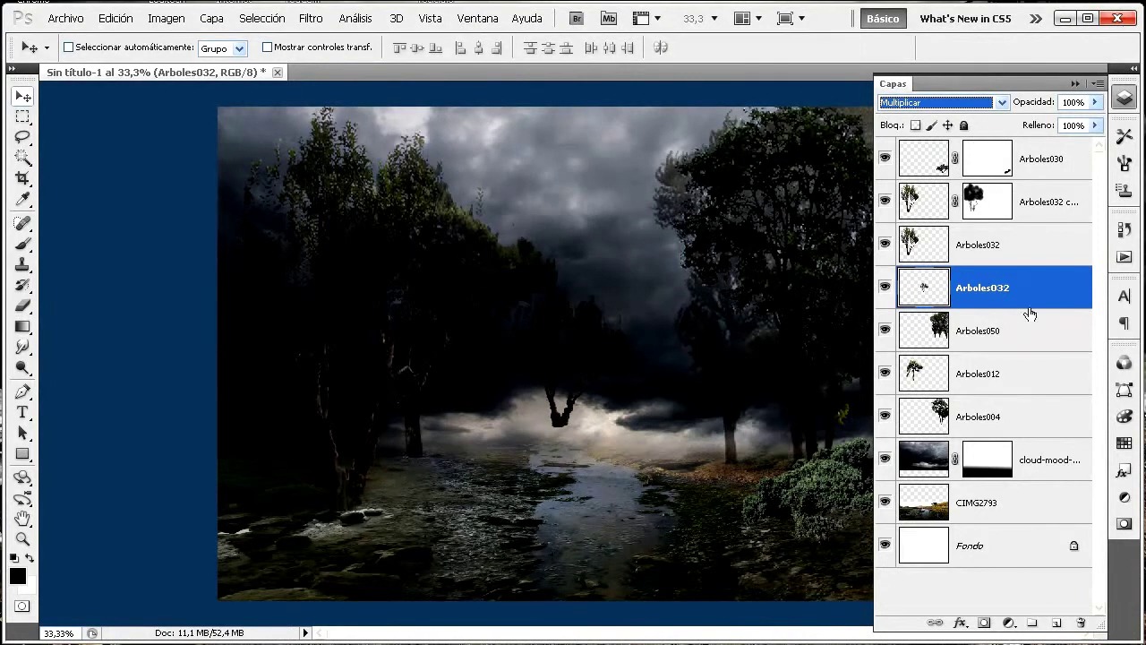
{"action": "left_click_drag", "start_coordinate": [1018, 296], "coordinate": [1012, 428]}
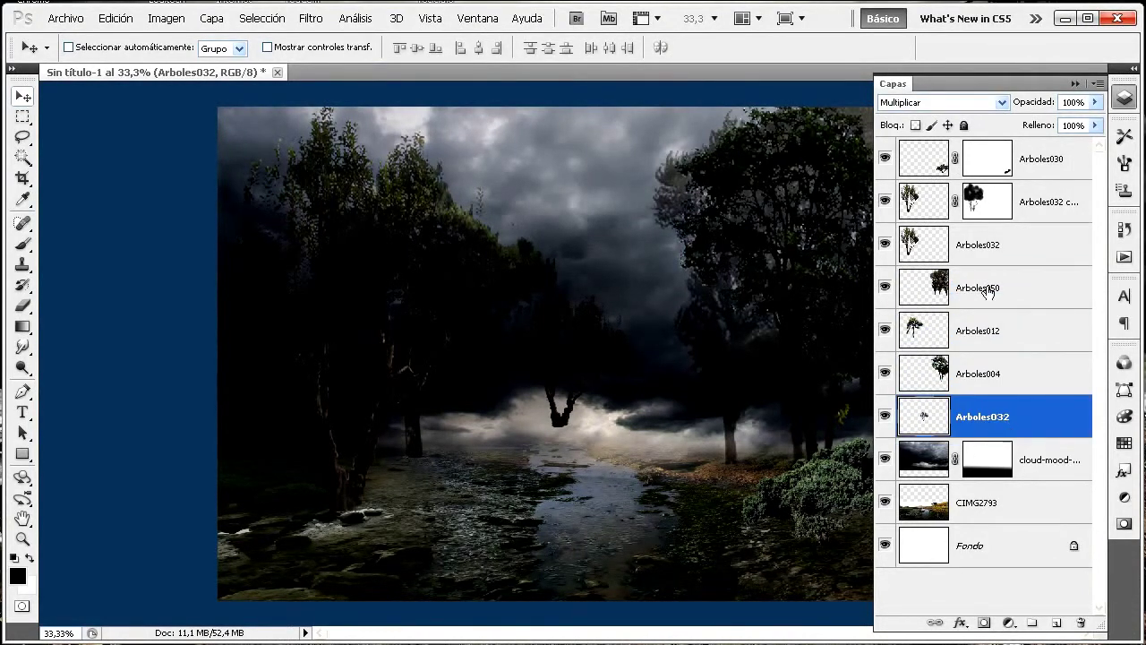
Enlarge the new Arboles032 tree to about 190% width and 279% height and position it at the far left edge of the scene
{"action": "left_click", "coordinate": [111, 19]}
{"action": "left_click", "coordinate": [202, 303]}
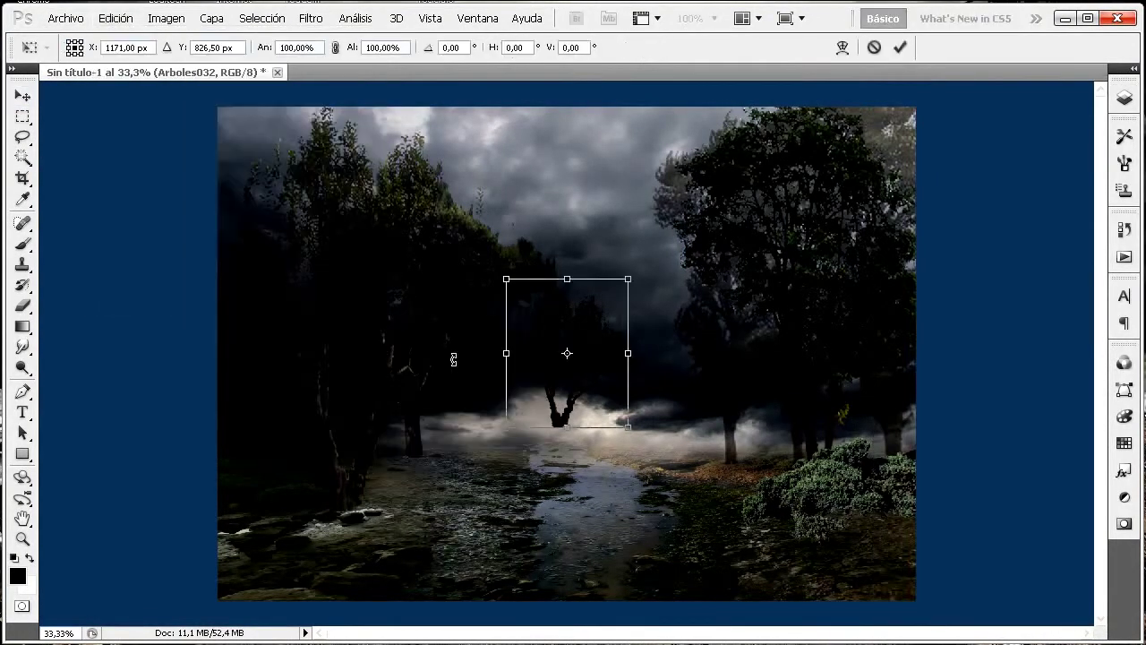
{"action": "left_click_drag", "start_coordinate": [522, 328], "coordinate": [261, 341]}
{"action": "left_click_drag", "start_coordinate": [368, 298], "coordinate": [480, 34]}
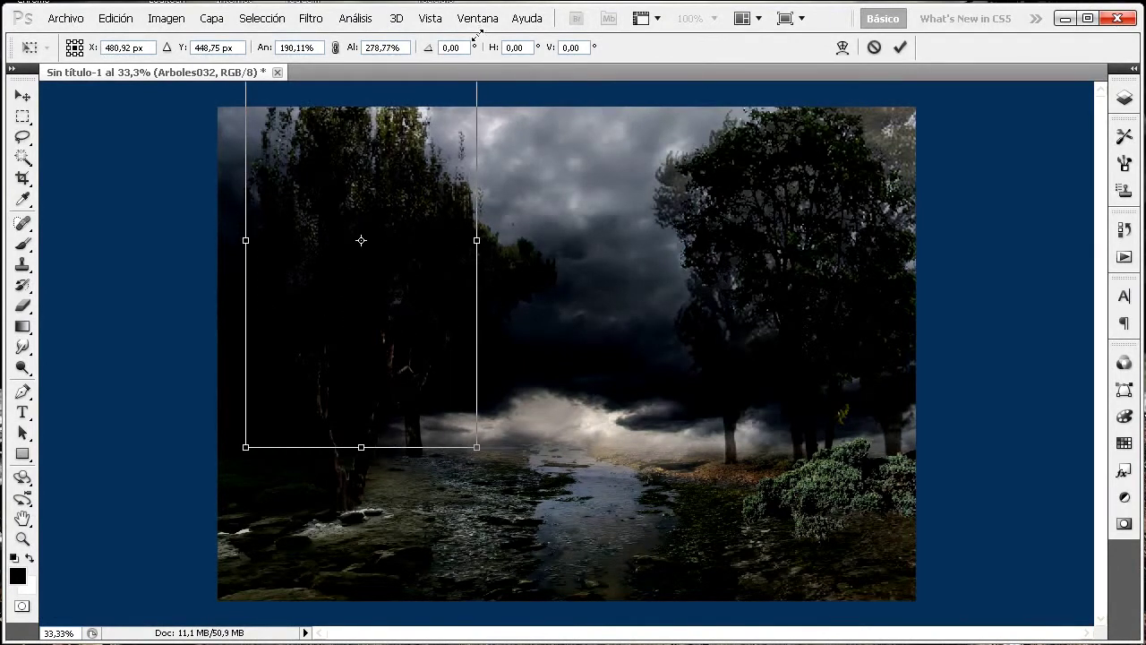
{"action": "left_click_drag", "start_coordinate": [281, 213], "coordinate": [231, 223]}
{"action": "key", "text": "Return"}
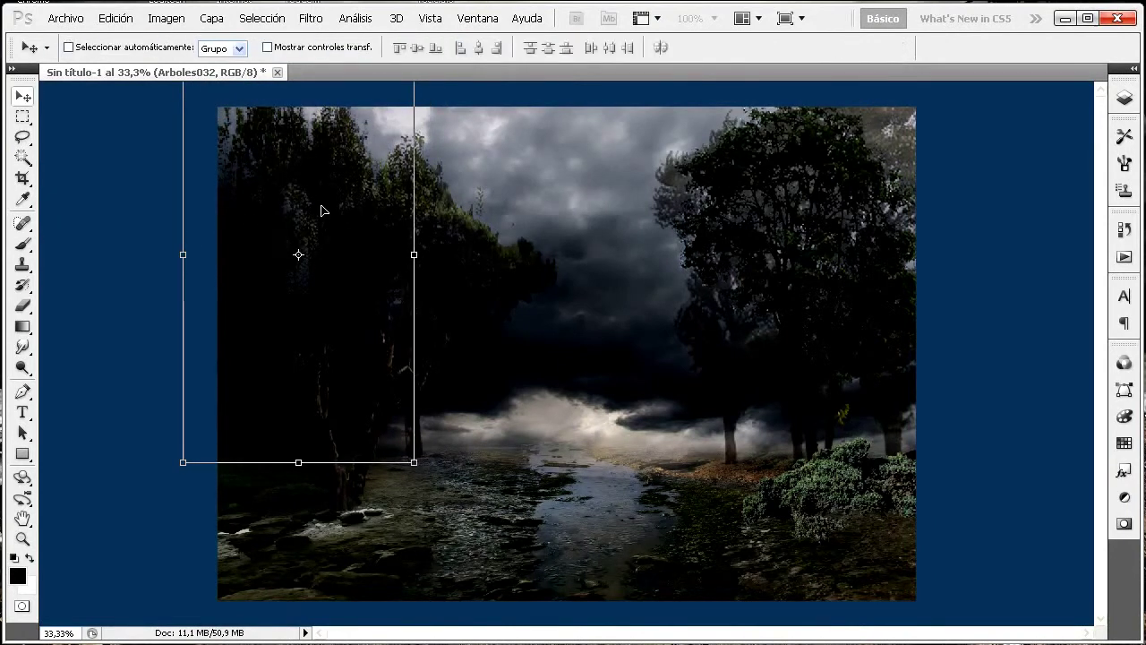
Lower the new Arboles032 layer's opacity to 61%
{"action": "left_click", "coordinate": [1123, 97]}
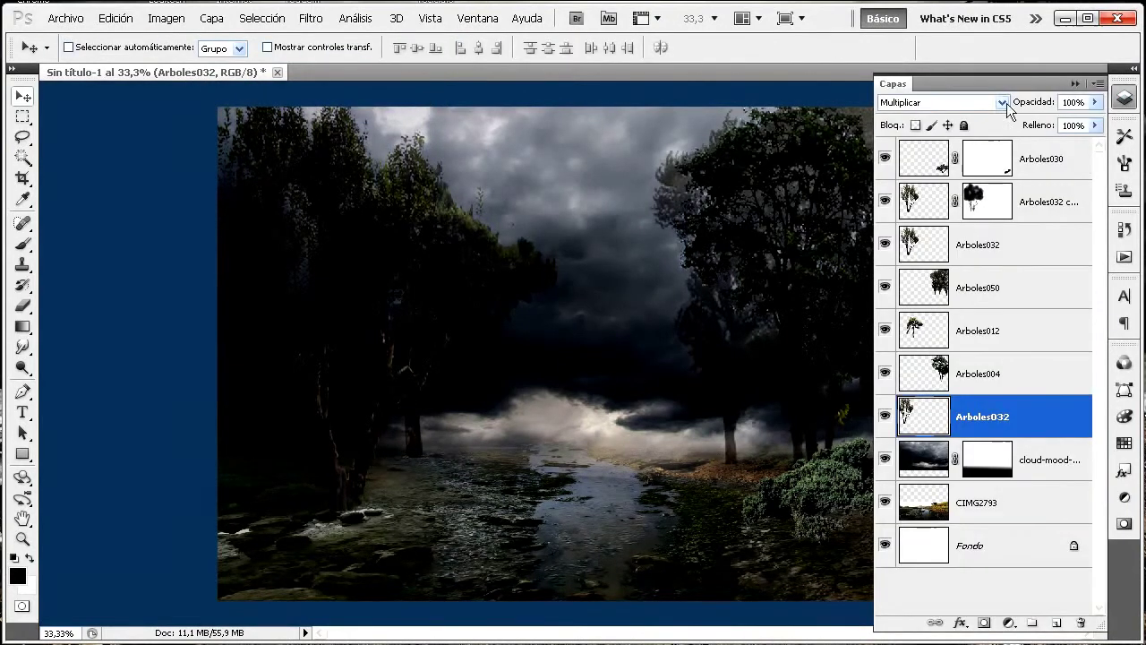
{"action": "left_click_drag", "start_coordinate": [1095, 102], "coordinate": [1064, 124]}
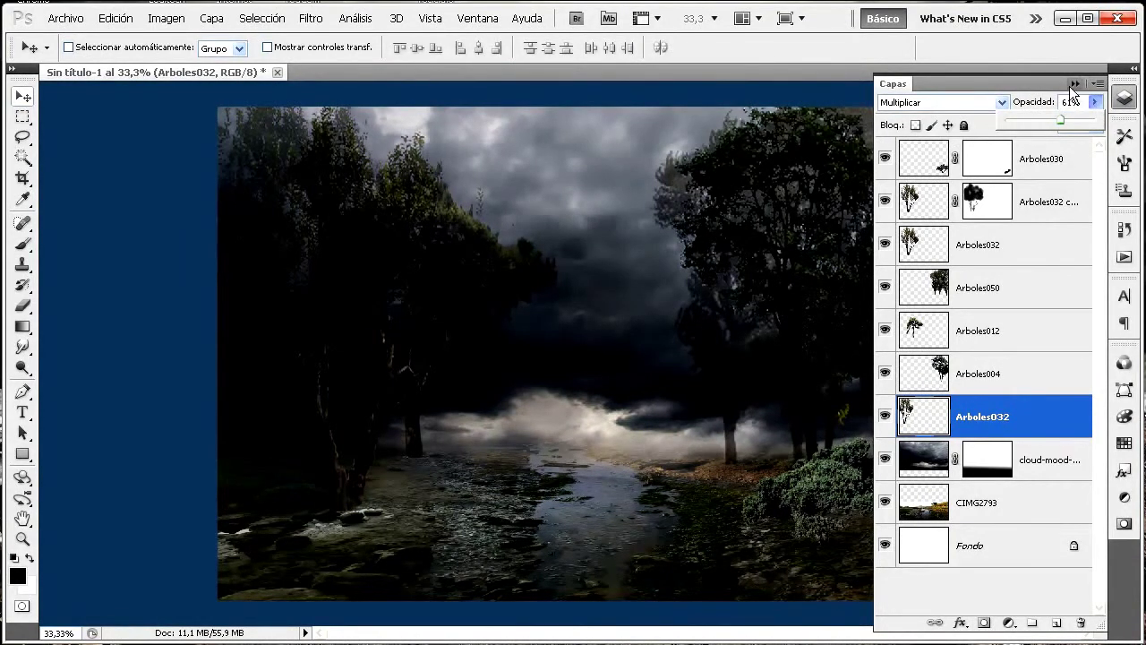
{"action": "left_click", "coordinate": [1071, 85]}
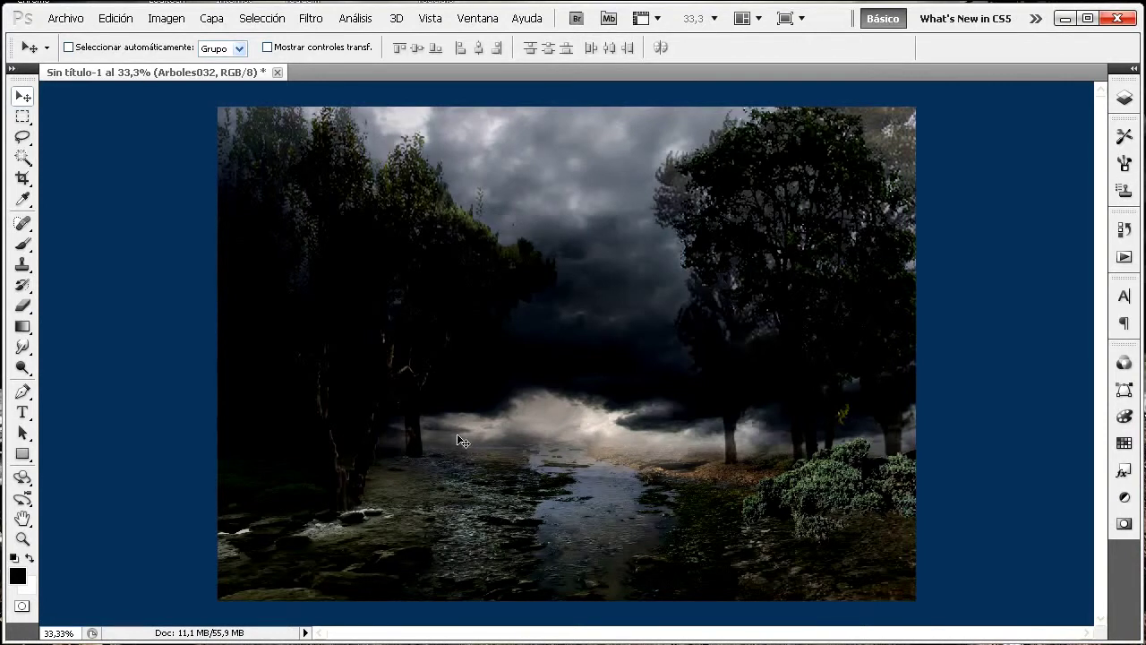
Compare the two upper Arboles032 tree layers by toggling their visibility, and duplicate the one directly above Arboles050
{"action": "left_click", "coordinate": [1130, 102]}
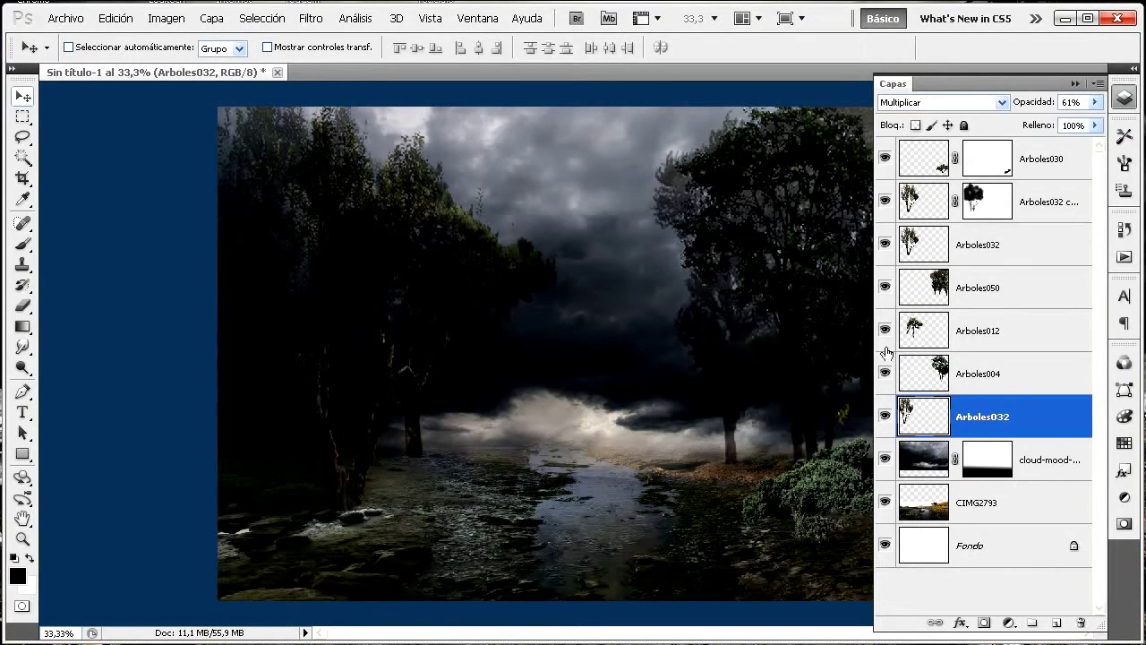
{"action": "left_click", "coordinate": [913, 249]}
{"action": "left_click", "coordinate": [882, 249]}
{"action": "left_click", "coordinate": [883, 245]}
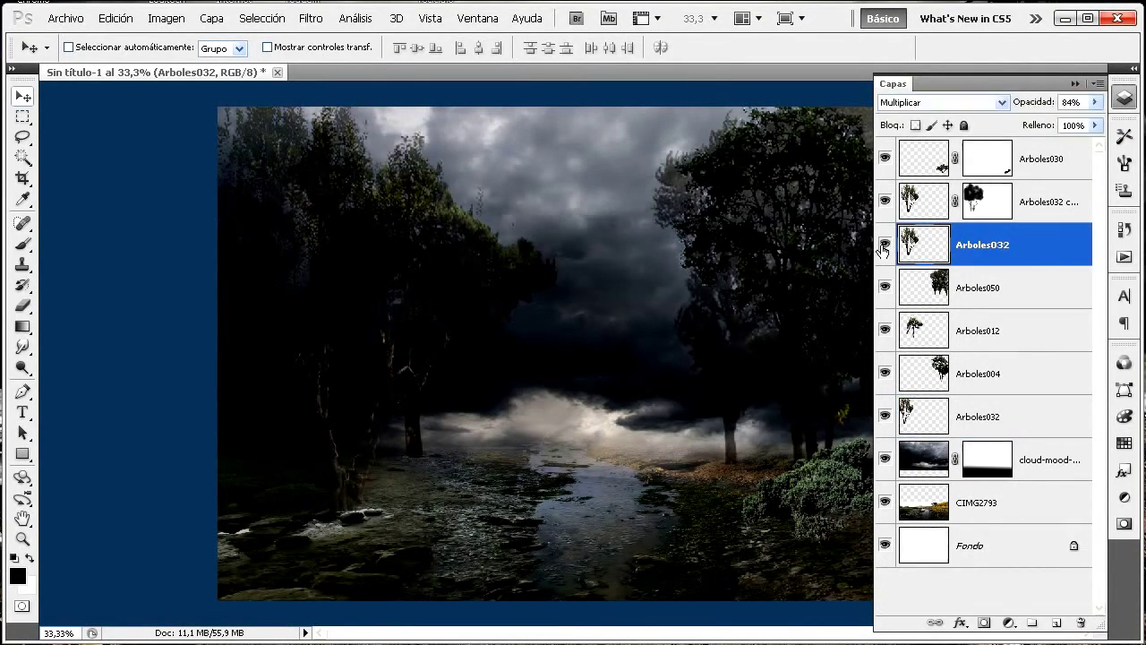
{"action": "left_click", "coordinate": [885, 205]}
{"action": "left_click", "coordinate": [885, 204]}
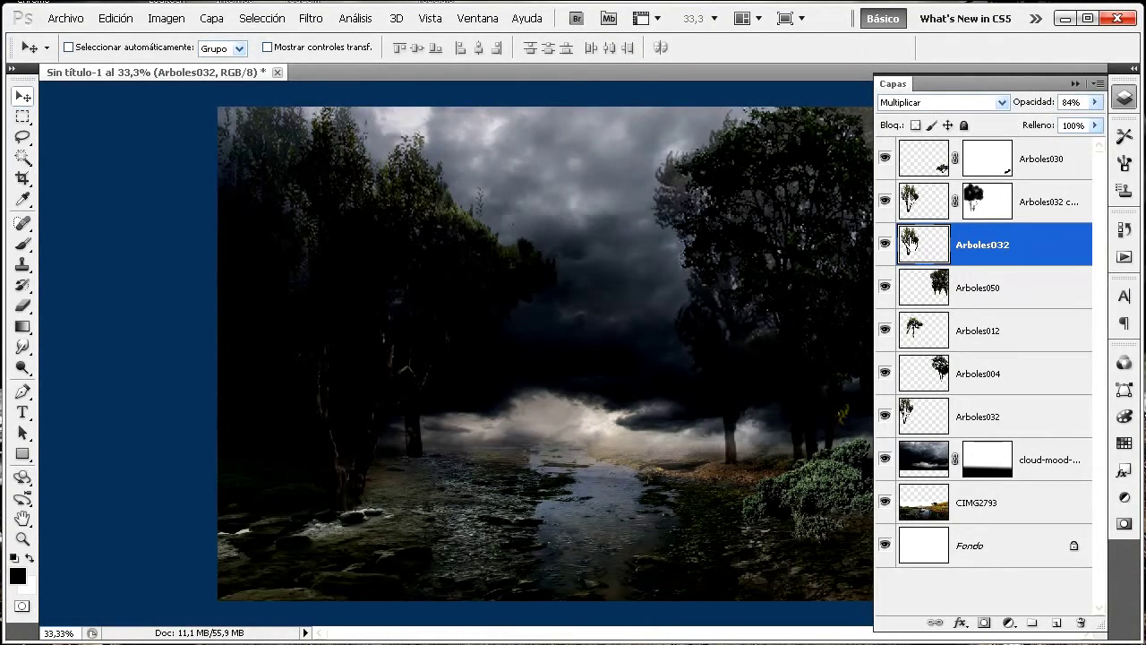
{"action": "left_click_drag", "start_coordinate": [1024, 243], "coordinate": [1057, 622]}
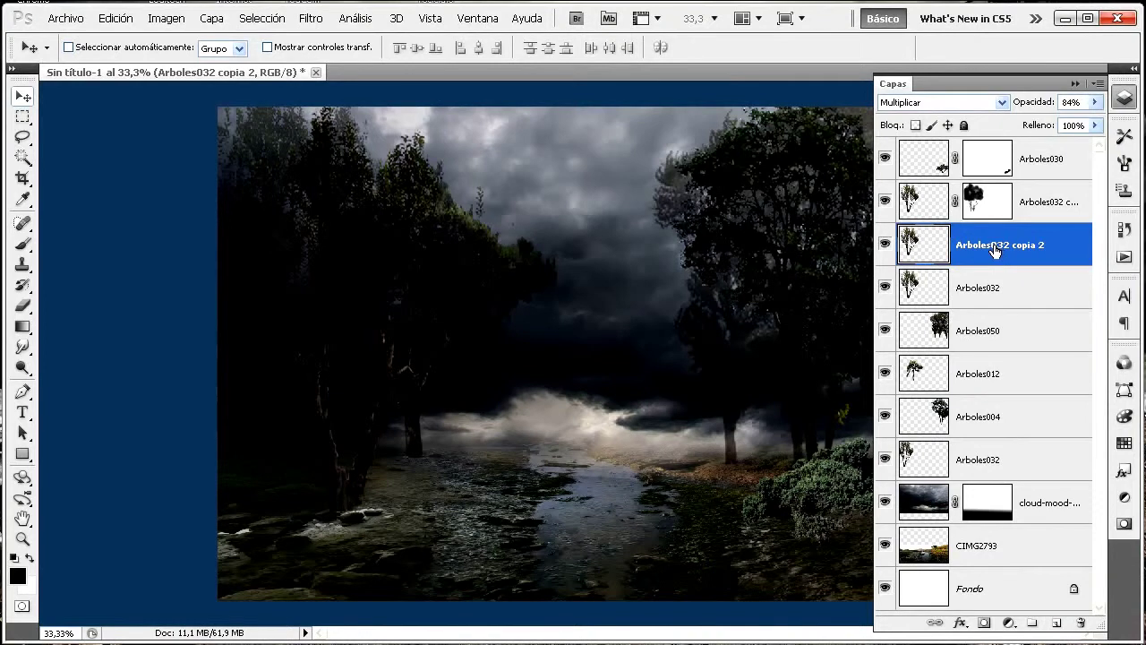
Bring up the transform options for the duplicated Arboles032 layer
{"action": "left_click", "coordinate": [117, 18]}
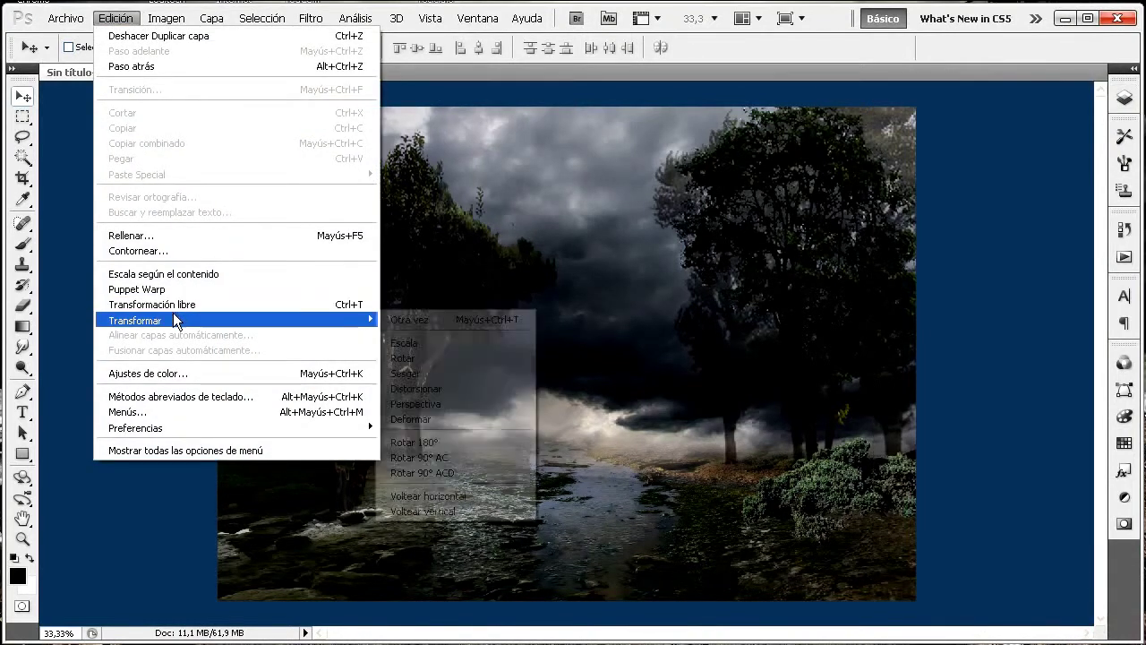
{"action": "mouse_move", "coordinate": [328, 330]}
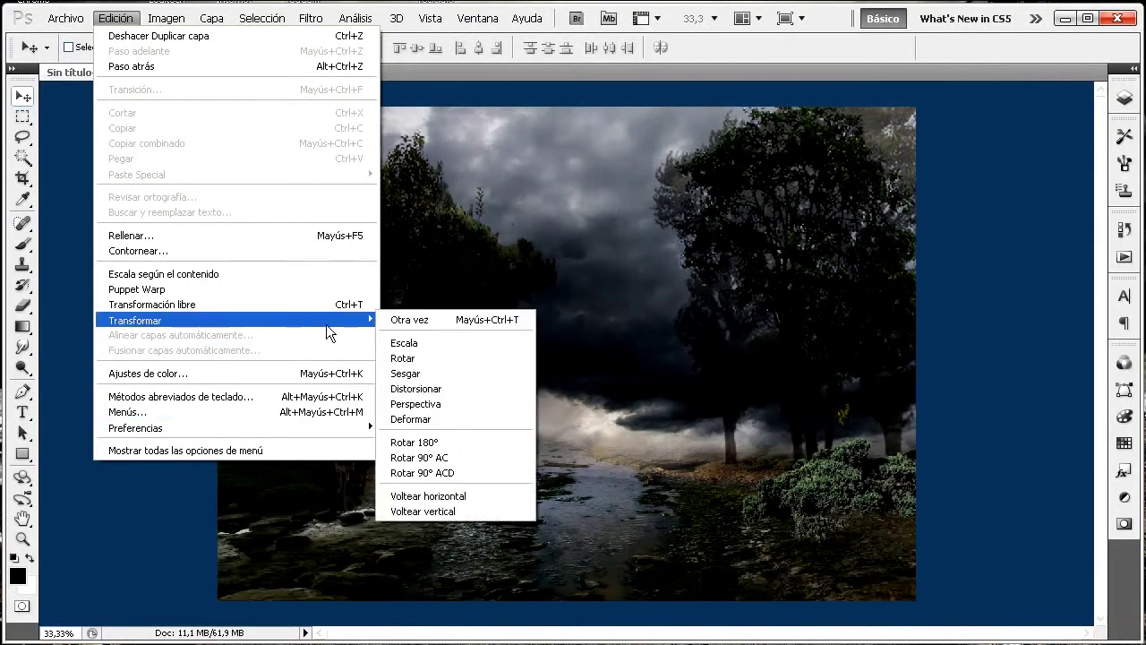
Flip the duplicated Arboles032 copia 2 tree layer vertically and move it over the river in the middle foreground
{"action": "left_click", "coordinate": [449, 511]}
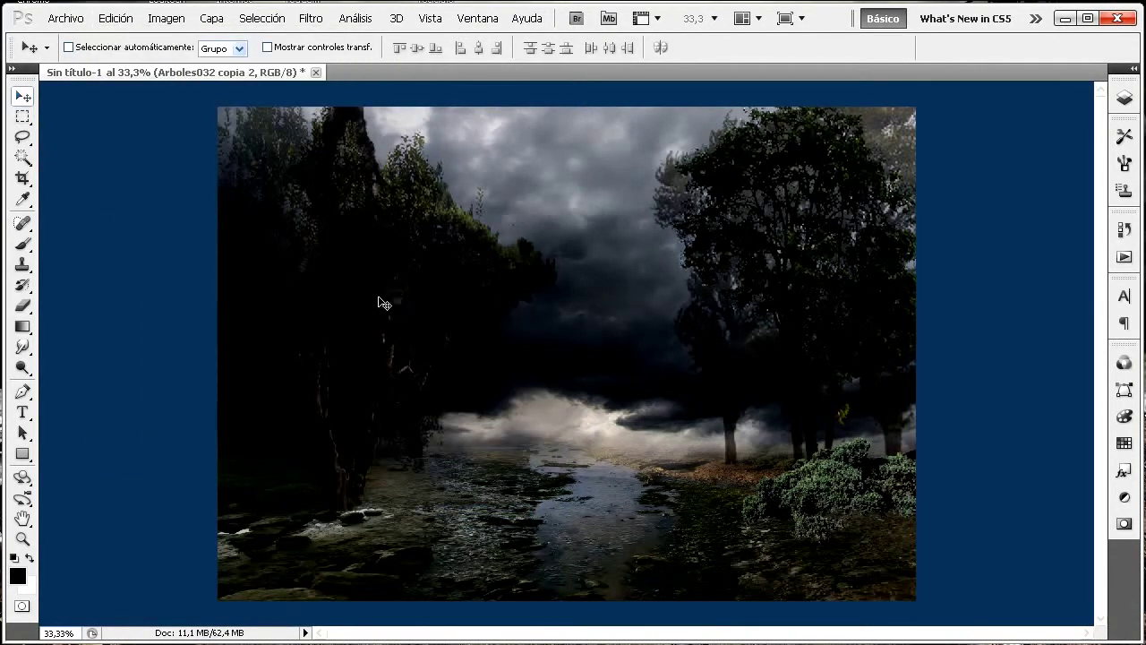
{"action": "left_click_drag", "start_coordinate": [364, 350], "coordinate": [572, 454]}
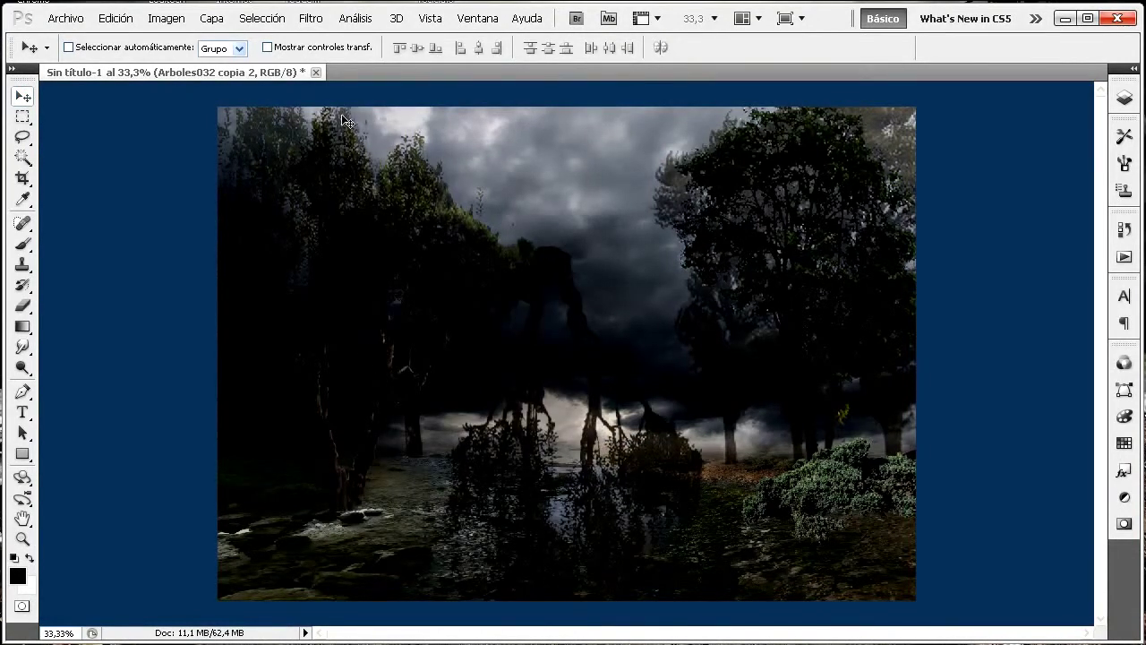
Darken the flipped Arboles032 copia 2 tree to a near-black silhouette using Hue/Saturation with lightness -98
{"action": "left_click", "coordinate": [171, 21]}
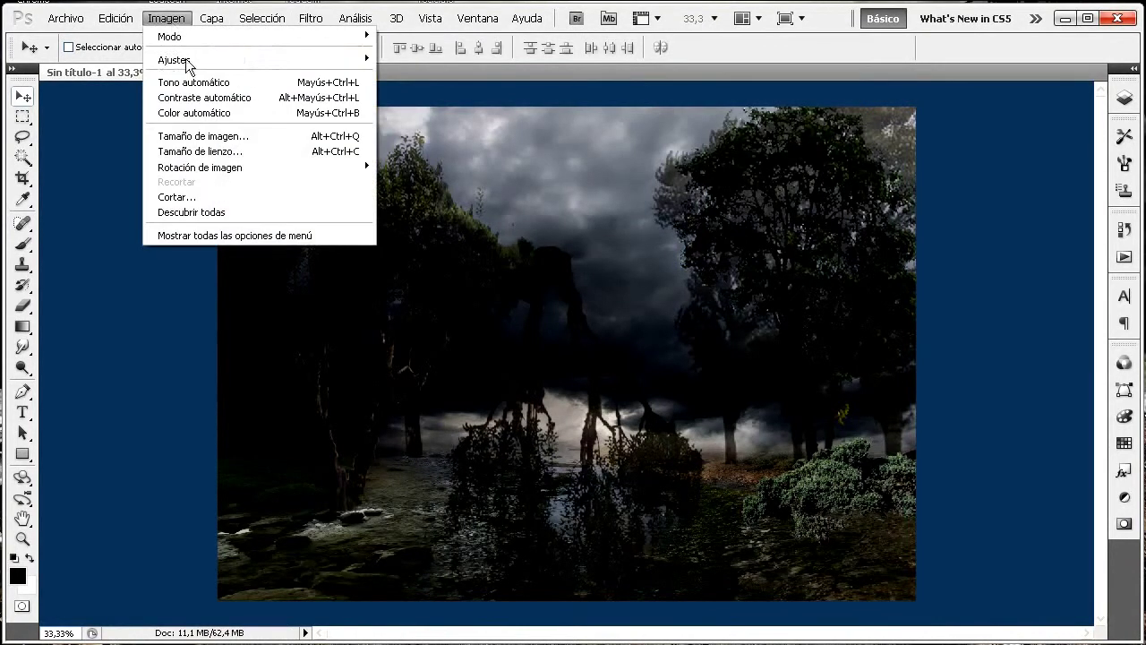
{"action": "mouse_move", "coordinate": [203, 60]}
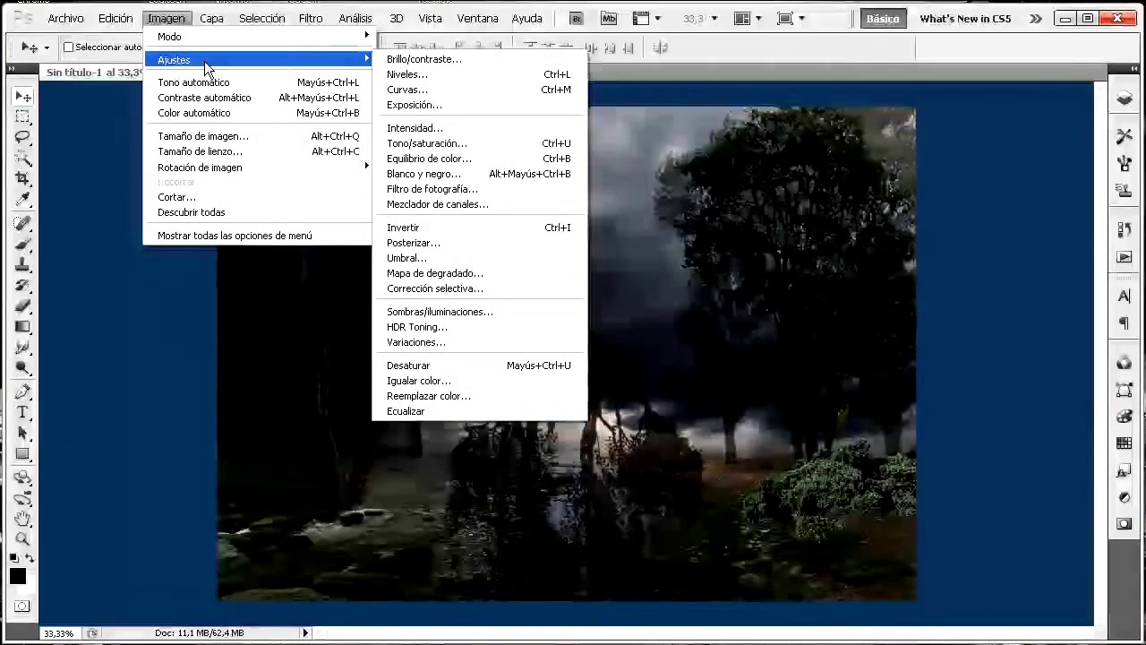
{"action": "left_click", "coordinate": [495, 146]}
{"action": "left_click_drag", "start_coordinate": [630, 145], "coordinate": [967, 144]}
{"action": "left_click_drag", "start_coordinate": [843, 365], "coordinate": [768, 365]}
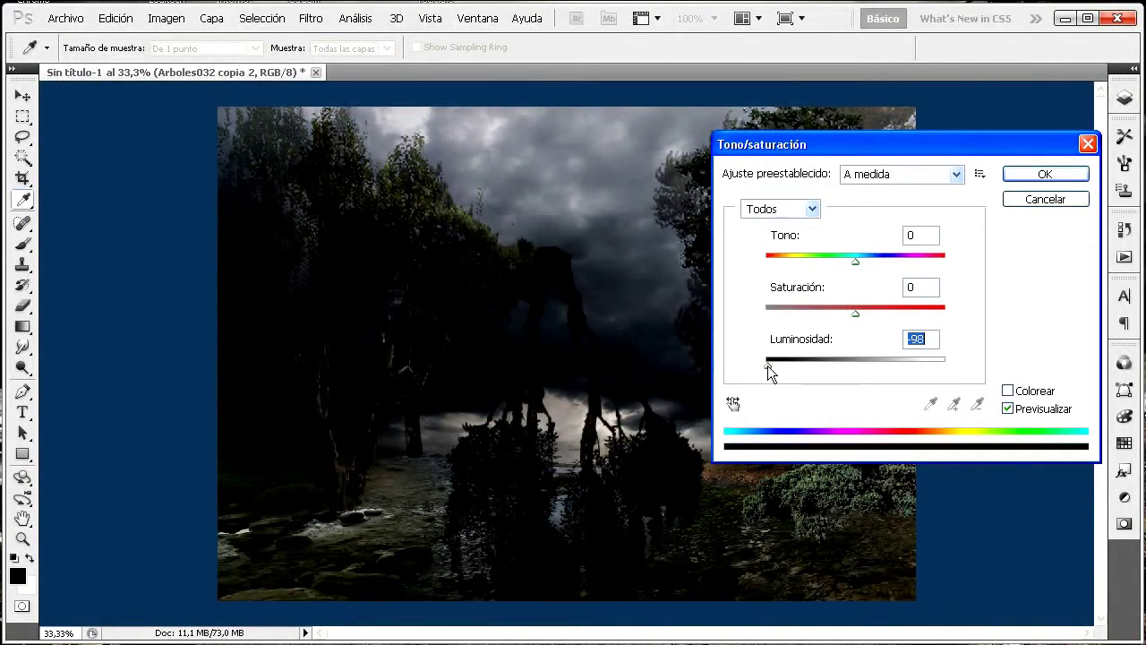
{"action": "left_click", "coordinate": [1045, 174]}
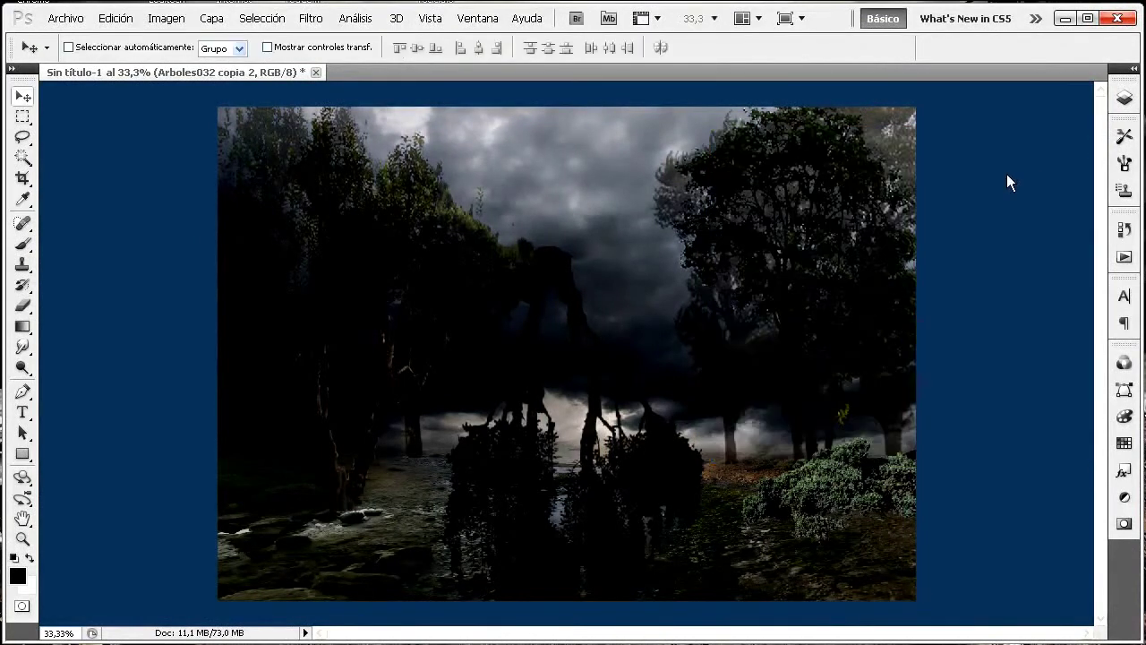
Free-transform the silhouette to about 59.6% width and 26.7% height and place it below the large left tree's trunk
{"action": "left_click", "coordinate": [115, 18]}
{"action": "left_click", "coordinate": [205, 305]}
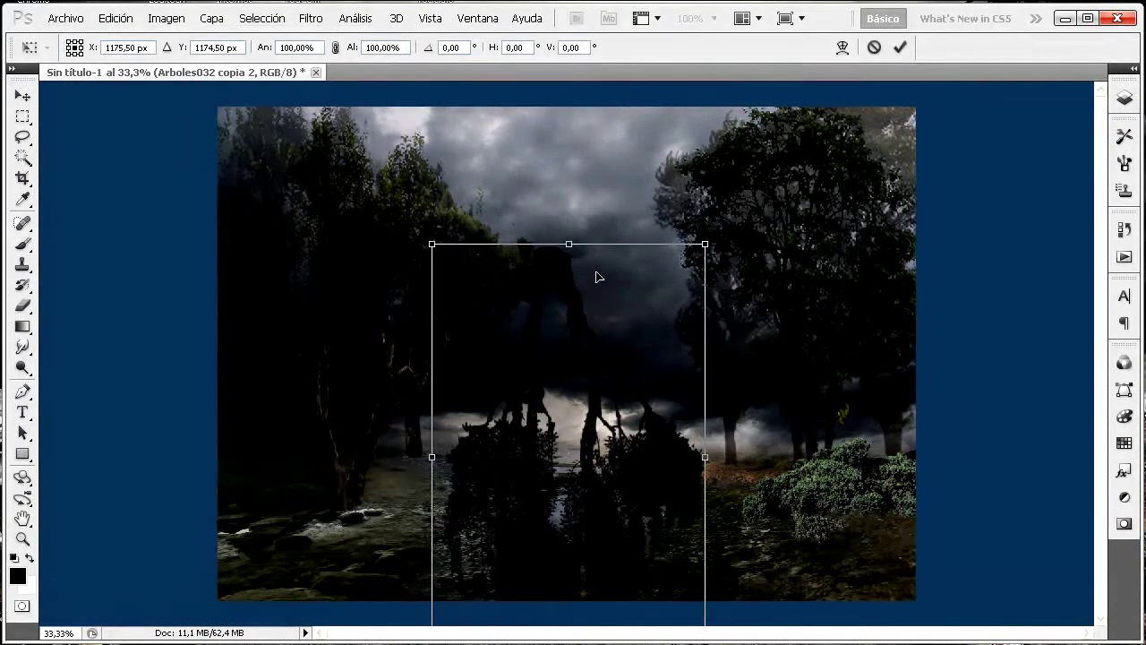
{"action": "left_click_drag", "start_coordinate": [567, 244], "coordinate": [567, 414]}
{"action": "left_click_drag", "start_coordinate": [558, 496], "coordinate": [491, 361]}
{"action": "left_click_drag", "start_coordinate": [582, 560], "coordinate": [474, 414]}
{"action": "left_click_drag", "start_coordinate": [402, 338], "coordinate": [390, 528]}
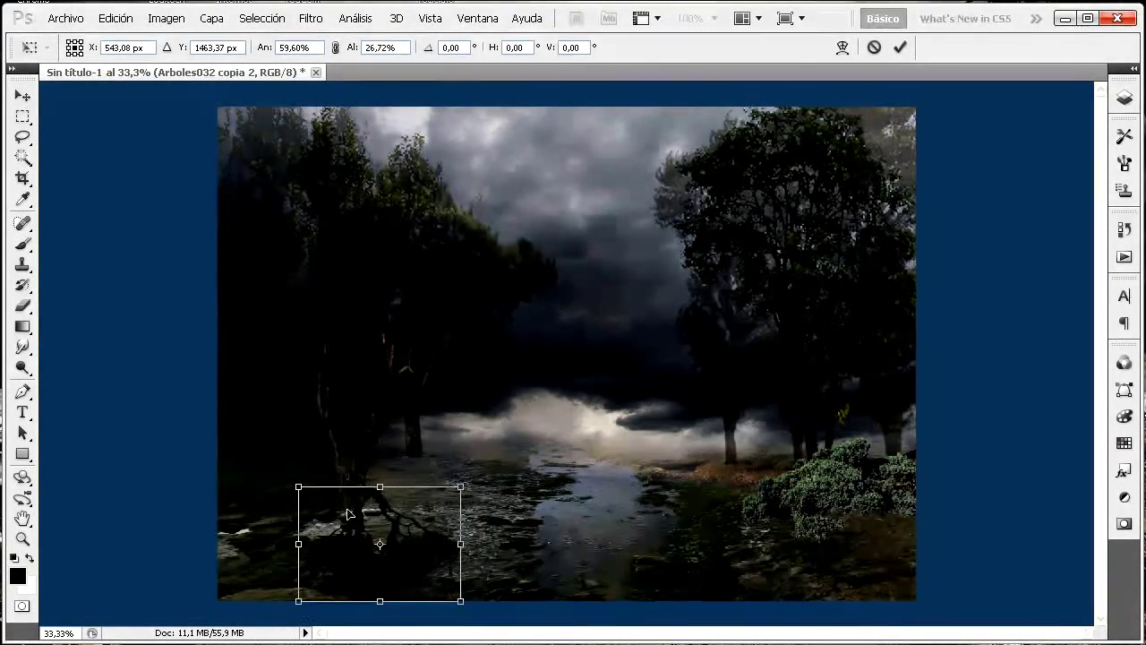
Distort the silhouette's corners so it spreads from the trunk base across the ground as a cast shadow, and apply the transform
{"action": "left_click_drag", "start_coordinate": [298, 486], "coordinate": [285, 513]}
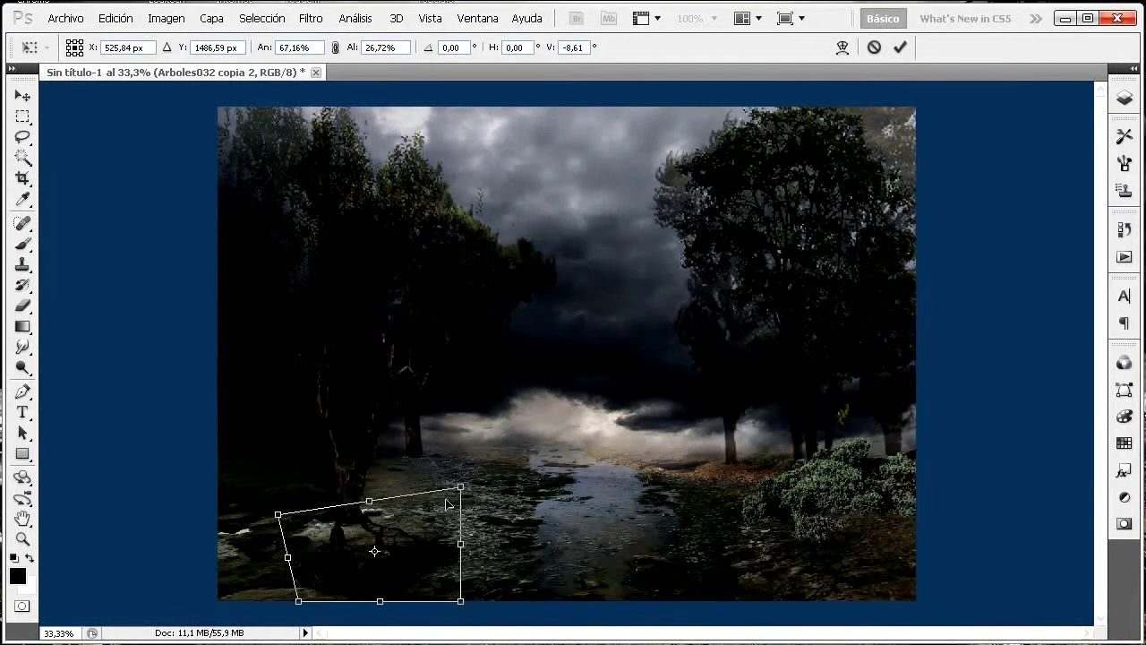
{"action": "left_click_drag", "start_coordinate": [464, 492], "coordinate": [513, 460]}
{"action": "left_click_drag", "start_coordinate": [462, 601], "coordinate": [573, 634]}
{"action": "left_click_drag", "start_coordinate": [377, 507], "coordinate": [379, 514]}
{"action": "left_click_drag", "start_coordinate": [282, 521], "coordinate": [256, 521]}
{"action": "left_click_drag", "start_coordinate": [512, 465], "coordinate": [582, 448]}
{"action": "mouse_move", "coordinate": [492, 485]}
{"action": "left_mouse_down"}
{"action": "mouse_move", "coordinate": [467, 488]}
{"action": "mouse_move", "coordinate": [497, 495]}
{"action": "mouse_move", "coordinate": [481, 494]}
{"action": "left_mouse_up"}
{"action": "key", "text": "Return"}
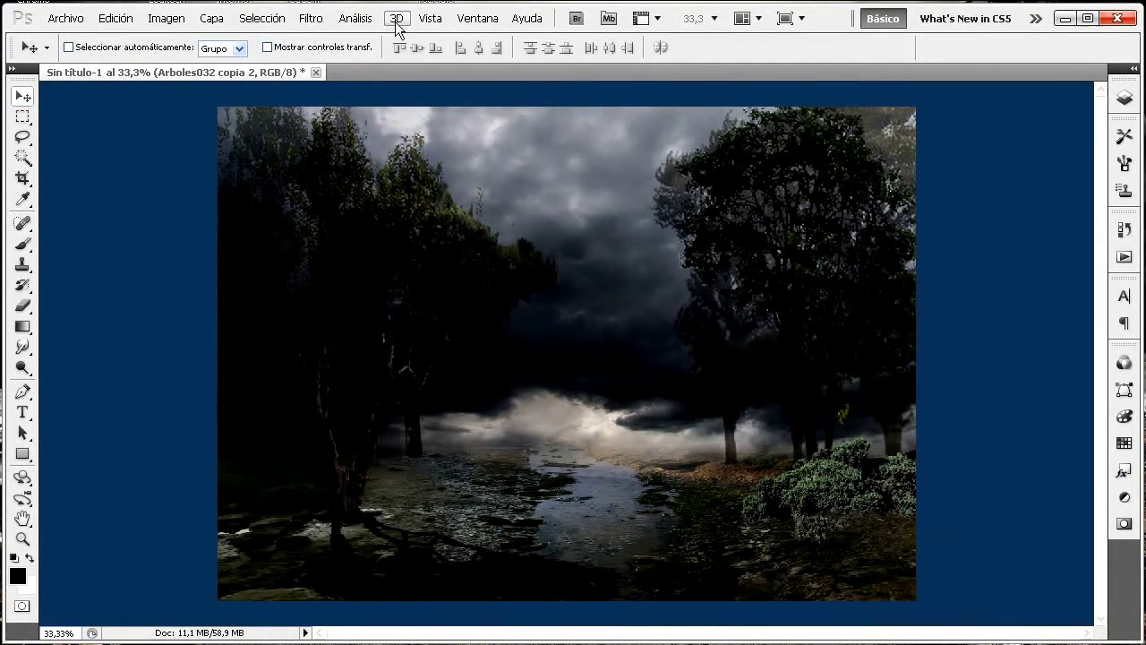
Soften the tree shadow with a Gaussian Blur of 5.1 pixels radius
{"action": "left_click", "coordinate": [309, 20]}
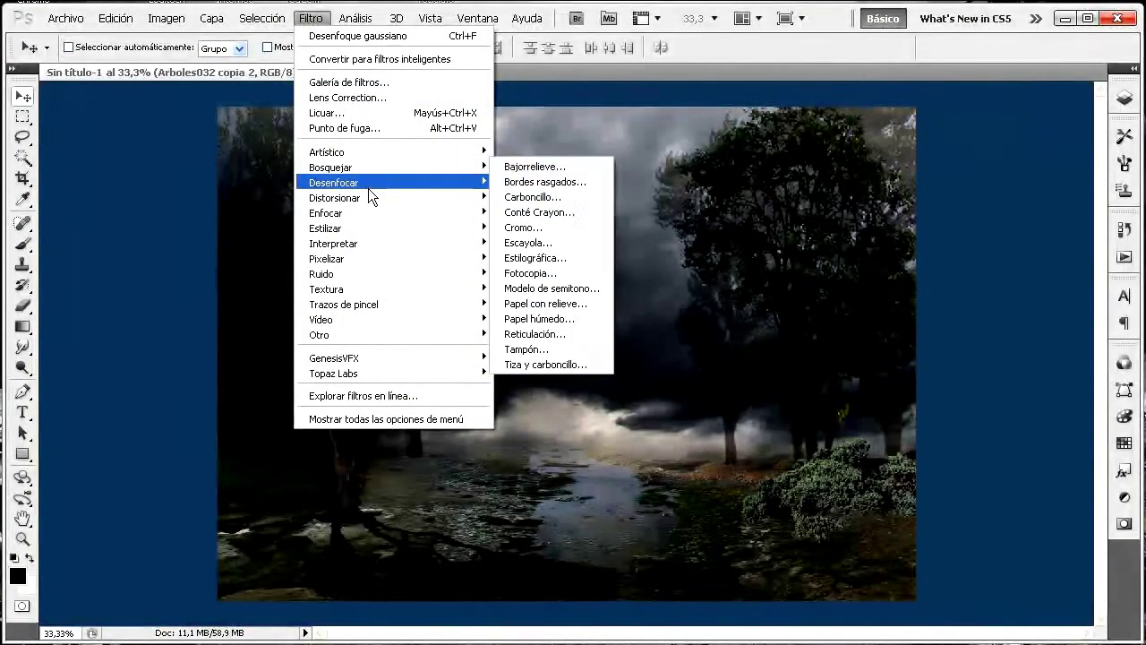
{"action": "mouse_move", "coordinate": [376, 182]}
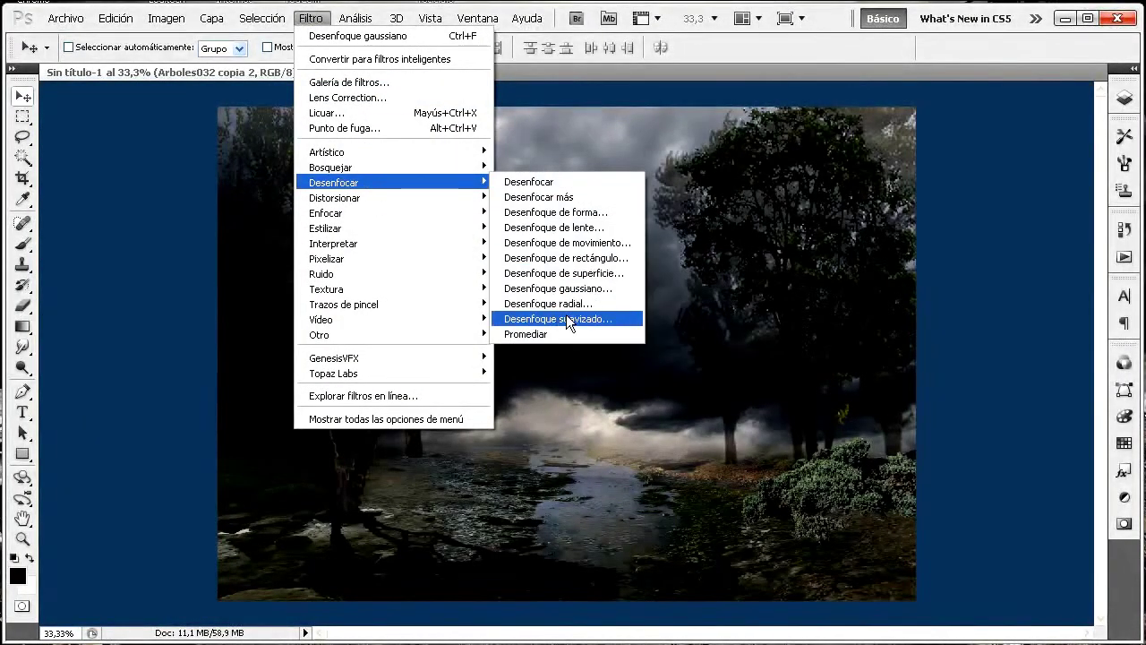
{"action": "left_click", "coordinate": [591, 290]}
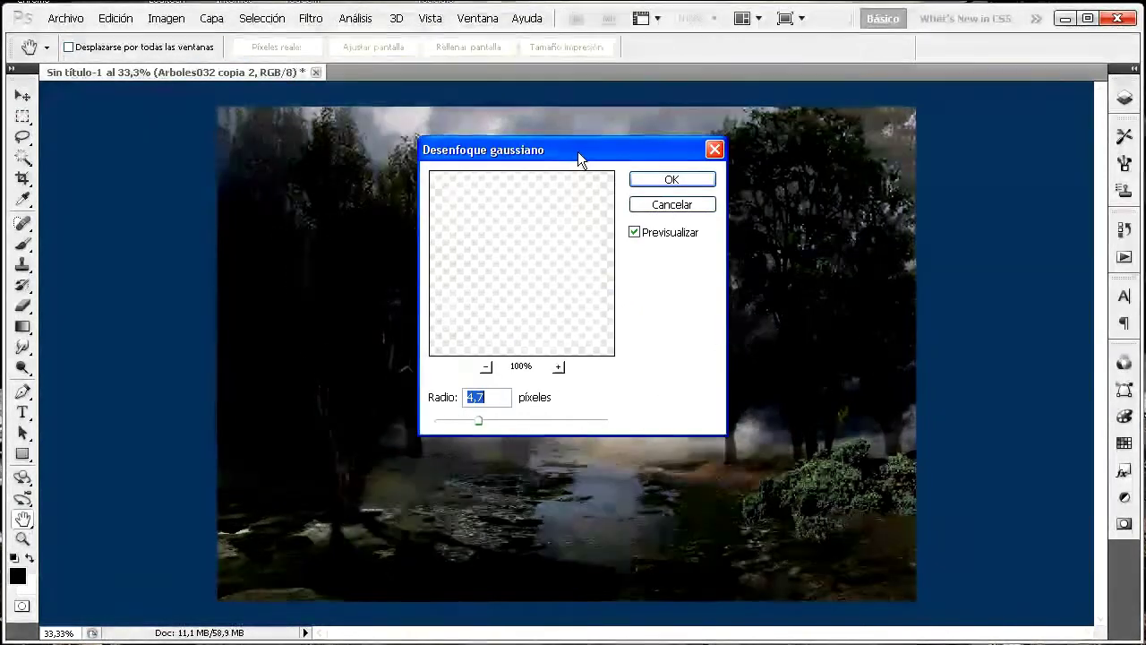
{"action": "left_click_drag", "start_coordinate": [570, 154], "coordinate": [802, 157]}
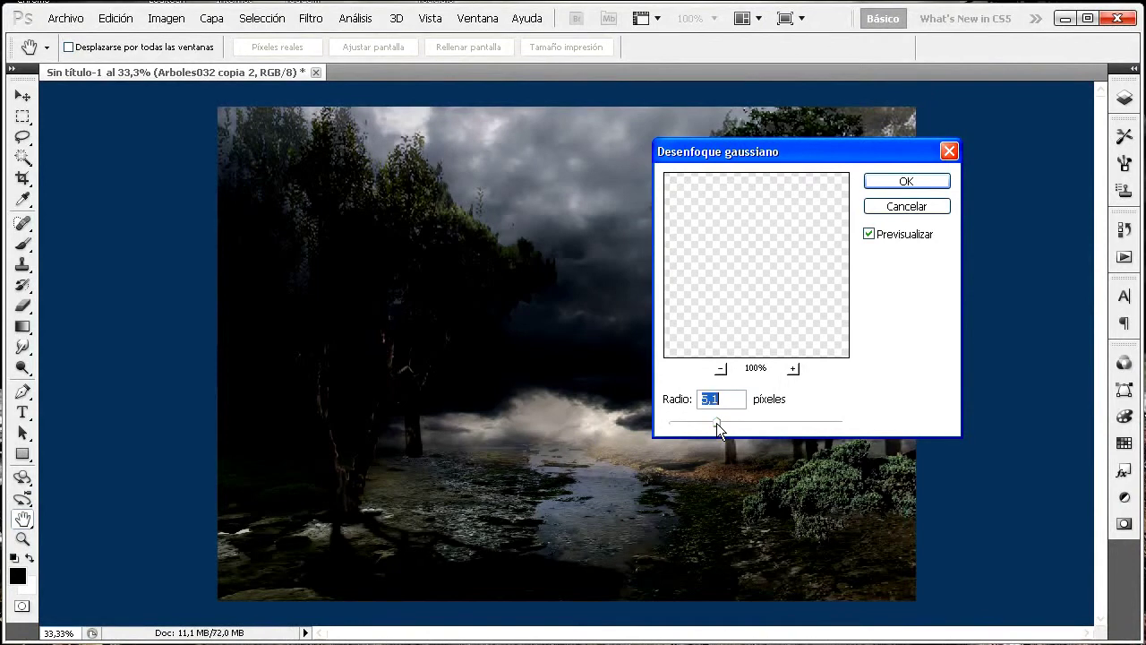
{"action": "left_click", "coordinate": [905, 181]}
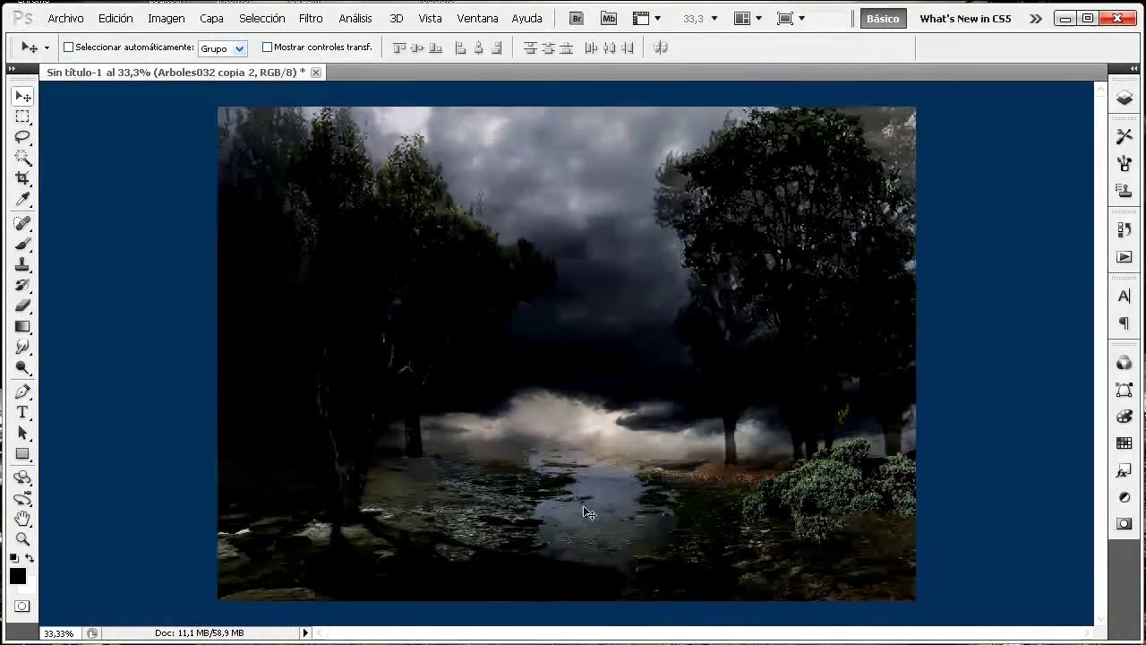
Add a layer mask to the shadow layer and fade the shadow's lower end with a soft 102 px black brush at 53% opacity
{"action": "left_click", "coordinate": [1125, 100]}
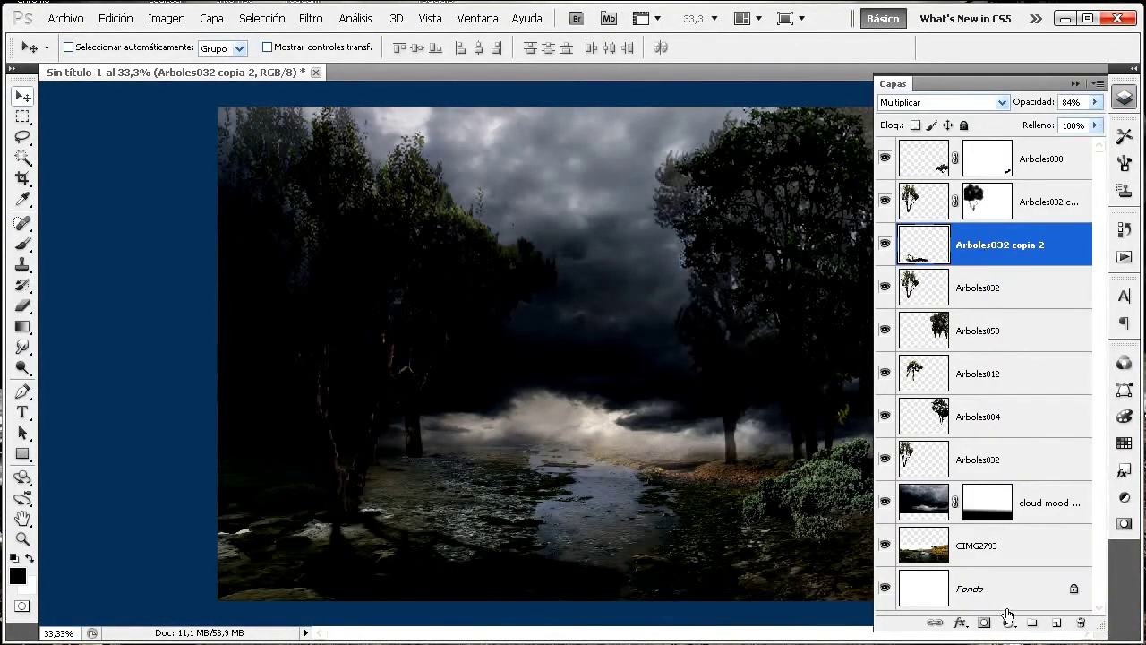
{"action": "left_click", "coordinate": [984, 622]}
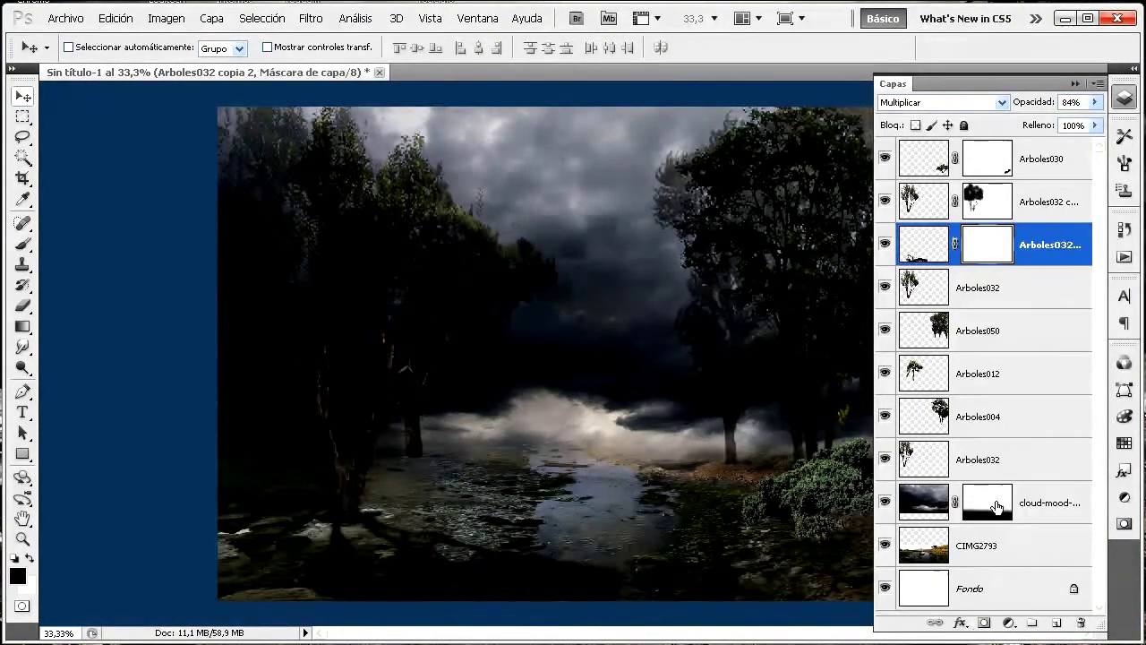
{"action": "left_click", "coordinate": [23, 243]}
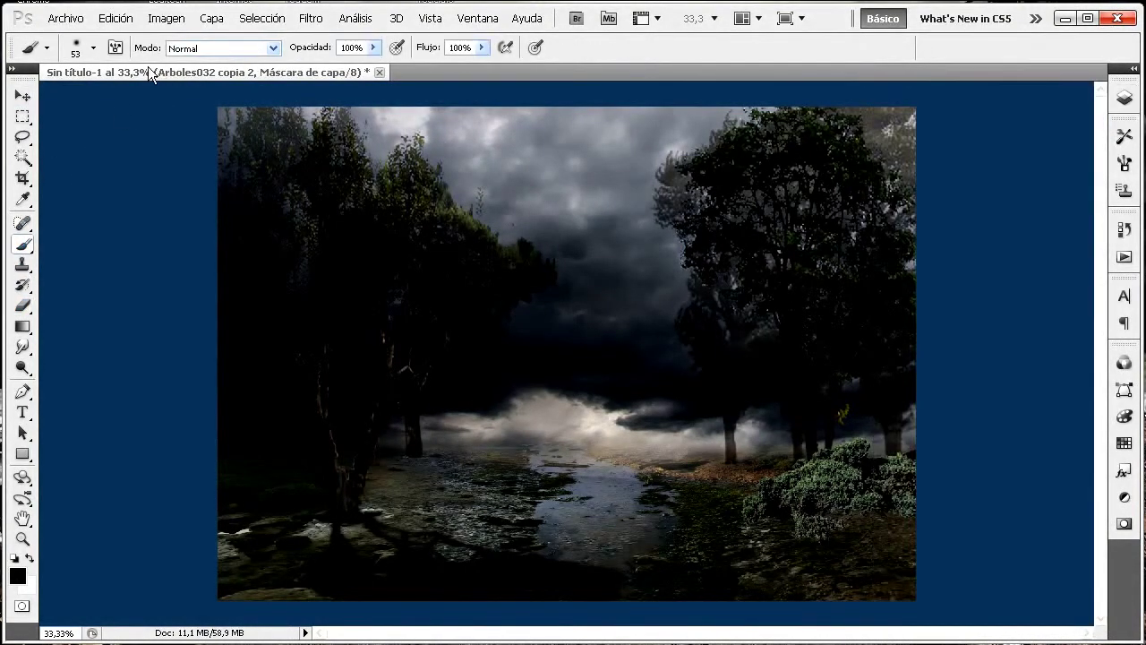
{"action": "left_click", "coordinate": [374, 47]}
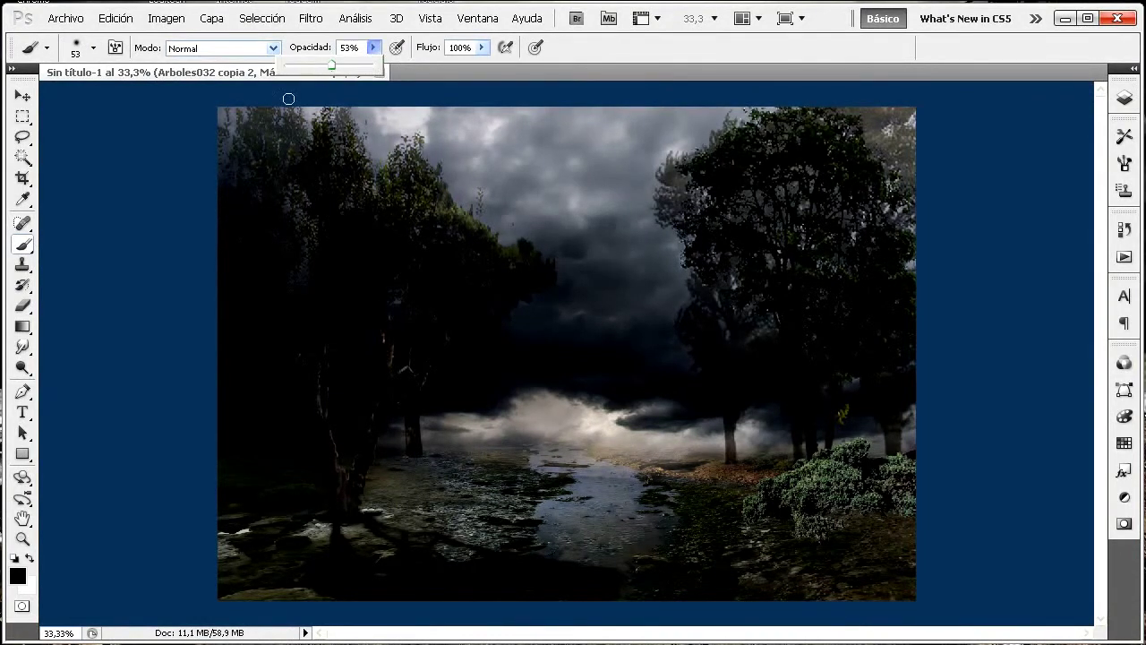
{"action": "left_click", "coordinate": [94, 48]}
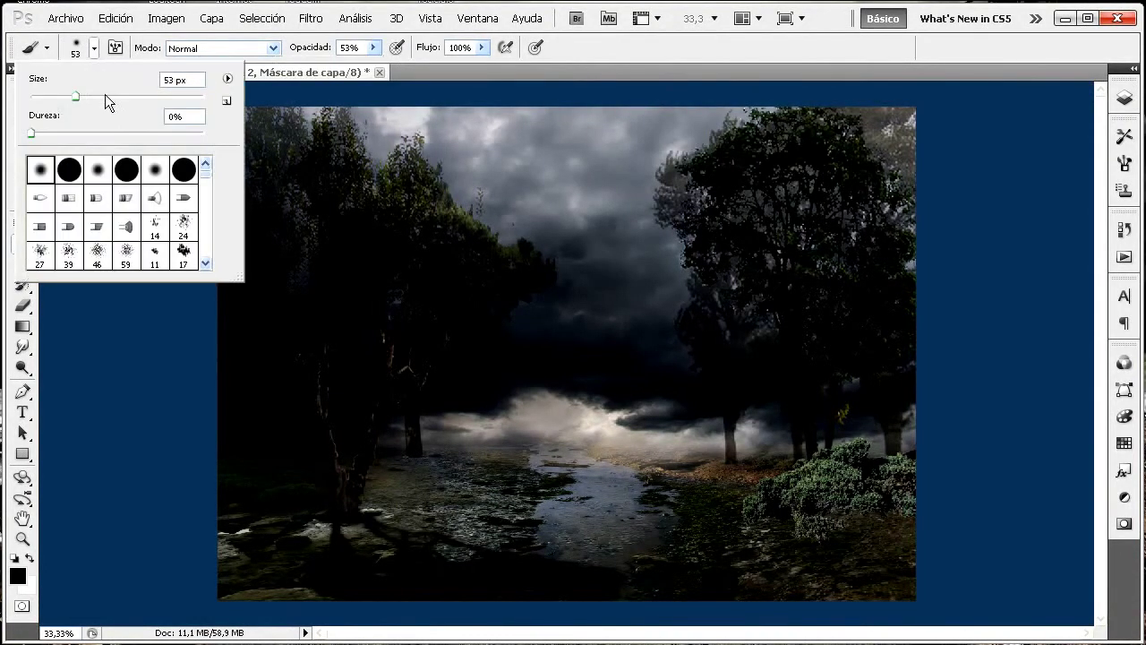
{"action": "left_click_drag", "start_coordinate": [111, 97], "coordinate": [118, 96]}
{"action": "left_click", "coordinate": [604, 597]}
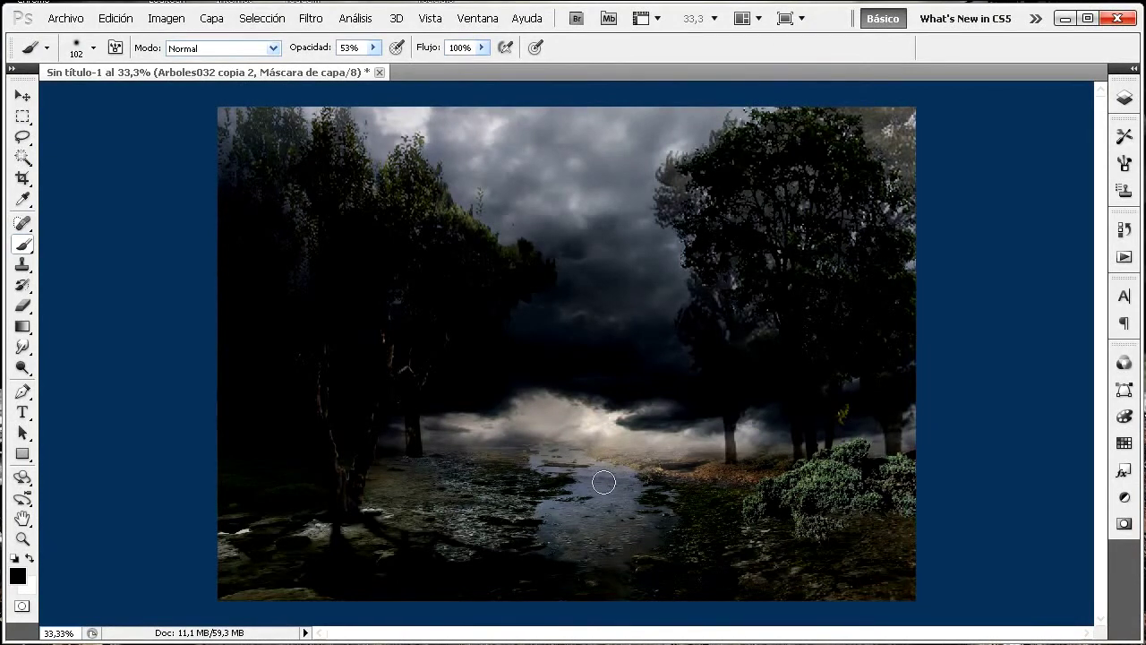
{"action": "left_click", "coordinate": [1133, 98]}
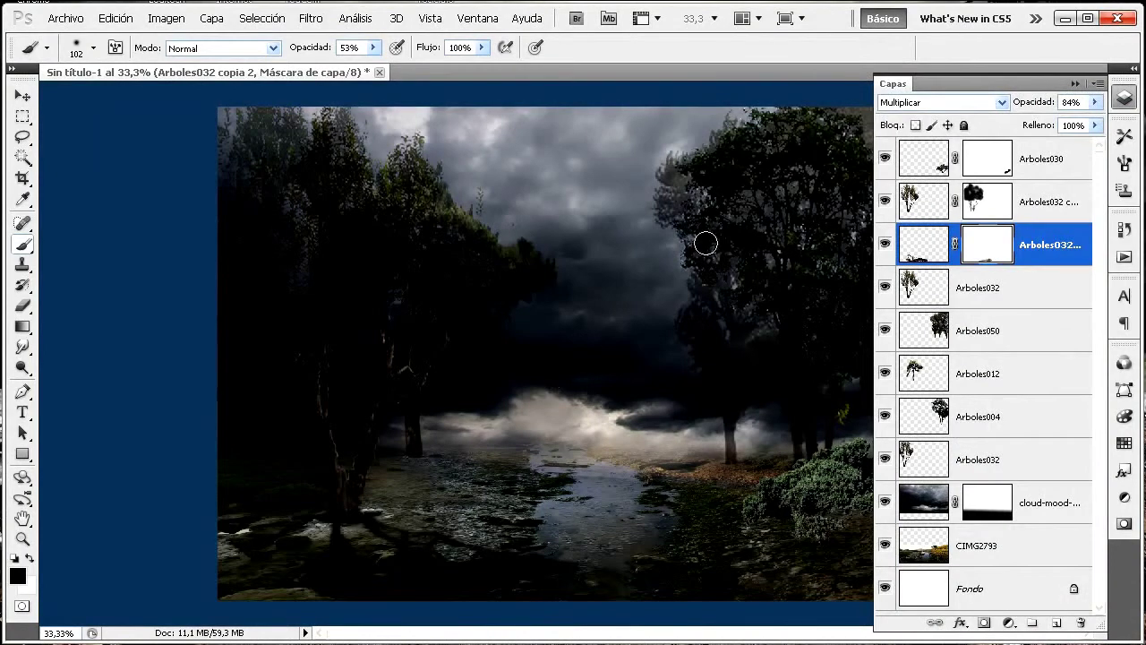
Select the Arboles012 tree layer, toggle its visibility to identify it, and duplicate the layer
{"action": "left_click", "coordinate": [22, 96]}
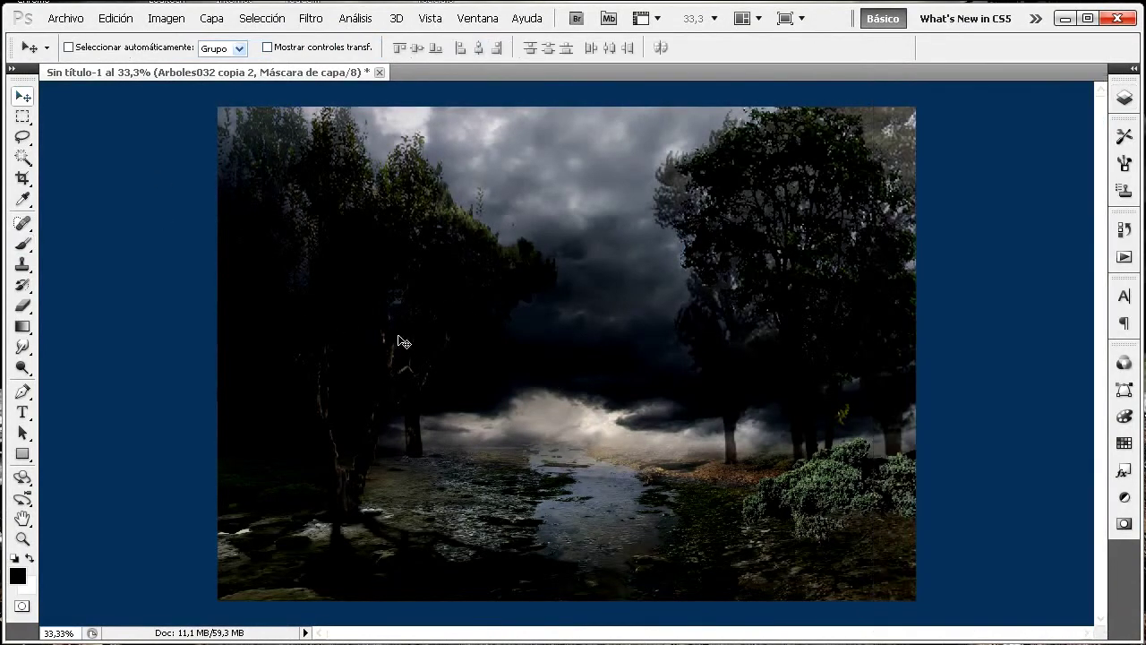
{"action": "right_click", "coordinate": [410, 421]}
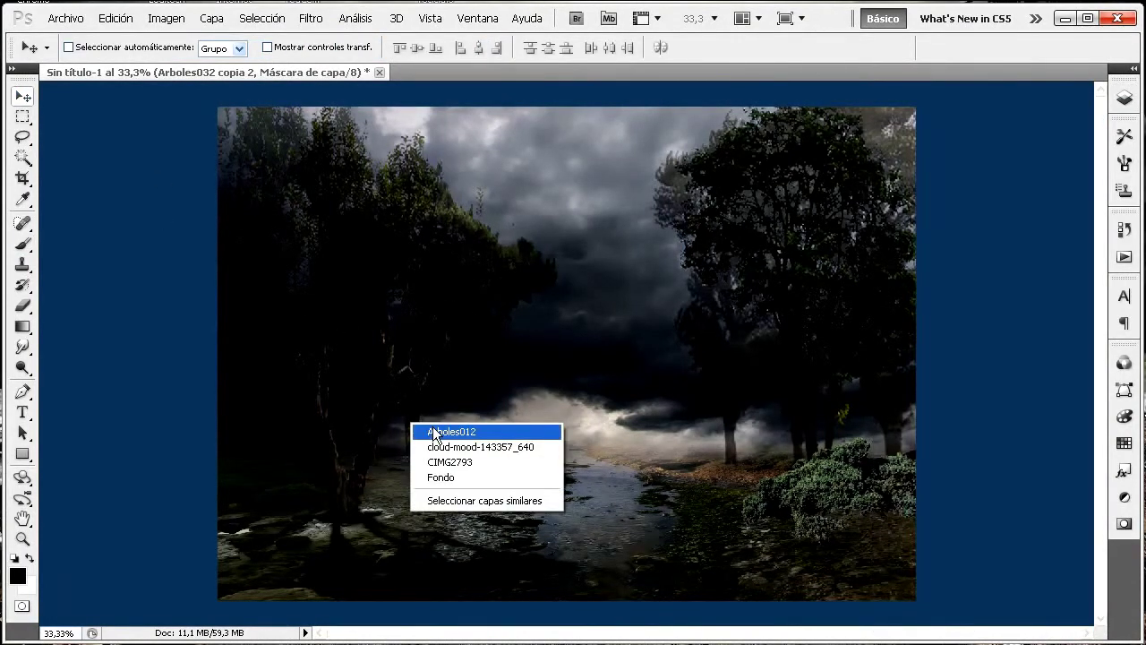
{"action": "left_click", "coordinate": [430, 432]}
{"action": "left_click", "coordinate": [1125, 98]}
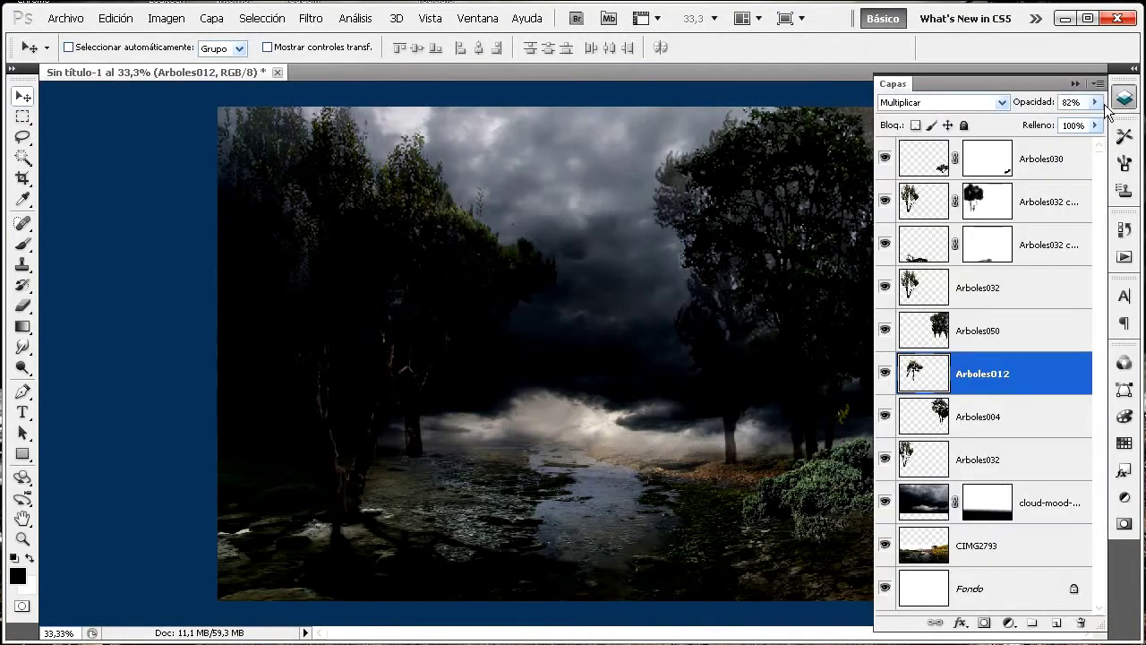
{"action": "left_click", "coordinate": [884, 373]}
{"action": "left_click", "coordinate": [885, 374]}
{"action": "left_click_drag", "start_coordinate": [1048, 375], "coordinate": [1061, 624]}
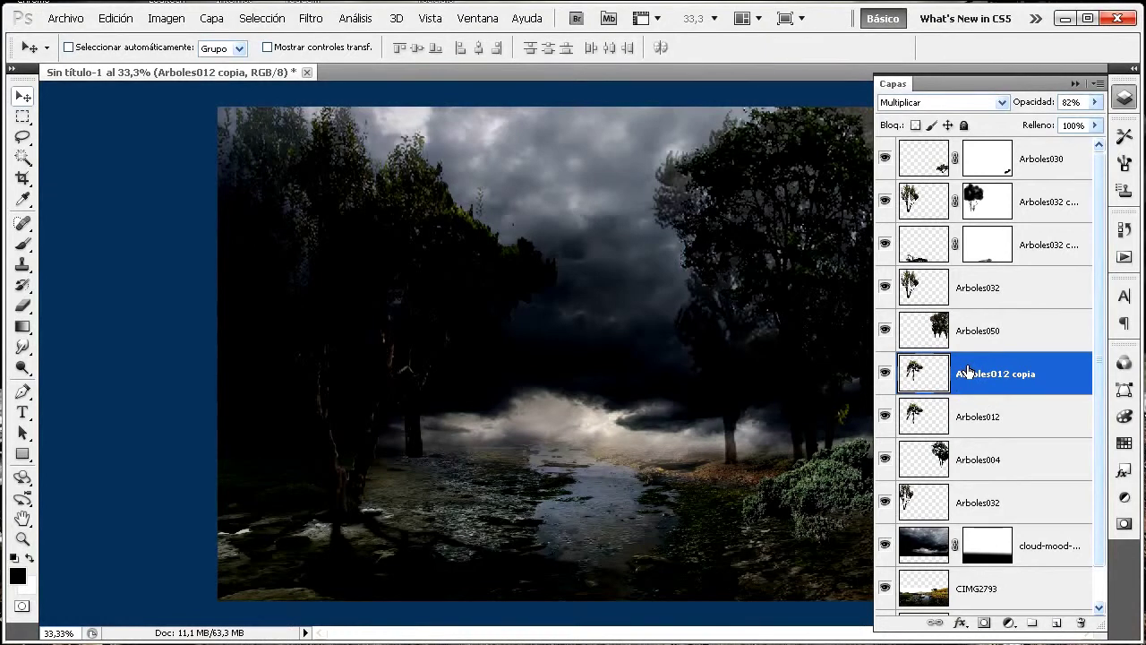
Flip the Arboles012 copia layer vertically and move it over the river
{"action": "left_click", "coordinate": [117, 17]}
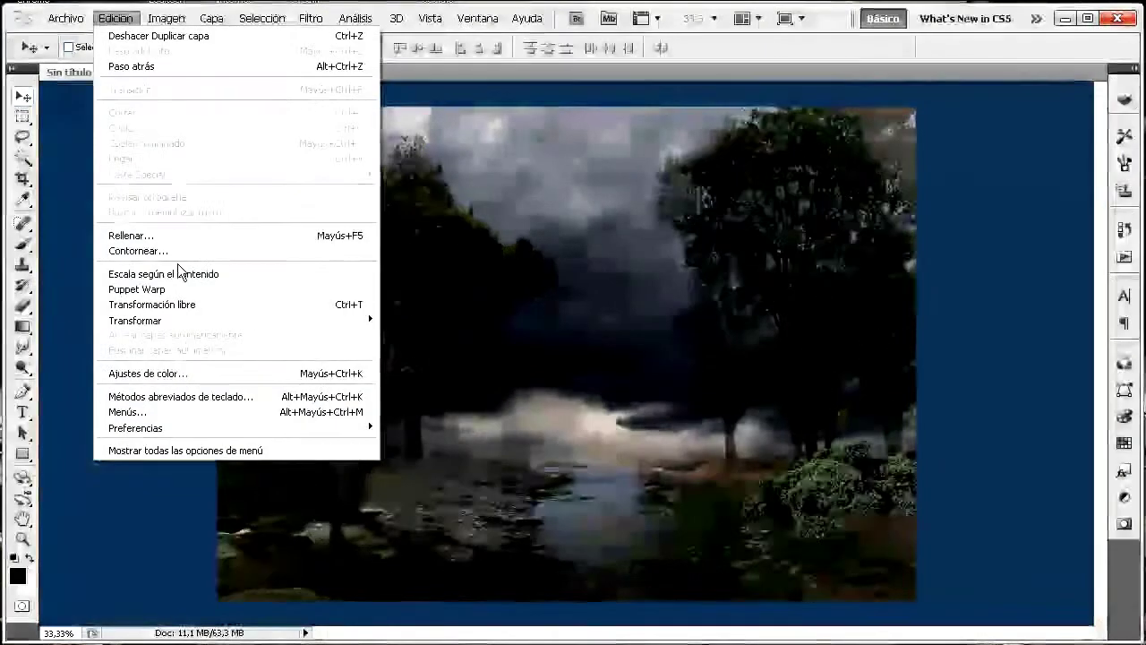
{"action": "mouse_move", "coordinate": [199, 321]}
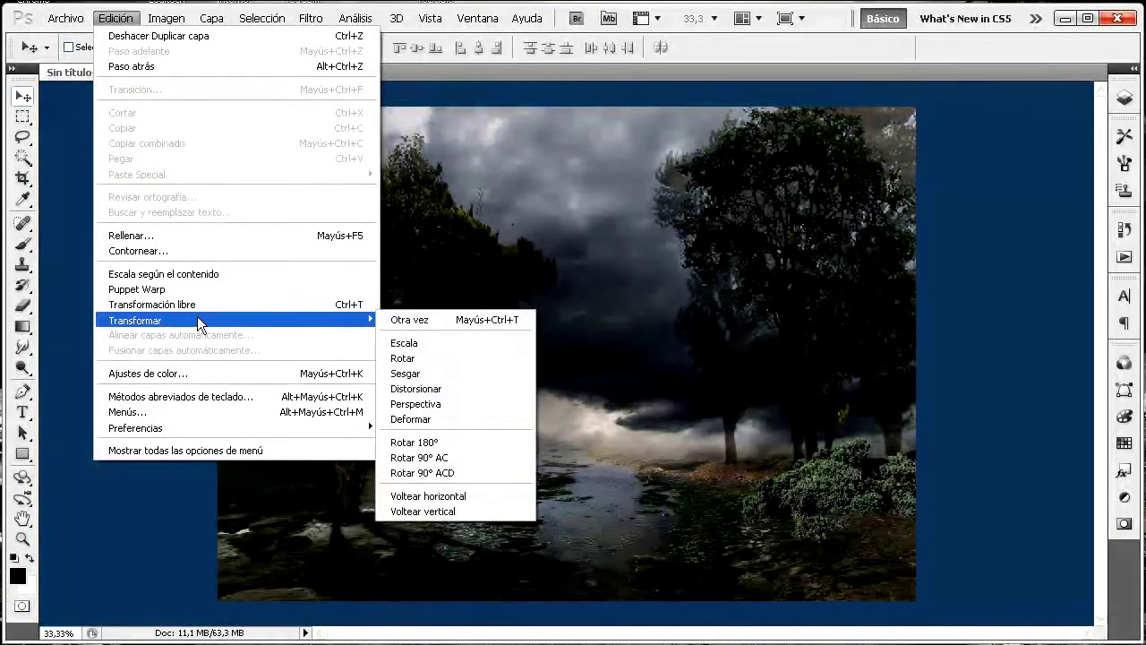
{"action": "left_click", "coordinate": [482, 513]}
{"action": "left_click_drag", "start_coordinate": [430, 362], "coordinate": [629, 453]}
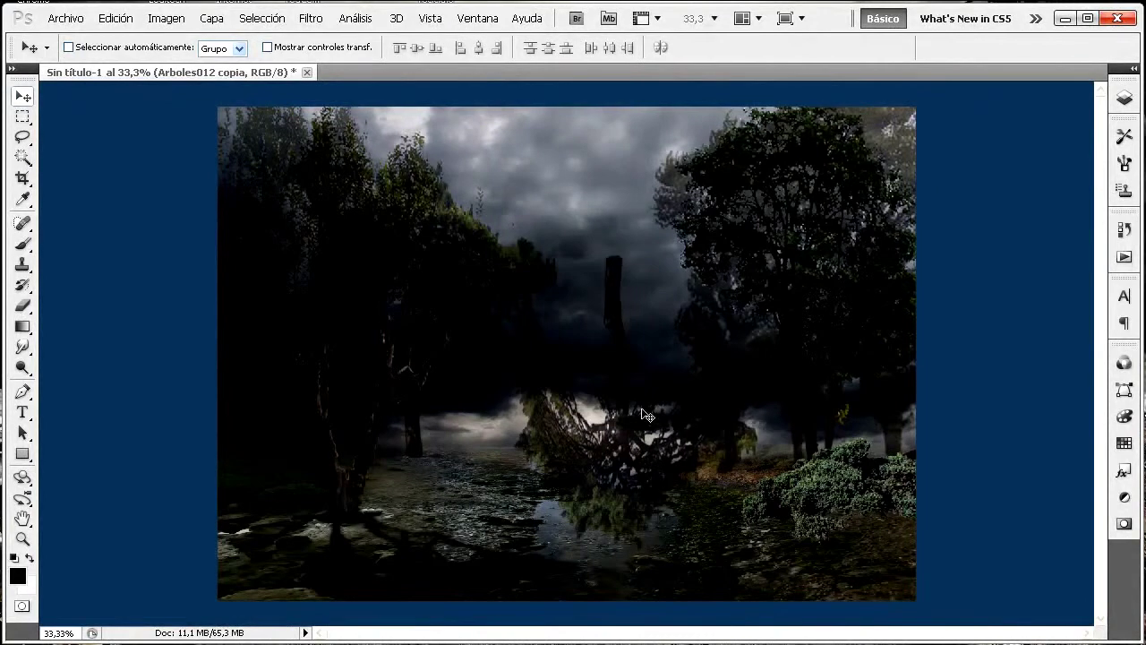
Turn the flipped Arboles012 copia tree fully black using Hue/Saturation with lightness -100
{"action": "left_click", "coordinate": [168, 18]}
{"action": "mouse_move", "coordinate": [196, 67]}
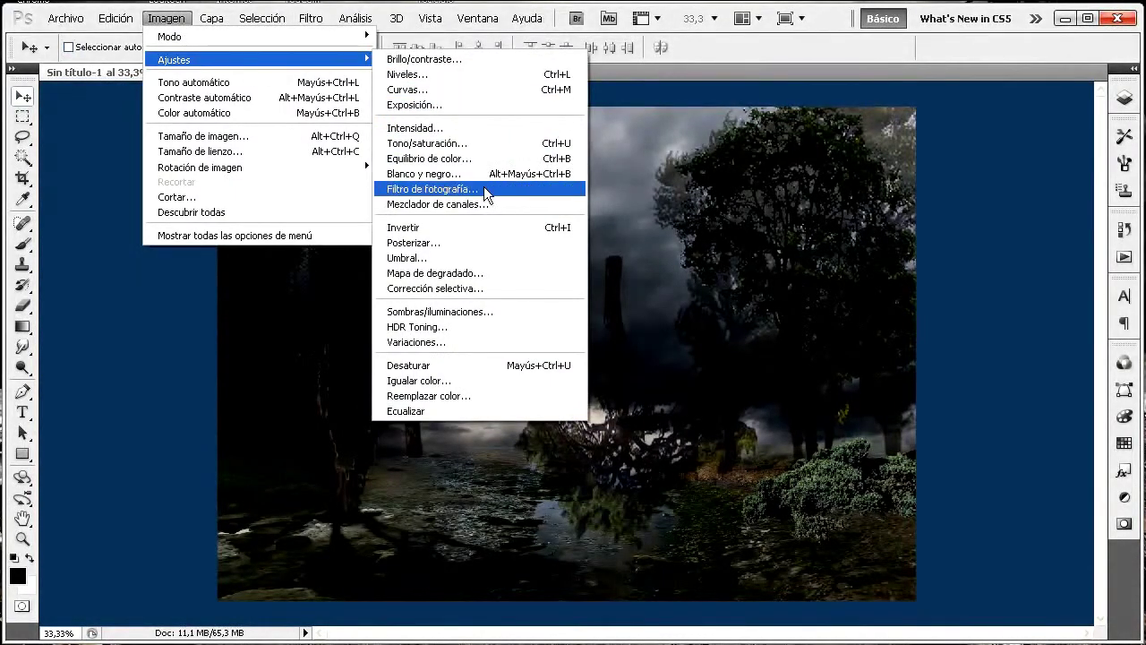
{"action": "left_click", "coordinate": [433, 144]}
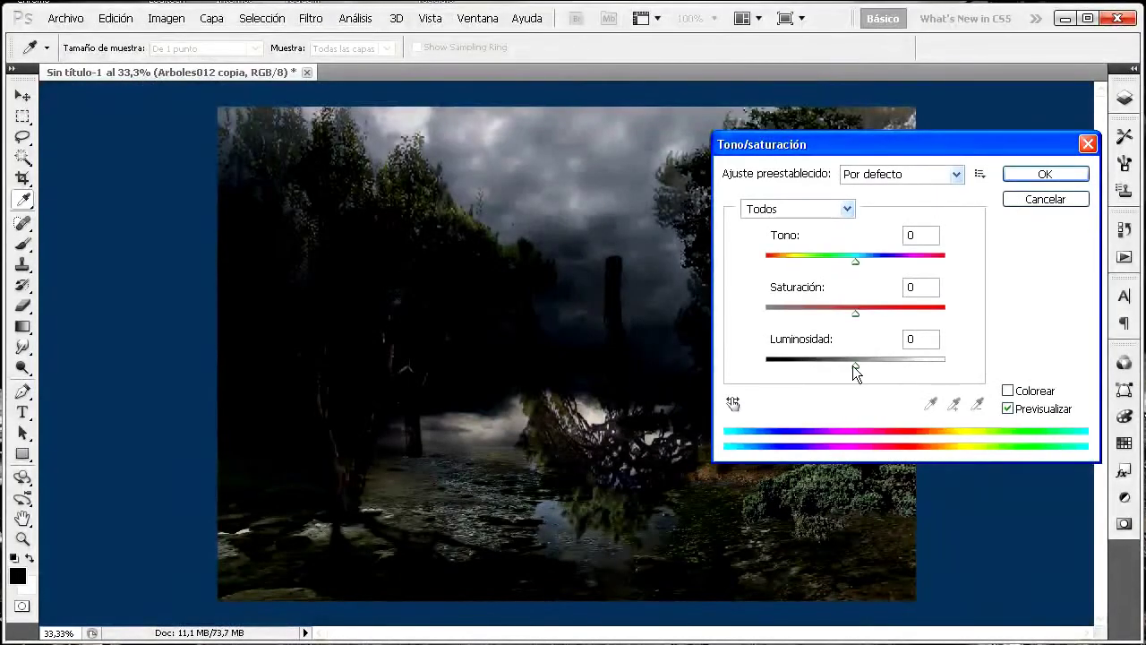
{"action": "left_click_drag", "start_coordinate": [854, 369], "coordinate": [766, 368]}
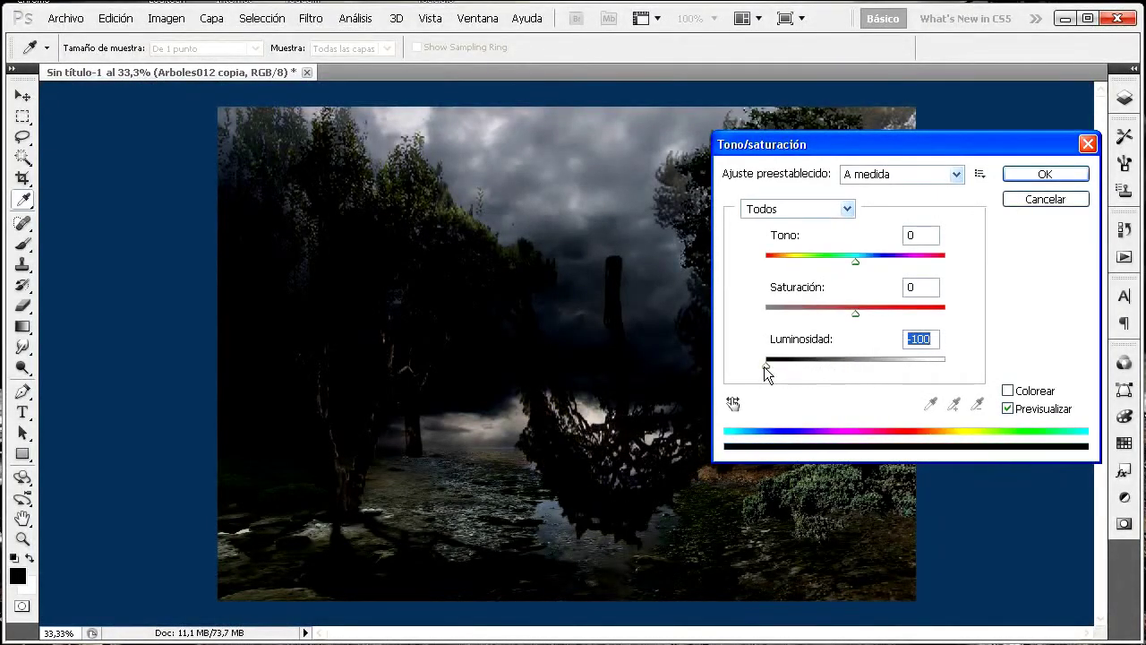
{"action": "left_click", "coordinate": [1038, 175]}
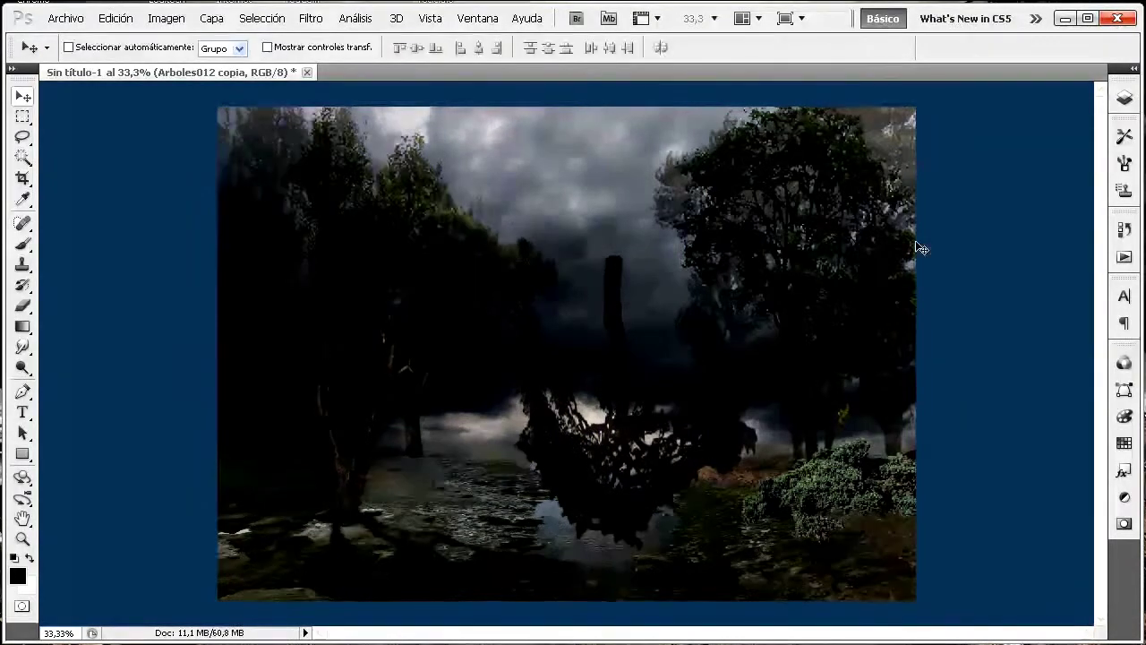
Squash the black Arboles012 copia tree to about 41% height and place it at the base of the left-hand trees
{"action": "left_click", "coordinate": [121, 20]}
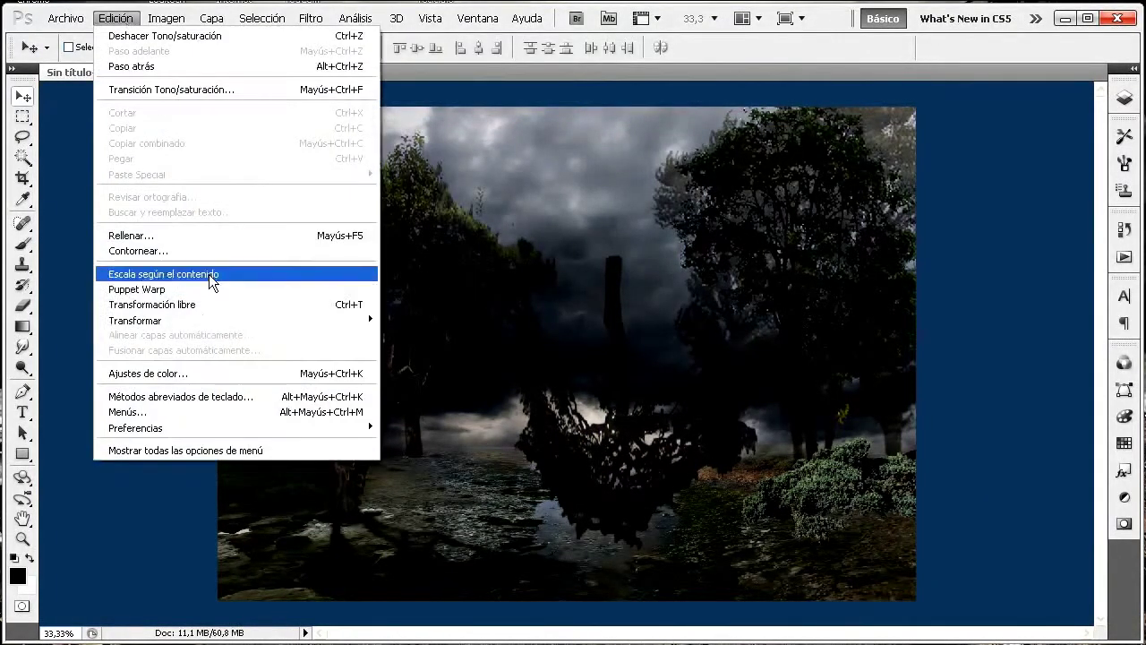
{"action": "left_click", "coordinate": [213, 304]}
{"action": "left_click_drag", "start_coordinate": [628, 315], "coordinate": [501, 374]}
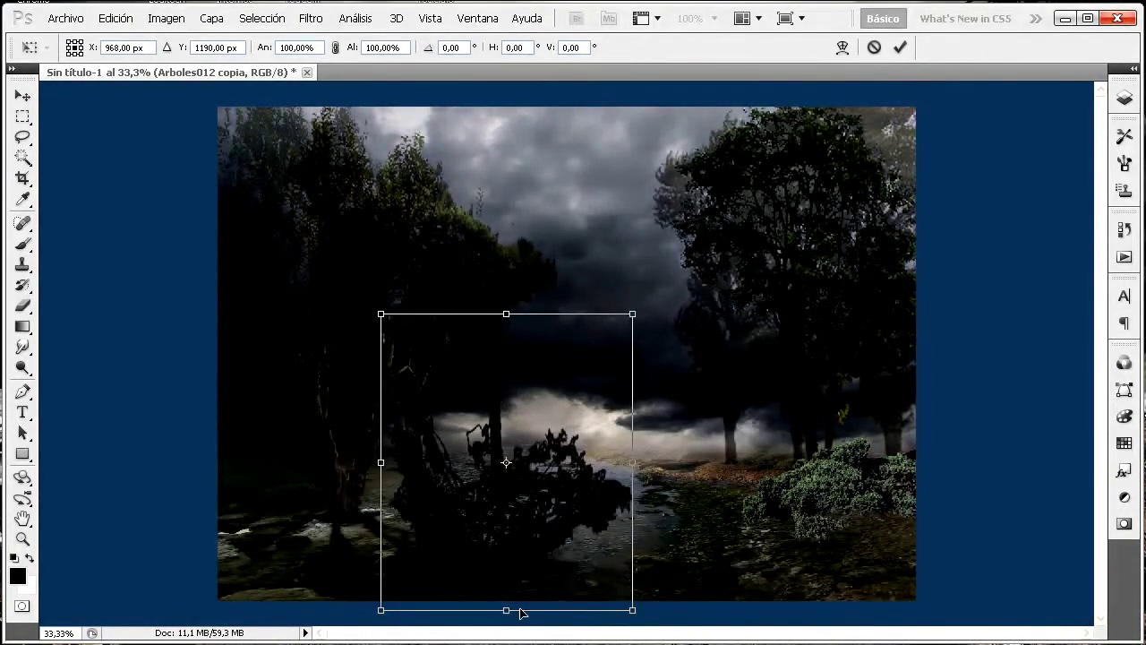
{"action": "left_click_drag", "start_coordinate": [508, 609], "coordinate": [517, 480]}
{"action": "left_click_drag", "start_coordinate": [573, 362], "coordinate": [504, 468]}
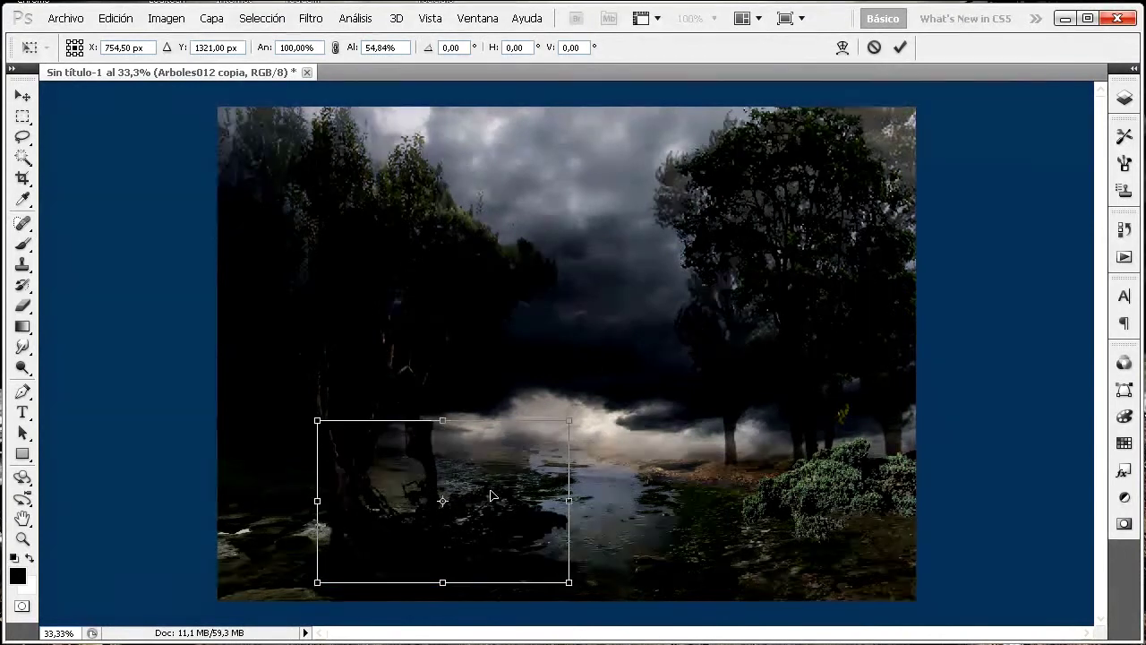
{"action": "left_click_drag", "start_coordinate": [442, 583], "coordinate": [445, 538]}
{"action": "left_click_drag", "start_coordinate": [492, 458], "coordinate": [481, 492]}
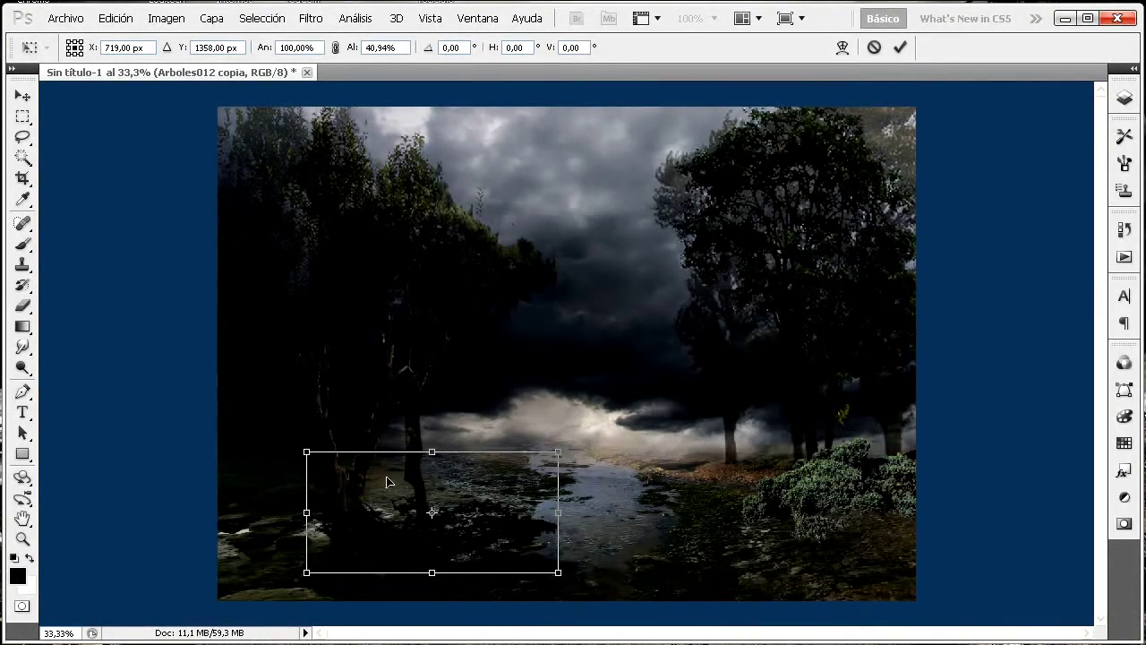
Distort the squashed tree's corners so the shadow slants from the trunk across the river, and apply the transformation
{"action": "left_click_drag", "start_coordinate": [560, 578], "coordinate": [668, 548]}
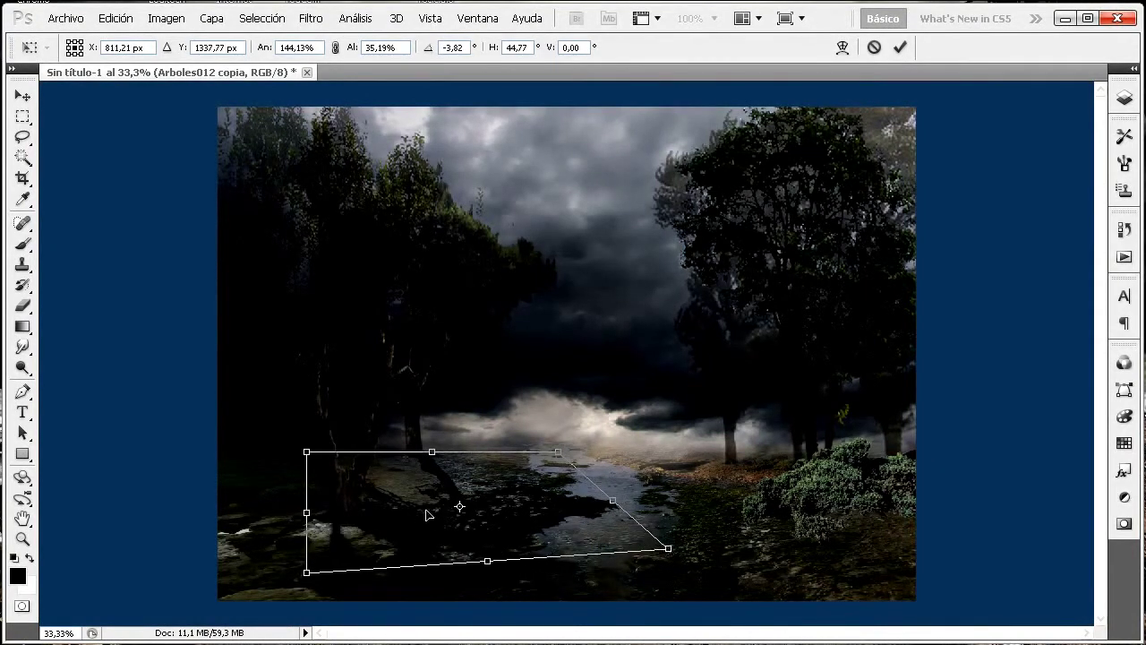
{"action": "left_click_drag", "start_coordinate": [309, 454], "coordinate": [298, 456]}
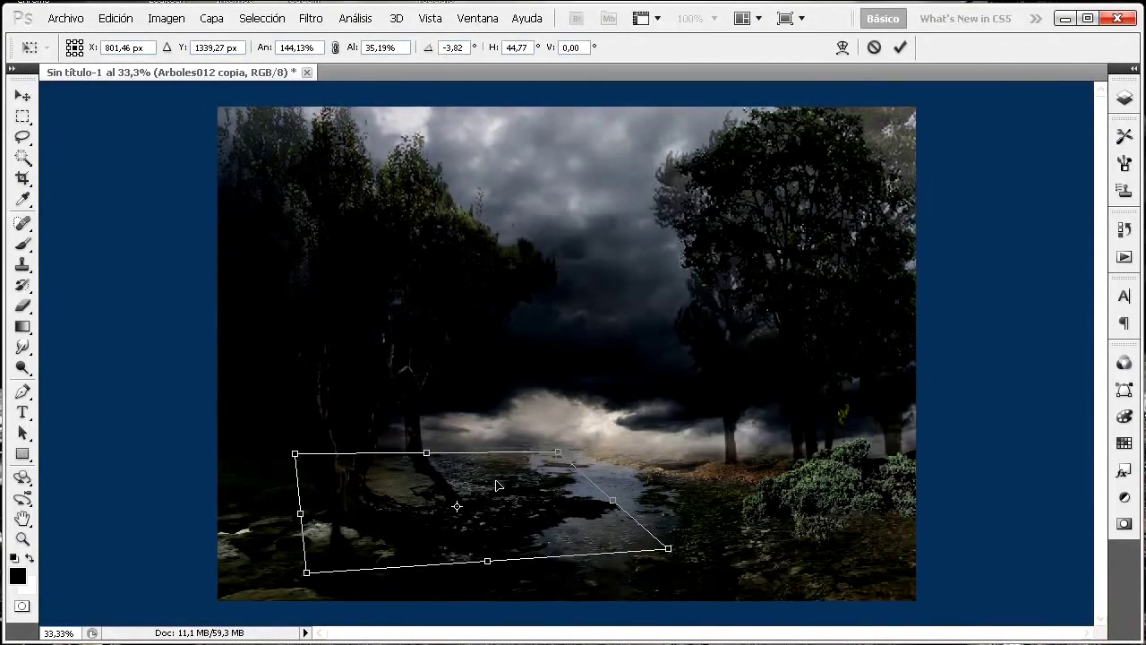
{"action": "key", "text": "Return"}
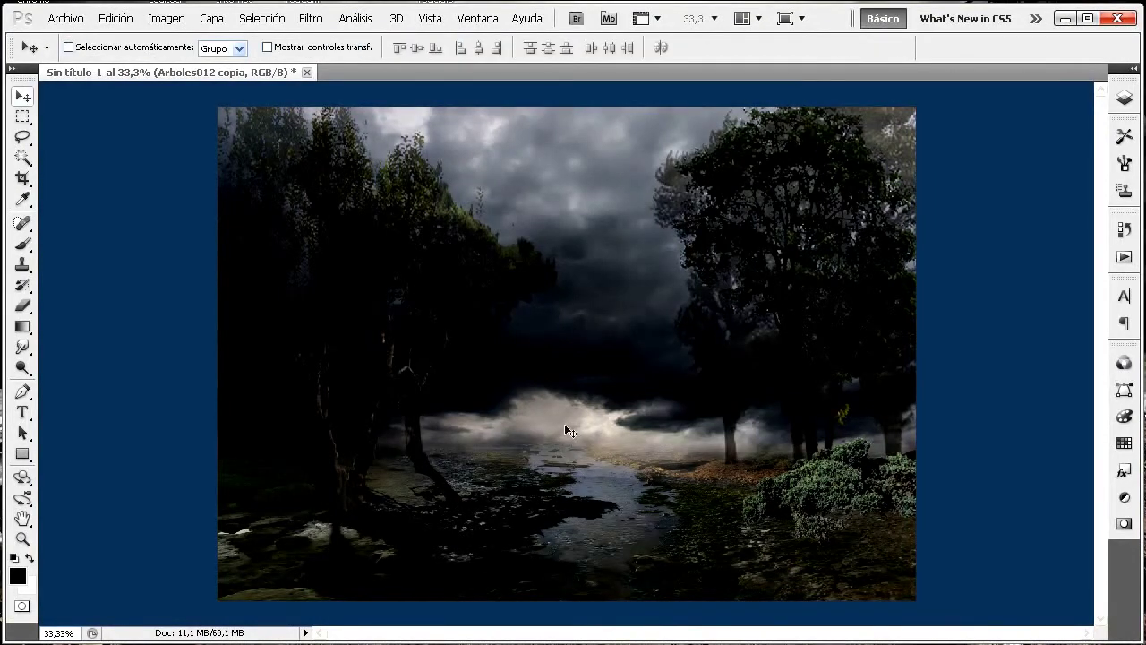
Blur the Arboles012 copia shadow with a 5.1 px Gaussian blur
{"action": "left_click", "coordinate": [322, 21]}
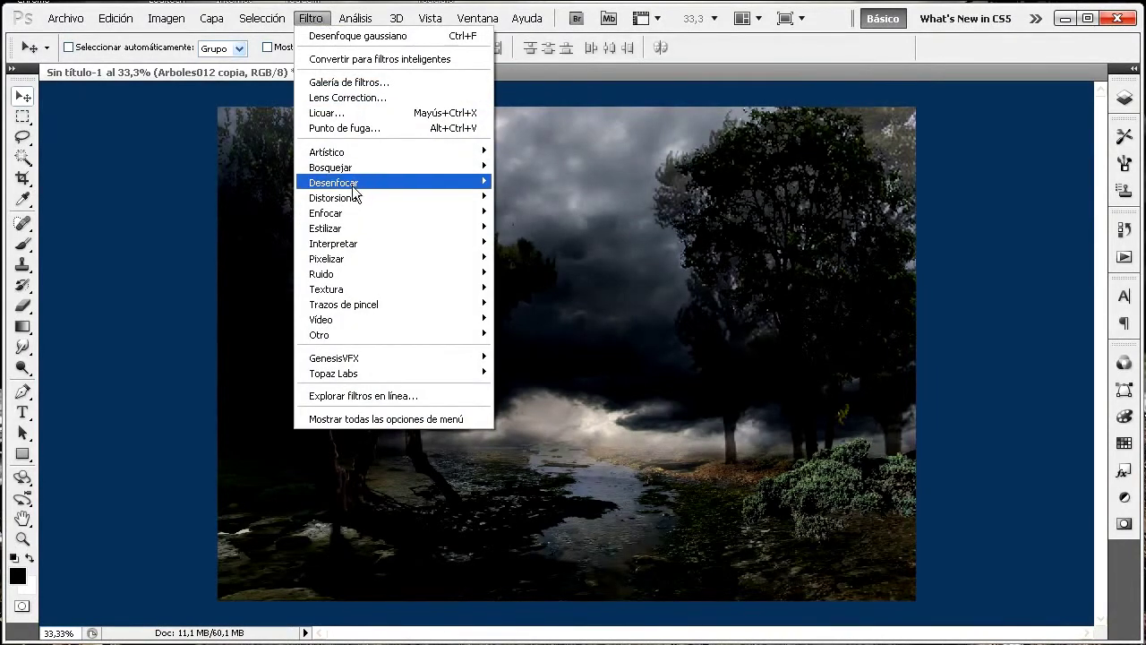
{"action": "mouse_move", "coordinate": [370, 180]}
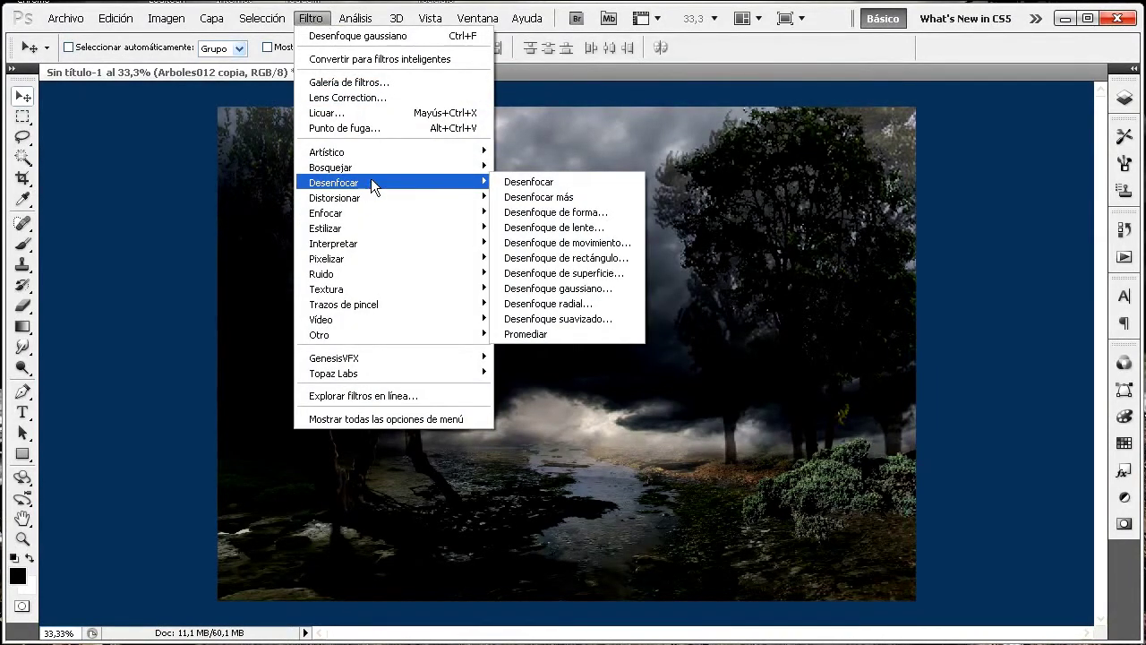
{"action": "left_click", "coordinate": [538, 288]}
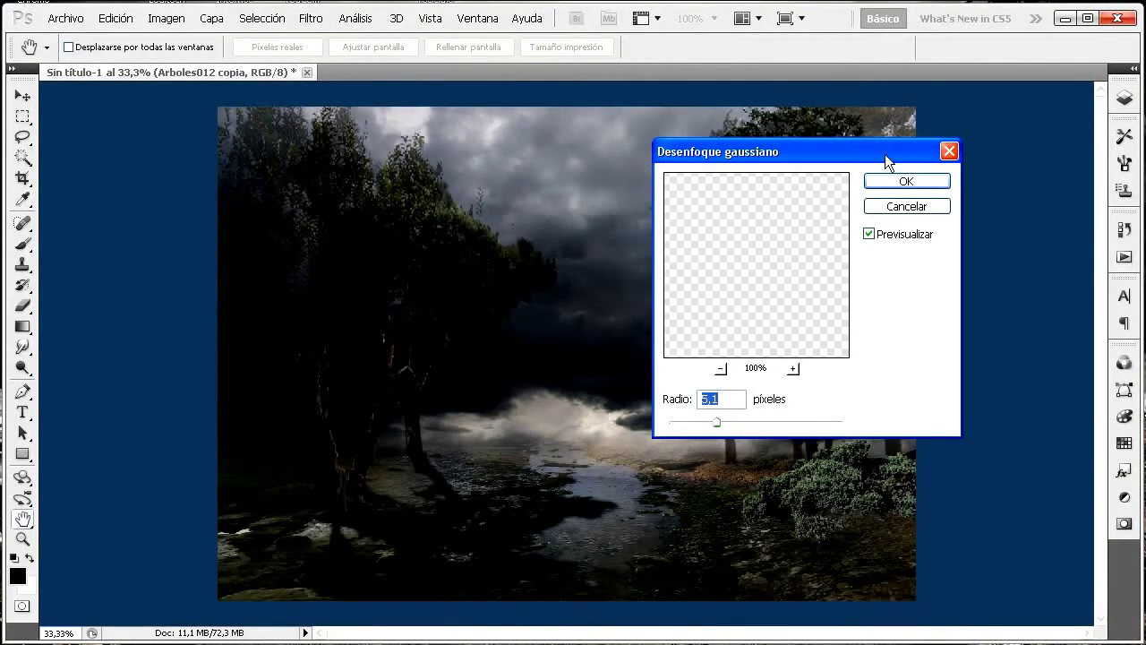
{"action": "left_click", "coordinate": [905, 183]}
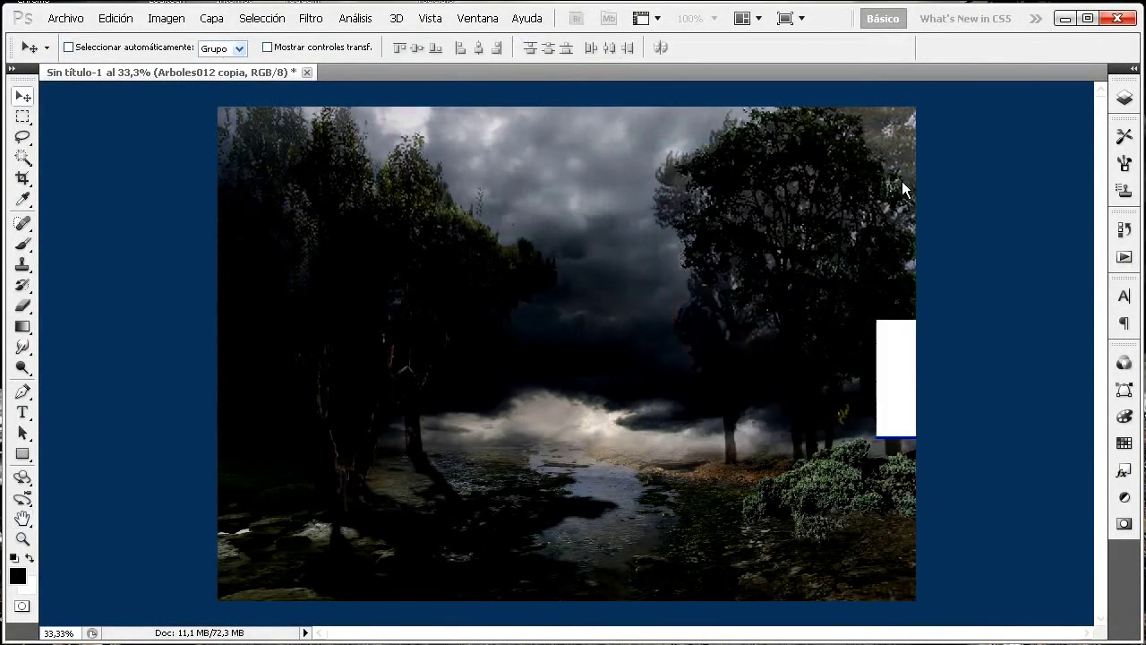
Add a layer mask to Arboles012 copia and fade the shadow over the river with a 102 px black brush at 42% opacity
{"action": "left_click", "coordinate": [1126, 100]}
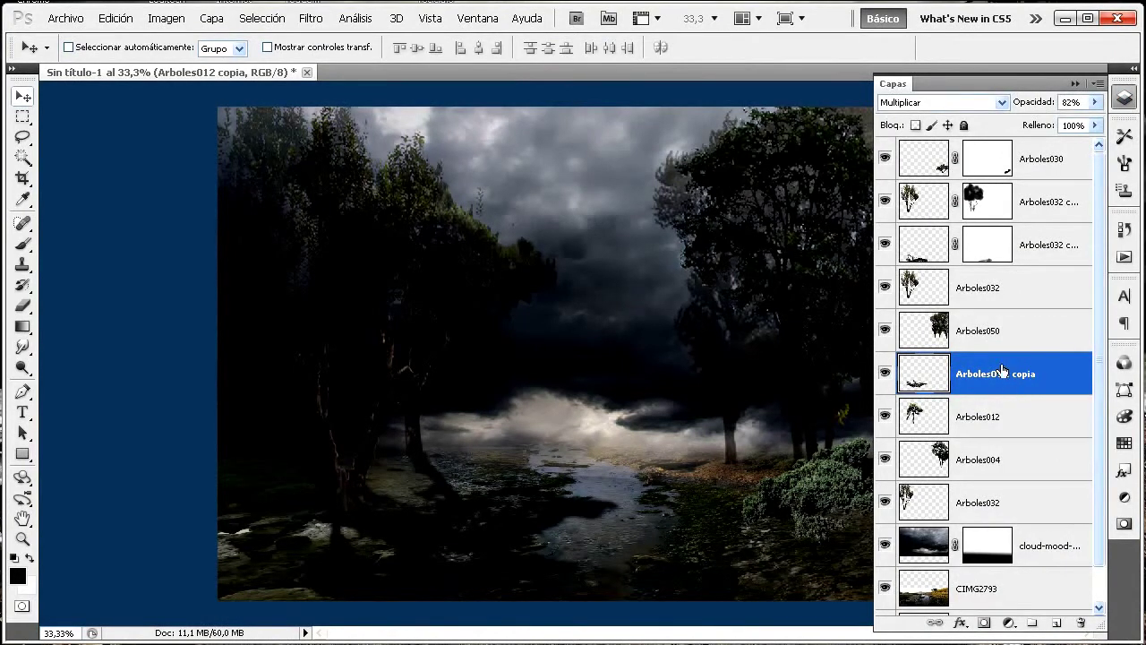
{"action": "left_click", "coordinate": [984, 624]}
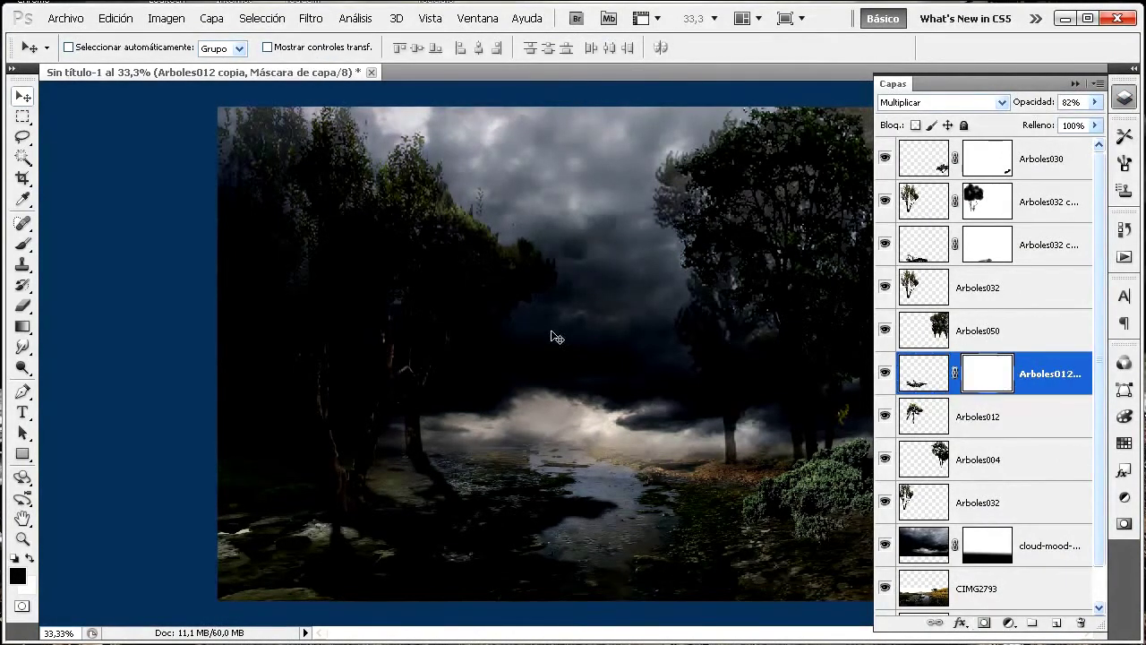
{"action": "left_click", "coordinate": [22, 249]}
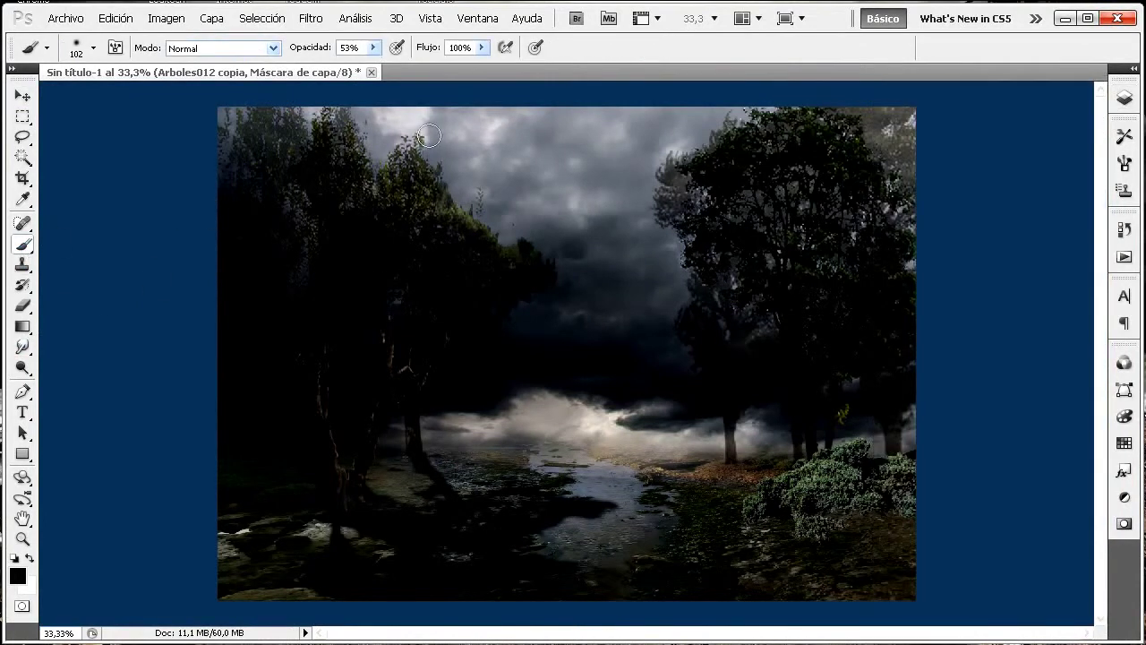
{"action": "left_click", "coordinate": [372, 48]}
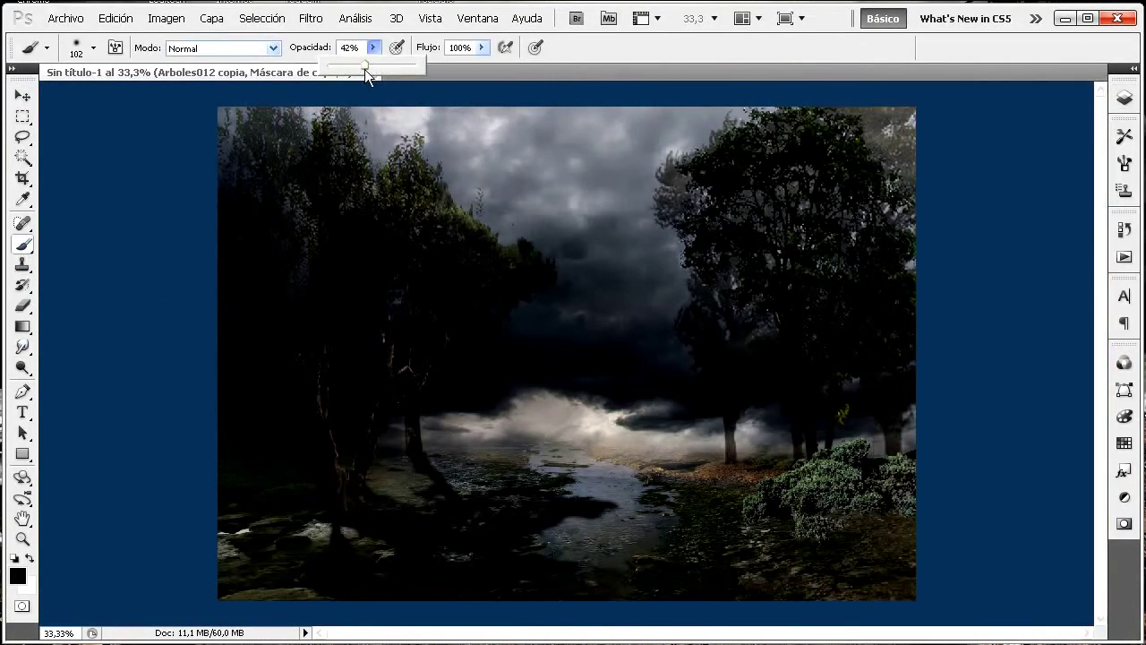
{"action": "mouse_move", "coordinate": [582, 530]}
{"action": "left_mouse_down"}
{"action": "mouse_move", "coordinate": [610, 518]}
{"action": "mouse_move", "coordinate": [561, 534]}
{"action": "mouse_move", "coordinate": [637, 503]}
{"action": "mouse_move", "coordinate": [512, 542]}
{"action": "mouse_move", "coordinate": [438, 547]}
{"action": "mouse_move", "coordinate": [511, 546]}
{"action": "mouse_move", "coordinate": [630, 509]}
{"action": "mouse_move", "coordinate": [597, 488]}
{"action": "mouse_move", "coordinate": [642, 455]}
{"action": "left_mouse_up"}
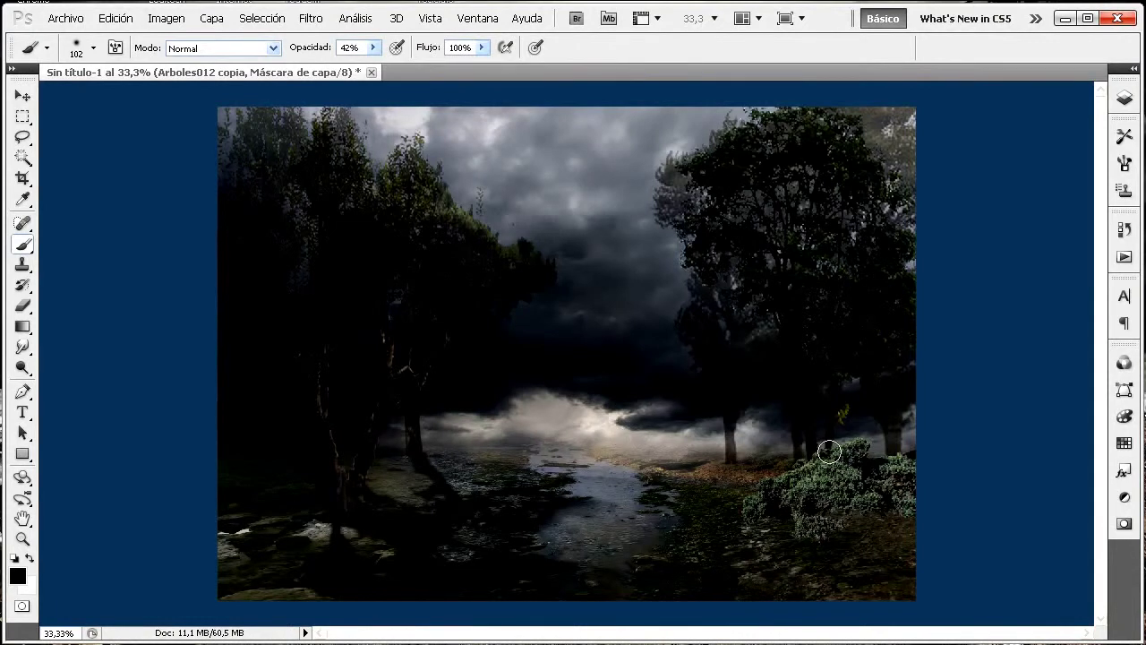
Create a new empty layer above the Arboles030 bush layer
{"action": "left_click", "coordinate": [1124, 99]}
{"action": "left_click", "coordinate": [1061, 165]}
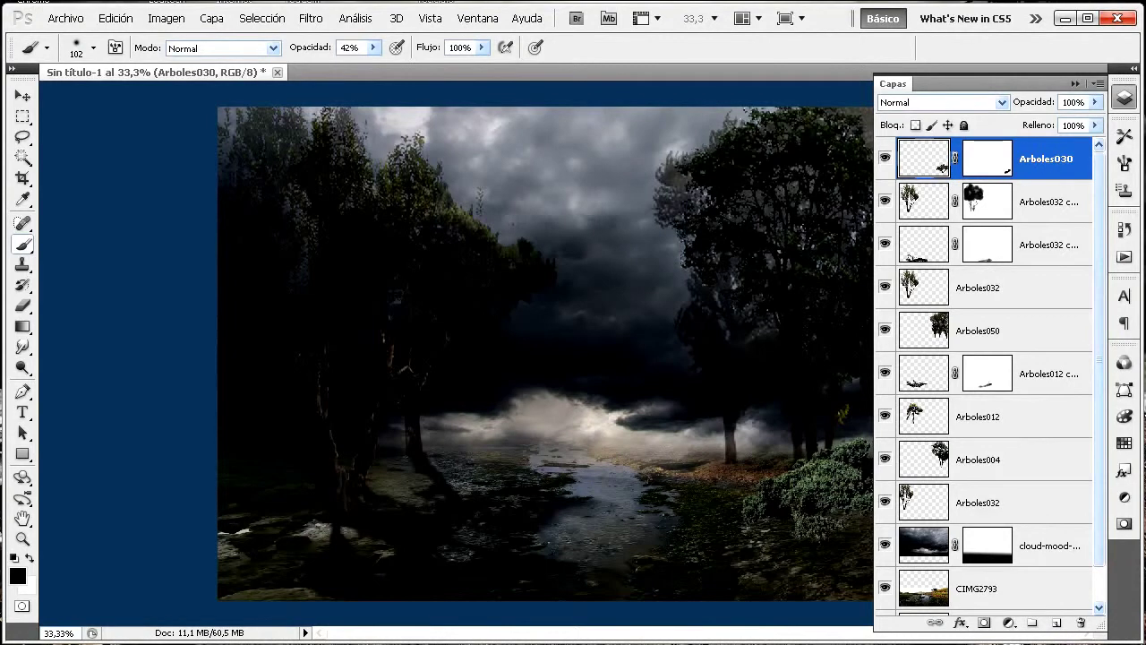
{"action": "left_click", "coordinate": [1058, 622]}
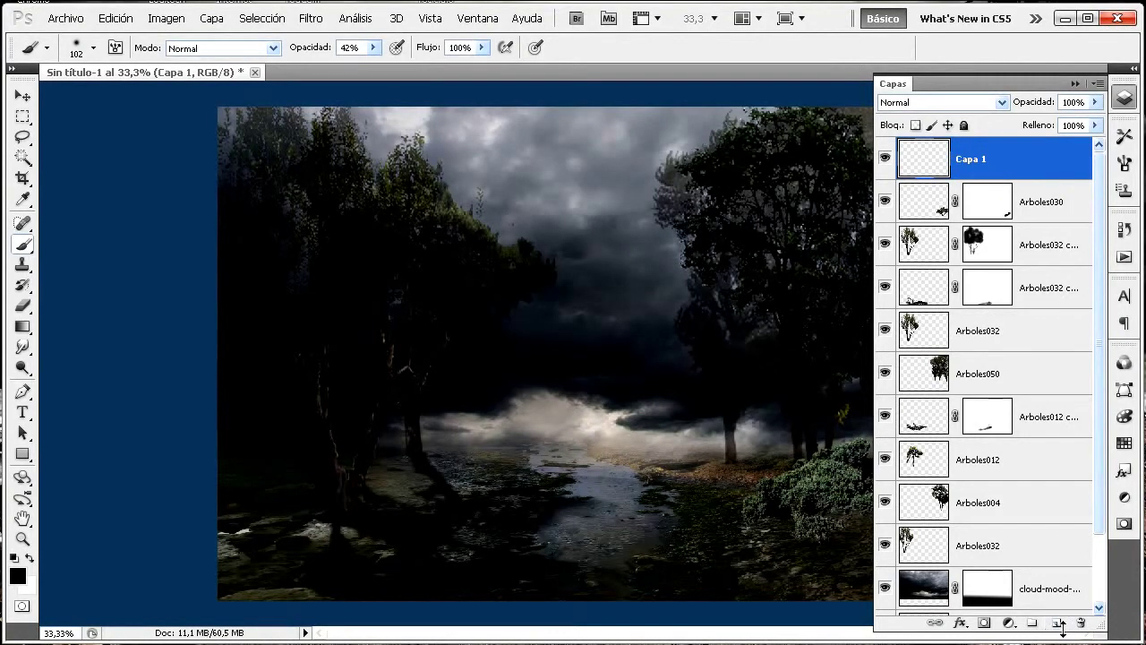
Set a soft black brush to 70 px and 35% opacity, and dab shadow at the base of the thin trunk beside the bush
{"action": "left_click", "coordinate": [32, 248]}
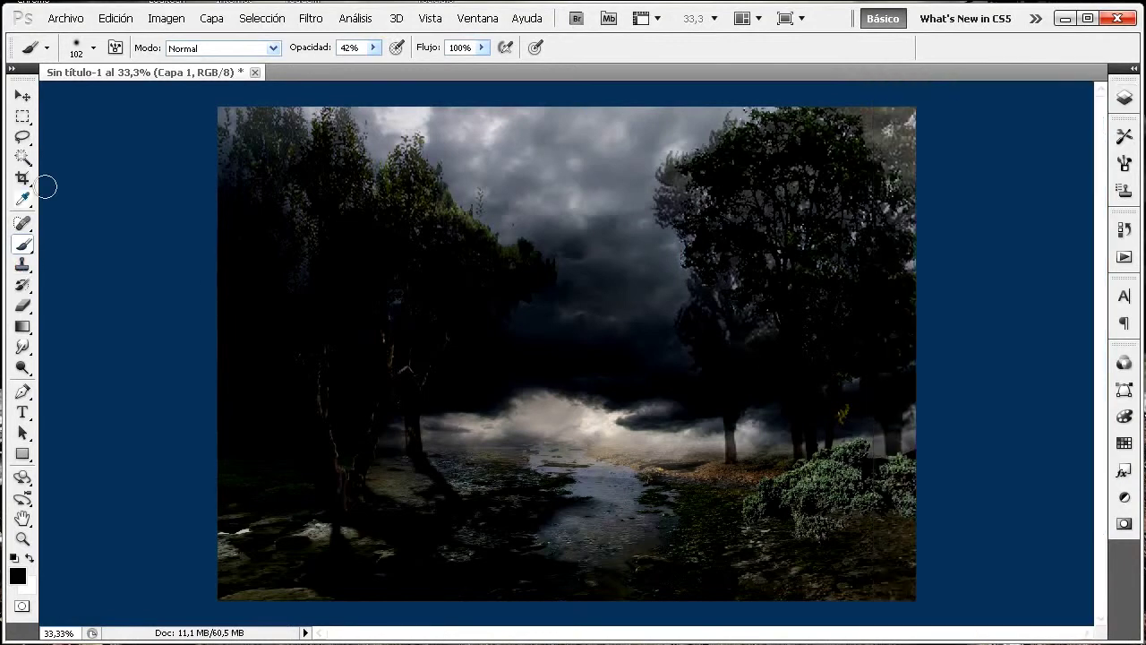
{"action": "left_click", "coordinate": [372, 47]}
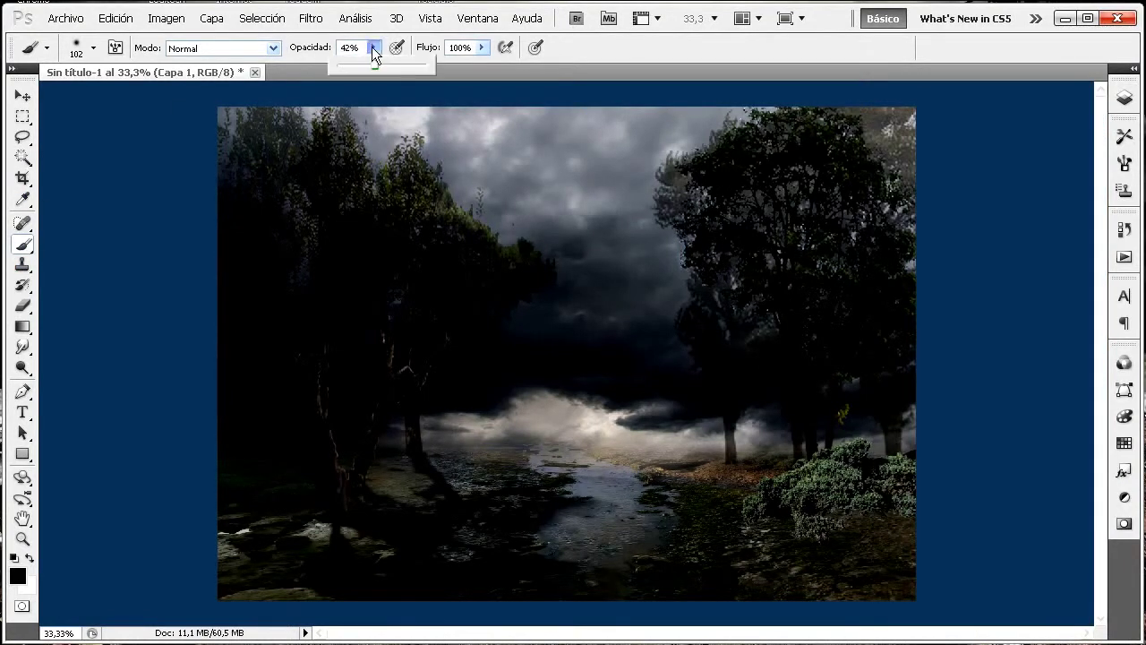
{"action": "left_click_drag", "start_coordinate": [363, 66], "coordinate": [353, 65]}
{"action": "left_click_drag", "start_coordinate": [360, 65], "coordinate": [366, 65]}
{"action": "left_click", "coordinate": [94, 48]}
{"action": "left_click_drag", "start_coordinate": [102, 99], "coordinate": [91, 98]}
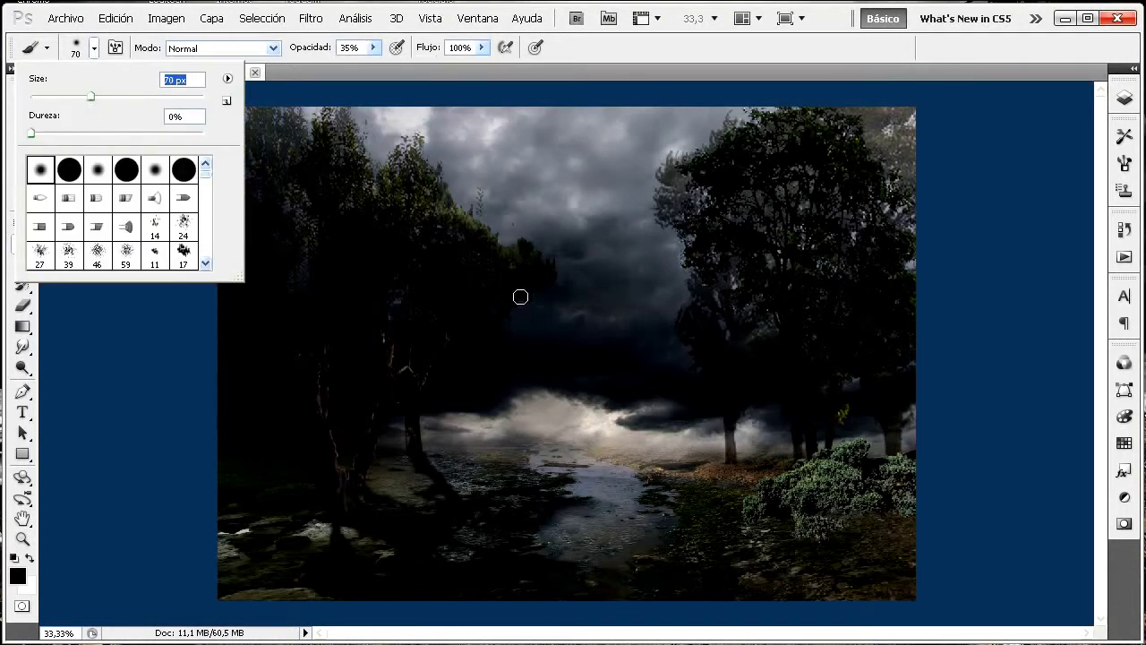
{"action": "left_click", "coordinate": [735, 466]}
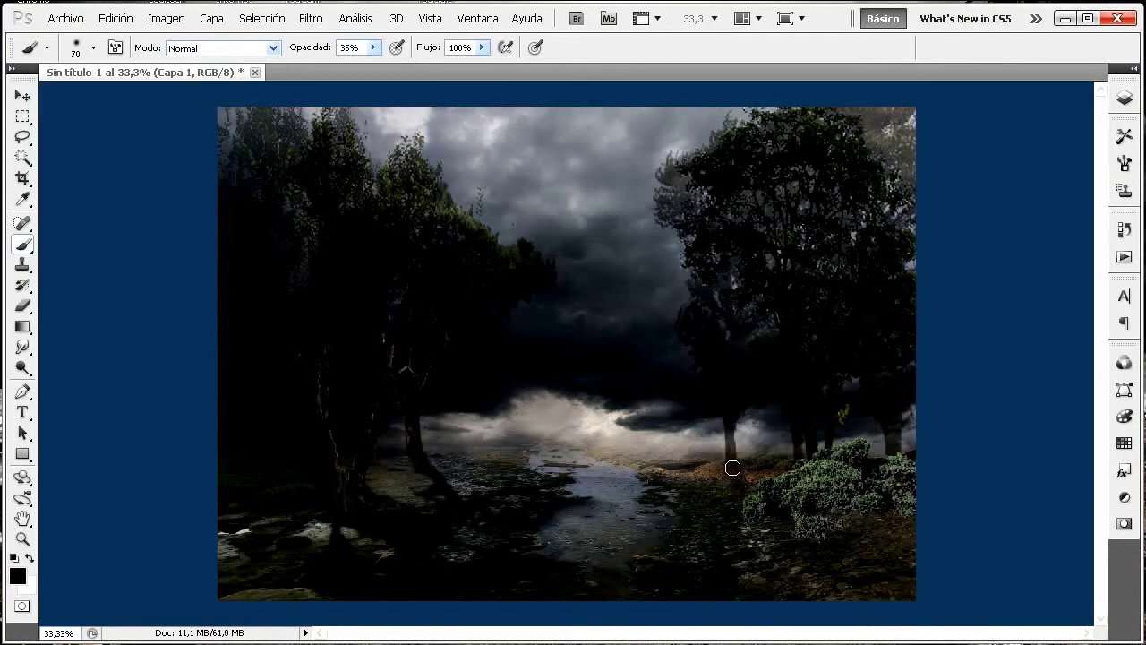
Reduce the brush to 46 px and paint shadow beneath the thin trunk and at the foot of the far-right tree
{"action": "right_click", "coordinate": [733, 467]}
{"action": "left_click", "coordinate": [796, 501]}
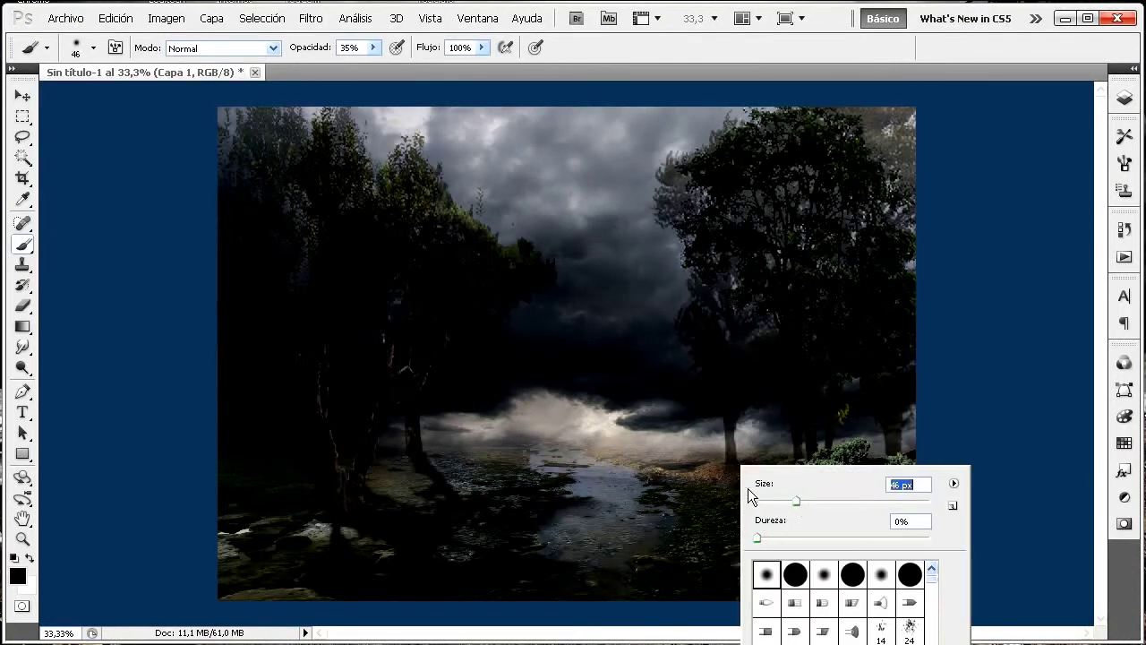
{"action": "left_click", "coordinate": [733, 470]}
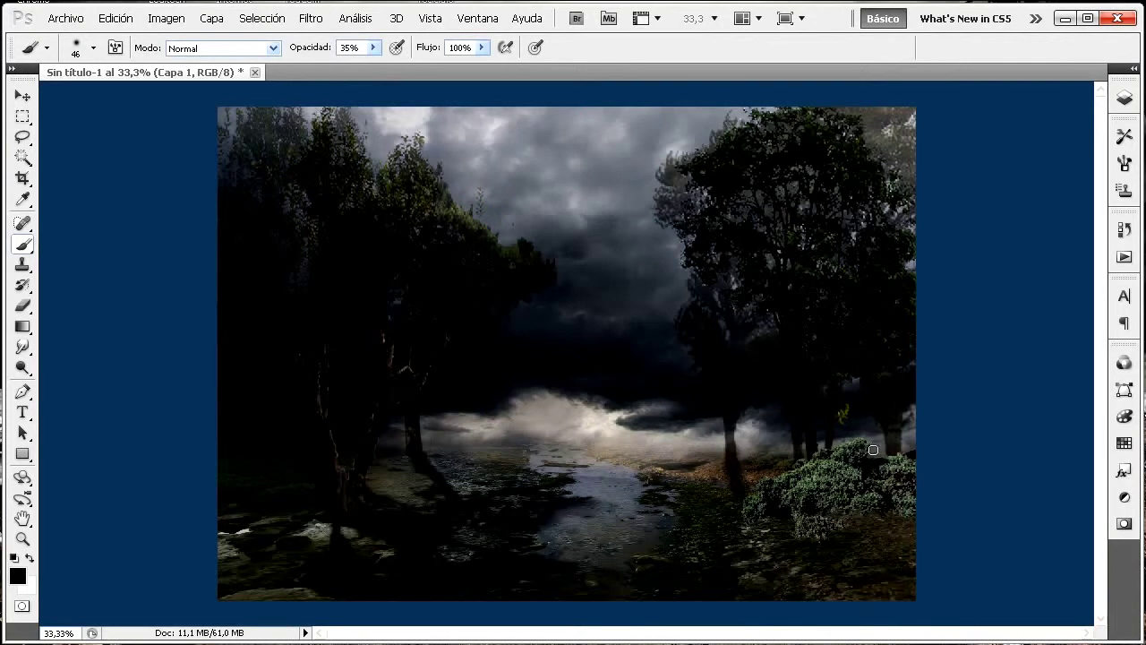
{"action": "left_click_drag", "start_coordinate": [895, 442], "coordinate": [895, 448]}
Paint soft black shadow around the trunk bases and ground of the left-hand trees with the 46 px brush
{"action": "left_click", "coordinate": [23, 539]}
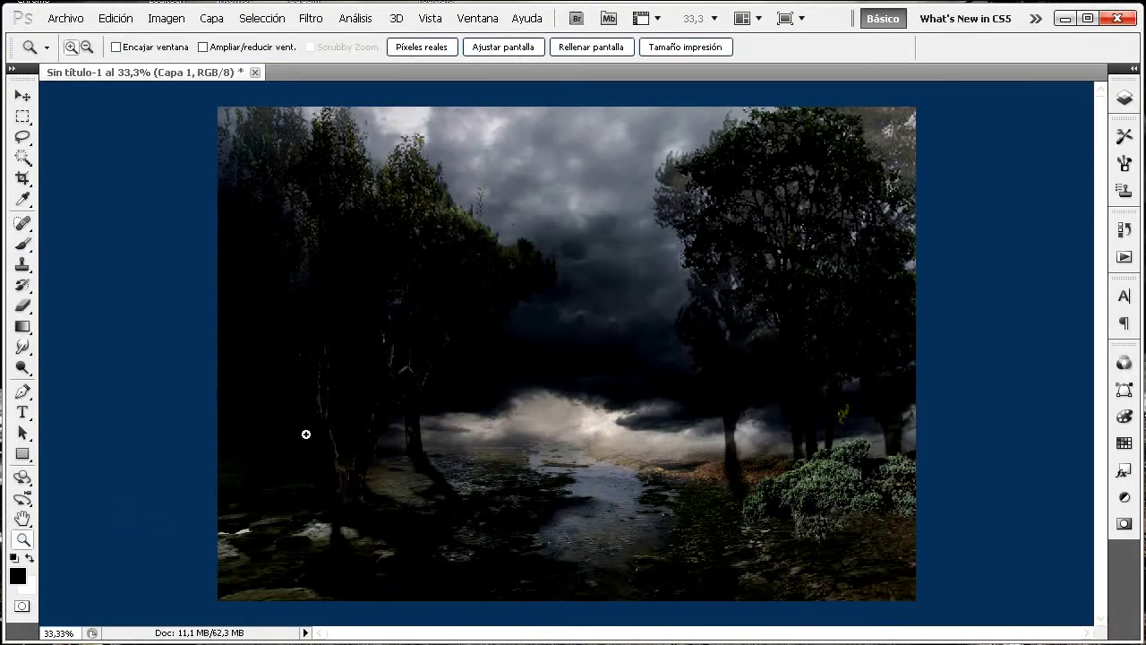
{"action": "left_click_drag", "start_coordinate": [364, 480], "coordinate": [492, 605]}
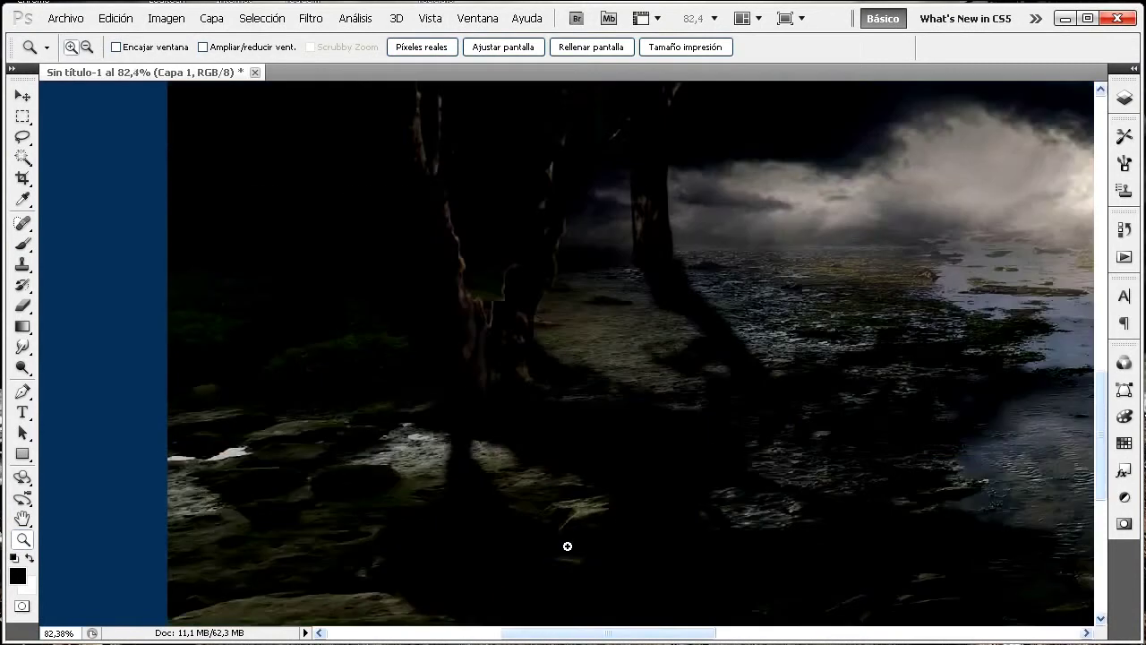
{"action": "left_click", "coordinate": [21, 244]}
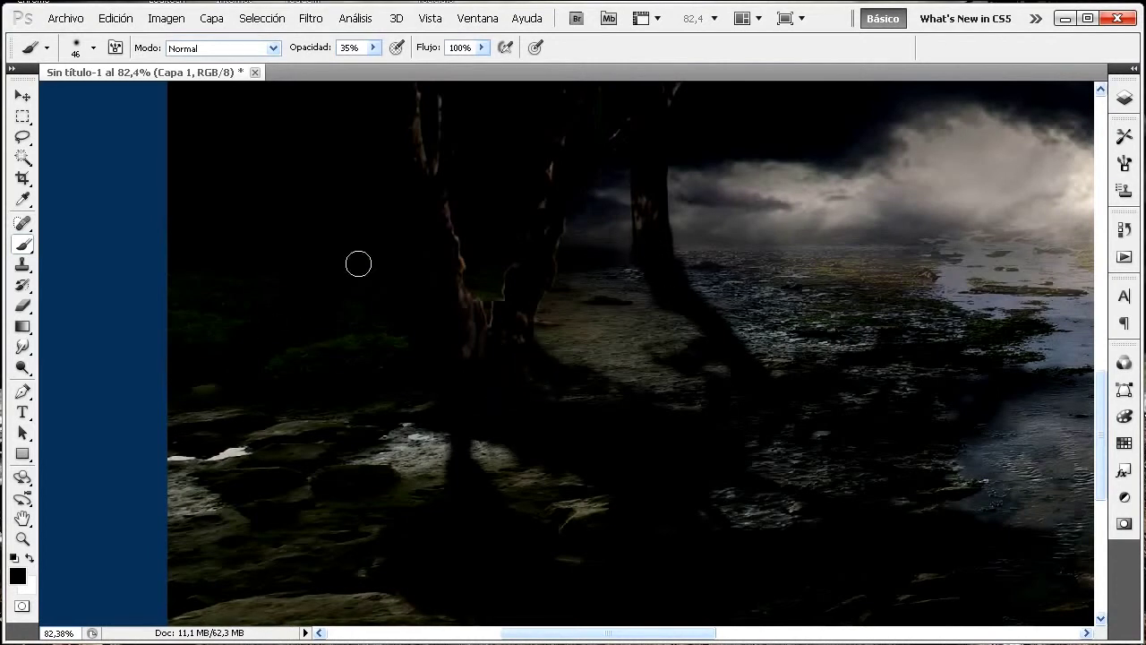
{"action": "left_click_drag", "start_coordinate": [657, 340], "coordinate": [629, 364]}
{"action": "left_click_drag", "start_coordinate": [497, 327], "coordinate": [460, 305]}
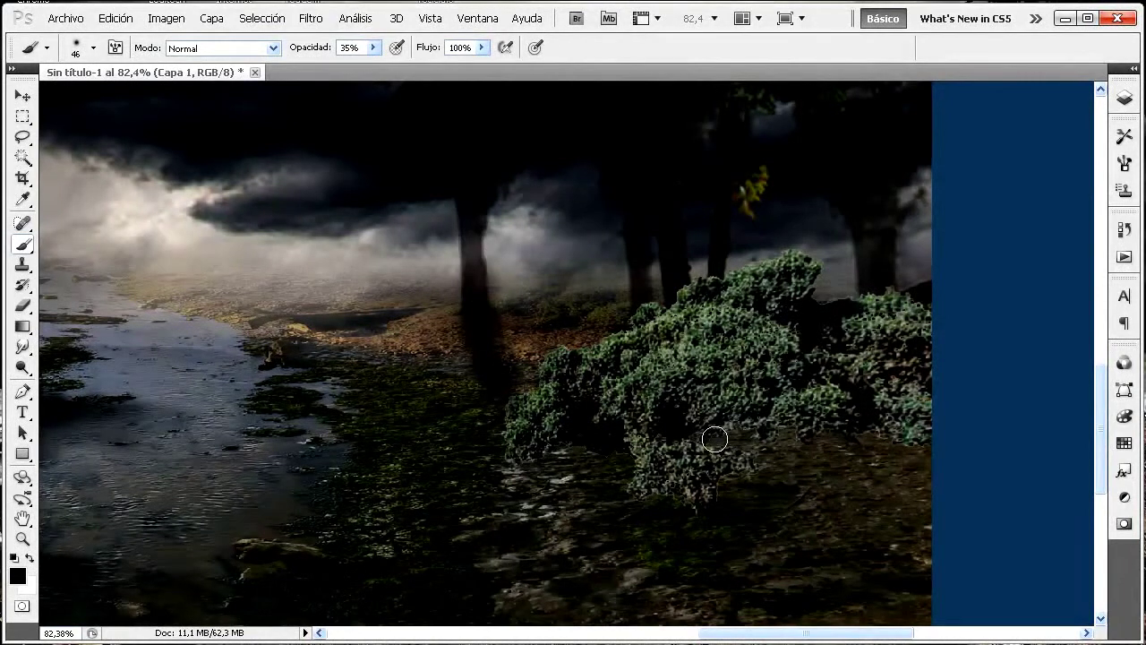
Shade the lower part of the green bush with the 46 px brush, and deepen it with a 108 px brush
{"action": "mouse_move", "coordinate": [741, 435]}
{"action": "left_mouse_down"}
{"action": "mouse_move", "coordinate": [829, 422]}
{"action": "mouse_move", "coordinate": [934, 446]}
{"action": "mouse_move", "coordinate": [864, 421]}
{"action": "mouse_move", "coordinate": [905, 403]}
{"action": "mouse_move", "coordinate": [922, 410]}
{"action": "mouse_move", "coordinate": [932, 379]}
{"action": "mouse_move", "coordinate": [905, 378]}
{"action": "mouse_move", "coordinate": [835, 415]}
{"action": "mouse_move", "coordinate": [826, 399]}
{"action": "mouse_move", "coordinate": [790, 415]}
{"action": "mouse_move", "coordinate": [835, 391]}
{"action": "mouse_move", "coordinate": [773, 411]}
{"action": "mouse_move", "coordinate": [693, 490]}
{"action": "mouse_move", "coordinate": [702, 453]}
{"action": "mouse_move", "coordinate": [716, 462]}
{"action": "mouse_move", "coordinate": [683, 489]}
{"action": "mouse_move", "coordinate": [696, 478]}
{"action": "mouse_move", "coordinate": [690, 470]}
{"action": "mouse_move", "coordinate": [548, 447]}
{"action": "mouse_move", "coordinate": [629, 456]}
{"action": "mouse_move", "coordinate": [766, 434]}
{"action": "mouse_move", "coordinate": [734, 467]}
{"action": "mouse_move", "coordinate": [811, 431]}
{"action": "mouse_move", "coordinate": [930, 449]}
{"action": "mouse_move", "coordinate": [929, 482]}
{"action": "mouse_move", "coordinate": [921, 464]}
{"action": "mouse_move", "coordinate": [819, 442]}
{"action": "mouse_move", "coordinate": [827, 426]}
{"action": "mouse_move", "coordinate": [810, 398]}
{"action": "mouse_move", "coordinate": [874, 319]}
{"action": "mouse_move", "coordinate": [910, 310]}
{"action": "mouse_move", "coordinate": [927, 339]}
{"action": "mouse_move", "coordinate": [872, 357]}
{"action": "mouse_move", "coordinate": [929, 374]}
{"action": "mouse_move", "coordinate": [864, 384]}
{"action": "mouse_move", "coordinate": [803, 346]}
{"action": "mouse_move", "coordinate": [772, 394]}
{"action": "mouse_move", "coordinate": [740, 395]}
{"action": "mouse_move", "coordinate": [754, 338]}
{"action": "mouse_move", "coordinate": [733, 391]}
{"action": "left_mouse_up"}
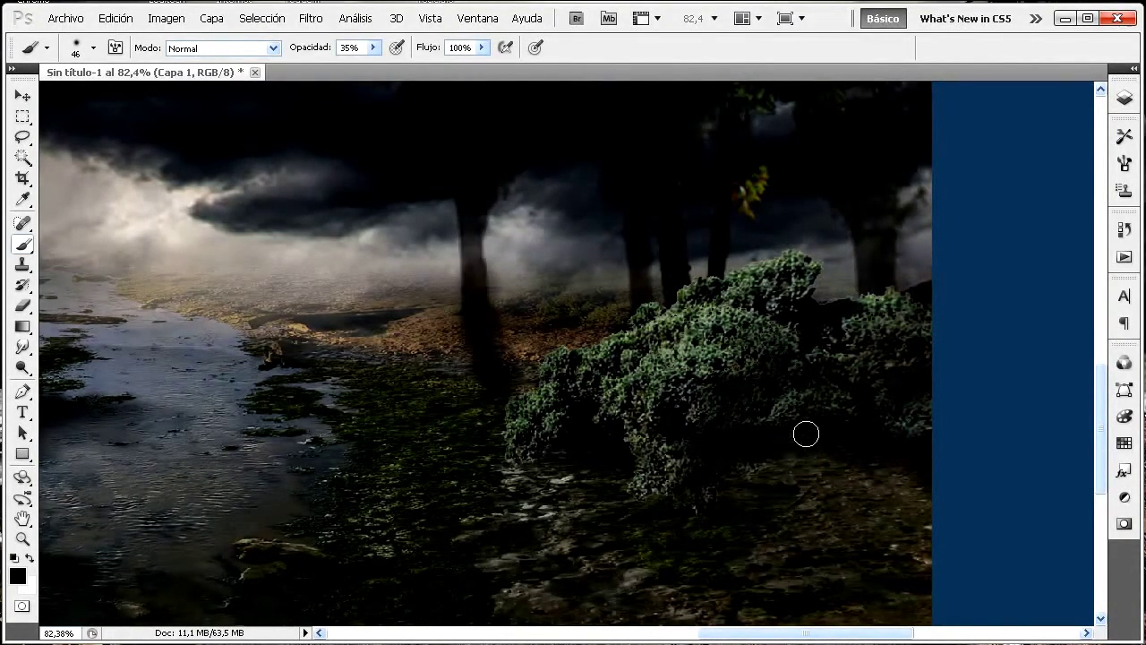
{"action": "right_click", "coordinate": [879, 405]}
{"action": "left_click", "coordinate": [987, 444]}
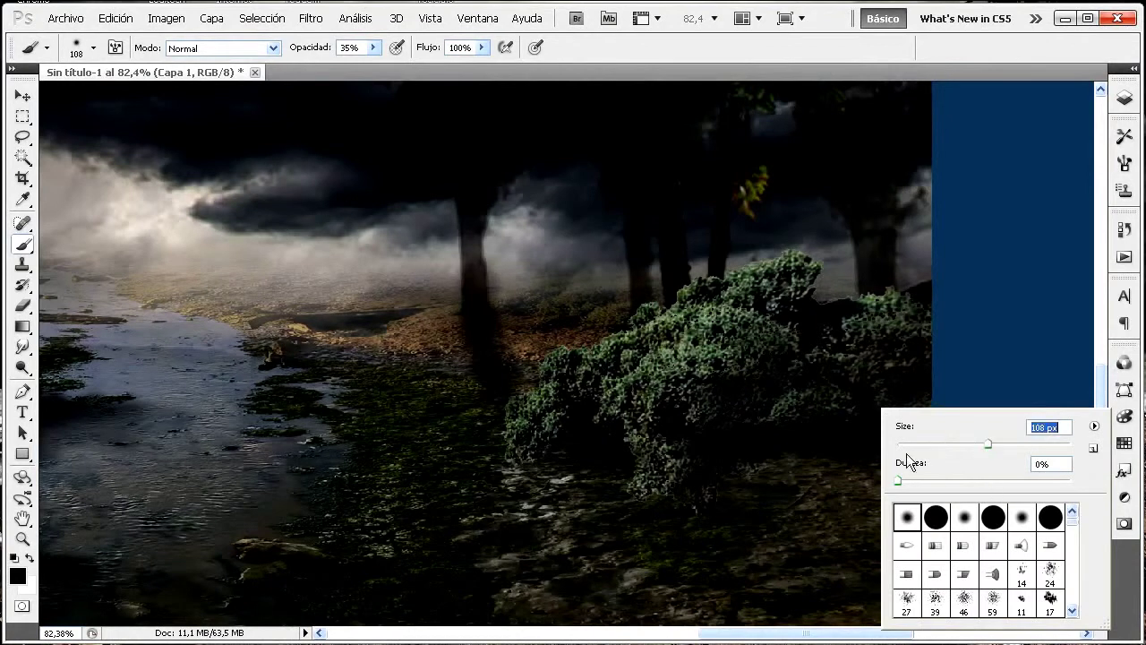
{"action": "mouse_move", "coordinate": [776, 392]}
{"action": "left_mouse_down"}
{"action": "mouse_move", "coordinate": [846, 372]}
{"action": "mouse_move", "coordinate": [939, 398]}
{"action": "mouse_move", "coordinate": [907, 436]}
{"action": "mouse_move", "coordinate": [803, 431]}
{"action": "mouse_move", "coordinate": [857, 438]}
{"action": "mouse_move", "coordinate": [940, 488]}
{"action": "mouse_move", "coordinate": [795, 452]}
{"action": "mouse_move", "coordinate": [711, 462]}
{"action": "mouse_move", "coordinate": [628, 398]}
{"action": "mouse_move", "coordinate": [705, 408]}
{"action": "mouse_move", "coordinate": [763, 373]}
{"action": "mouse_move", "coordinate": [671, 434]}
{"action": "mouse_move", "coordinate": [650, 477]}
{"action": "mouse_move", "coordinate": [601, 453]}
{"action": "mouse_move", "coordinate": [569, 460]}
{"action": "mouse_move", "coordinate": [814, 401]}
{"action": "mouse_move", "coordinate": [546, 347]}
{"action": "mouse_move", "coordinate": [515, 329]}
{"action": "mouse_move", "coordinate": [602, 306]}
{"action": "mouse_move", "coordinate": [445, 333]}
{"action": "mouse_move", "coordinate": [524, 258]}
{"action": "left_mouse_up"}
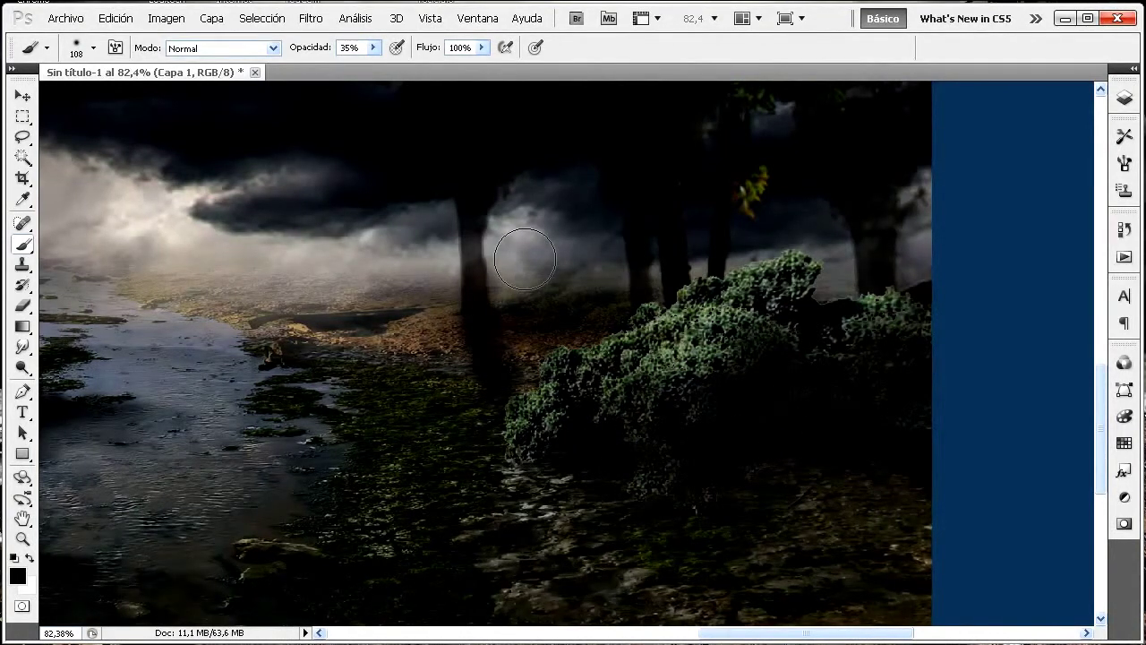
Lower the brush opacity to 18% and softly darken the ground along the right-hand bank around the bush
{"action": "key", "text": "ctrl+minus"}
{"action": "key", "text": "ctrl+minus"}
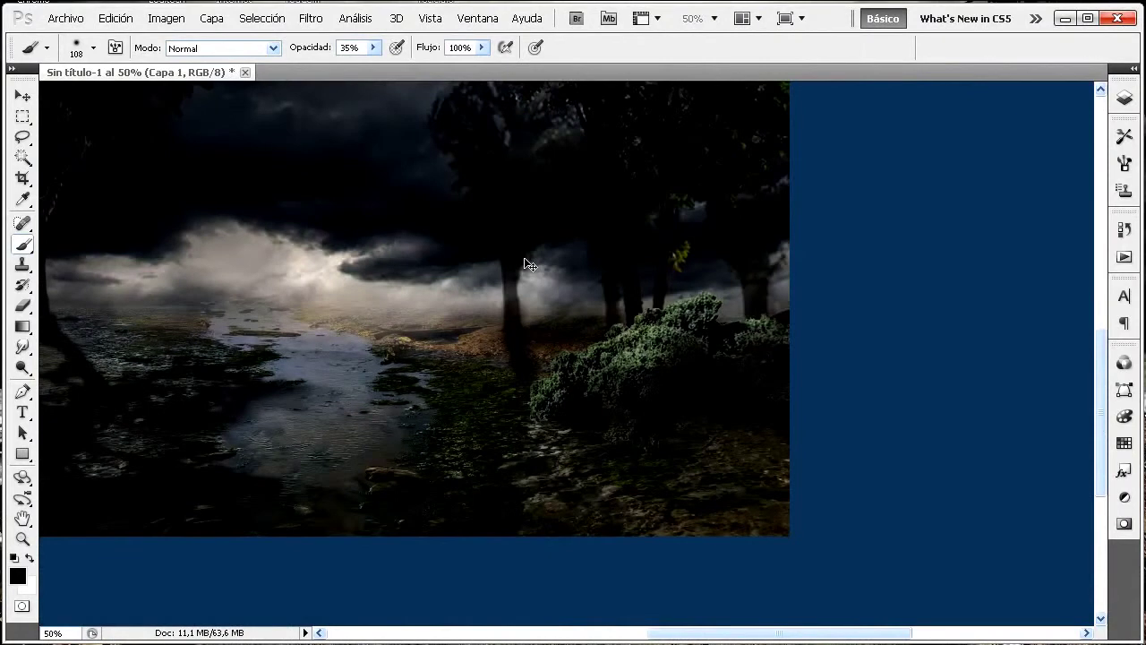
{"action": "key", "text": "ctrl+minus"}
{"action": "left_click", "coordinate": [374, 48]}
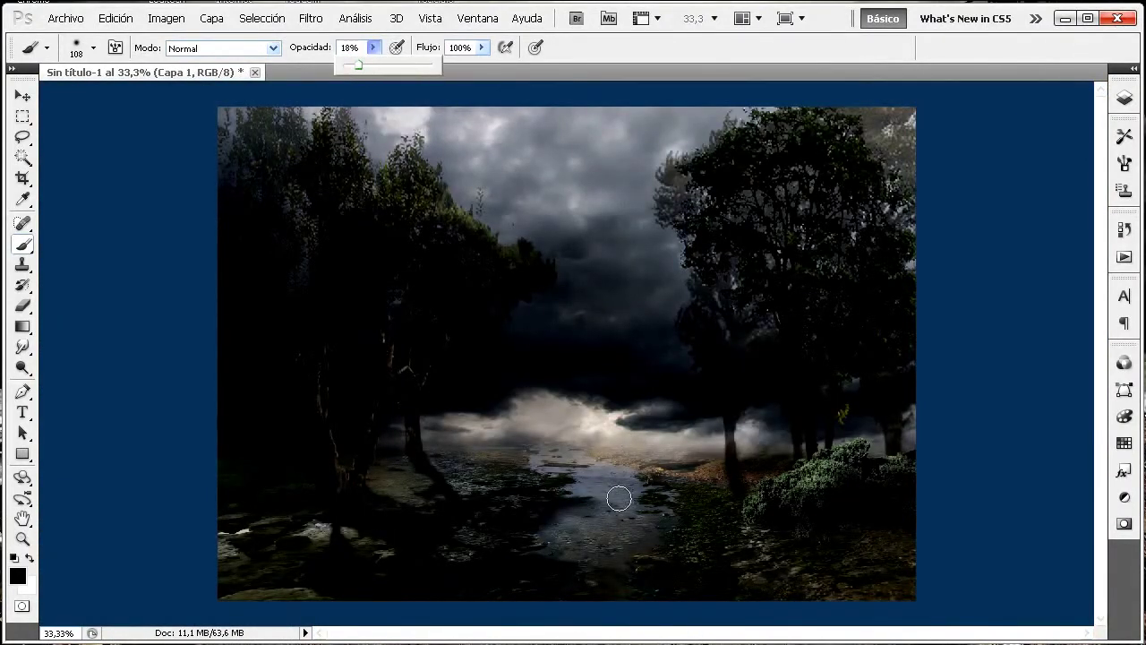
{"action": "mouse_move", "coordinate": [693, 475]}
{"action": "left_mouse_down"}
{"action": "mouse_move", "coordinate": [725, 479]}
{"action": "mouse_move", "coordinate": [669, 466]}
{"action": "mouse_move", "coordinate": [763, 479]}
{"action": "mouse_move", "coordinate": [752, 478]}
{"action": "mouse_move", "coordinate": [915, 442]}
{"action": "mouse_move", "coordinate": [914, 478]}
{"action": "mouse_move", "coordinate": [881, 537]}
{"action": "mouse_move", "coordinate": [915, 568]}
{"action": "left_mouse_up"}
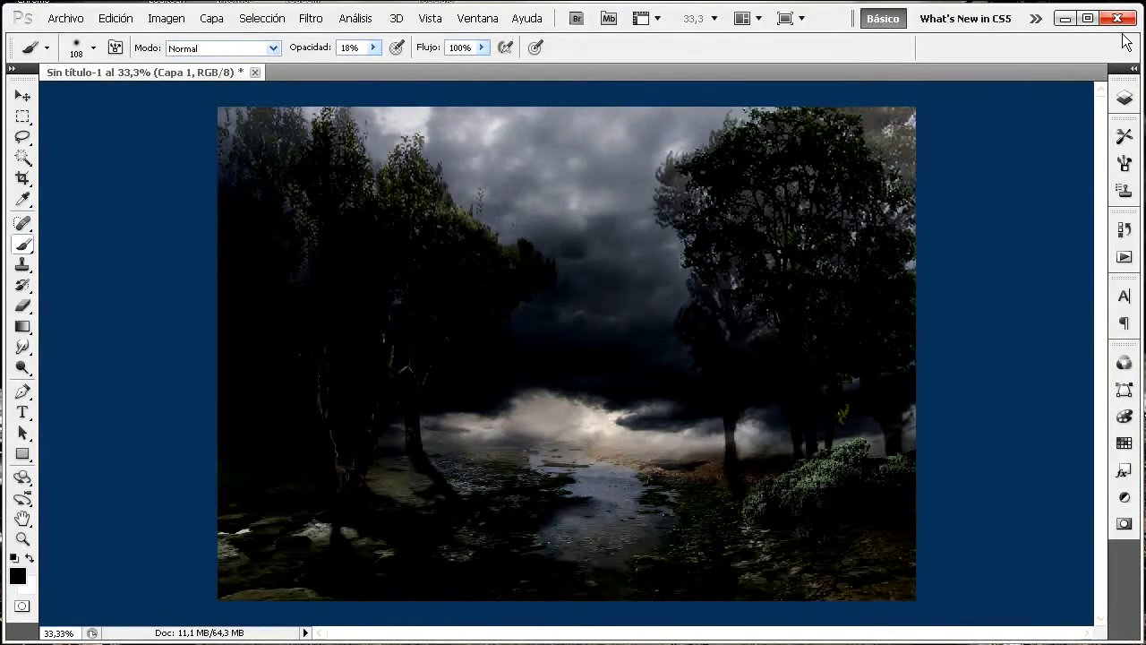
{"action": "left_click", "coordinate": [1132, 100]}
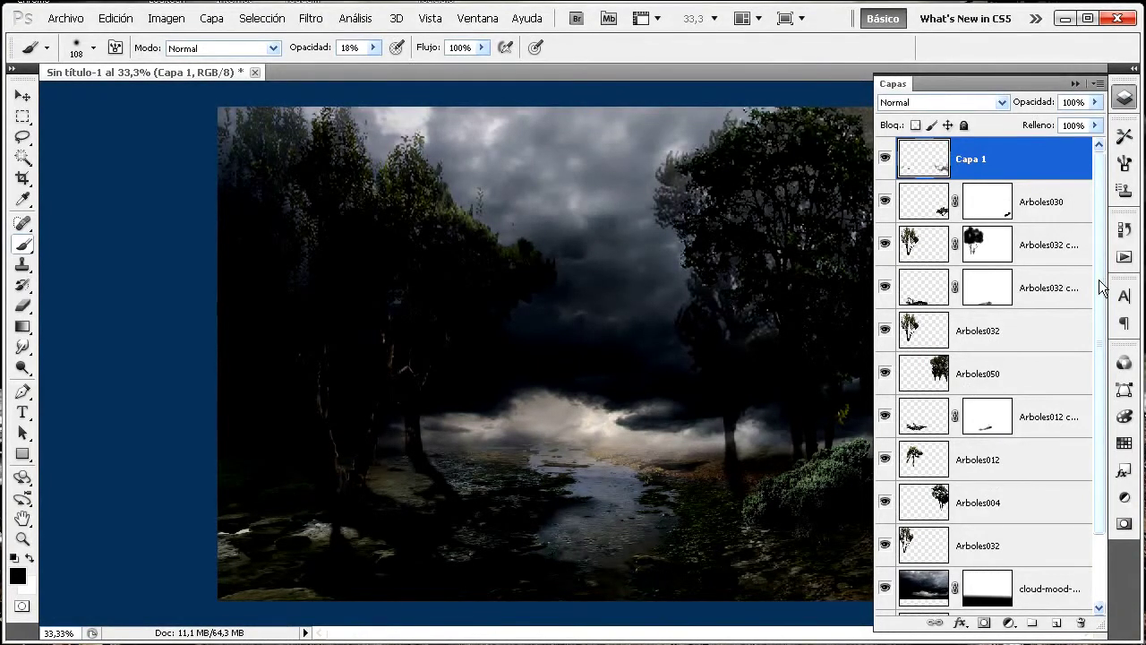
Add a new layer directly above the cloud-mood sky layer and make white the foreground colour
{"action": "scroll", "coordinate": [1101, 286], "scroll_direction": "down", "scroll_amount": 1}
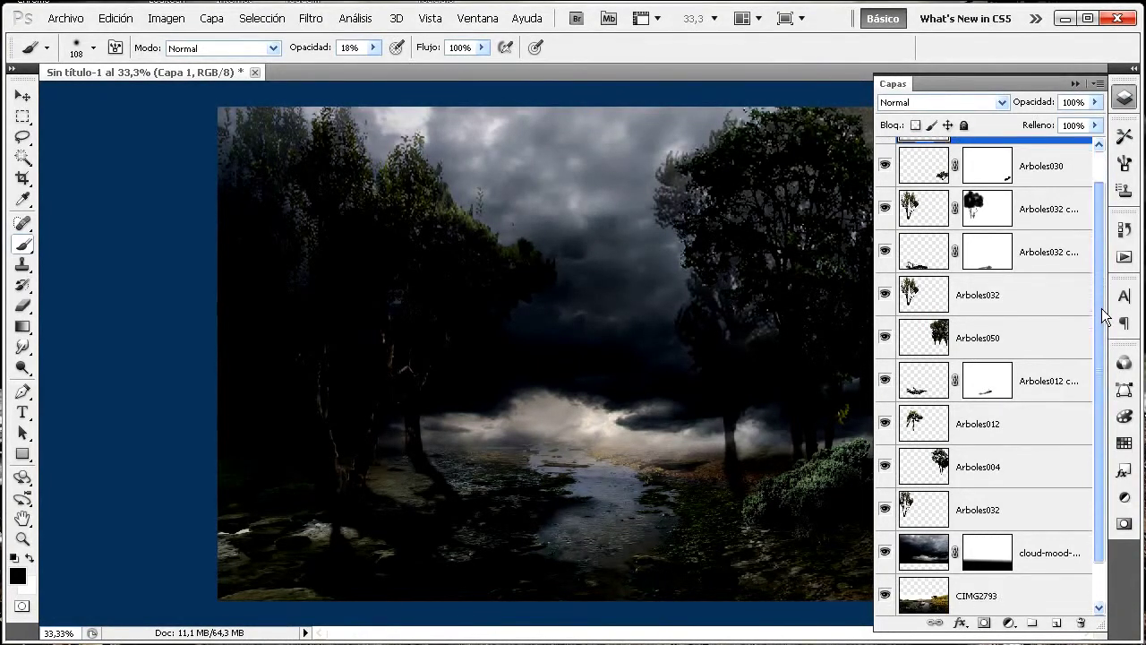
{"action": "left_click", "coordinate": [973, 516]}
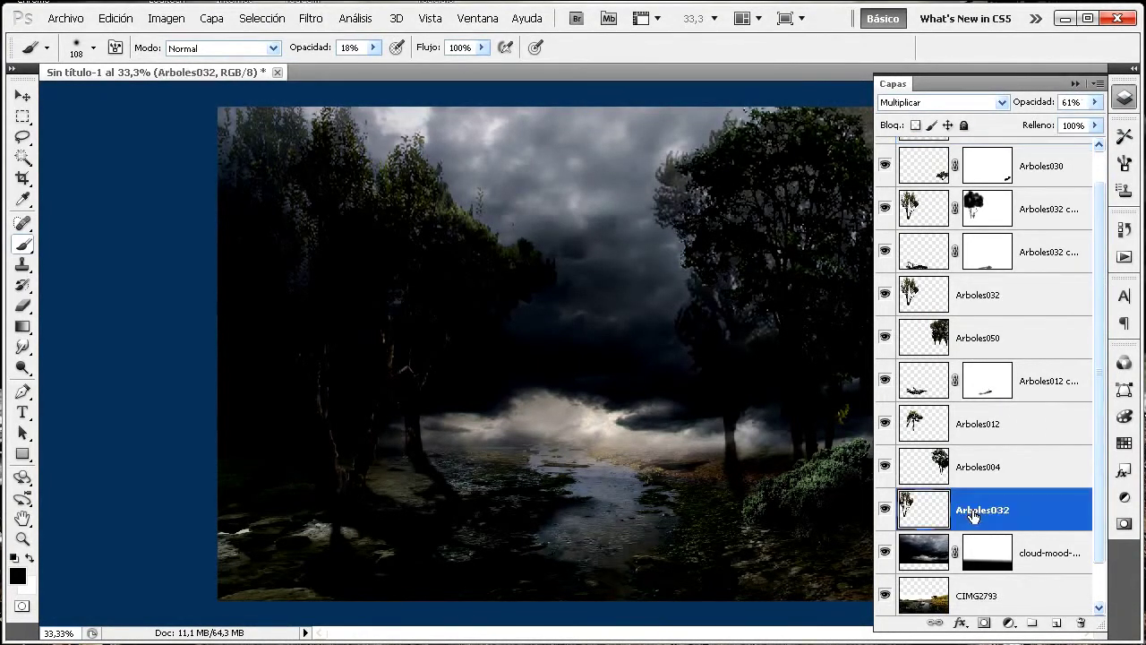
{"action": "left_click", "coordinate": [1034, 552]}
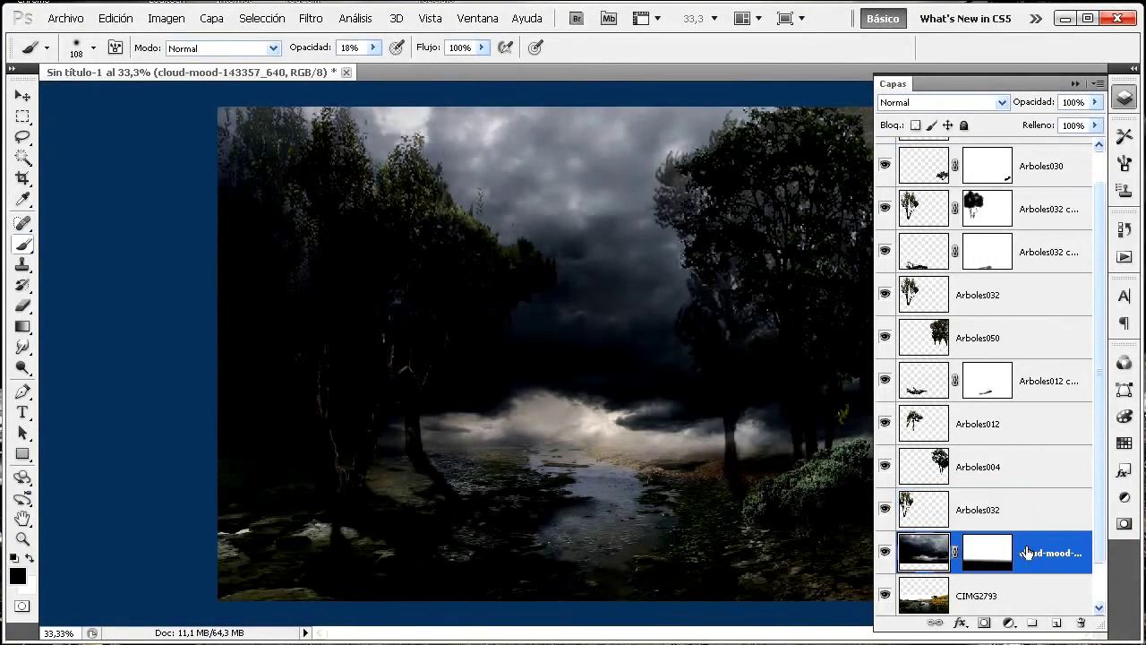
{"action": "left_click", "coordinate": [1056, 623]}
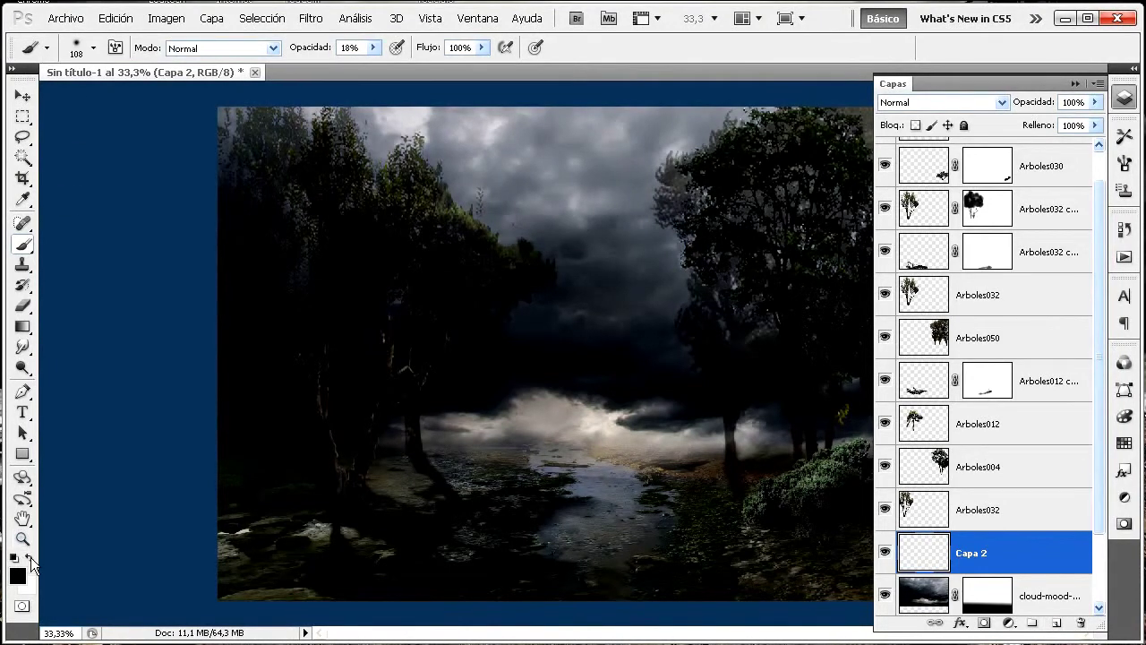
{"action": "key", "text": "F7"}
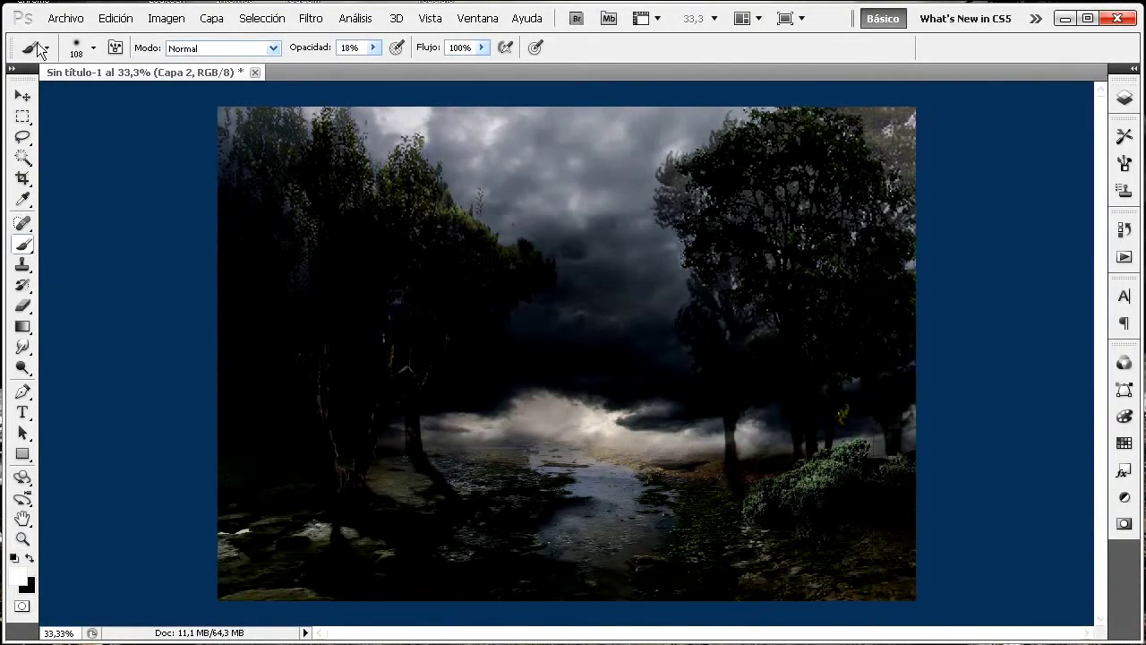
{"action": "left_click", "coordinate": [21, 578]}
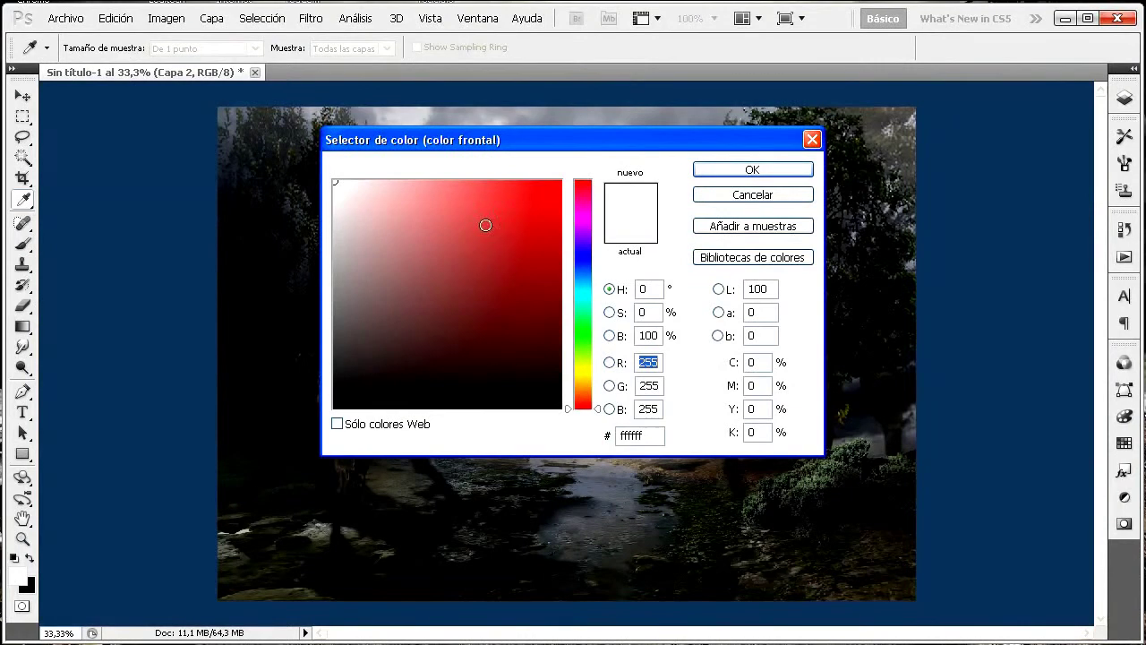
{"action": "left_click", "coordinate": [721, 198]}
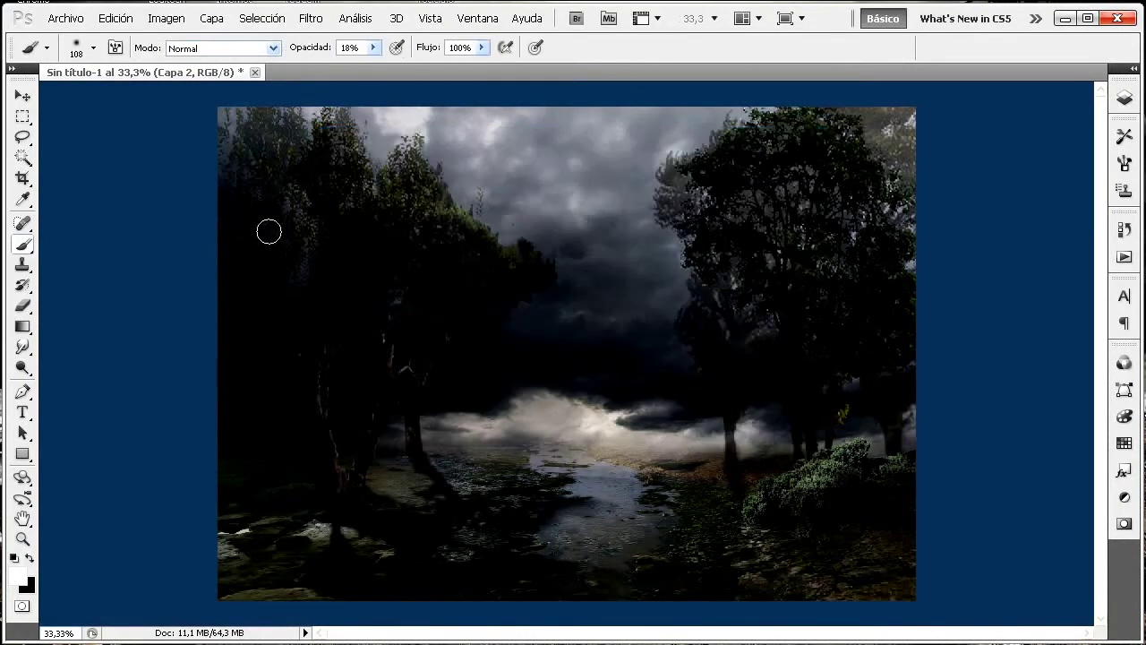
Find the cloud-shaped 494 px brush among the brush presets and select it
{"action": "left_click", "coordinate": [94, 49]}
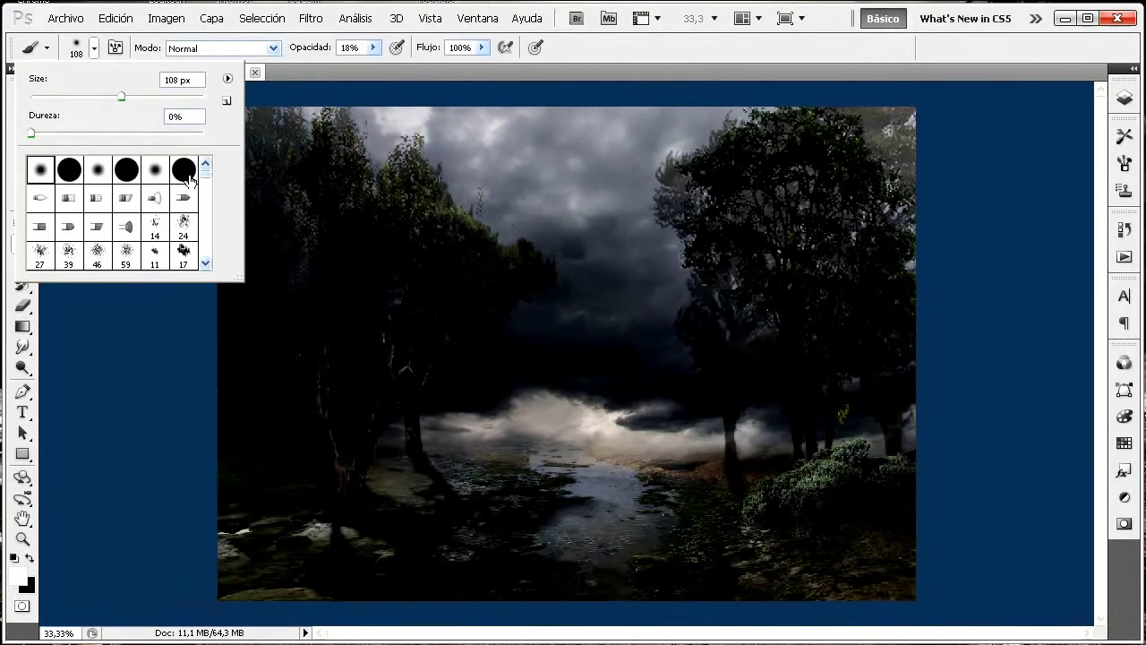
{"action": "left_click_drag", "start_coordinate": [206, 172], "coordinate": [212, 270]}
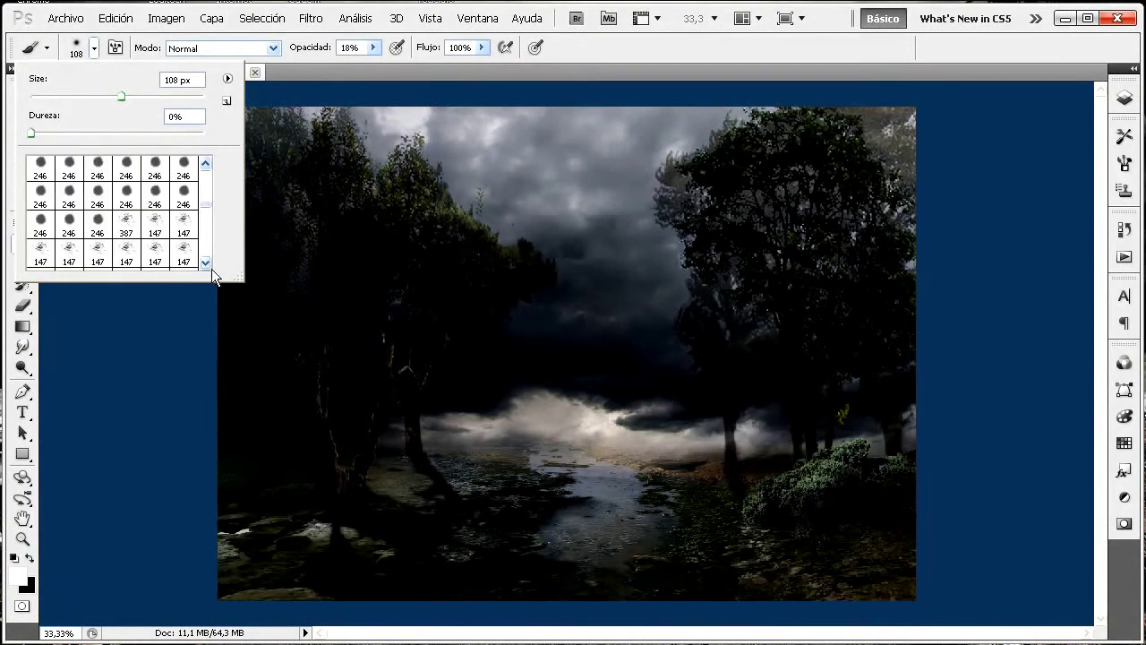
{"action": "left_click", "coordinate": [205, 263]}
{"action": "left_click", "coordinate": [205, 263]}
{"action": "left_click", "coordinate": [205, 262]}
{"action": "left_click", "coordinate": [205, 263]}
{"action": "left_click", "coordinate": [202, 259]}
{"action": "left_click", "coordinate": [201, 258]}
{"action": "left_click", "coordinate": [203, 261]}
{"action": "left_click", "coordinate": [205, 260]}
{"action": "left_click", "coordinate": [205, 261]}
{"action": "left_click", "coordinate": [205, 260]}
{"action": "left_click", "coordinate": [206, 261]}
{"action": "left_click", "coordinate": [205, 260]}
{"action": "left_click", "coordinate": [205, 260]}
{"action": "left_click", "coordinate": [205, 260]}
{"action": "left_click", "coordinate": [205, 261]}
{"action": "left_click", "coordinate": [205, 261]}
{"action": "left_click", "coordinate": [205, 261]}
{"action": "left_click", "coordinate": [205, 260]}
{"action": "left_click", "coordinate": [205, 260]}
{"action": "left_click", "coordinate": [205, 261]}
{"action": "left_click", "coordinate": [205, 260]}
{"action": "left_click", "coordinate": [205, 261]}
{"action": "left_click", "coordinate": [205, 261]}
{"action": "left_click", "coordinate": [205, 261]}
{"action": "left_click", "coordinate": [205, 260]}
{"action": "left_click", "coordinate": [206, 261]}
{"action": "left_click", "coordinate": [205, 261]}
{"action": "left_click", "coordinate": [205, 261]}
{"action": "left_click", "coordinate": [205, 260]}
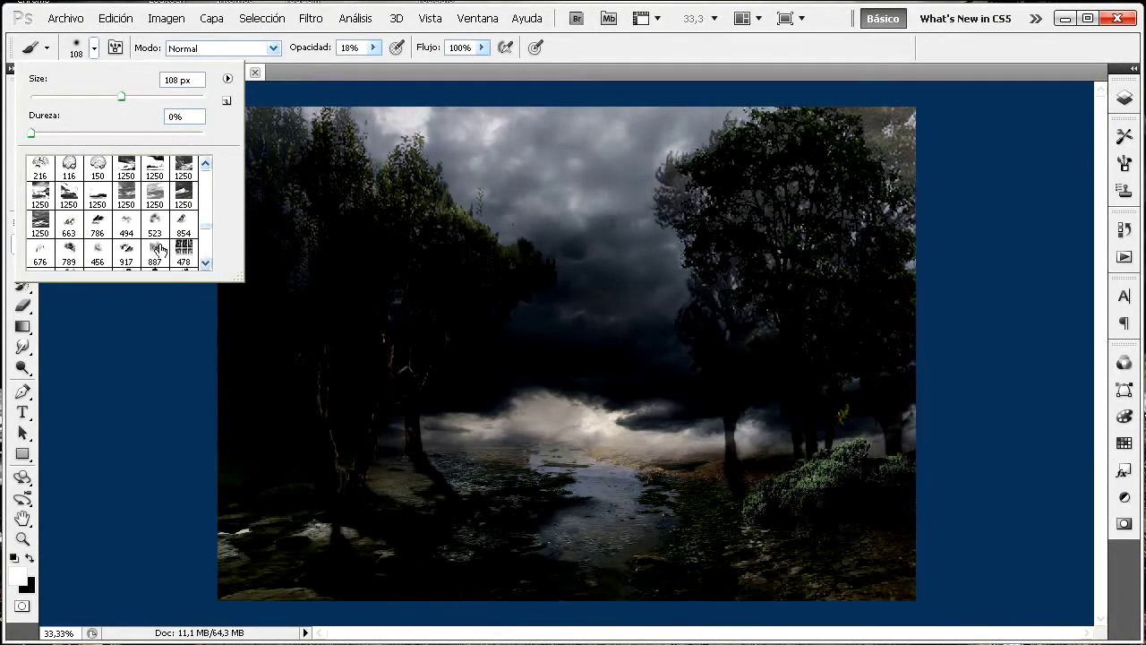
{"action": "left_click", "coordinate": [129, 228]}
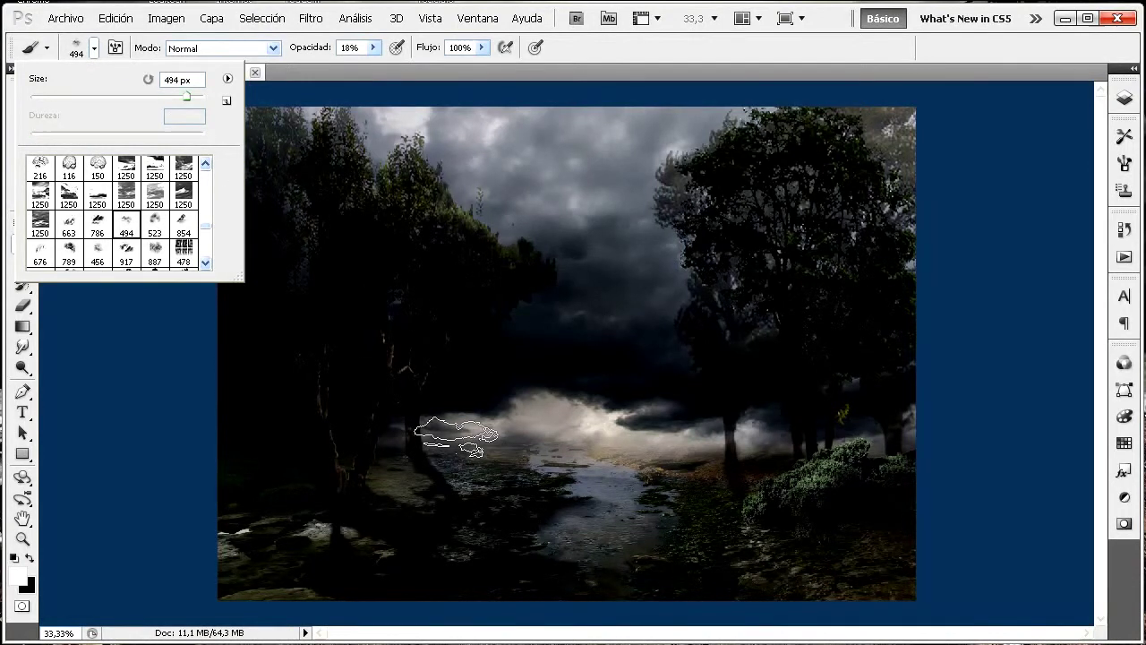
Stamp a white cloud on the horizon beside the left-hand trees, then raise the brush opacity to 100% and stamp again
{"action": "left_click", "coordinate": [455, 434]}
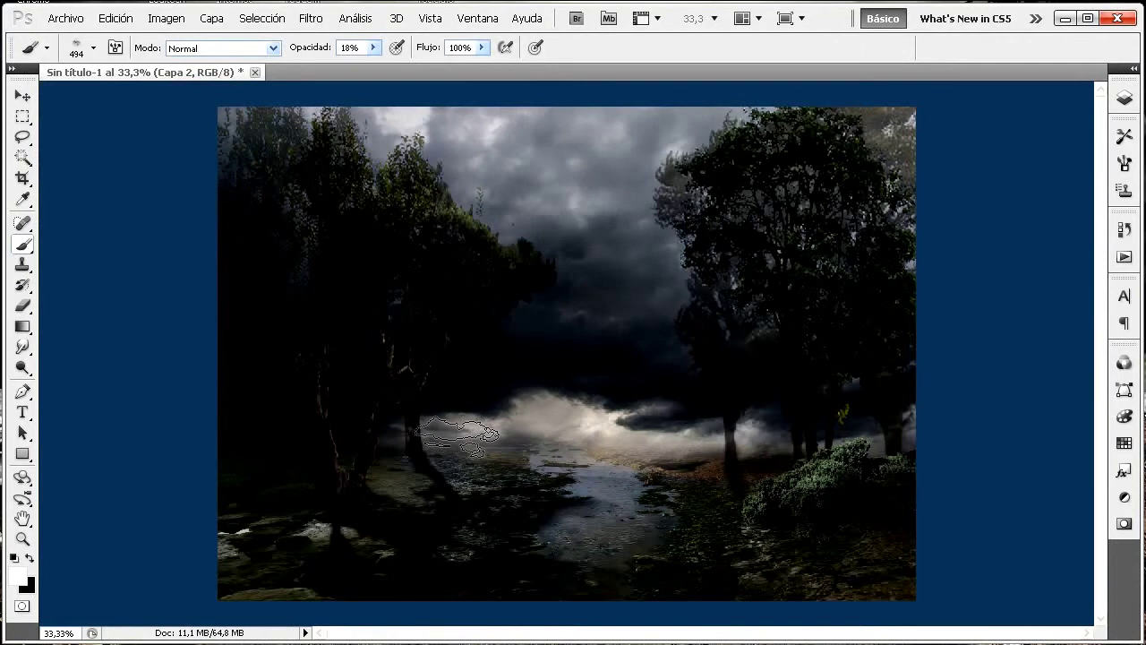
{"action": "left_click", "coordinate": [373, 48]}
{"action": "left_click_drag", "start_coordinate": [416, 69], "coordinate": [454, 67]}
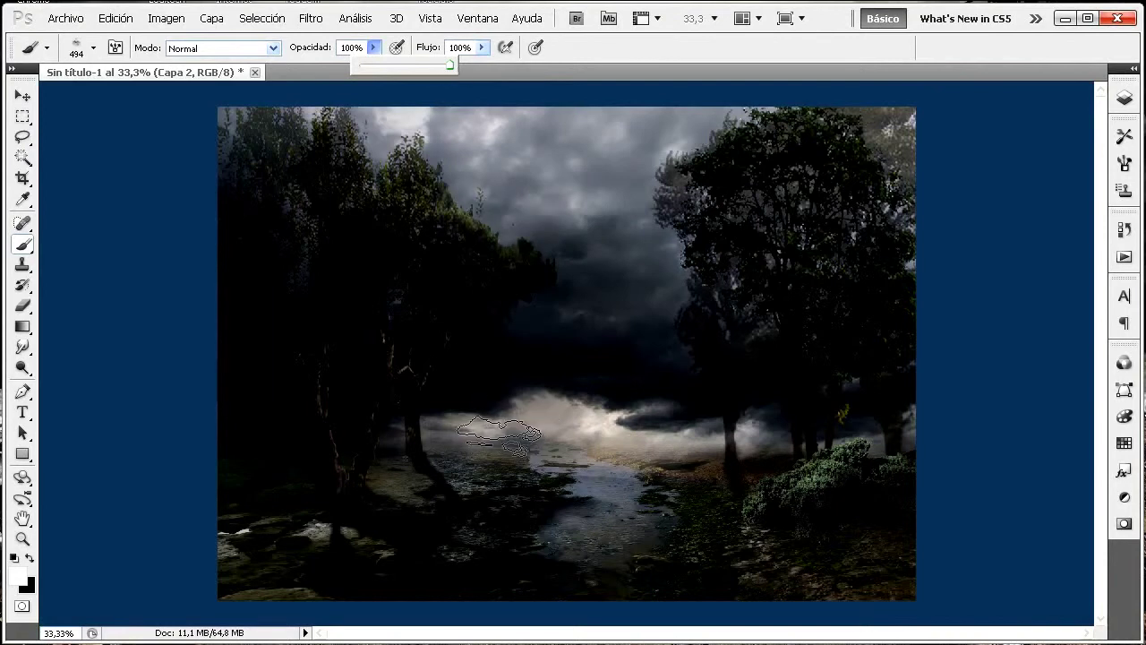
{"action": "left_click", "coordinate": [495, 434]}
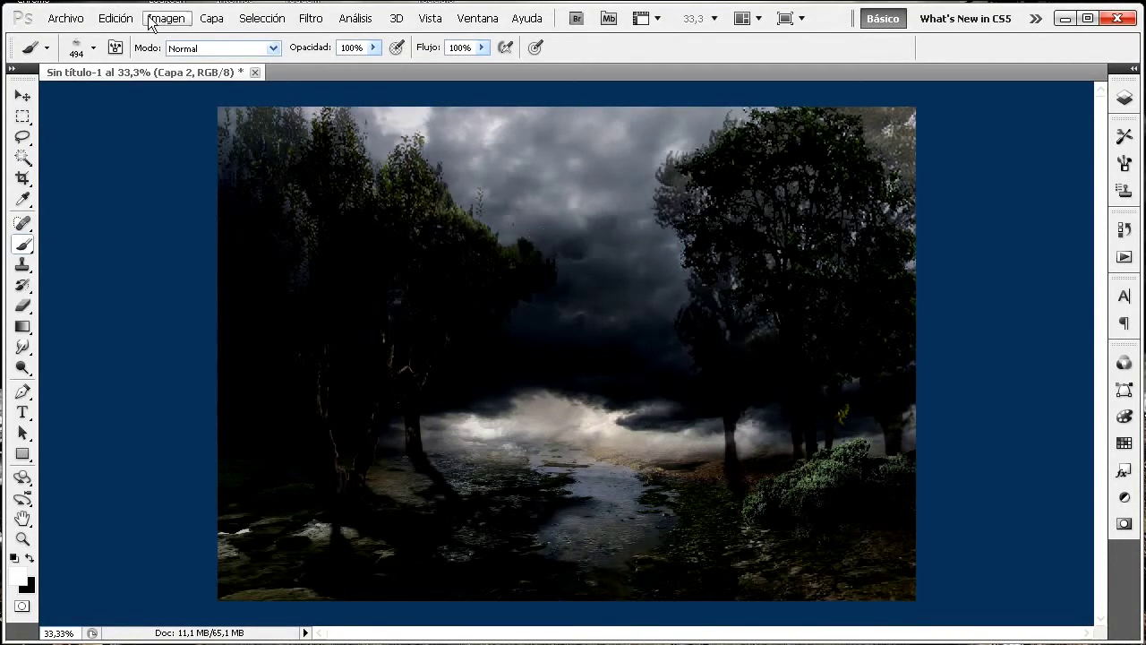
Free-transform the stamped cloud to about 223% width and 130% height, stretching it behind the left-hand tree trunks
{"action": "left_click", "coordinate": [116, 18]}
{"action": "left_click", "coordinate": [188, 311]}
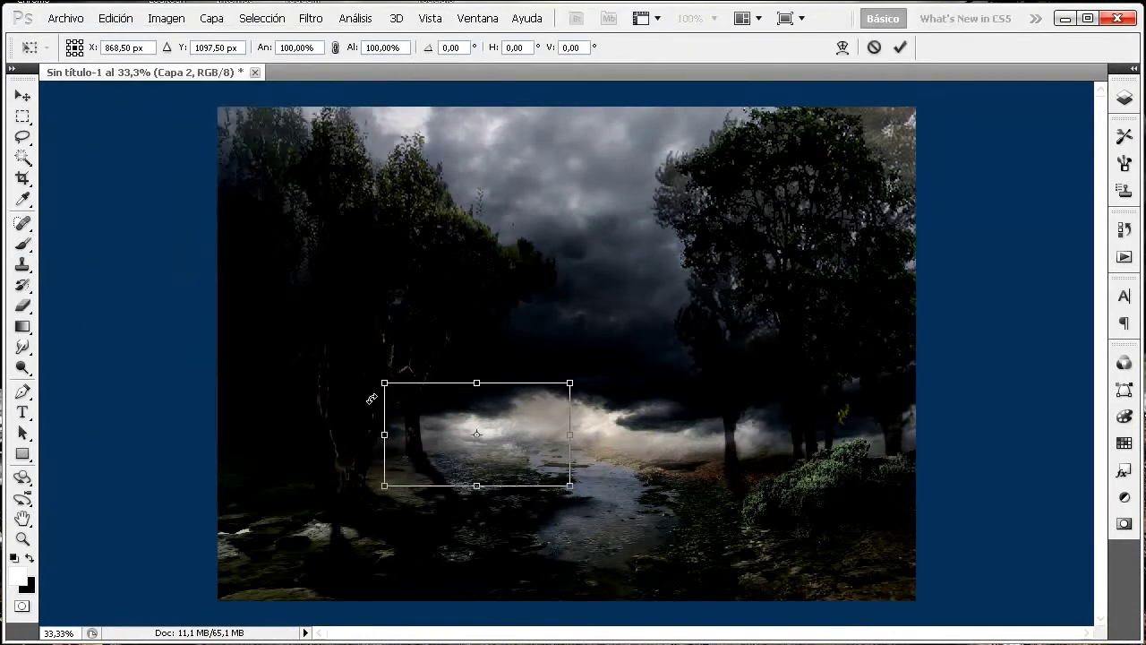
{"action": "left_click_drag", "start_coordinate": [385, 435], "coordinate": [157, 435]}
{"action": "left_click_drag", "start_coordinate": [365, 382], "coordinate": [362, 352]}
{"action": "left_click_drag", "start_coordinate": [408, 405], "coordinate": [405, 400]}
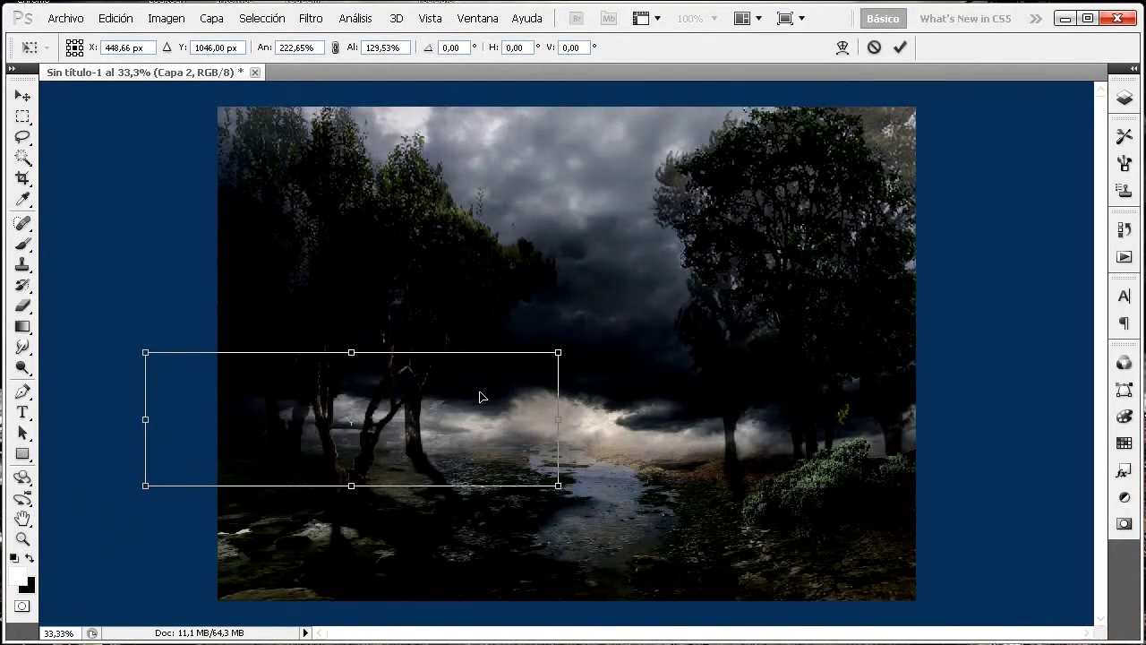
{"action": "key", "text": "Return"}
{"action": "key", "text": "b"}
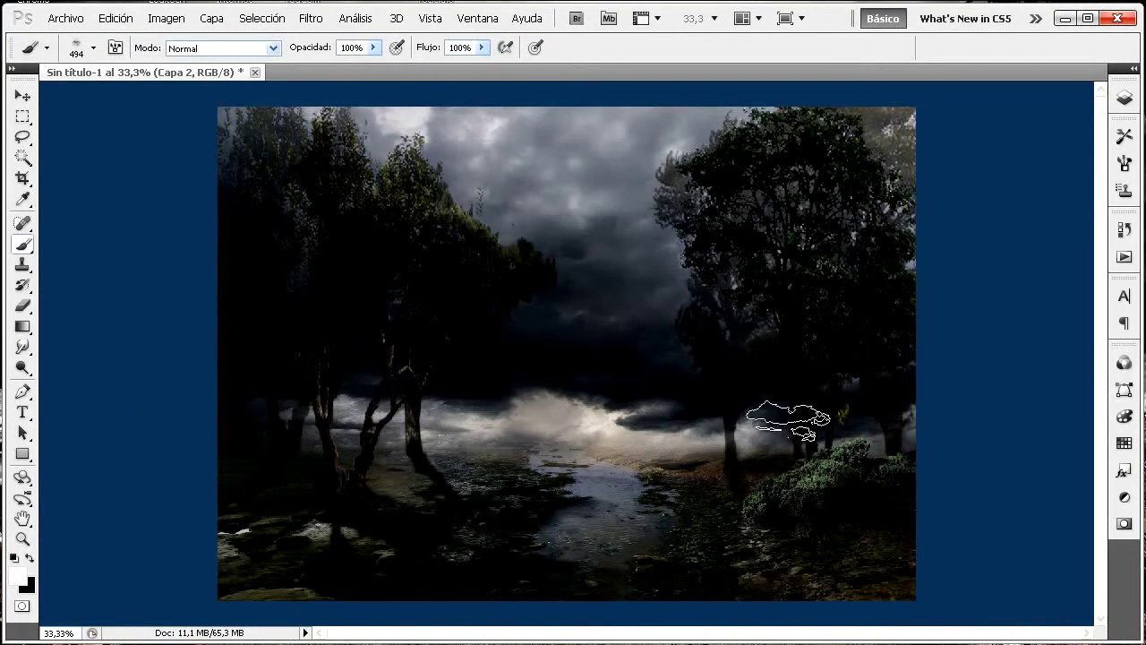
Add a new layer above Capa 2 and stamp a white cloud behind the right-hand trees with the 854 px cloud brush
{"action": "left_click", "coordinate": [1124, 98]}
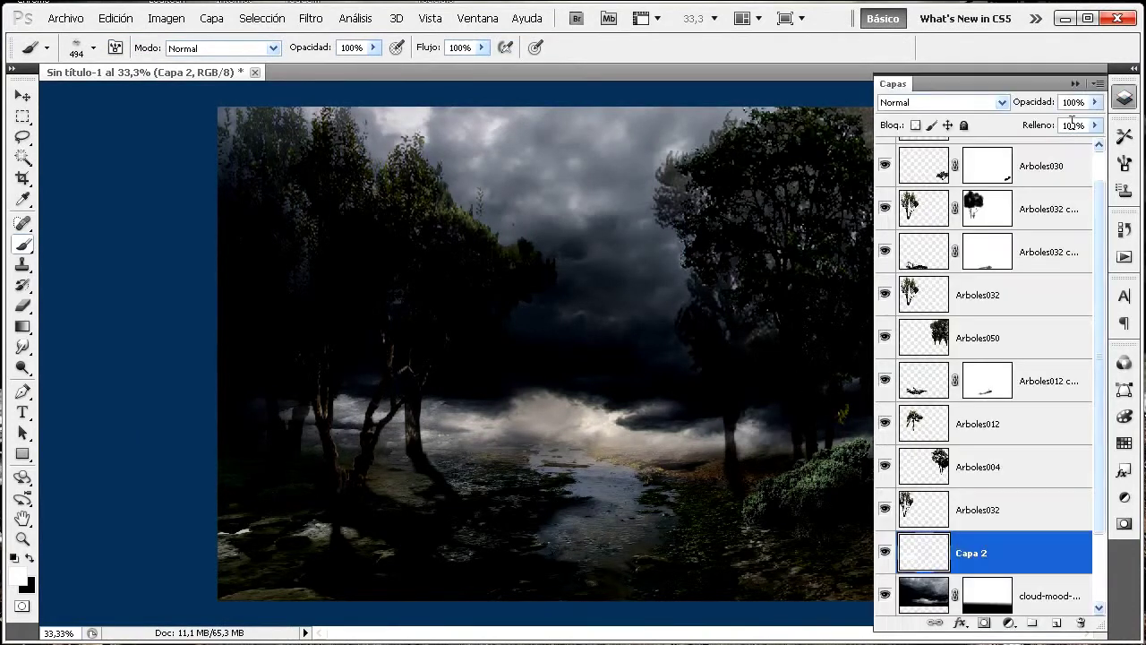
{"action": "left_click", "coordinate": [1057, 622]}
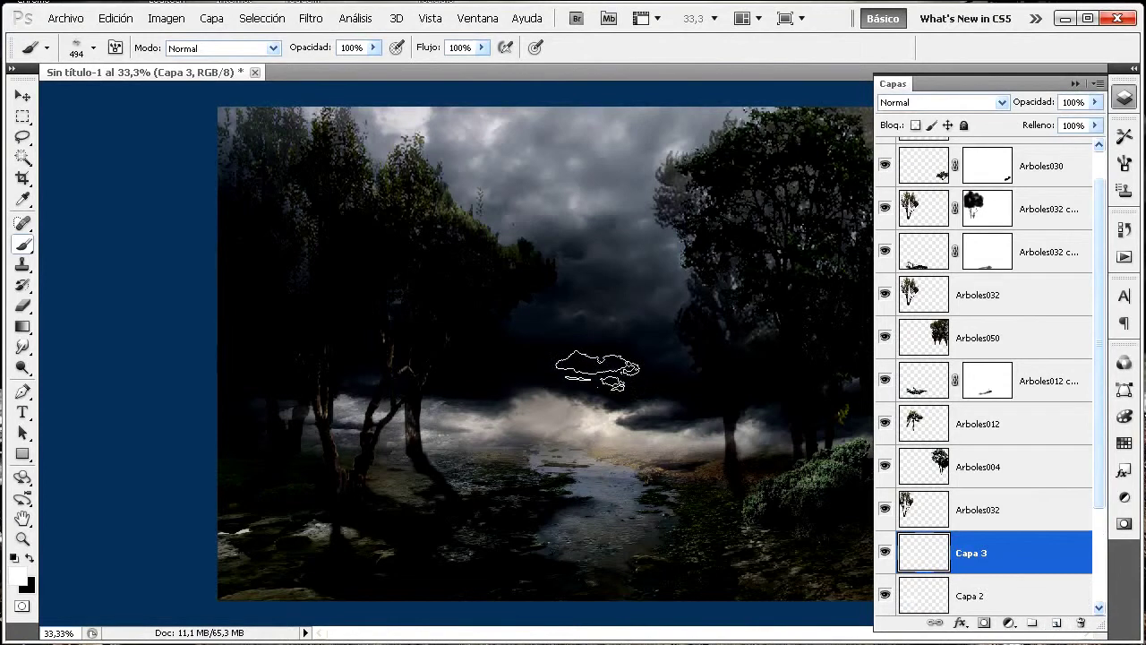
{"action": "left_click", "coordinate": [94, 49]}
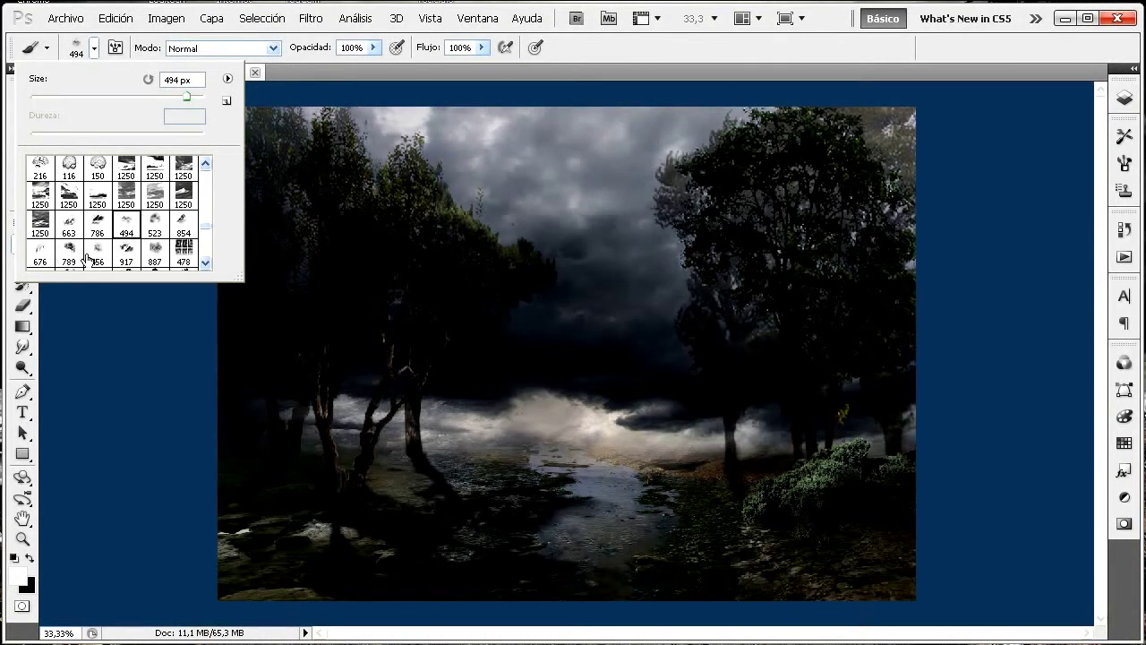
{"action": "left_click", "coordinate": [183, 226]}
{"action": "left_click", "coordinate": [730, 394]}
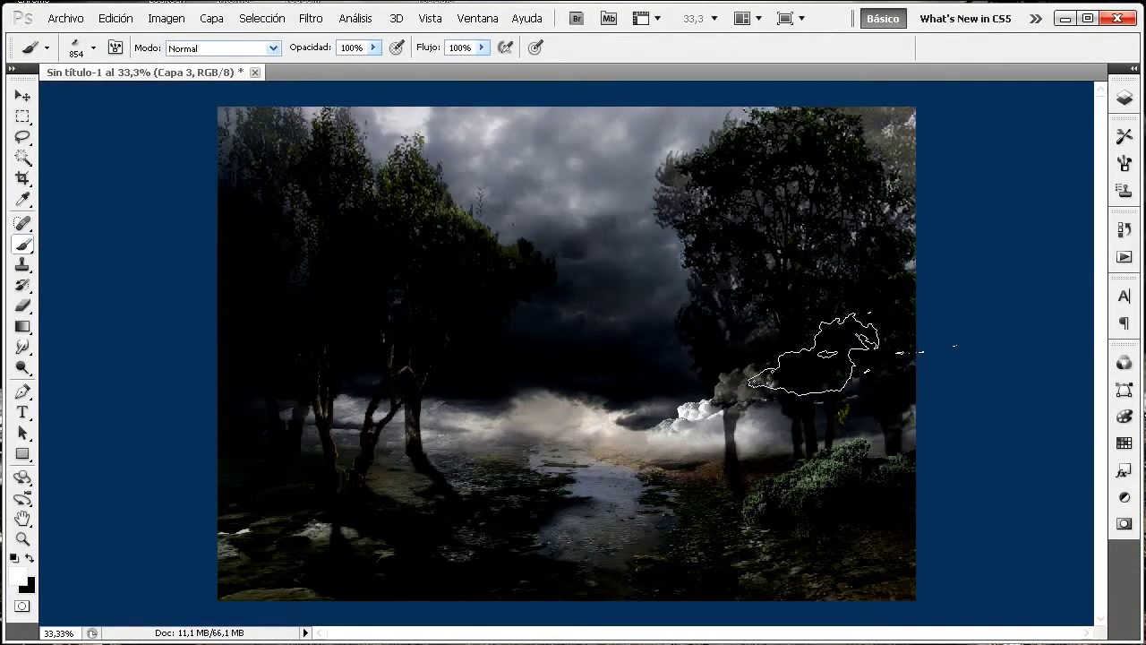
Free-transform the right-hand cloud, enlarging it sideways and upward to fill the horizon behind the right-hand trees
{"action": "left_click", "coordinate": [115, 18]}
{"action": "left_click", "coordinate": [231, 308]}
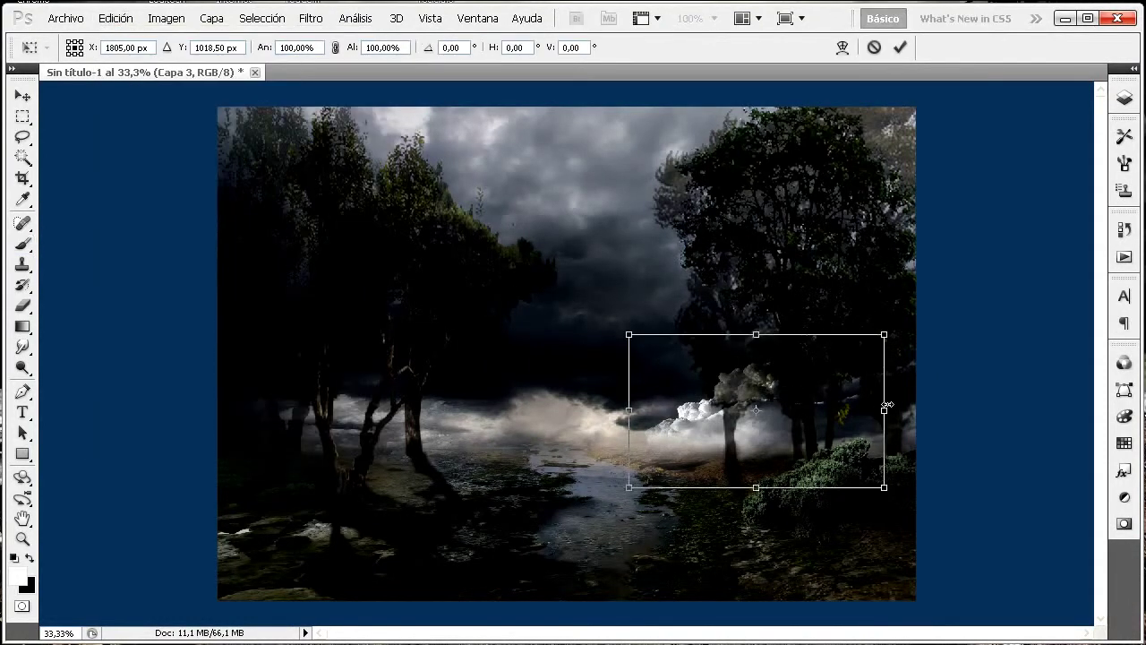
{"action": "left_click_drag", "start_coordinate": [884, 411], "coordinate": [950, 389]}
{"action": "left_click_drag", "start_coordinate": [790, 329], "coordinate": [788, 309]}
{"action": "left_click_drag", "start_coordinate": [632, 490], "coordinate": [561, 488]}
{"action": "key", "text": "Return"}
{"action": "key", "text": "b"}
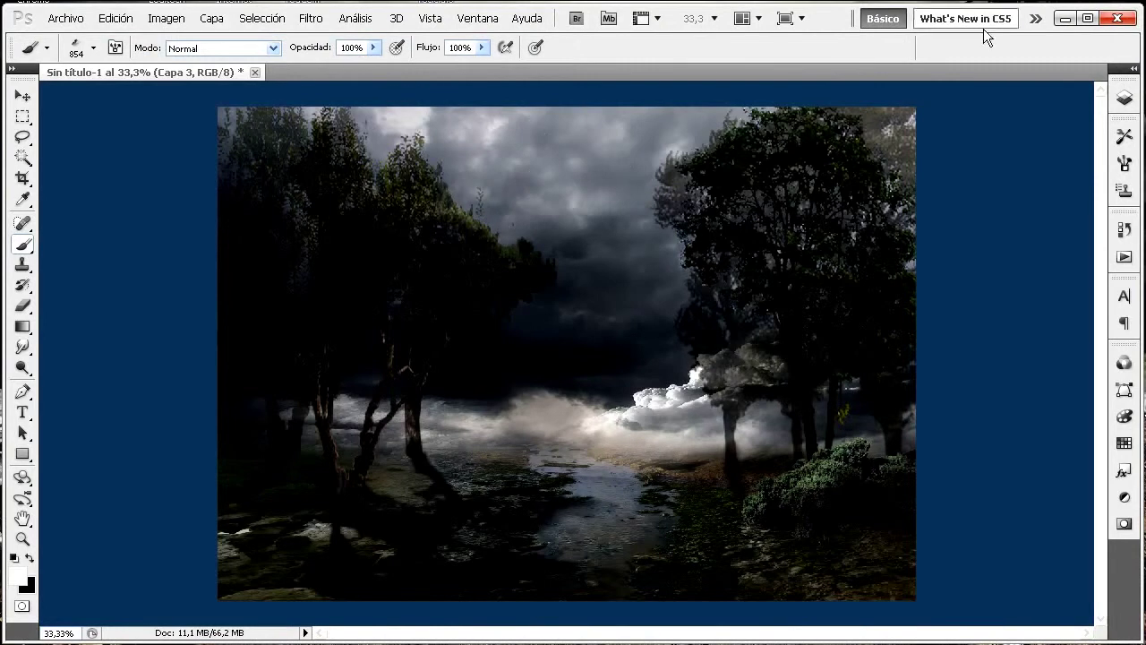
Lower the opacity of the right-hand cloud layer, Capa 3, to 71%
{"action": "left_click", "coordinate": [1124, 98]}
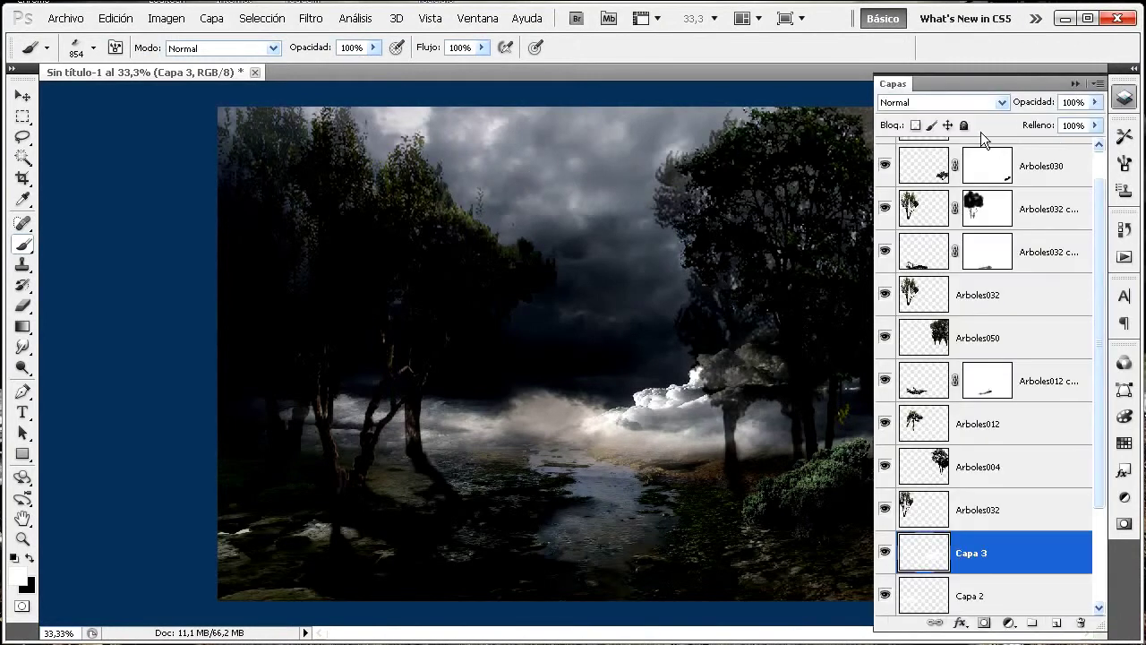
{"action": "left_click", "coordinate": [1093, 102]}
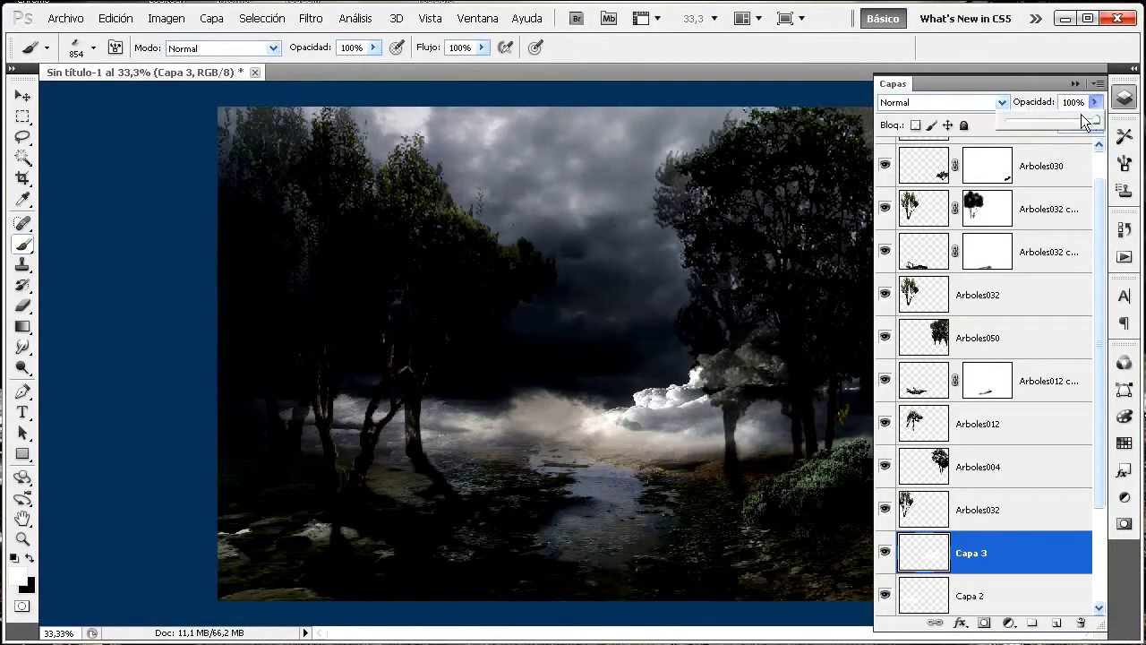
{"action": "left_click_drag", "start_coordinate": [1074, 117], "coordinate": [1069, 118]}
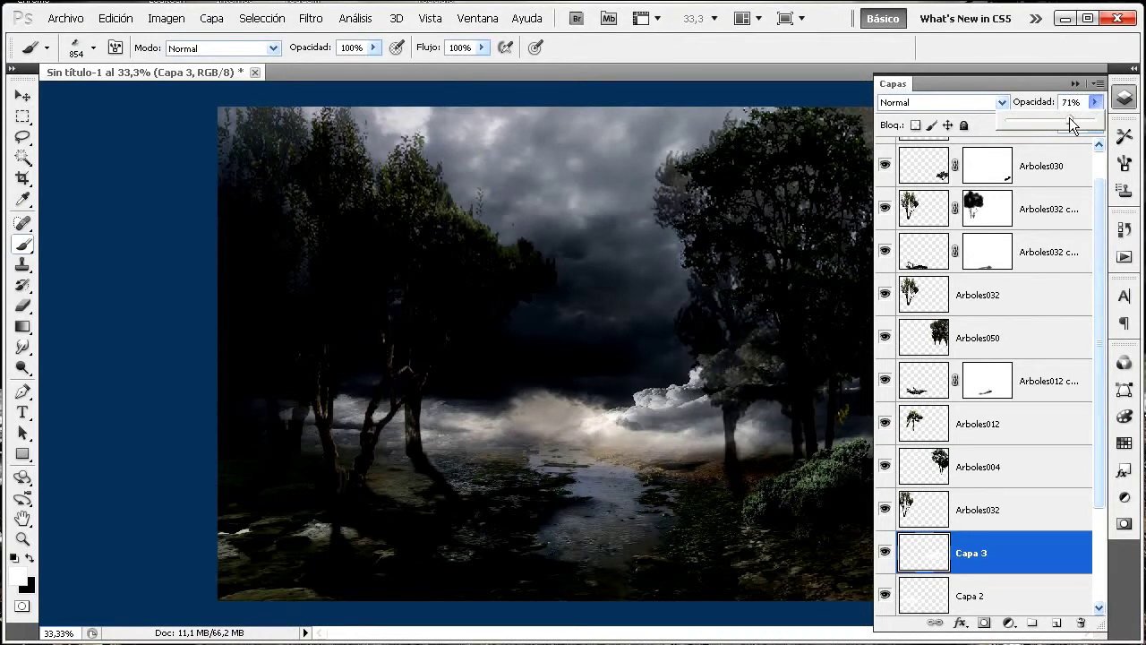
Apply a Gaussian blur with a 9.1-pixel radius to the right-hand cloud
{"action": "left_click", "coordinate": [310, 18]}
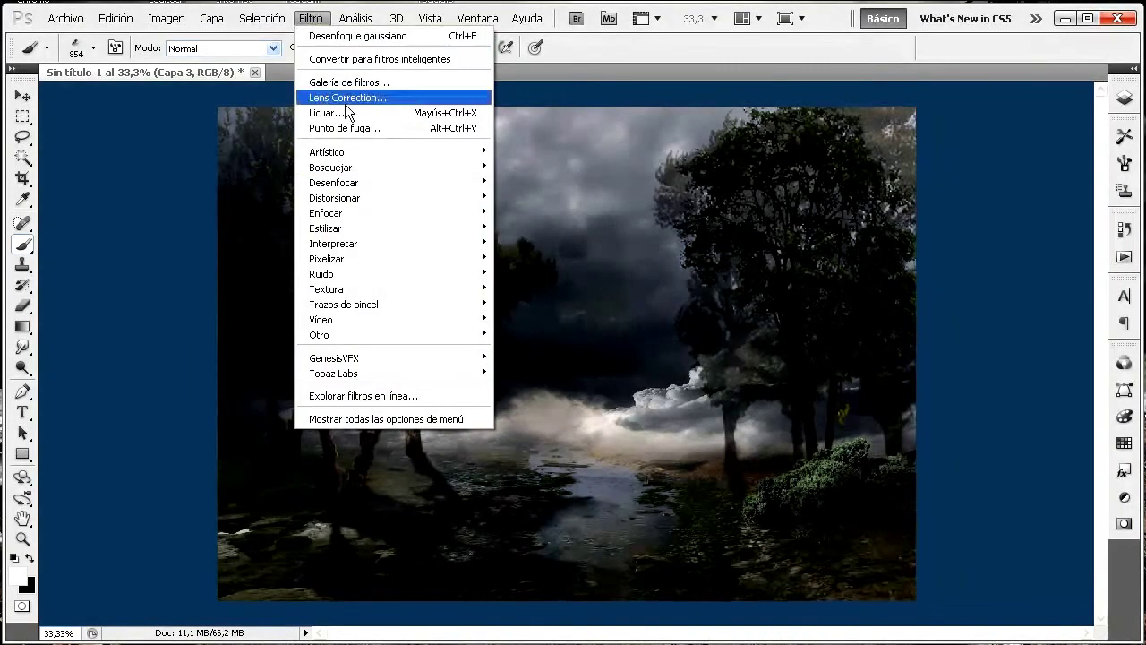
{"action": "mouse_move", "coordinate": [404, 186]}
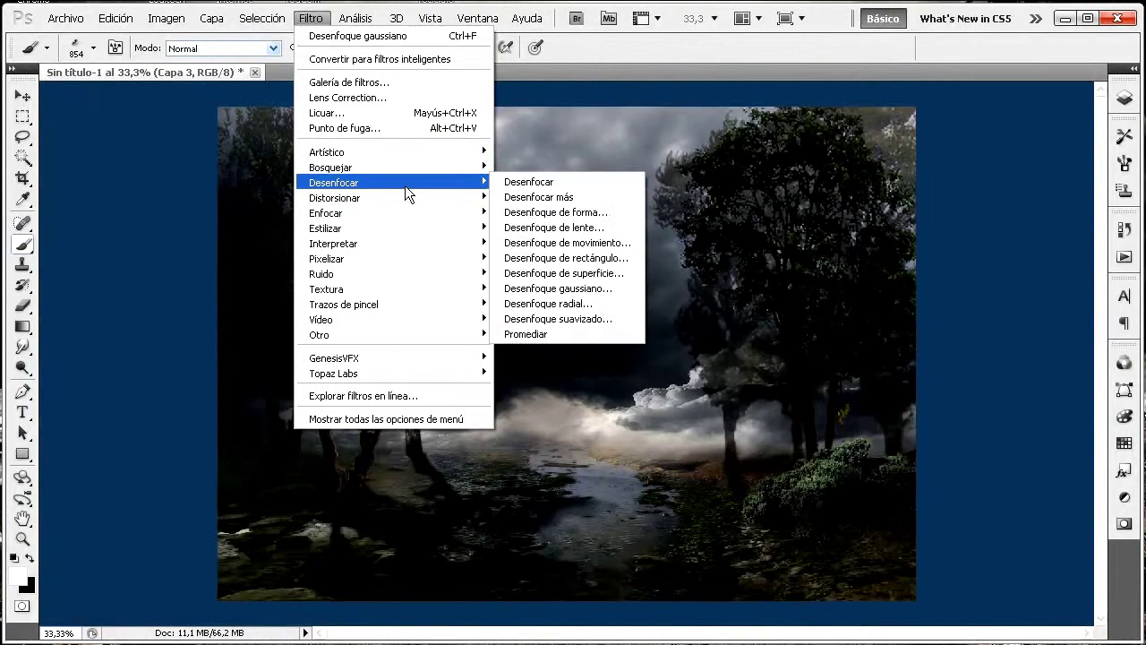
{"action": "left_click", "coordinate": [610, 288]}
{"action": "left_click_drag", "start_coordinate": [841, 167], "coordinate": [376, 160]}
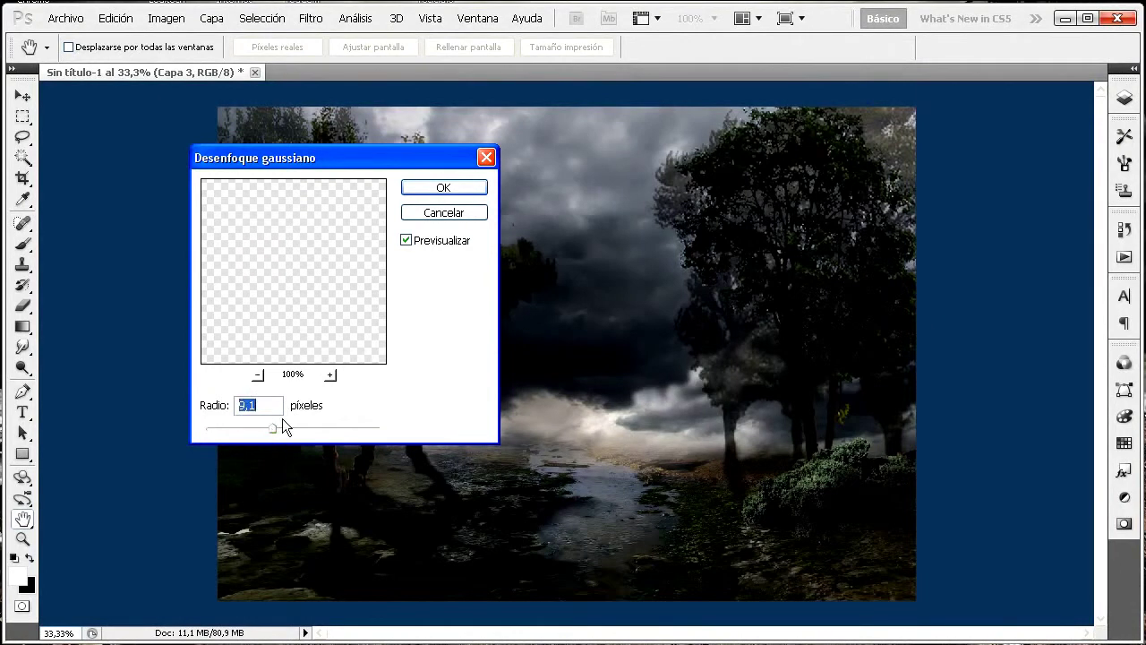
{"action": "left_click", "coordinate": [471, 190]}
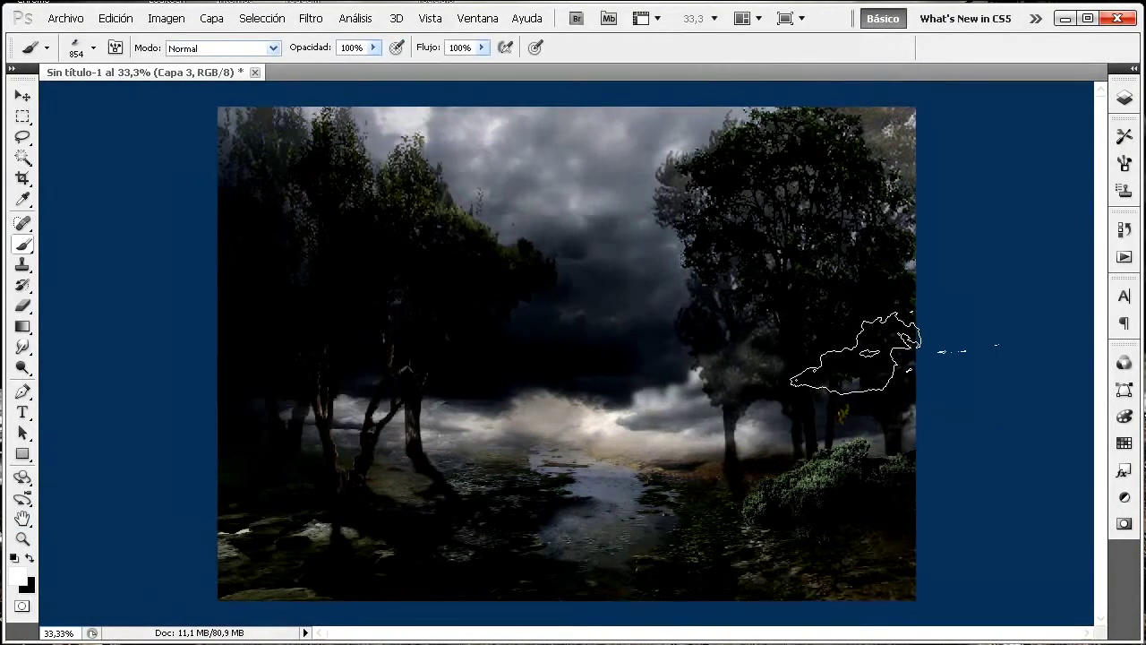
Keep the blurred cloud layer, Capa 3, in Normal blending mode and set its opacity to 48%
{"action": "left_click", "coordinate": [1125, 98]}
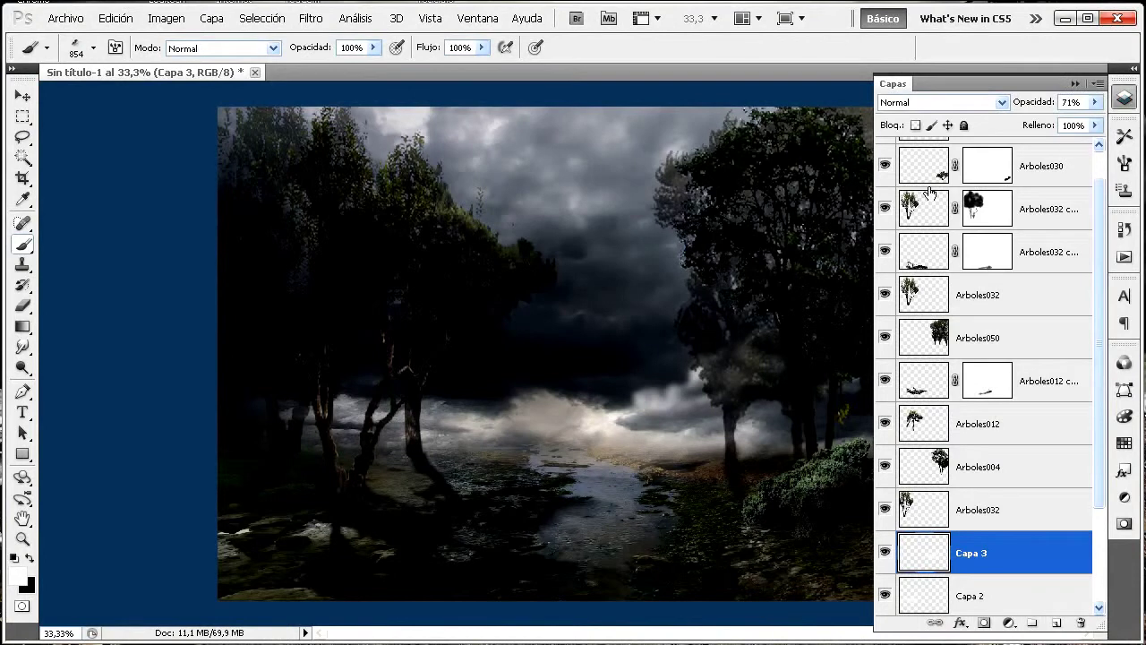
{"action": "left_click", "coordinate": [1002, 102]}
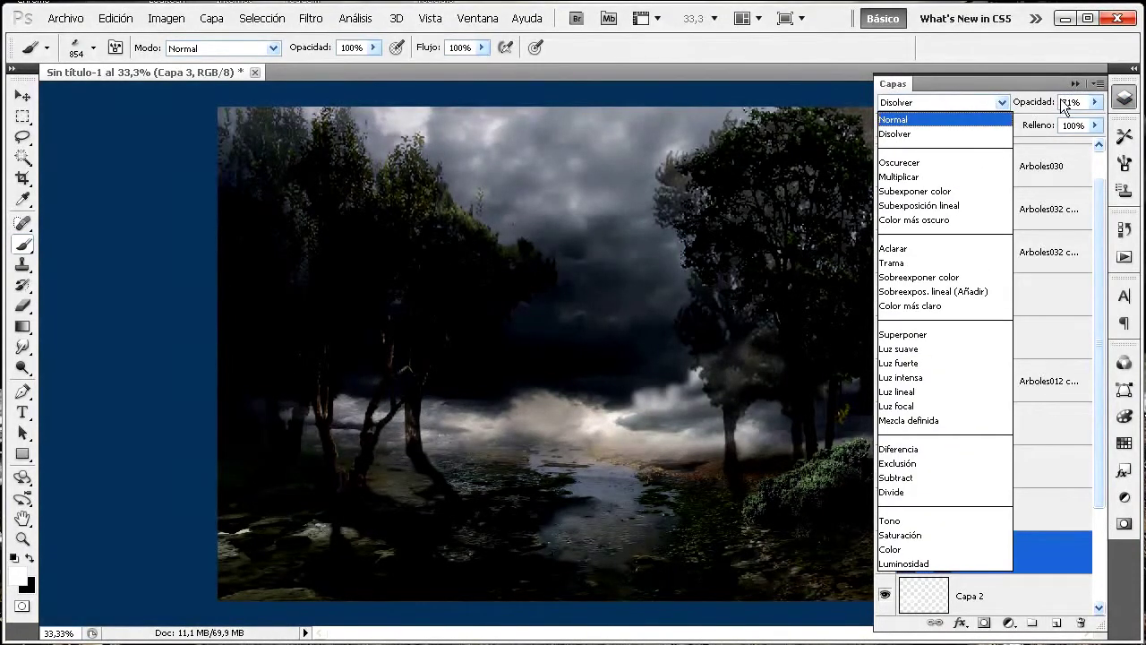
{"action": "left_click", "coordinate": [1096, 104]}
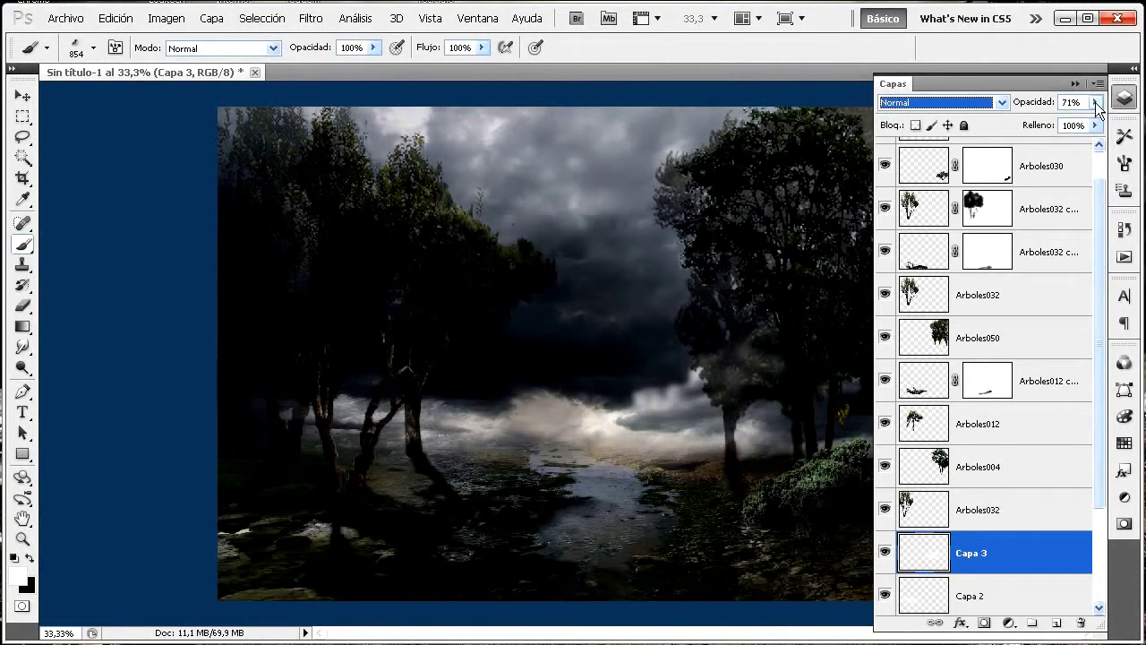
{"action": "left_click", "coordinate": [1095, 102]}
{"action": "left_click", "coordinate": [1046, 121]}
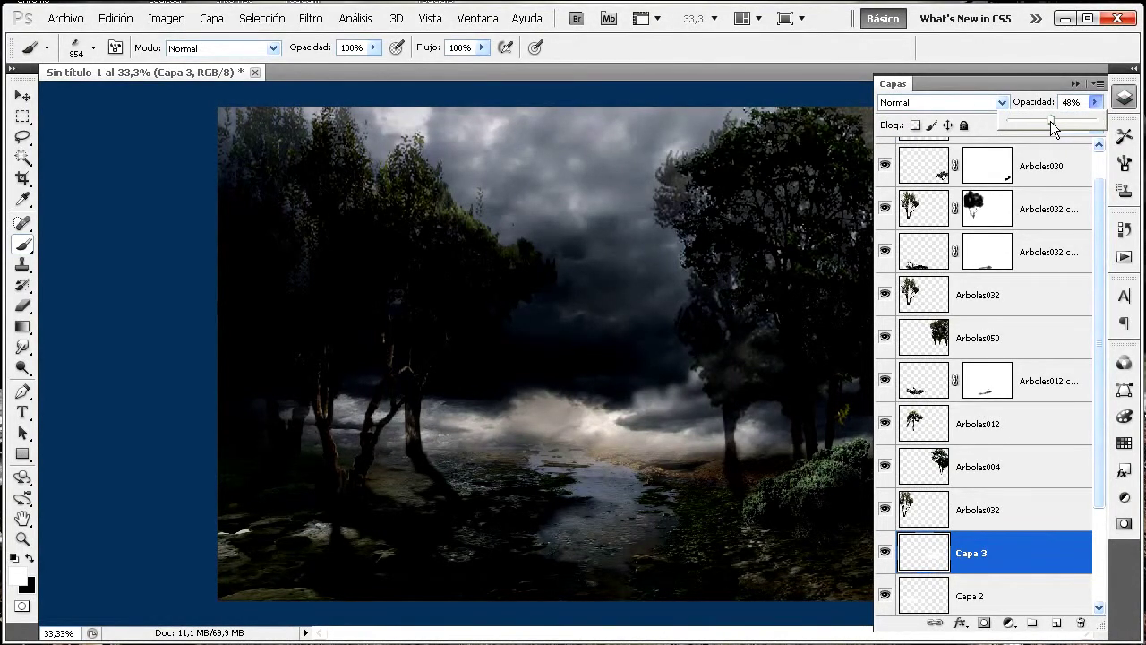
{"action": "left_click", "coordinate": [223, 150]}
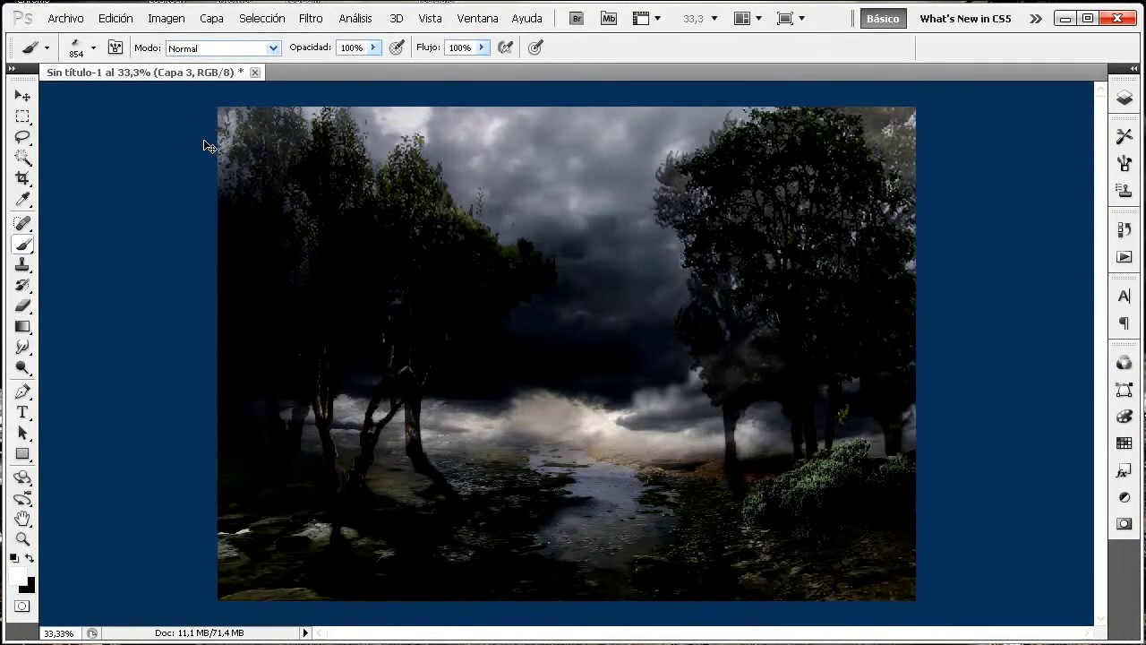
Place the vampira2 PSD from the tutorial vampira folder into the landscape at its default size and position
{"action": "left_click", "coordinate": [82, 25]}
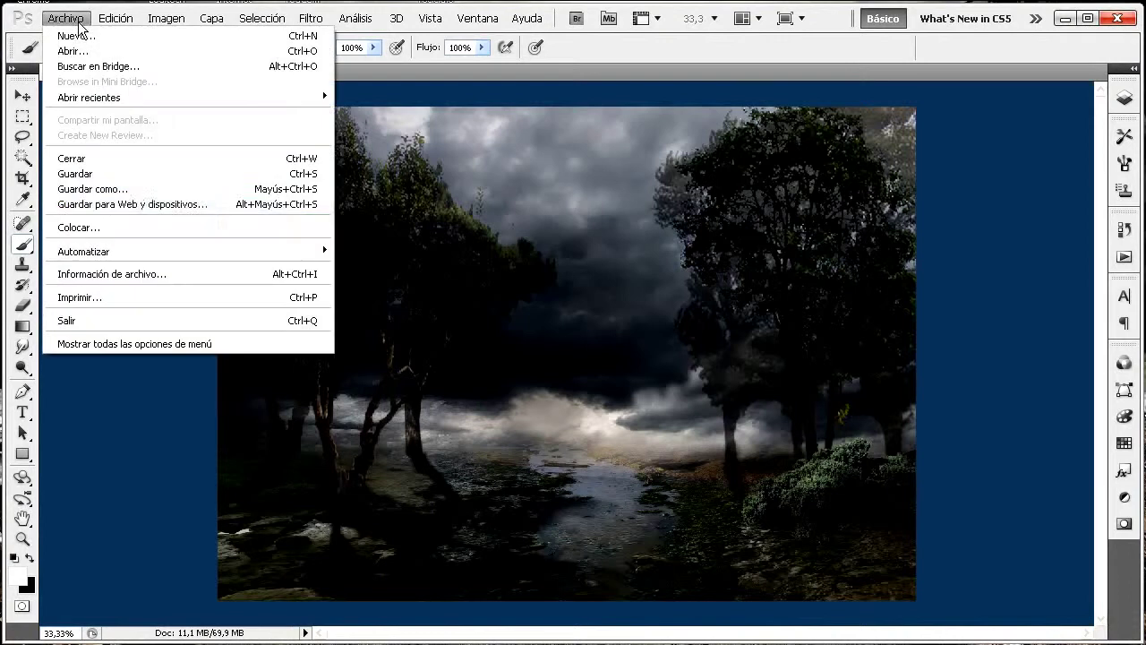
{"action": "left_click", "coordinate": [111, 234]}
{"action": "left_click_drag", "start_coordinate": [830, 288], "coordinate": [837, 425]}
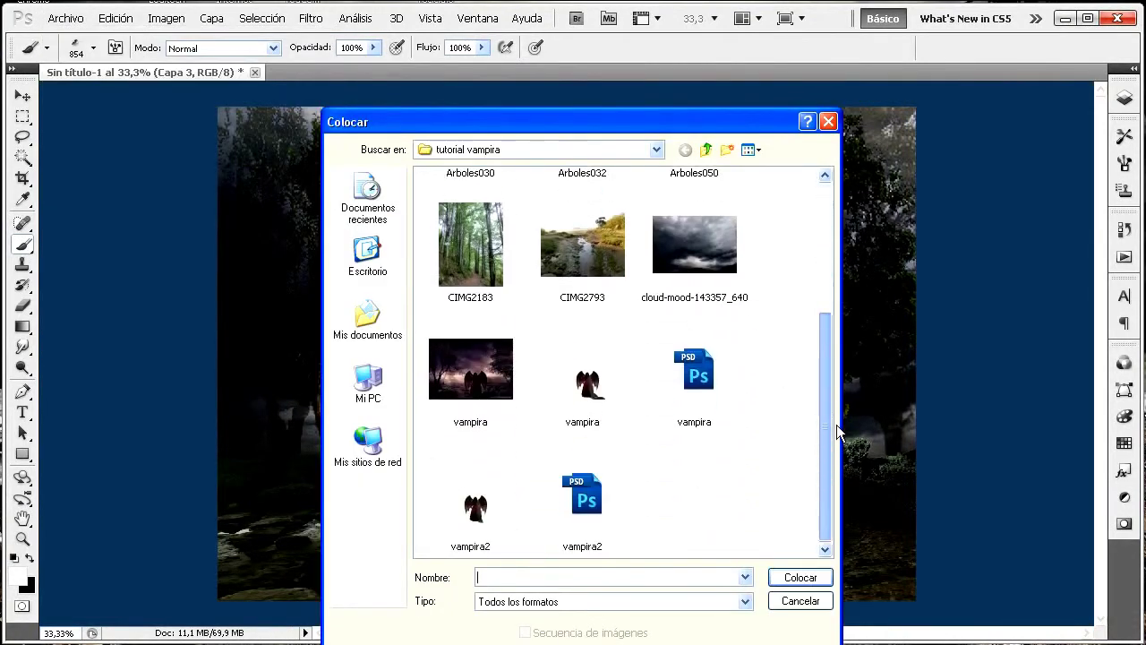
{"action": "left_click", "coordinate": [587, 502]}
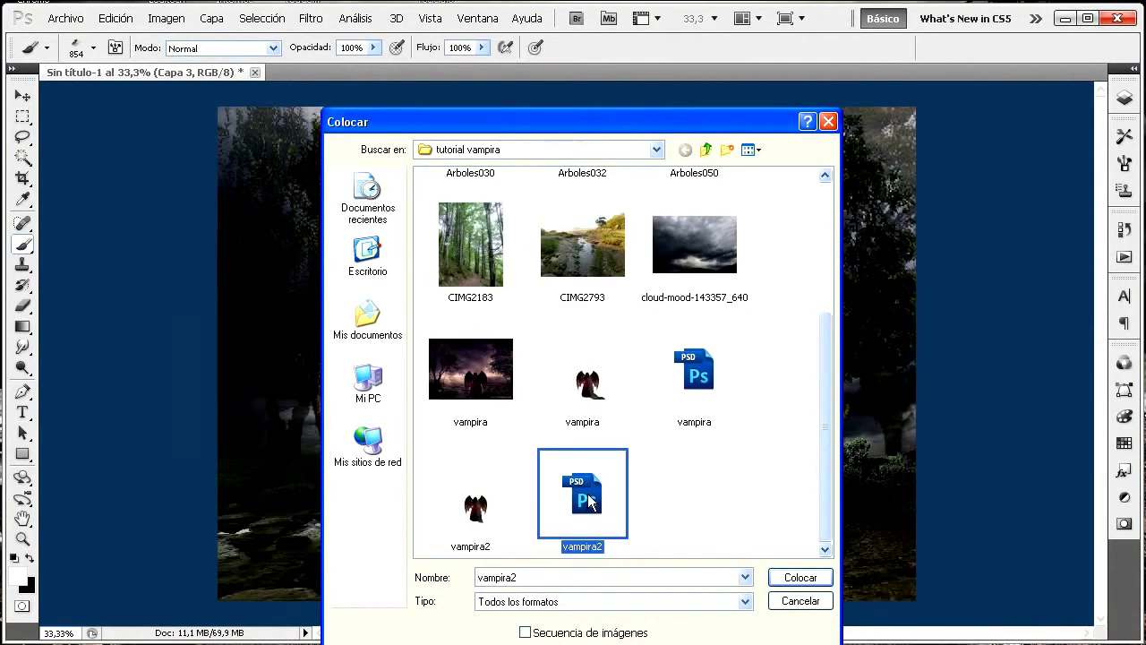
{"action": "left_click", "coordinate": [805, 582]}
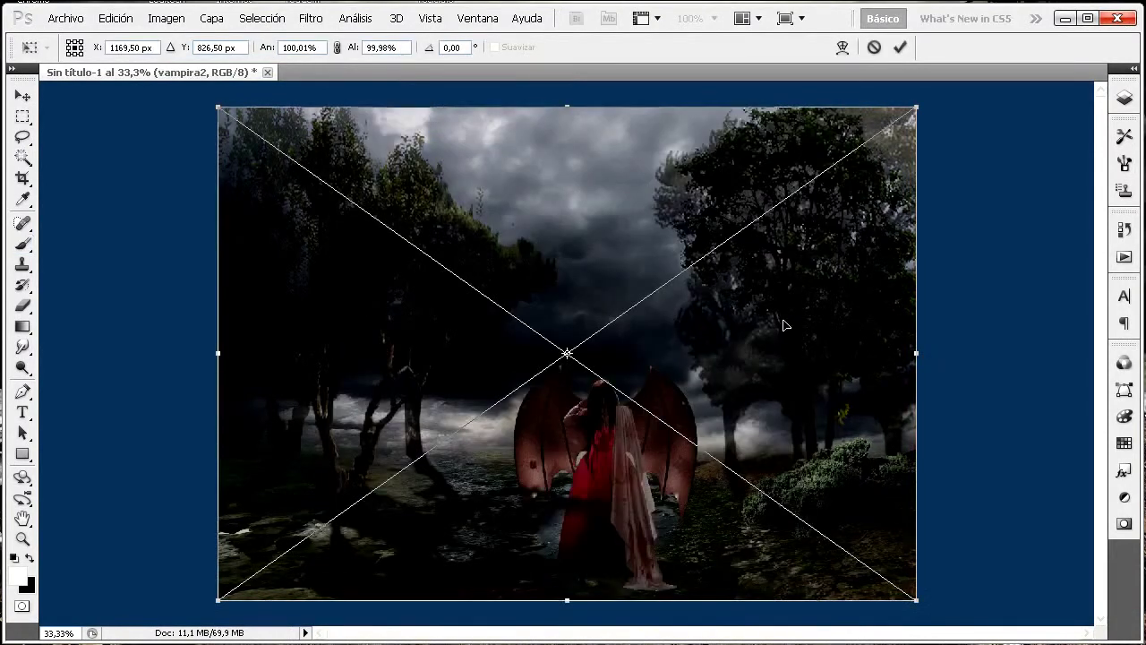
{"action": "key", "text": "Return"}
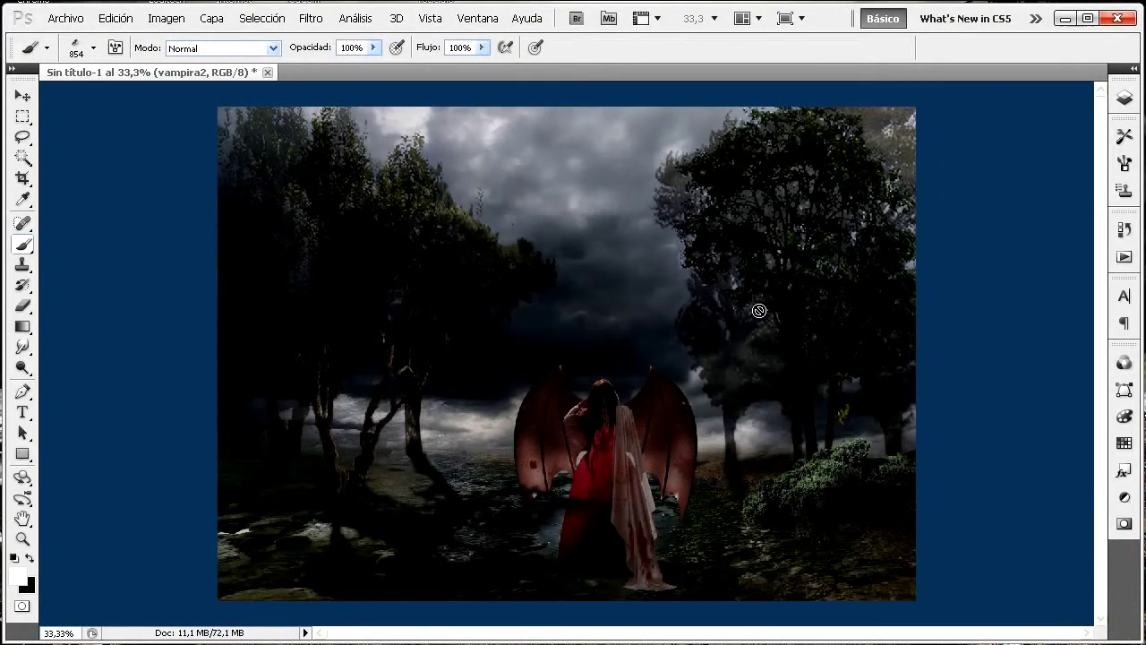
Move the vampira2 layer to the top of the layer stack, above Capa 1
{"action": "left_click", "coordinate": [1124, 98]}
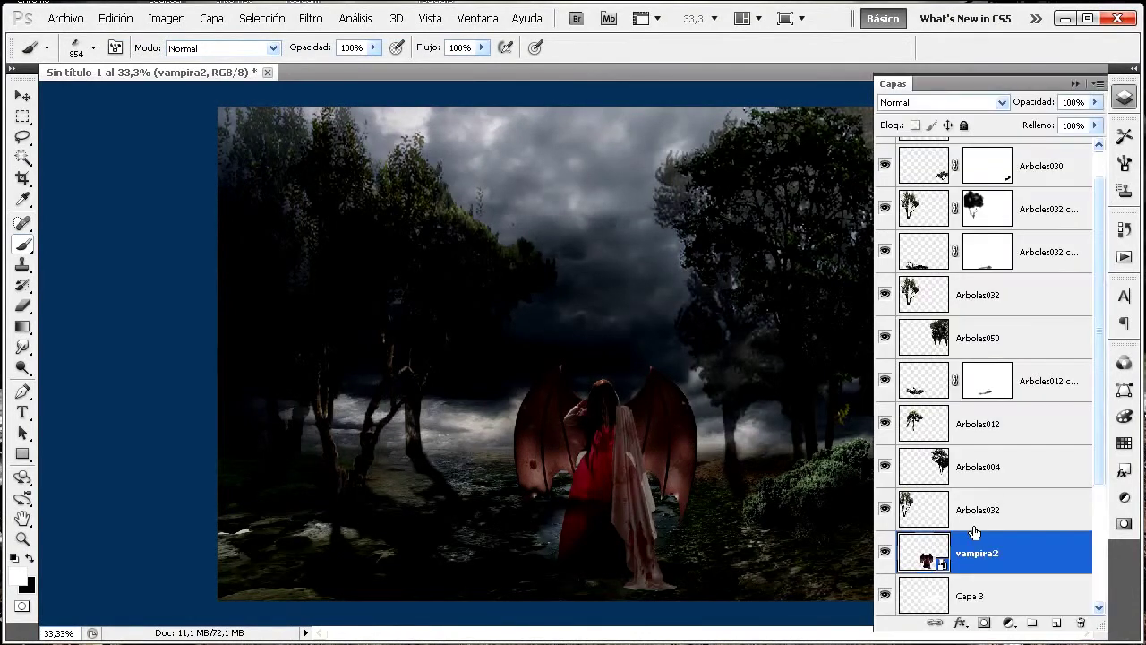
{"action": "left_click_drag", "start_coordinate": [1014, 554], "coordinate": [1050, 159]}
{"action": "left_click_drag", "start_coordinate": [1103, 241], "coordinate": [1105, 214]}
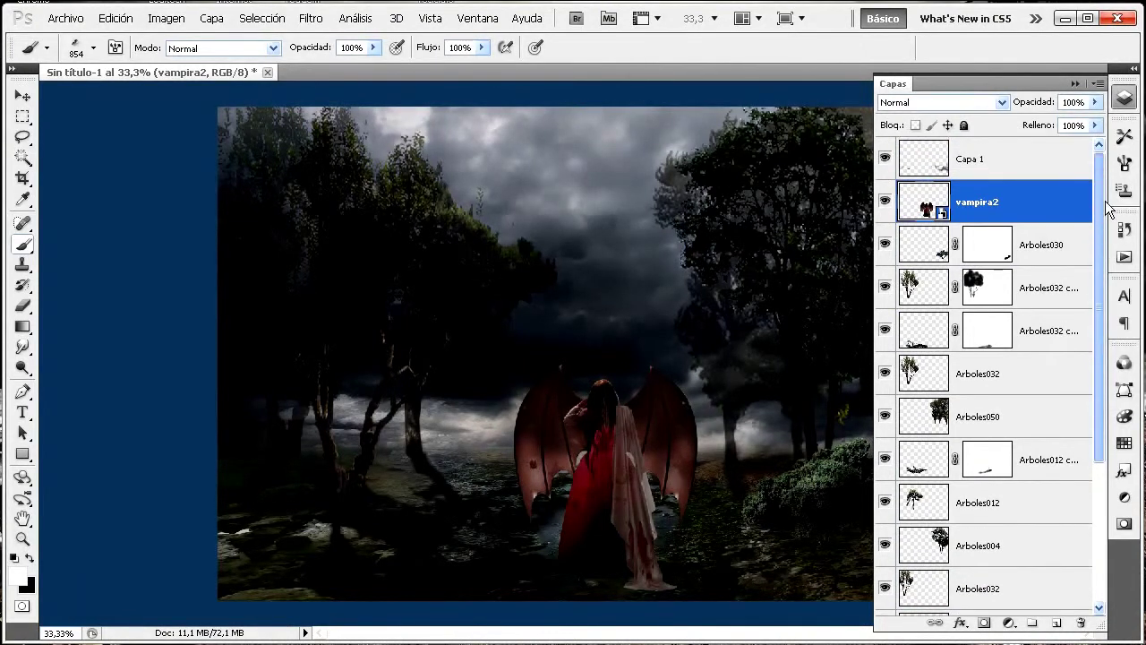
{"action": "left_click_drag", "start_coordinate": [1021, 199], "coordinate": [1020, 163]}
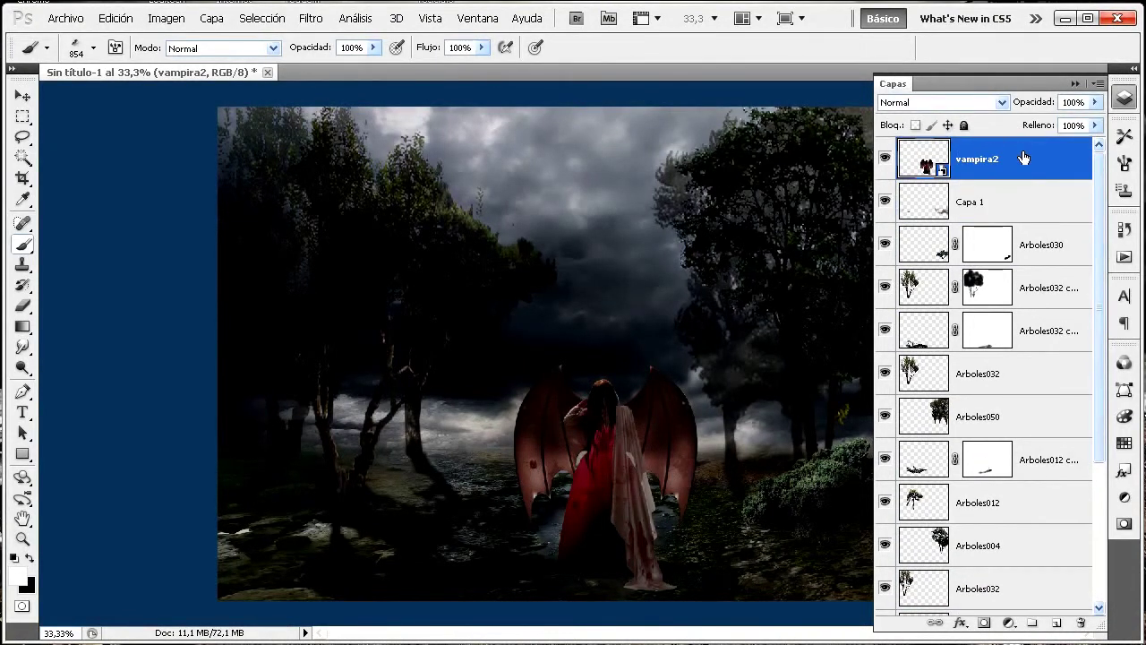
Rasterize the vampira2 layer and shift the winged figure slightly upward and to the left on the path
{"action": "right_click", "coordinate": [1018, 158]}
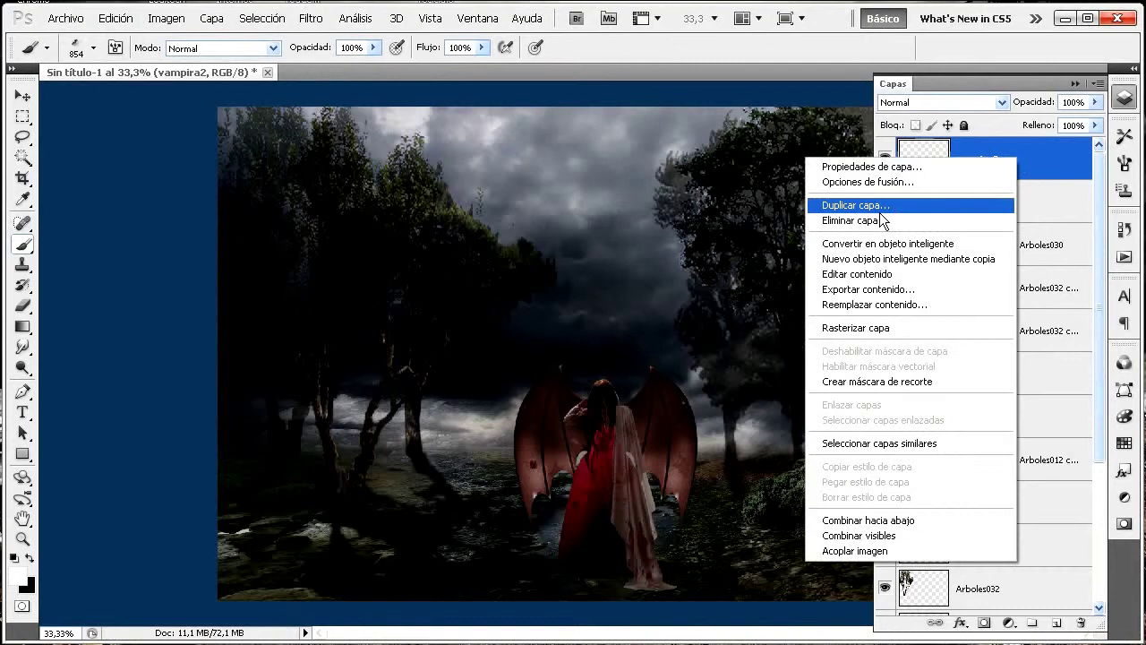
{"action": "left_click", "coordinate": [877, 327]}
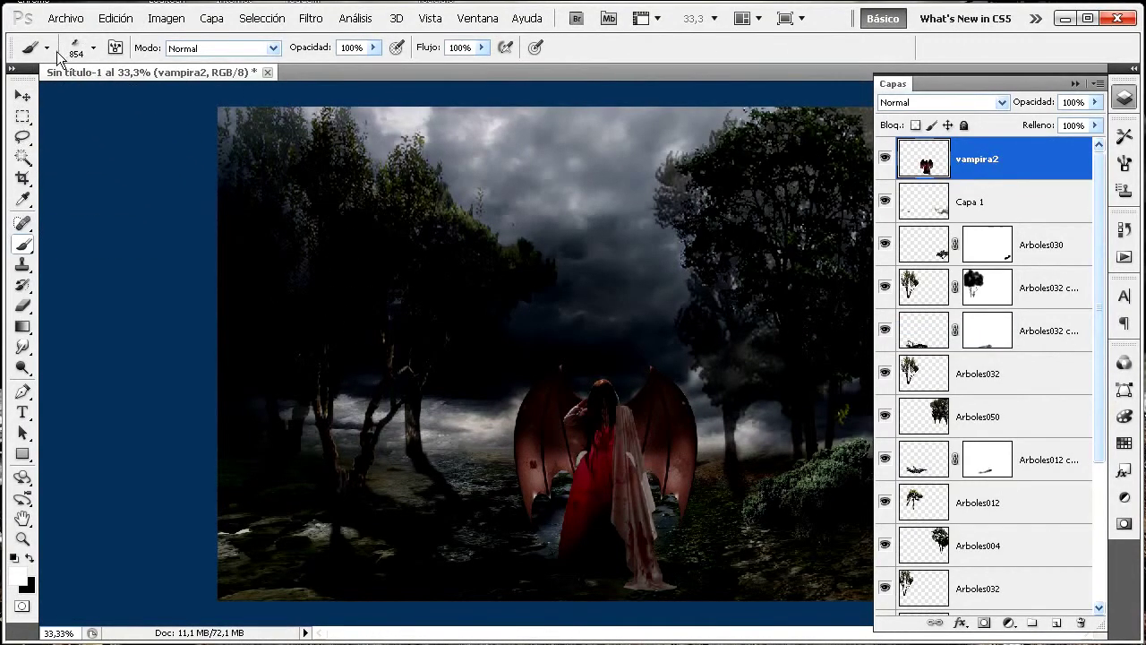
{"action": "left_click", "coordinate": [22, 96]}
{"action": "left_click_drag", "start_coordinate": [618, 470], "coordinate": [614, 453]}
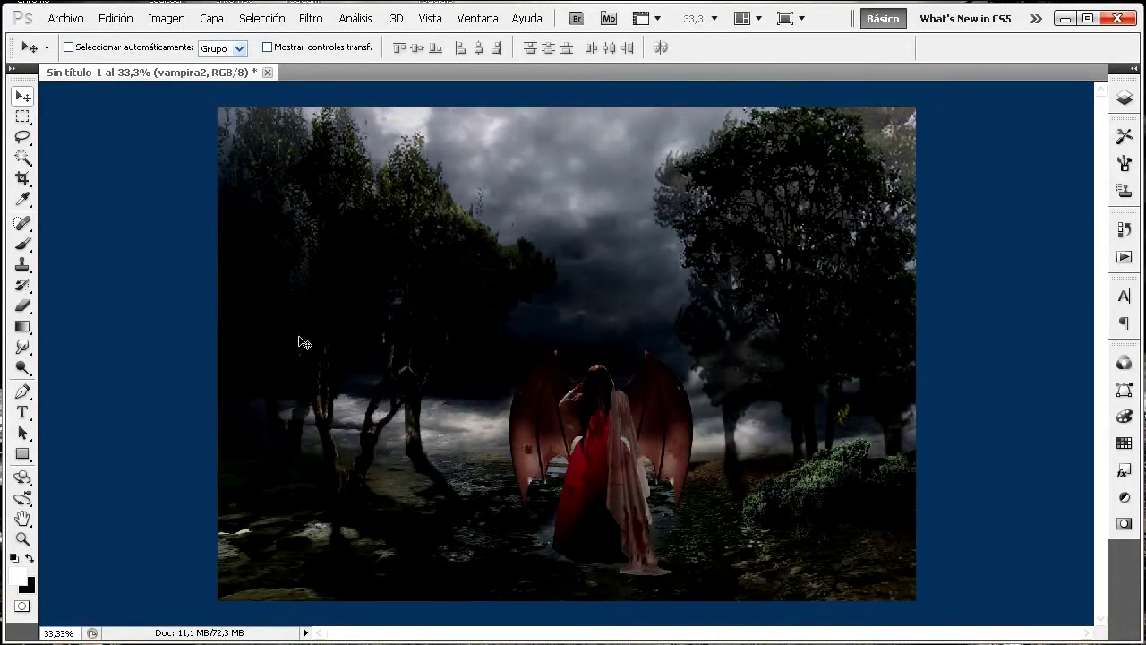
Smudge the lower edge of the figure's pale veil into the ground with a 22 px Smudge brush at 45% strength
{"action": "left_click", "coordinate": [23, 538]}
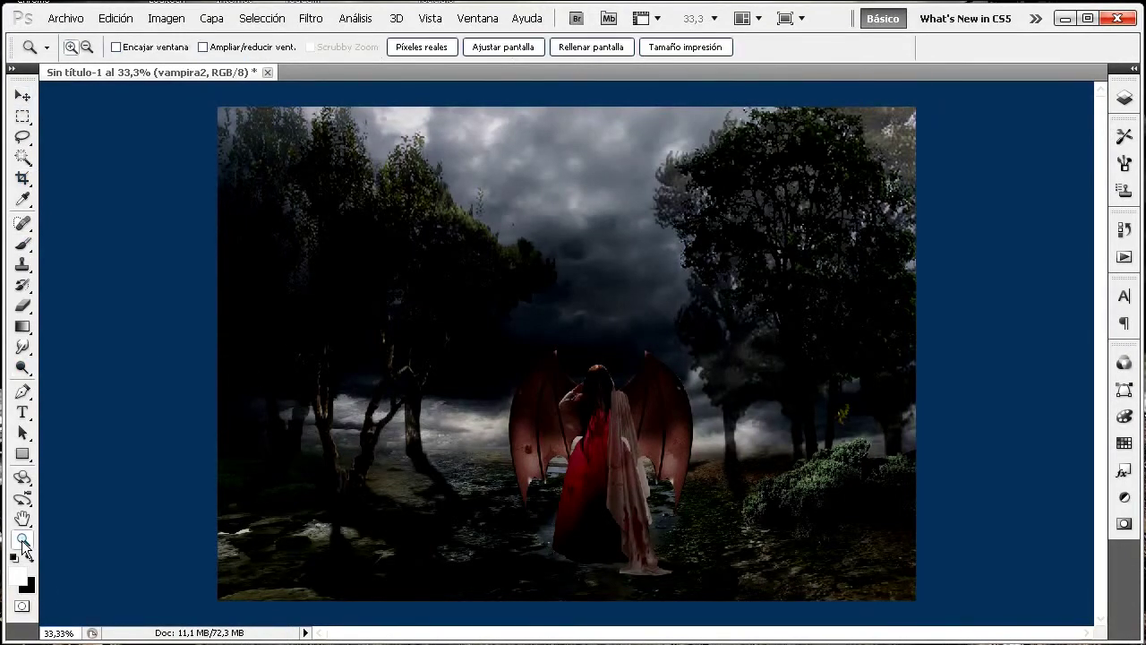
{"action": "left_click_drag", "start_coordinate": [510, 392], "coordinate": [748, 601]}
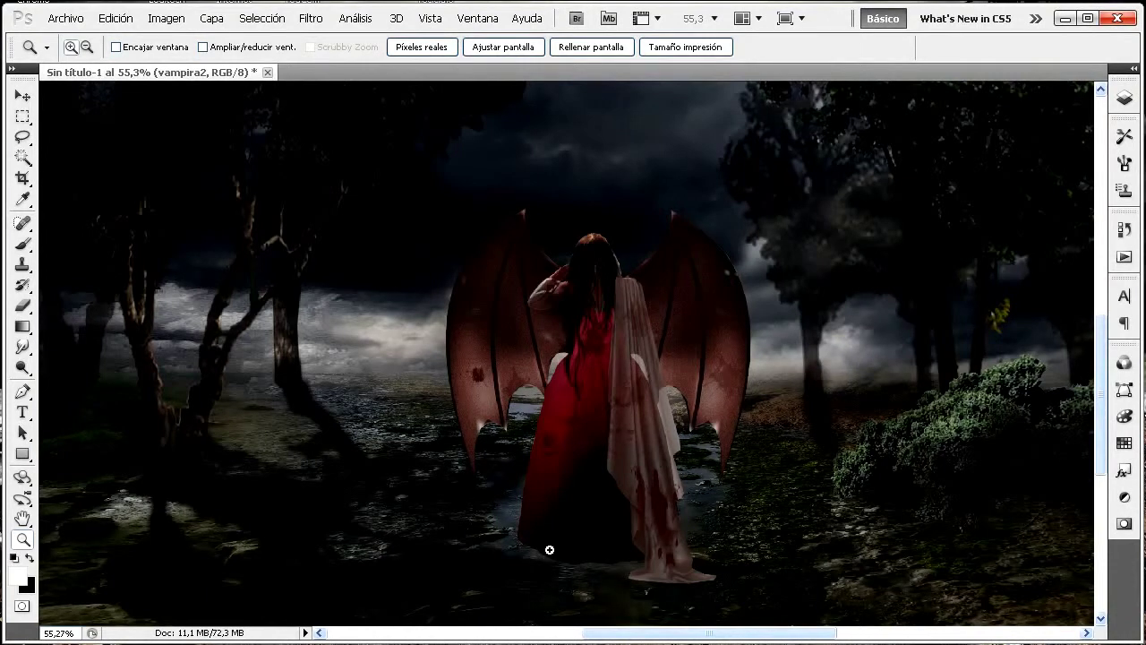
{"action": "left_click", "coordinate": [1124, 101]}
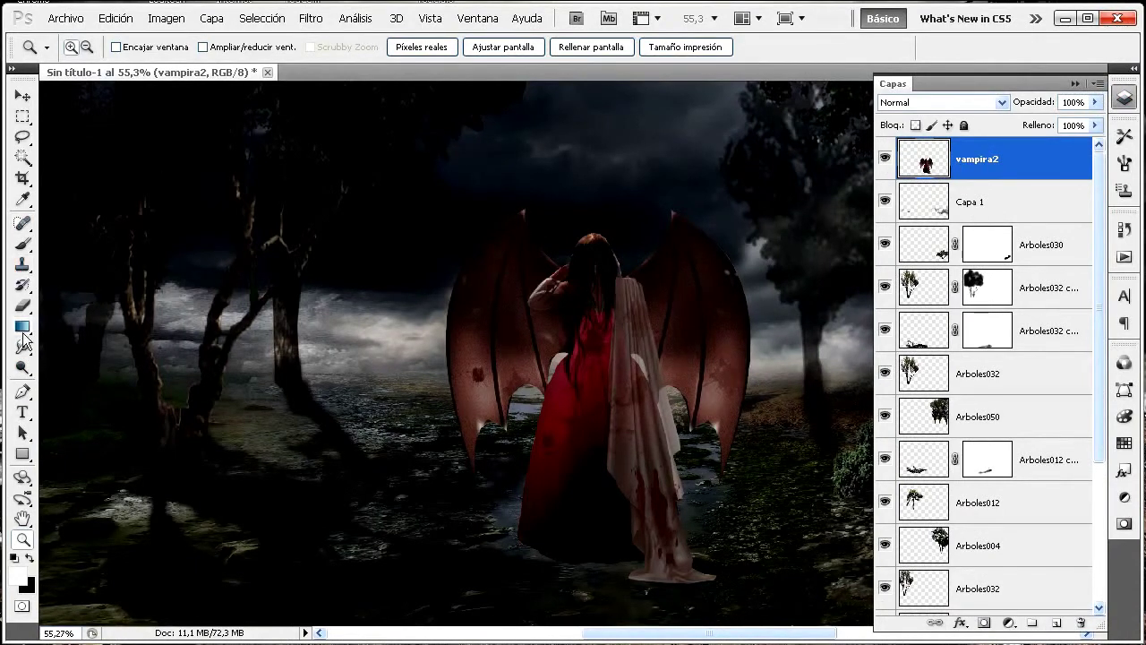
{"action": "left_click_drag", "start_coordinate": [22, 348], "coordinate": [89, 385]}
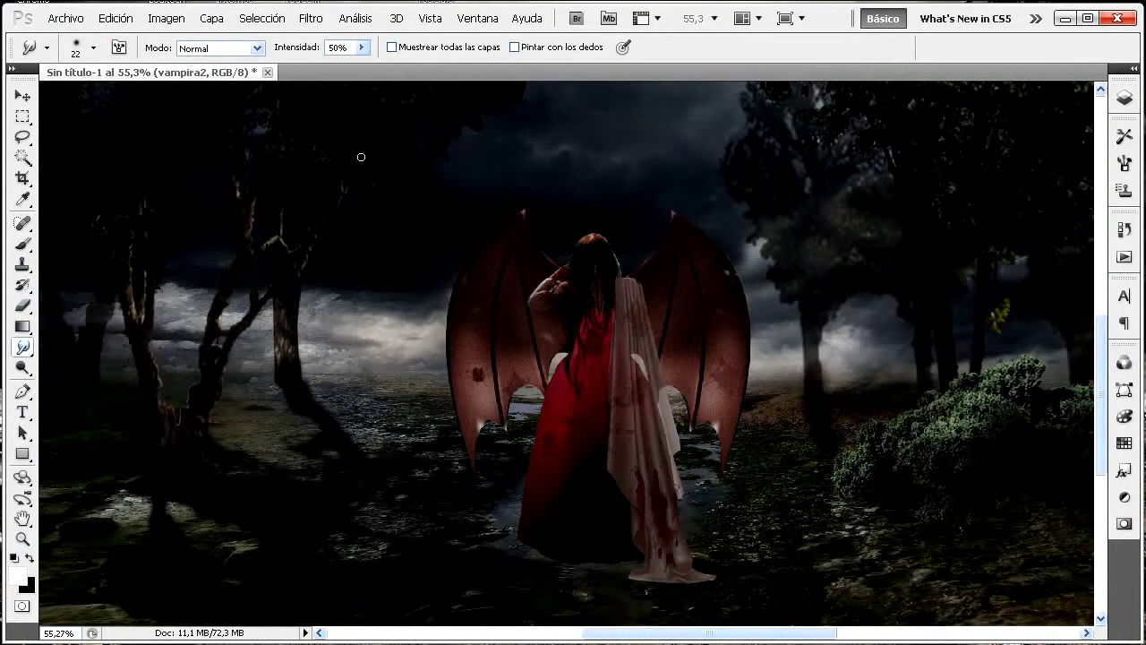
{"action": "left_click", "coordinate": [361, 46]}
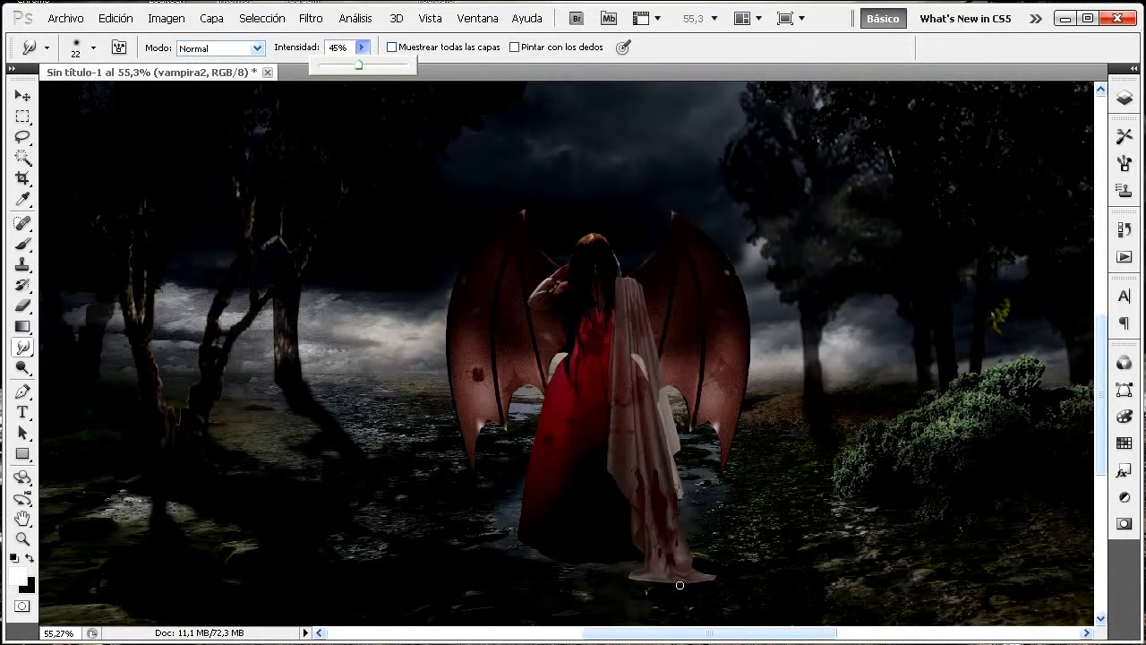
{"action": "left_click", "coordinate": [641, 574]}
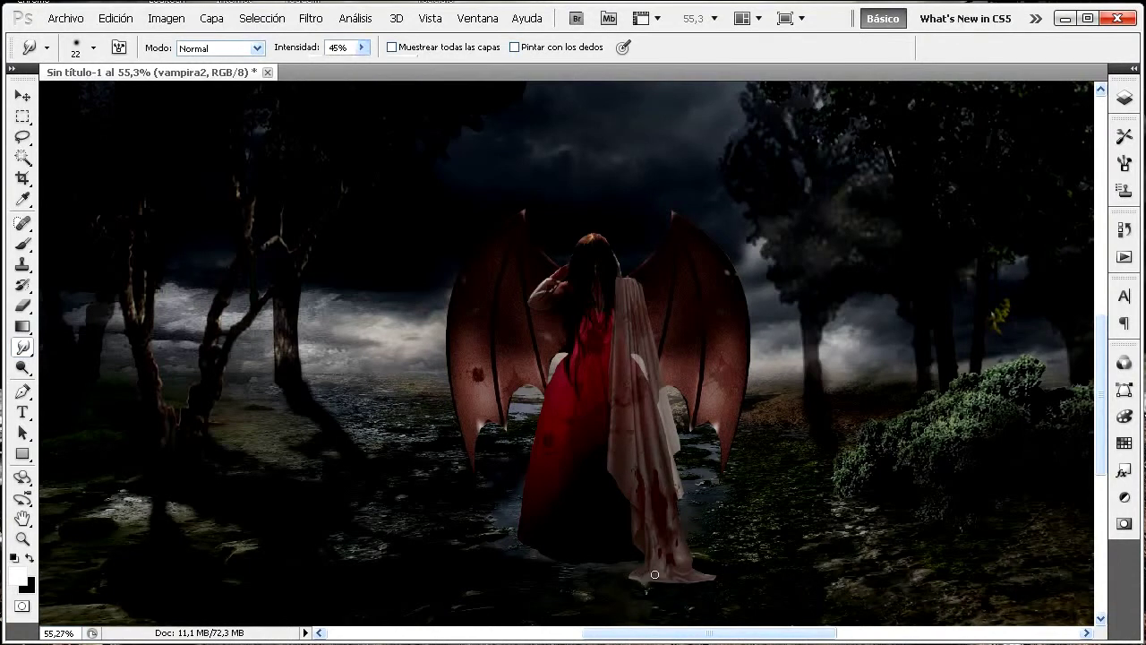
{"action": "left_click_drag", "start_coordinate": [598, 582], "coordinate": [657, 582]}
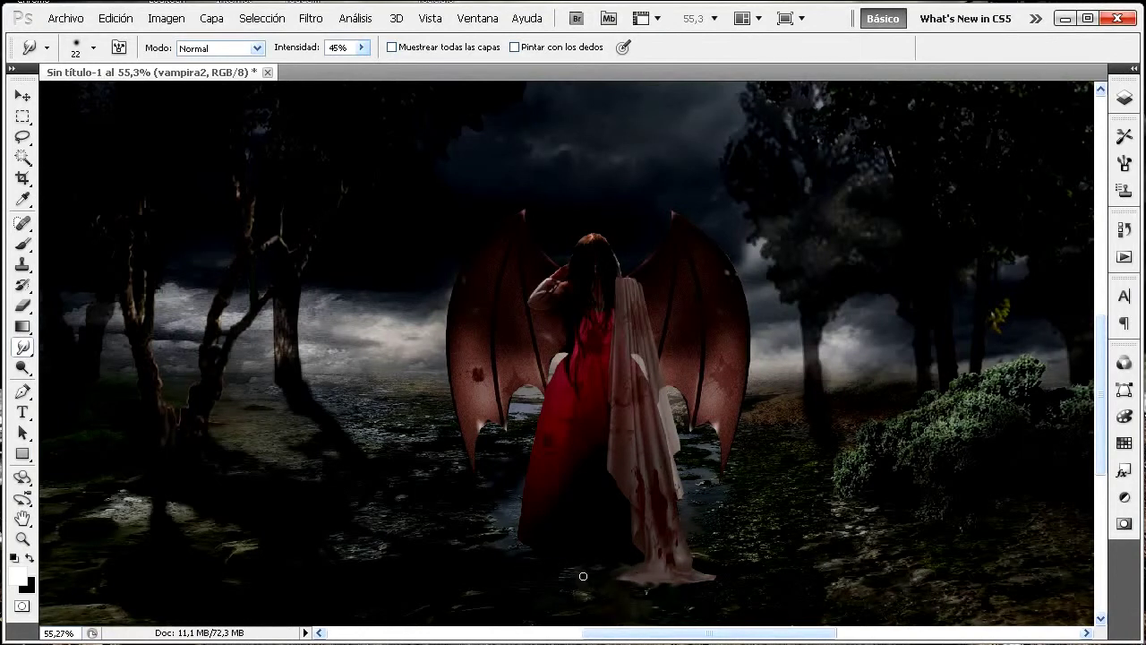
Reduce the Smudge brush to 8 px and refine the veil's lower edge where it meets the ground
{"action": "right_click", "coordinate": [619, 583]}
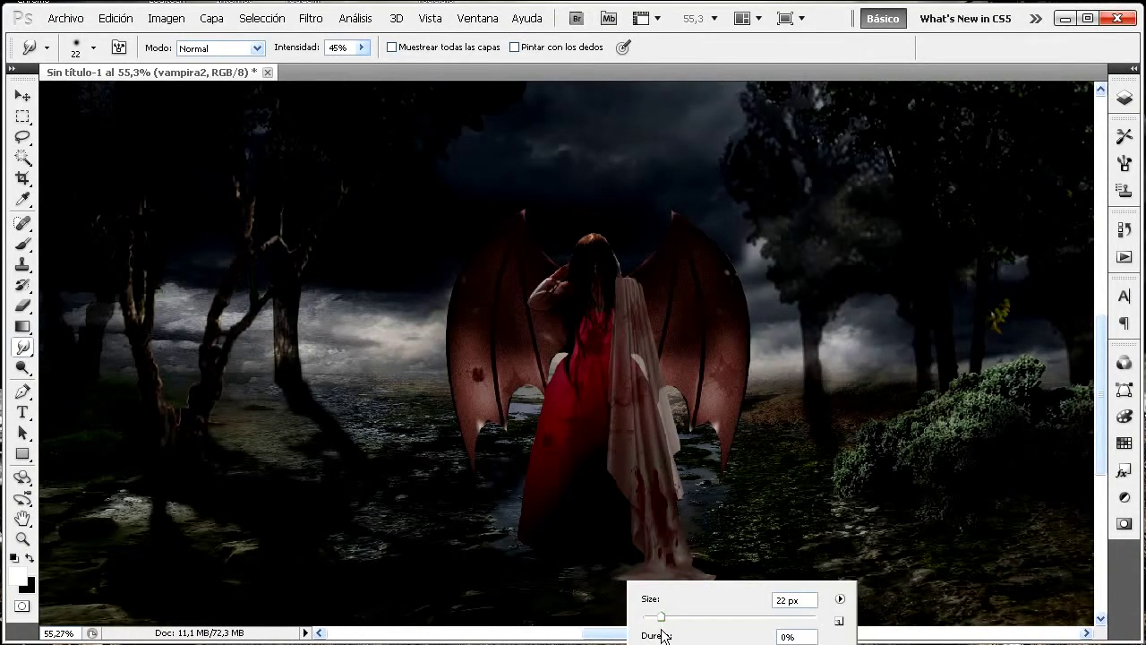
{"action": "left_click_drag", "start_coordinate": [664, 617], "coordinate": [649, 617]}
{"action": "left_click", "coordinate": [644, 574]}
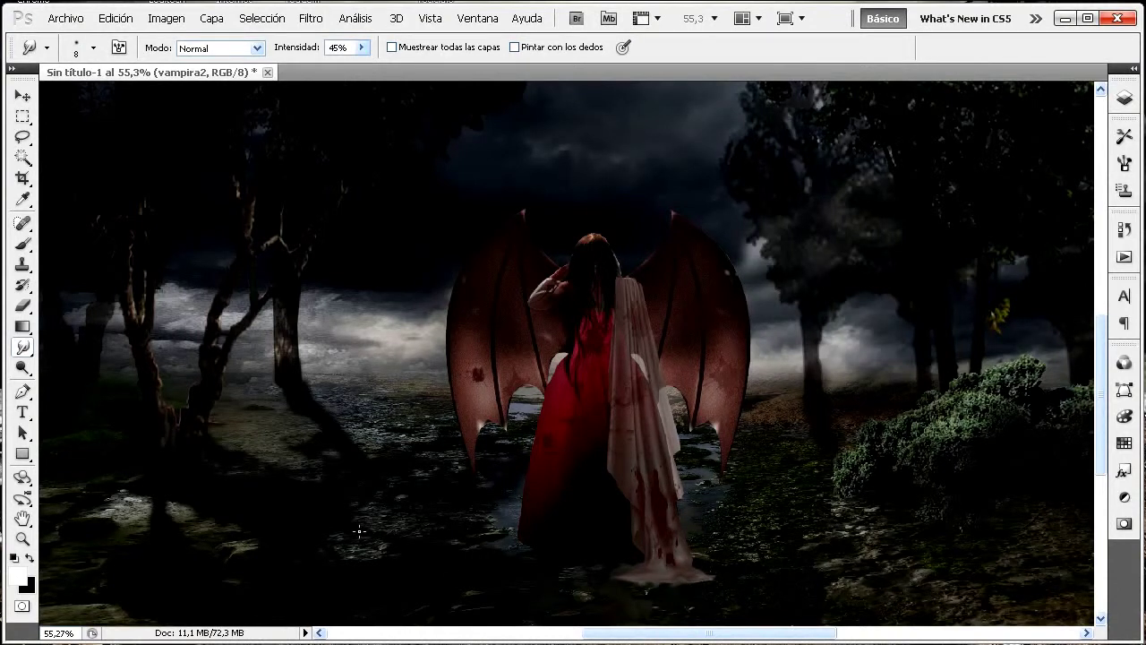
Add a layer mask to the vampira2 layer and choose a soft round 11 px brush with 0% hardness
{"action": "left_click", "coordinate": [1125, 99]}
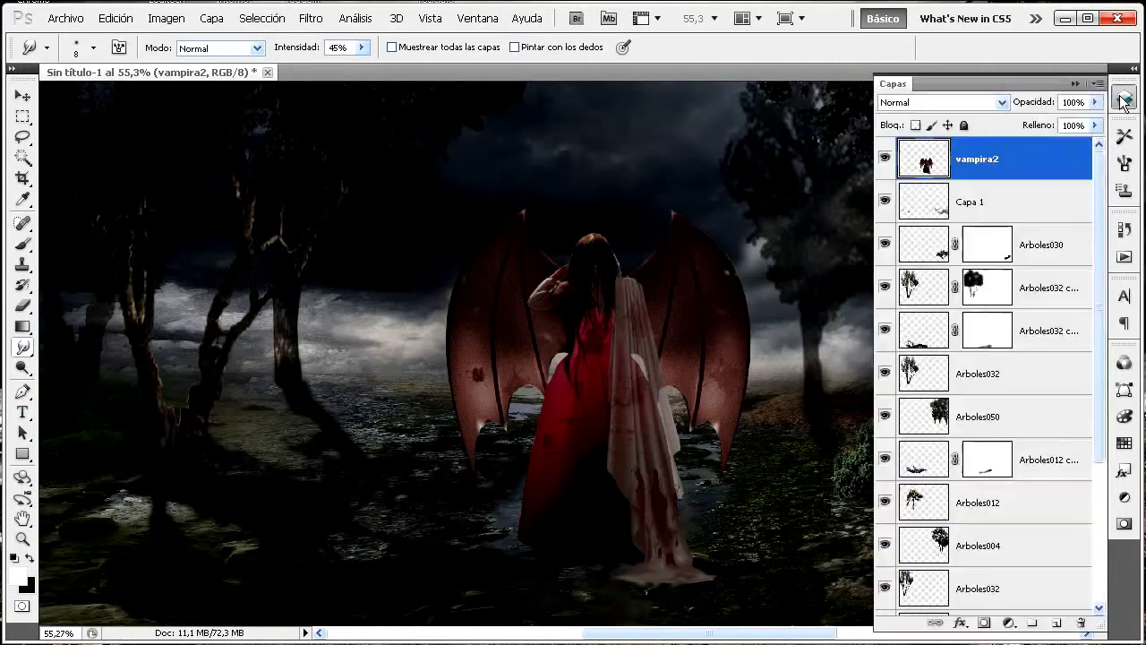
{"action": "left_click", "coordinate": [983, 623]}
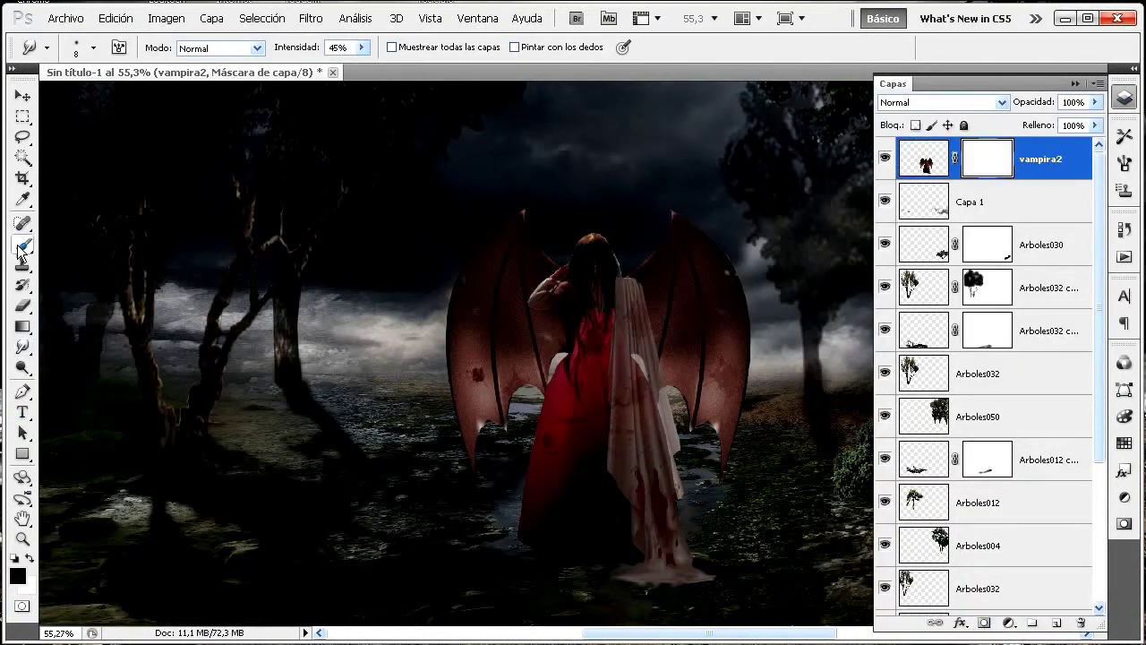
{"action": "left_click", "coordinate": [23, 244]}
{"action": "left_click", "coordinate": [93, 51]}
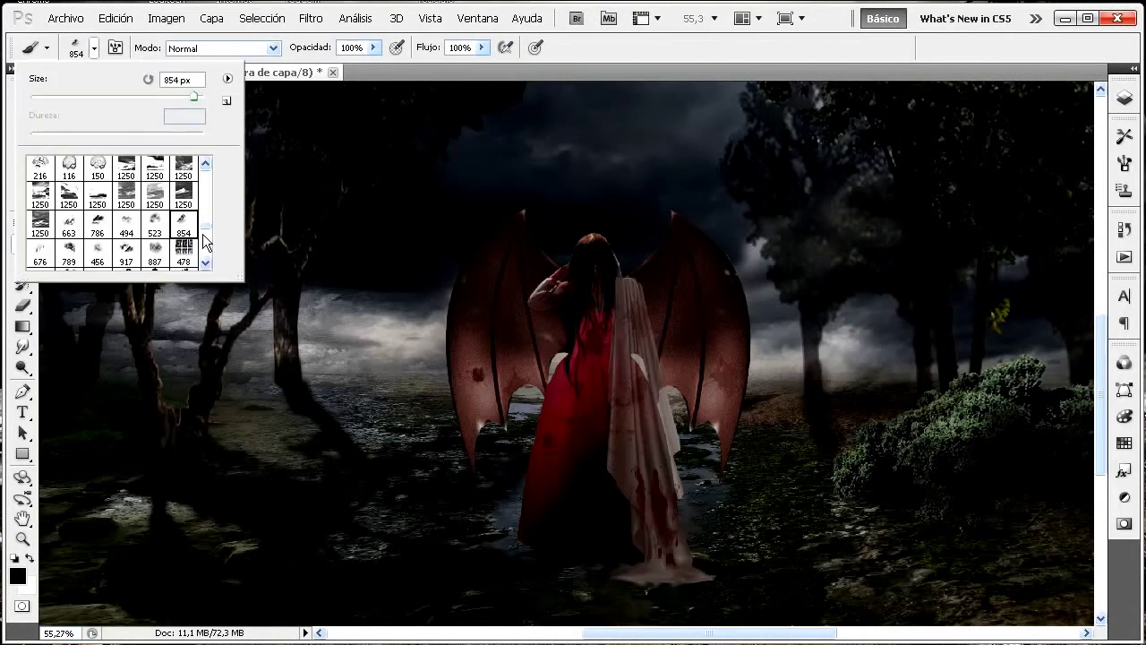
{"action": "scroll", "coordinate": [209, 233], "scroll_direction": "down", "scroll_amount": 3}
{"action": "scroll", "coordinate": [207, 168], "scroll_direction": "up", "scroll_amount": 3}
{"action": "left_click", "coordinate": [40, 169]}
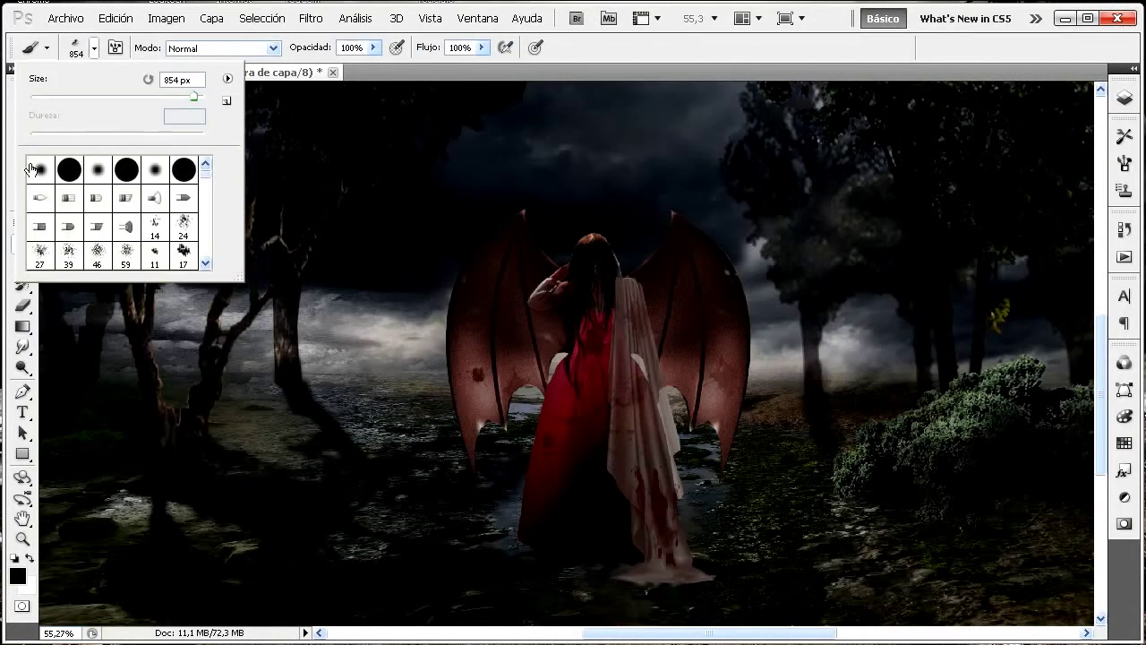
{"action": "left_click", "coordinate": [39, 97]}
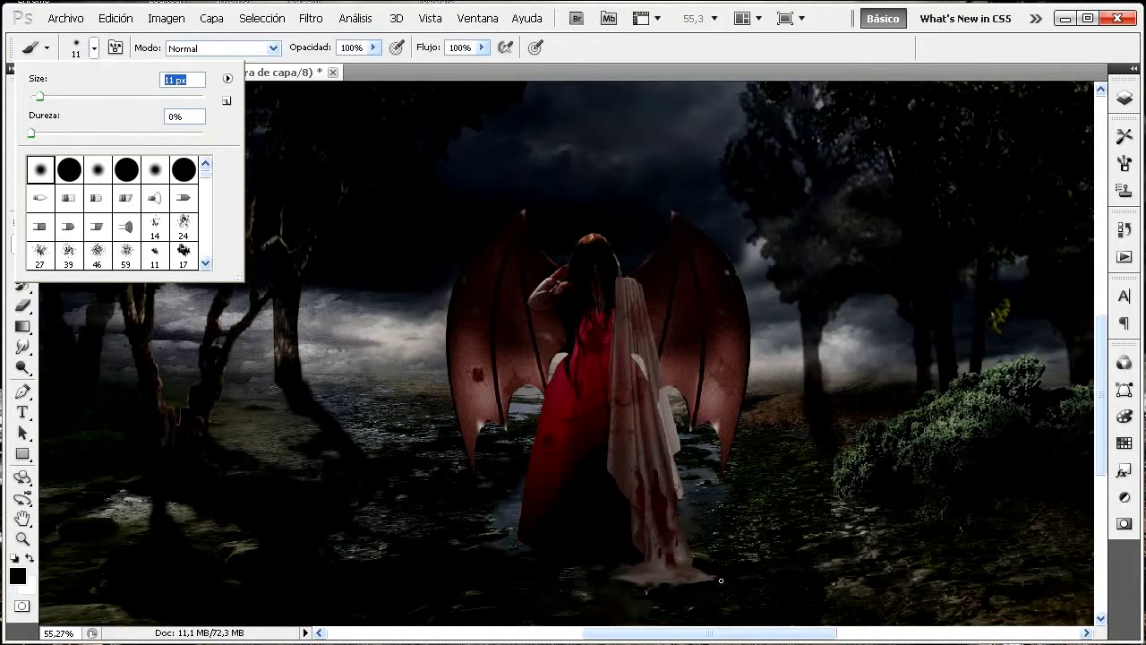
Paint black on the vampira2 mask to hide the pointed right end and lower right edge of the trailing veil
{"action": "left_click", "coordinate": [23, 538]}
{"action": "left_click_drag", "start_coordinate": [593, 445], "coordinate": [737, 535]}
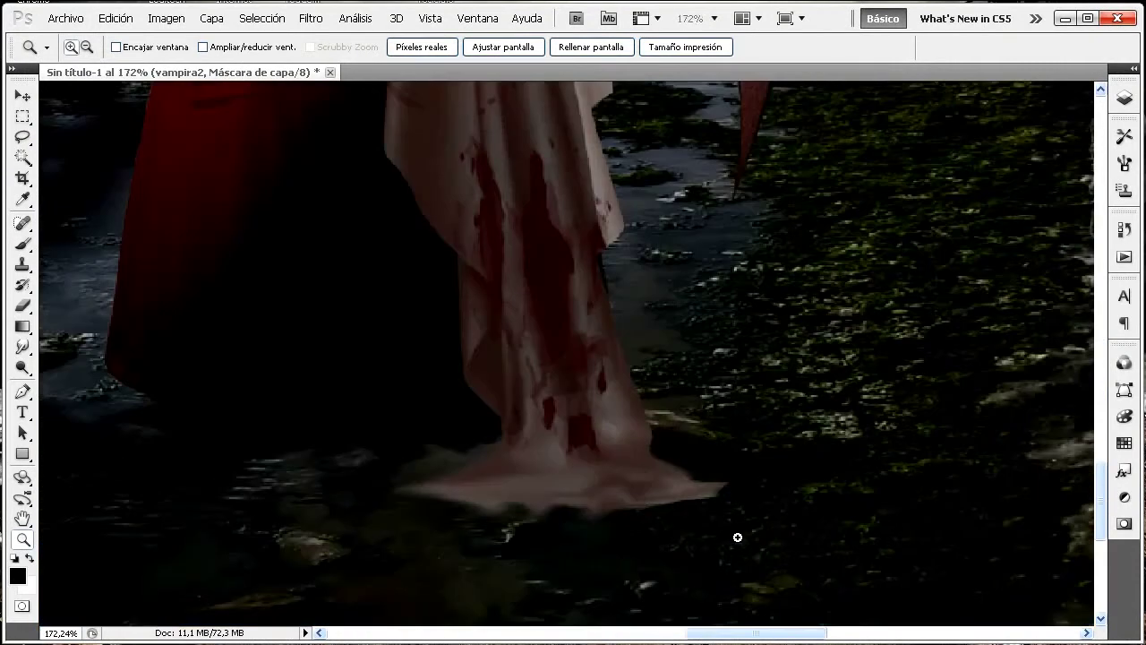
{"action": "left_click", "coordinate": [24, 244]}
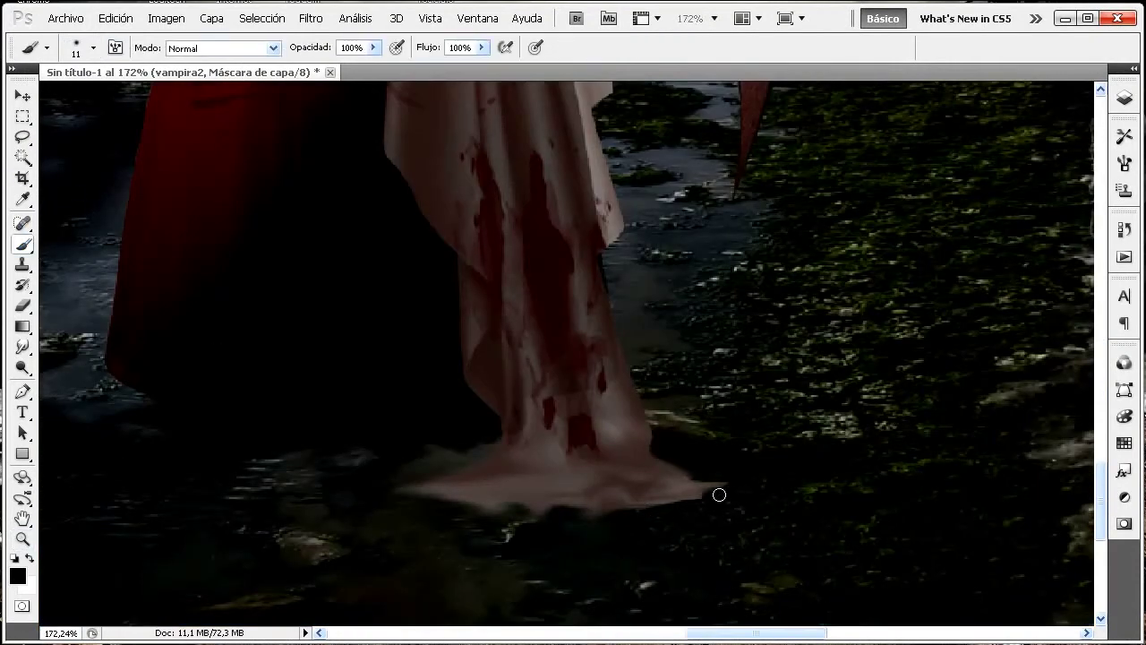
{"action": "mouse_move", "coordinate": [688, 495]}
{"action": "left_mouse_down"}
{"action": "mouse_move", "coordinate": [657, 503]}
{"action": "mouse_move", "coordinate": [728, 484]}
{"action": "mouse_move", "coordinate": [689, 476]}
{"action": "mouse_move", "coordinate": [625, 518]}
{"action": "mouse_move", "coordinate": [632, 511]}
{"action": "mouse_move", "coordinate": [601, 514]}
{"action": "mouse_move", "coordinate": [660, 499]}
{"action": "left_mouse_up"}
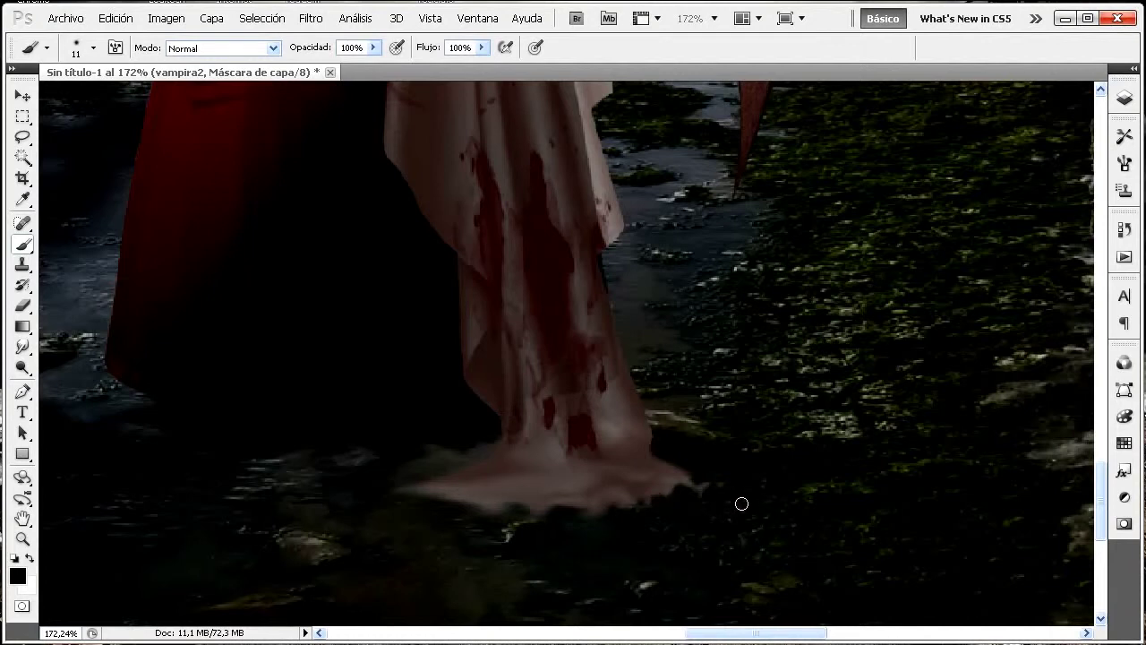
Duplicate the vampira2 layer together with its mask
{"action": "key", "text": "ctrl+minus"}
{"action": "key", "text": "ctrl+minus"}
{"action": "key", "text": "ctrl+minus"}
{"action": "key", "text": "ctrl+minus"}
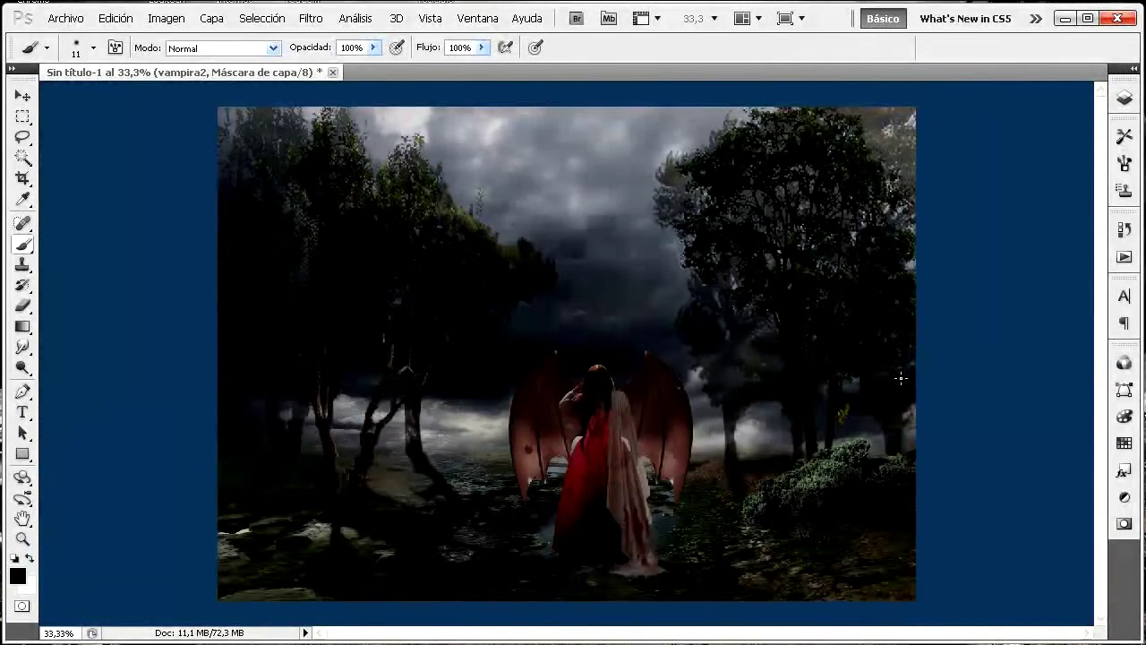
{"action": "left_click", "coordinate": [1124, 98]}
{"action": "left_click_drag", "start_coordinate": [1043, 161], "coordinate": [1056, 624]}
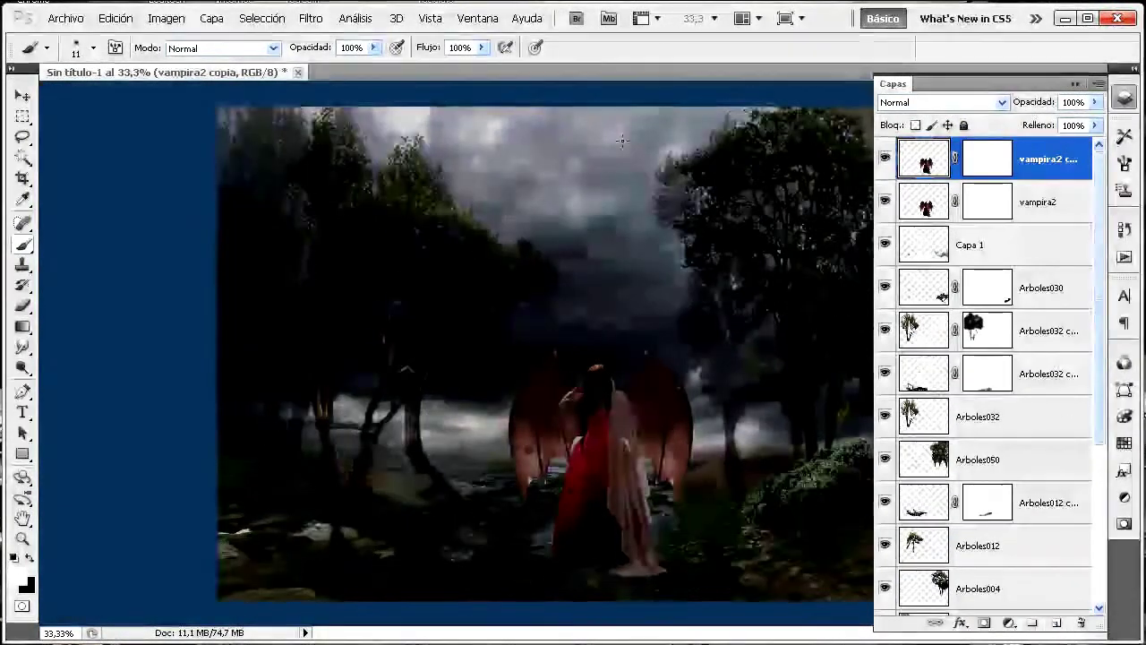
Flip the duplicated vampira2 figure vertically
{"action": "left_click", "coordinate": [114, 18]}
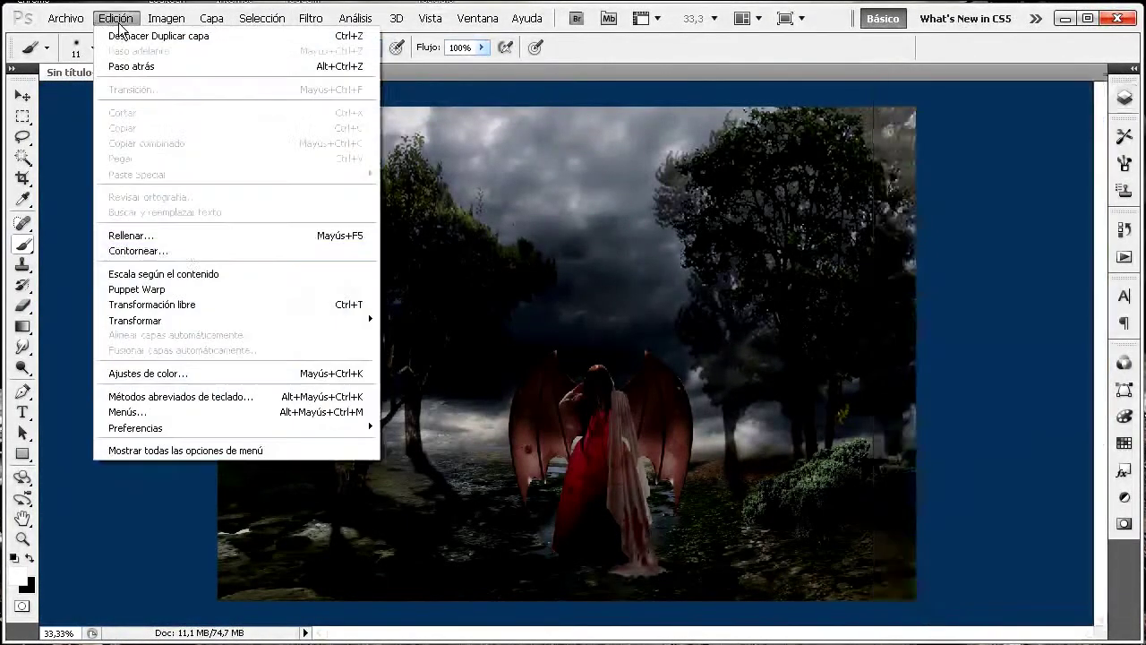
{"action": "mouse_move", "coordinate": [236, 322]}
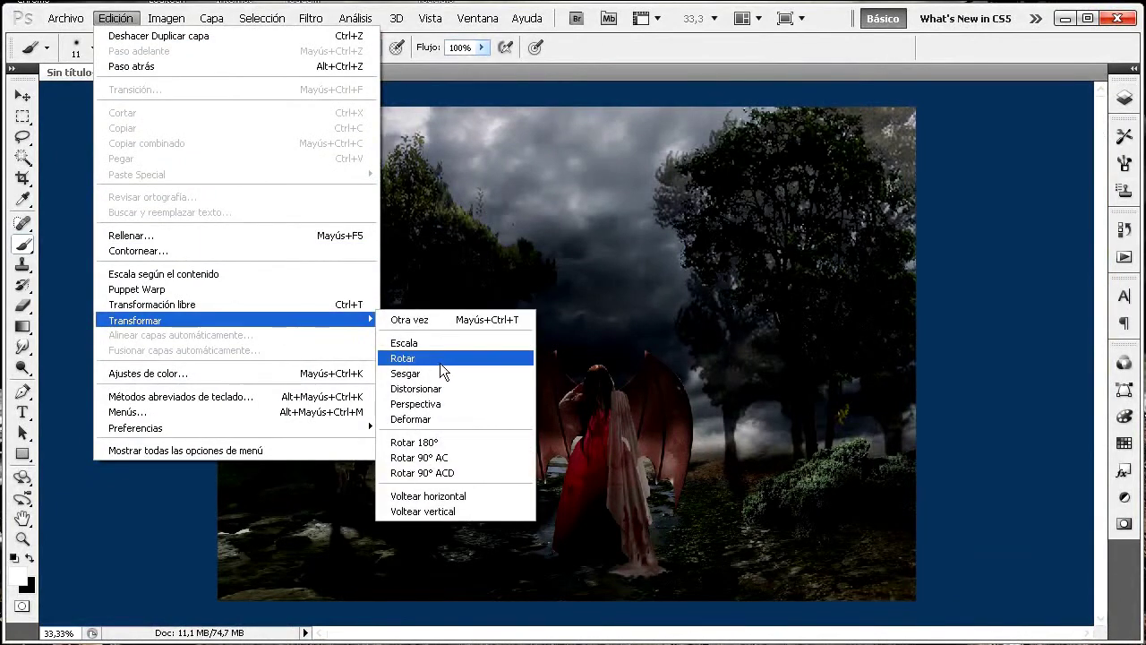
{"action": "left_click", "coordinate": [479, 511]}
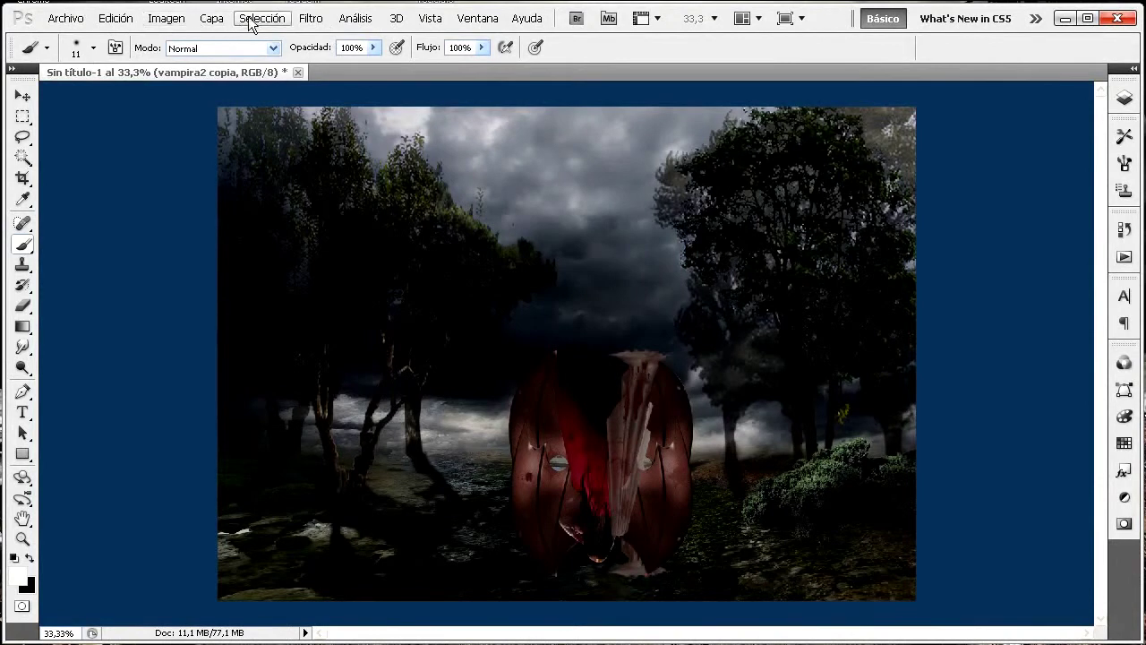
Turn the flipped vampira2 copy black with a Hue/Saturation adjustment, setting the lightness to -100
{"action": "left_click", "coordinate": [188, 19]}
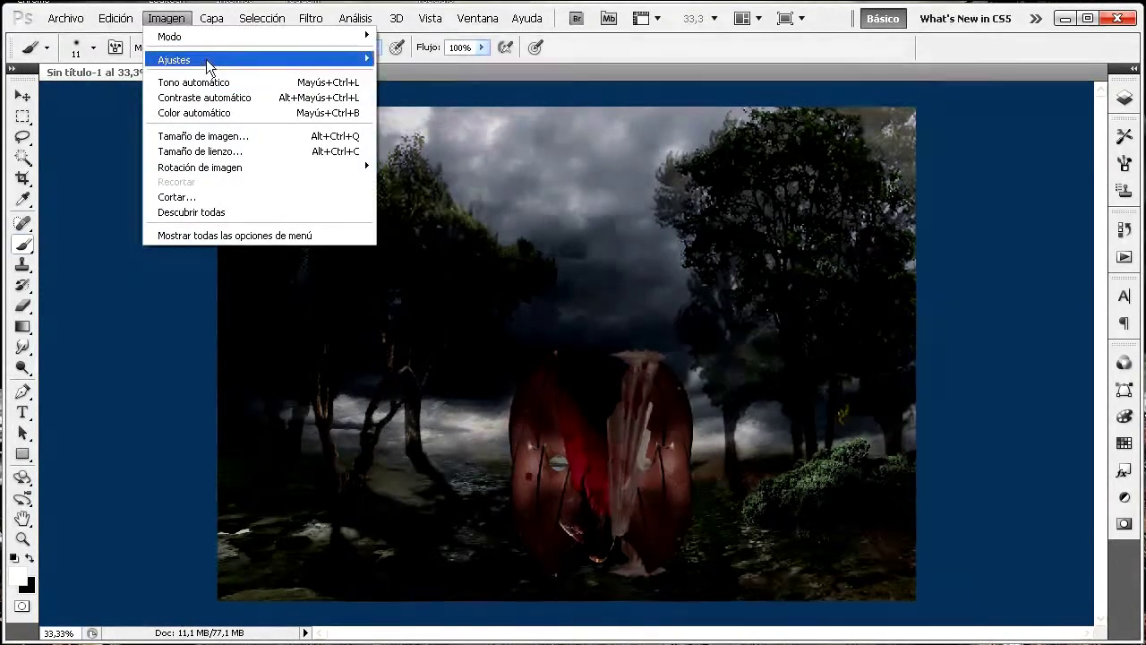
{"action": "mouse_move", "coordinate": [210, 61]}
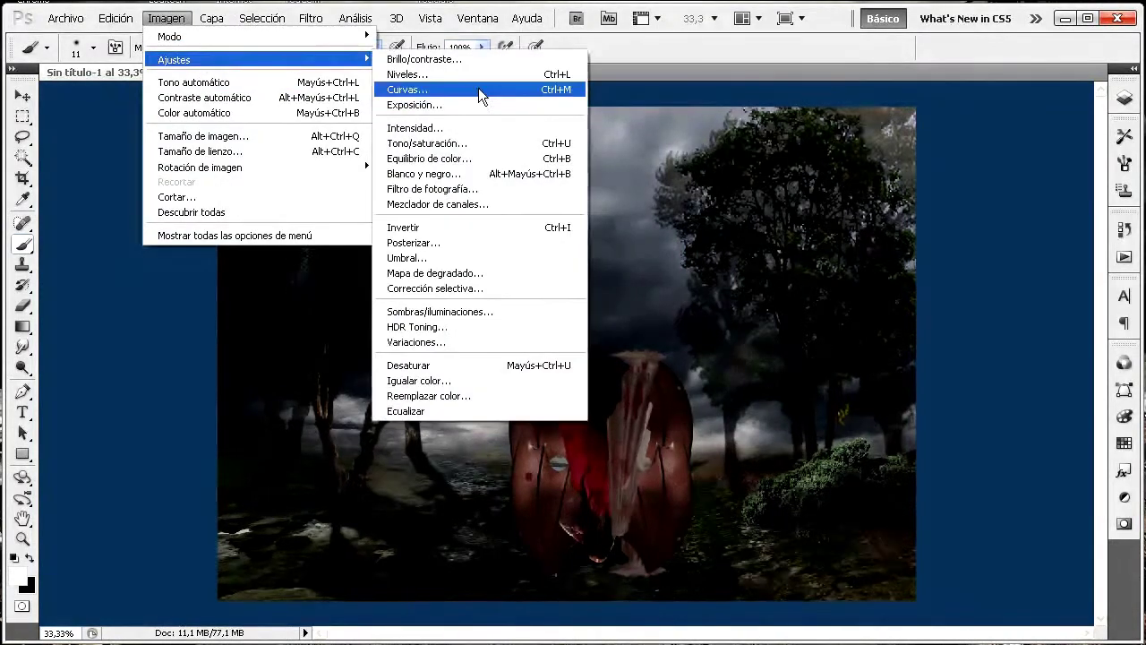
{"action": "left_click", "coordinate": [492, 144]}
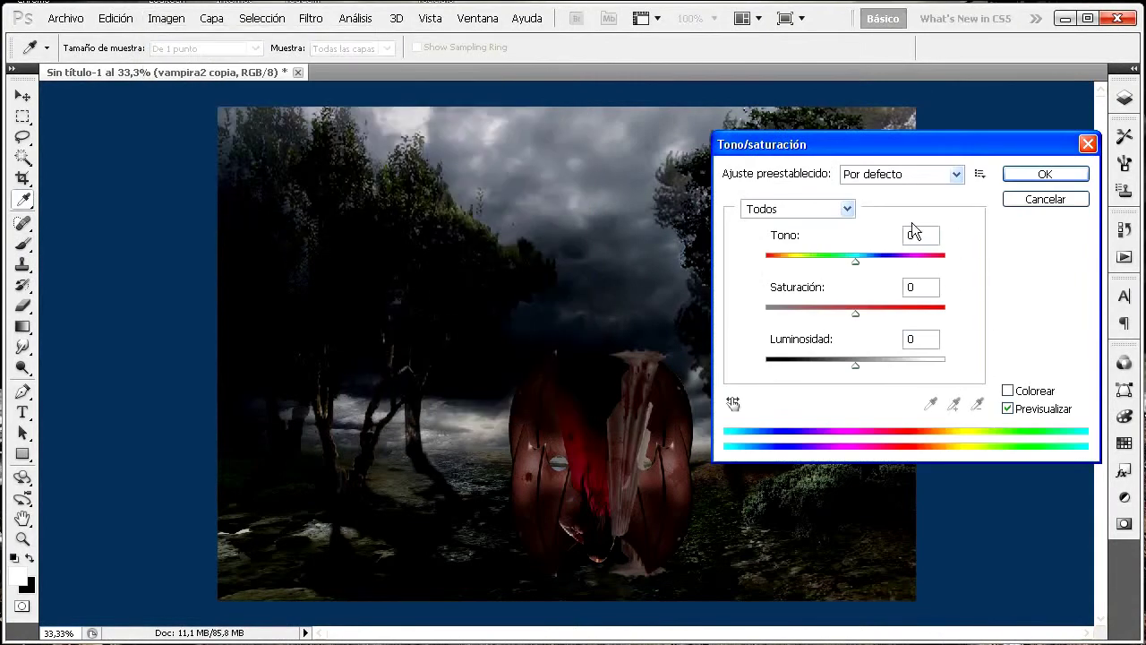
{"action": "left_click_drag", "start_coordinate": [852, 363], "coordinate": [763, 368]}
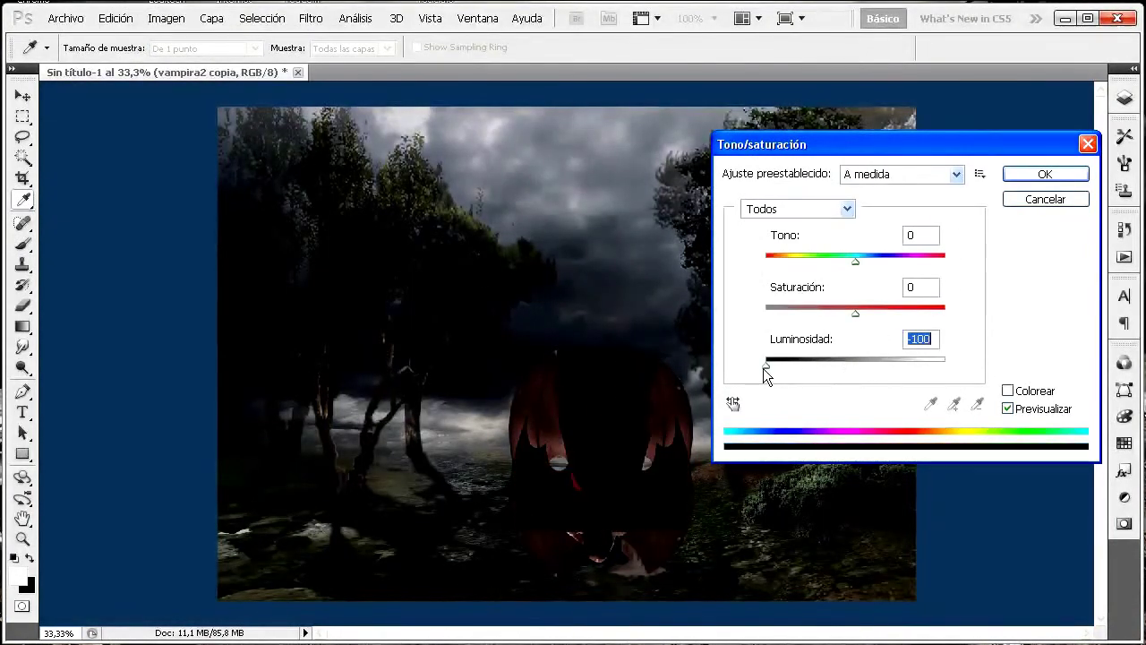
{"action": "left_click", "coordinate": [1018, 182]}
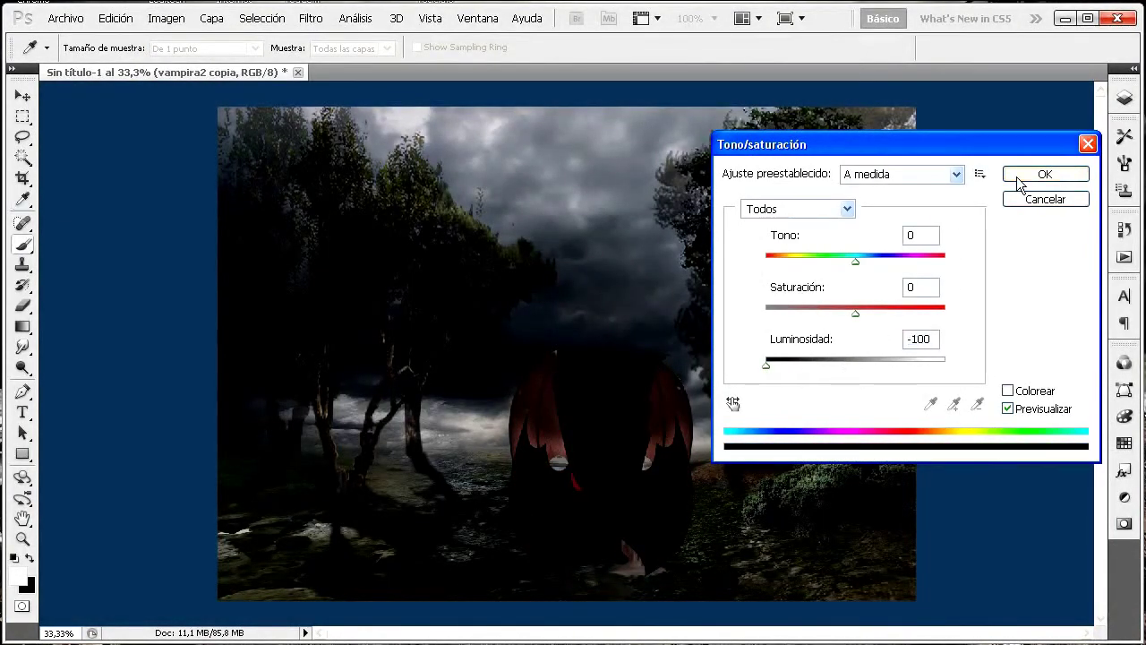
{"action": "key", "text": "b"}
Free-transform the black copy to about 29% height and place it beneath the figure's hem as a ground shadow
{"action": "left_click", "coordinate": [116, 18]}
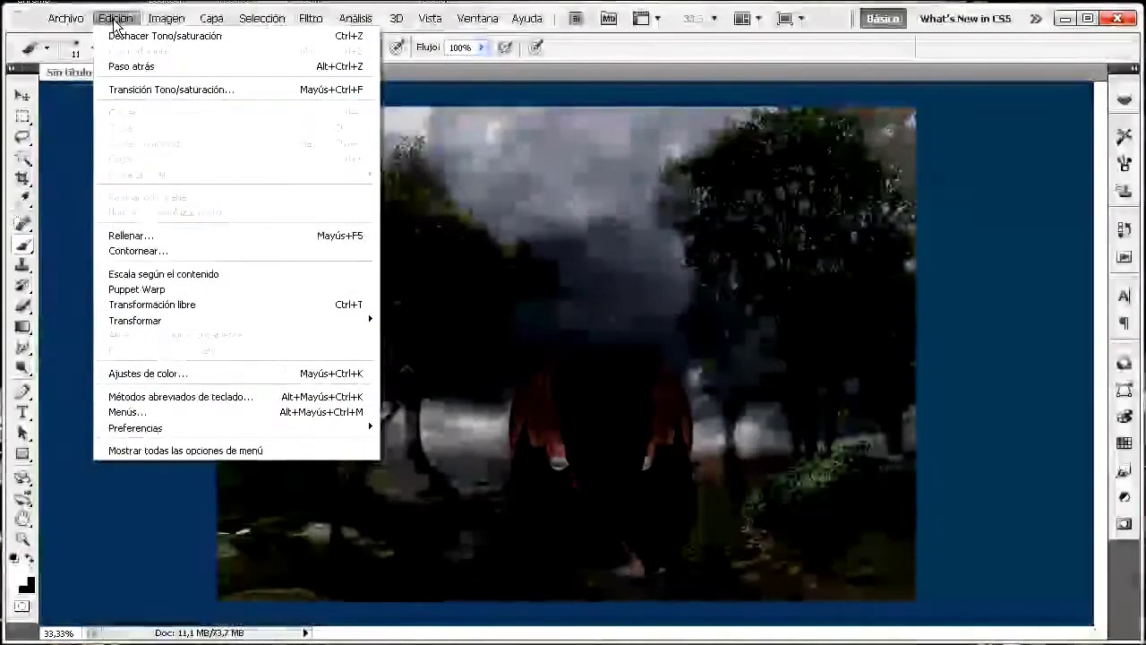
{"action": "left_click", "coordinate": [216, 304]}
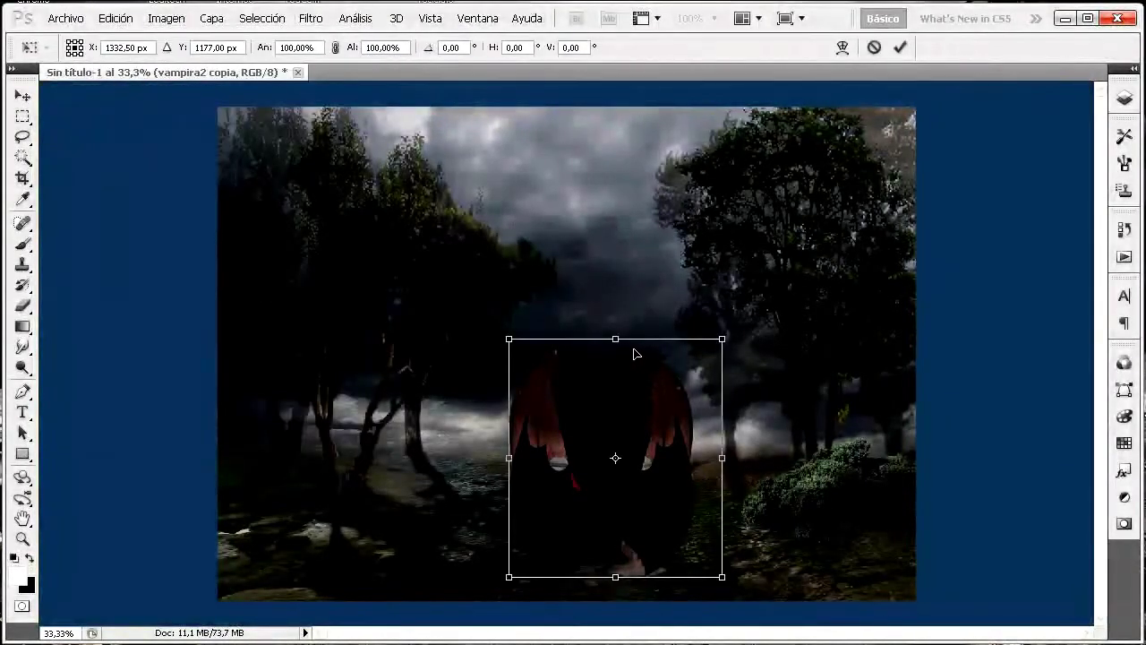
{"action": "left_click_drag", "start_coordinate": [615, 342], "coordinate": [615, 458]}
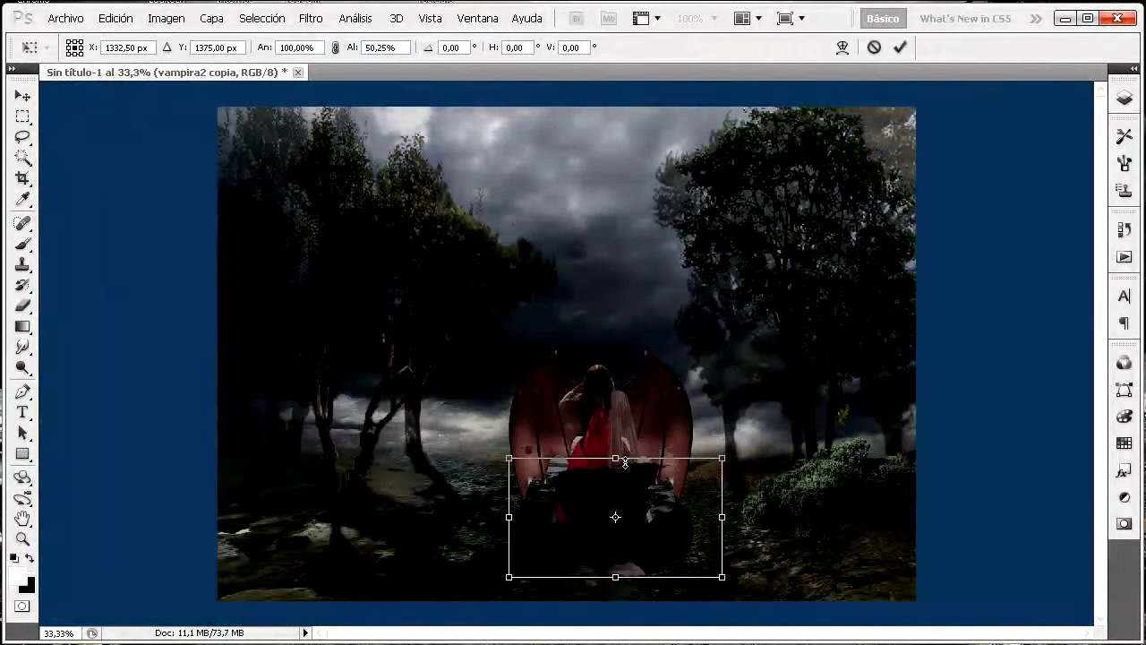
{"action": "left_click_drag", "start_coordinate": [616, 579], "coordinate": [626, 601]}
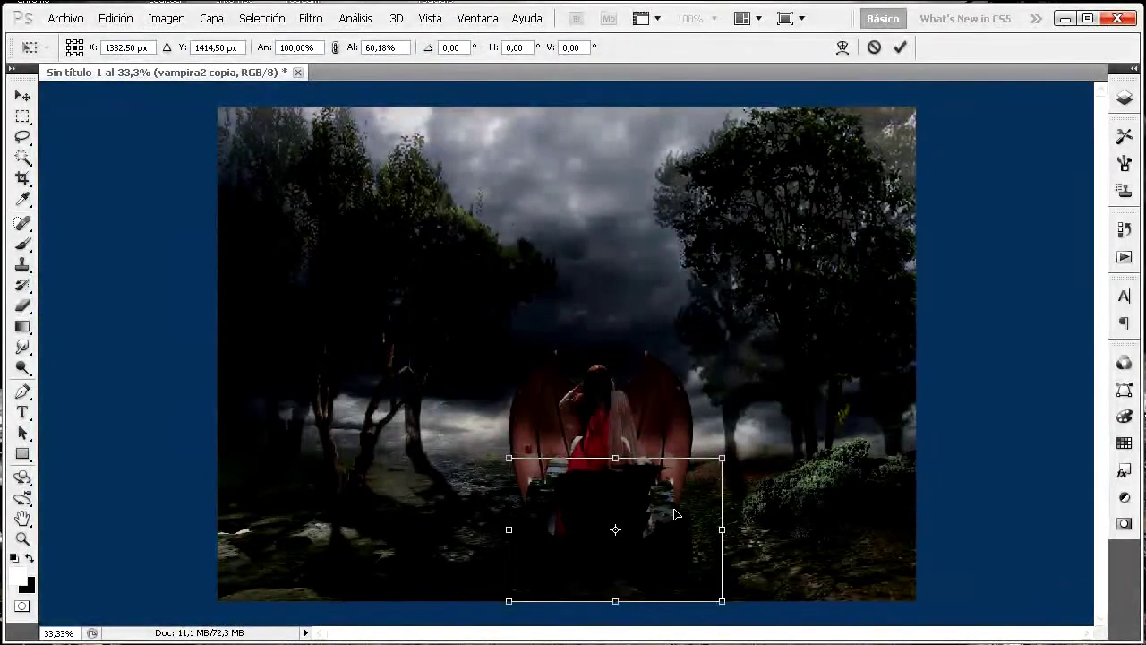
{"action": "left_click_drag", "start_coordinate": [678, 505], "coordinate": [678, 521]}
{"action": "left_click_drag", "start_coordinate": [614, 603], "coordinate": [666, 566]}
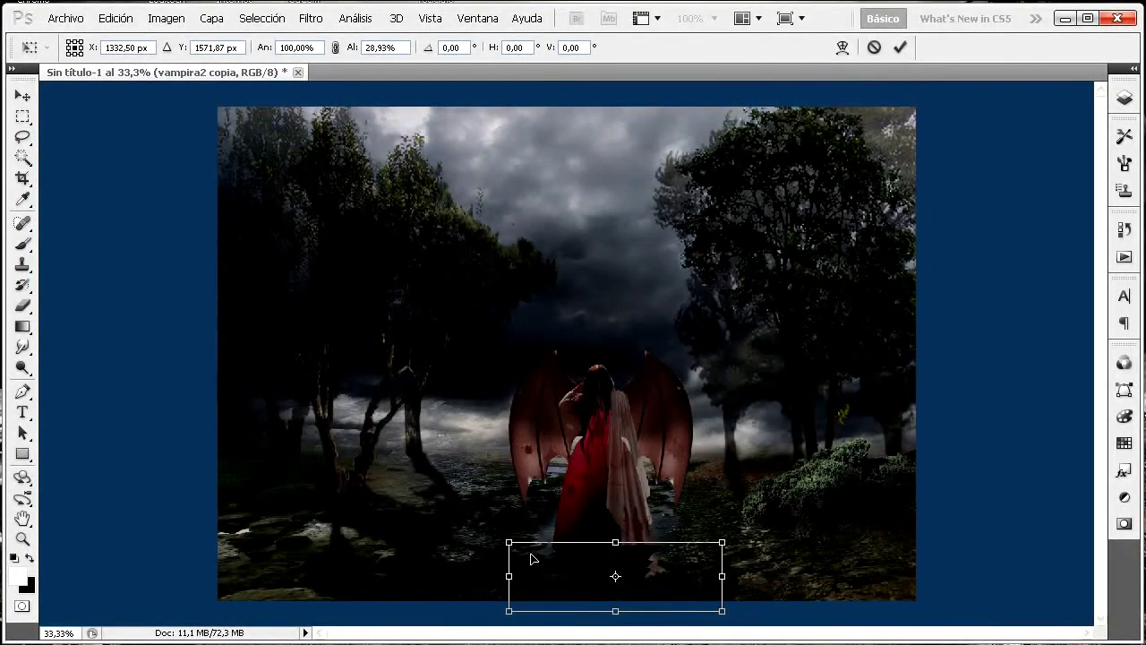
Distort the shadow so its front edge spreads toward the right, about 137% wide and 30% high, aligned with the hem
{"action": "left_click_drag", "start_coordinate": [511, 544], "coordinate": [515, 543]}
{"action": "left_click_drag", "start_coordinate": [724, 612], "coordinate": [810, 611]}
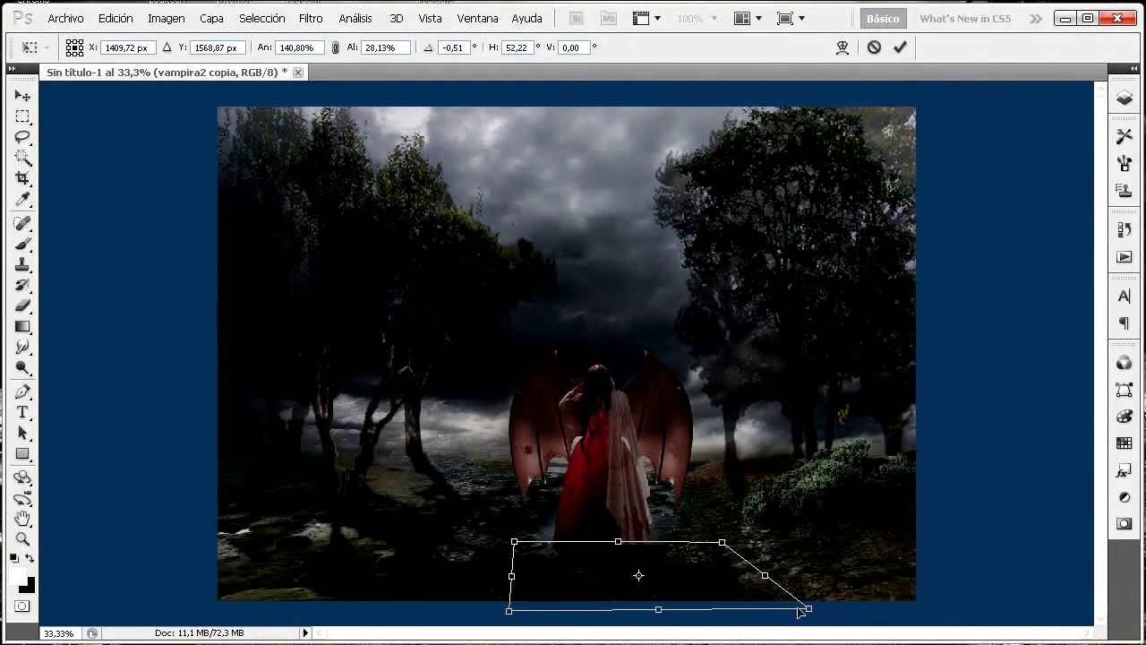
{"action": "left_click_drag", "start_coordinate": [524, 612], "coordinate": [545, 608]}
{"action": "left_click_drag", "start_coordinate": [664, 610], "coordinate": [657, 618]}
{"action": "left_click_drag", "start_coordinate": [714, 542], "coordinate": [706, 547]}
{"action": "left_click_drag", "start_coordinate": [516, 548], "coordinate": [516, 552]}
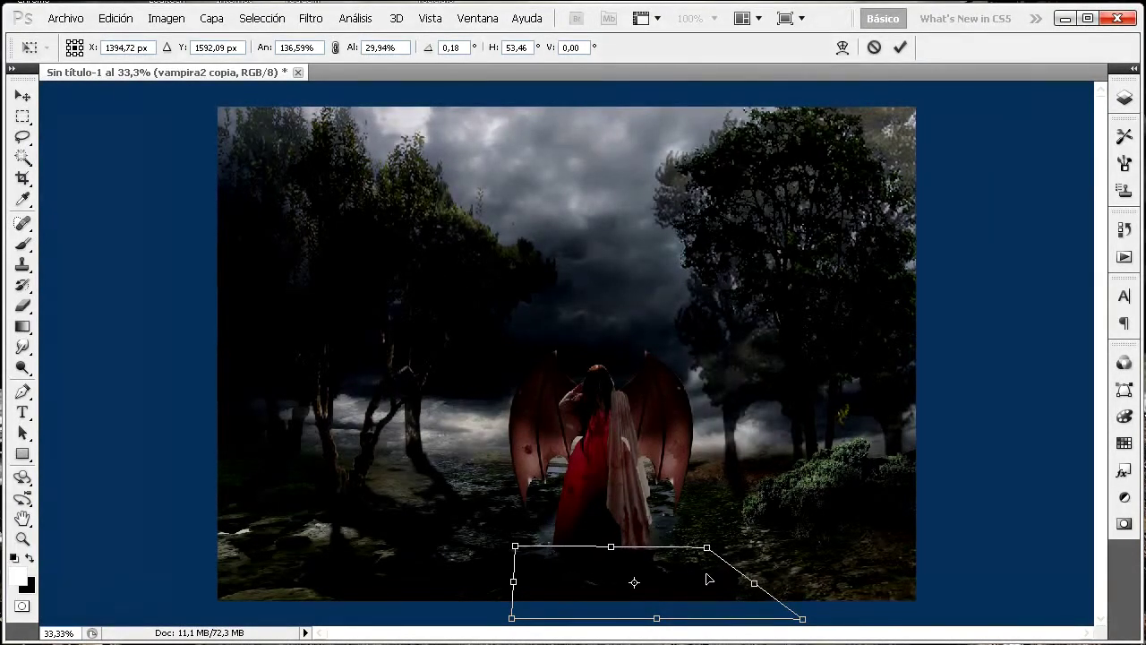
{"action": "key", "text": "Return"}
{"action": "key", "text": "b"}
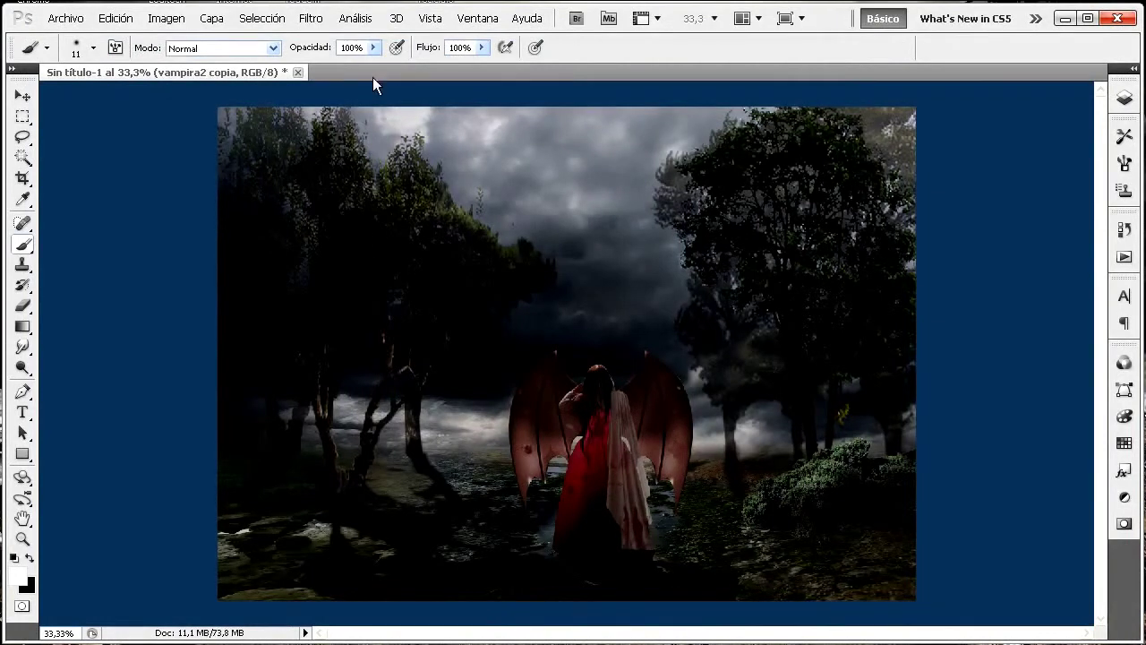
Soften the vampire's ground shadow with a Gaussian blur
{"action": "left_click", "coordinate": [305, 19]}
{"action": "mouse_move", "coordinate": [393, 186]}
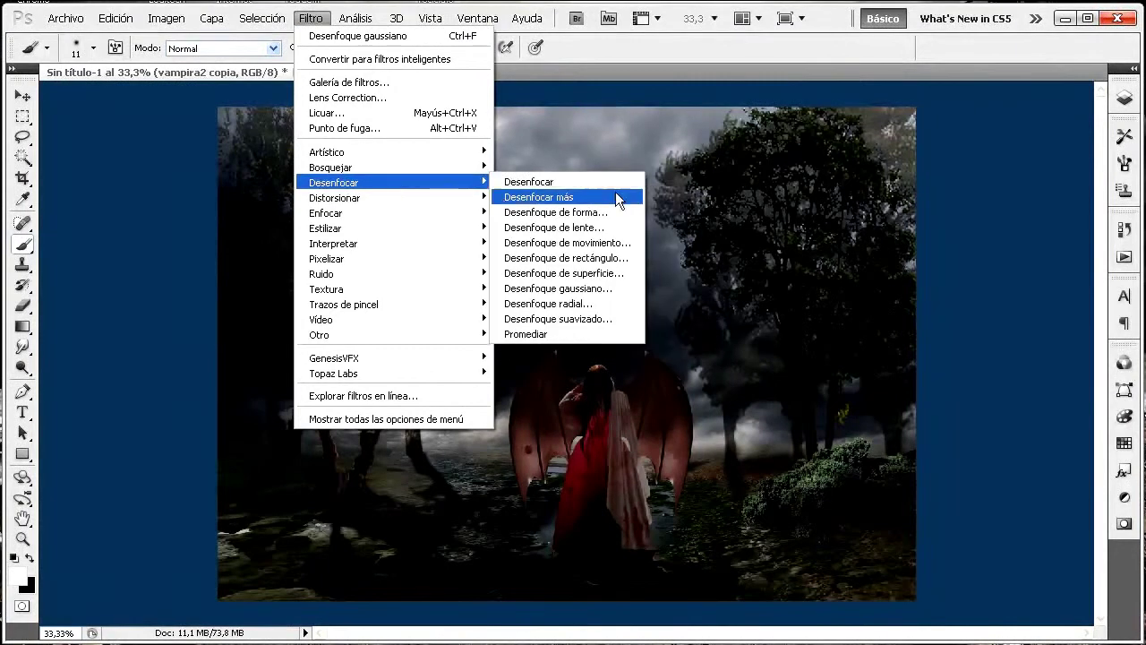
{"action": "left_click", "coordinate": [608, 290]}
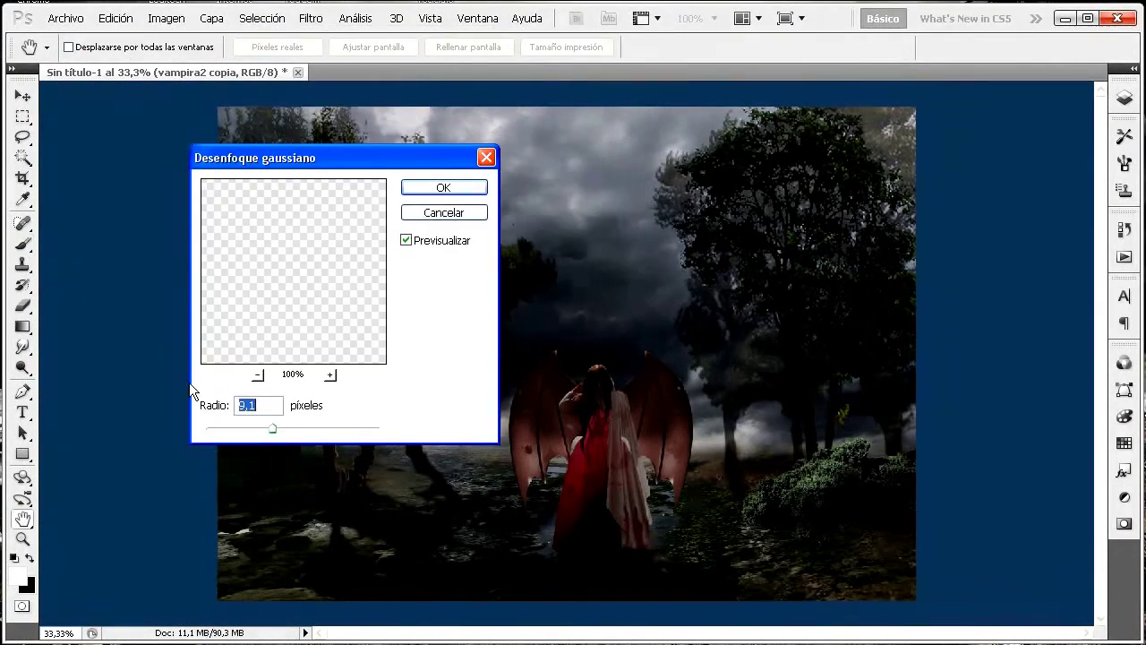
{"action": "left_click_drag", "start_coordinate": [267, 431], "coordinate": [265, 429]}
{"action": "left_click", "coordinate": [467, 194]}
Paint black on the vampira2 copia mask with a soft 71 px brush at 37% opacity to uncover the veil tip and hem
{"action": "left_click", "coordinate": [25, 539]}
{"action": "mouse_move", "coordinate": [411, 292]}
{"action": "left_mouse_down"}
{"action": "mouse_move", "coordinate": [504, 546]}
{"action": "mouse_move", "coordinate": [781, 574]}
{"action": "left_mouse_up"}
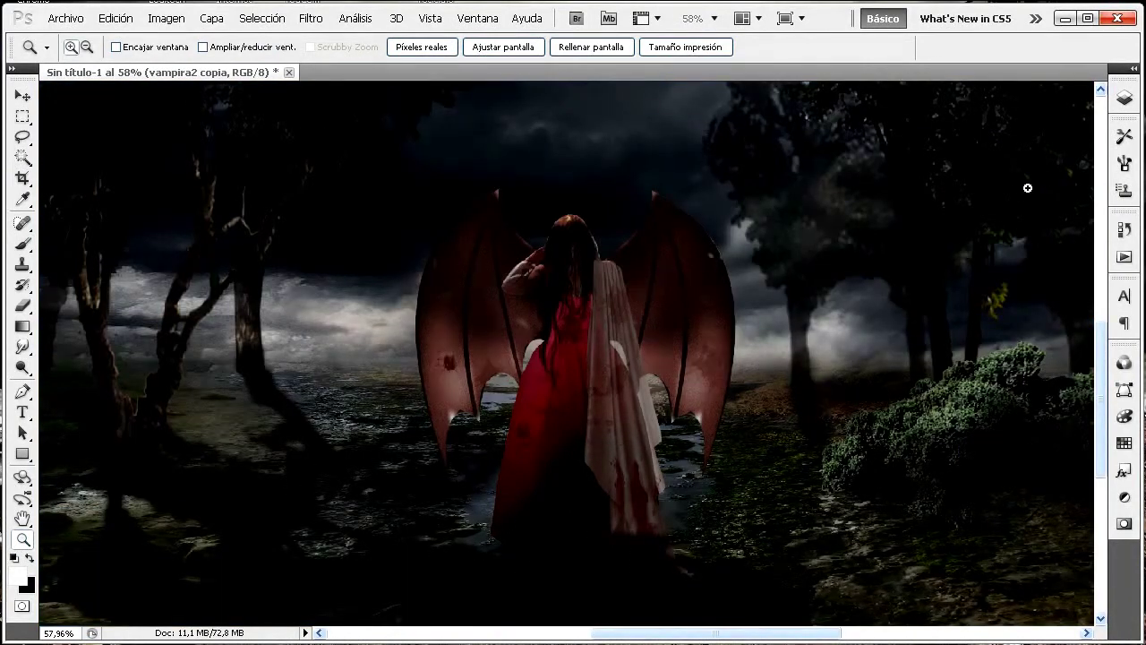
{"action": "left_click", "coordinate": [1125, 97]}
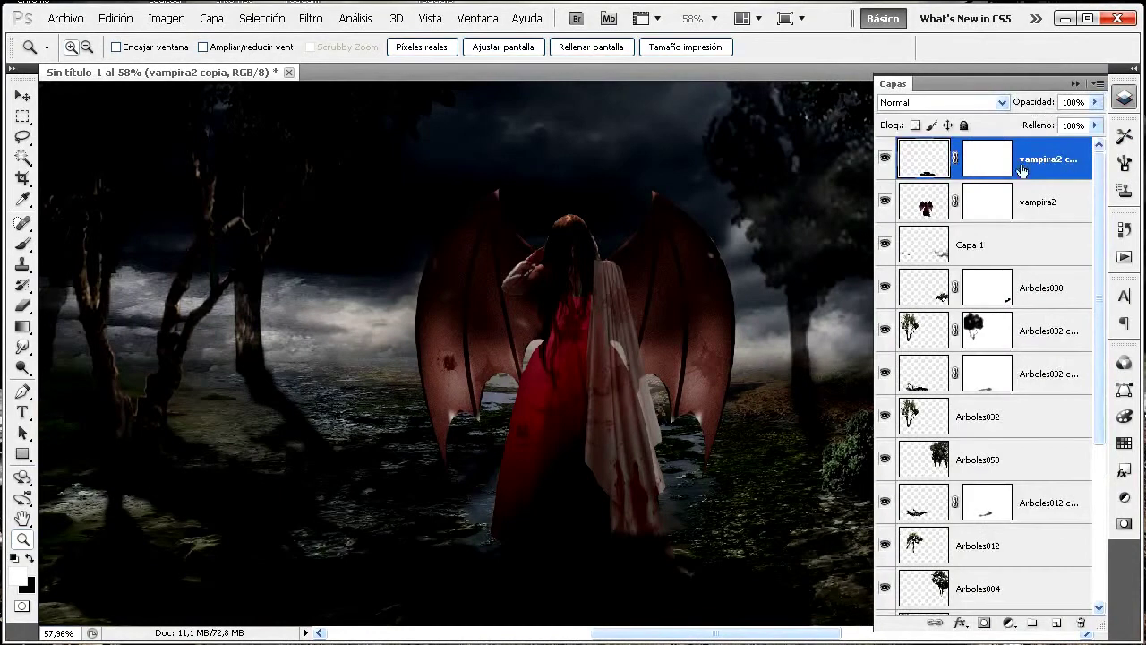
{"action": "left_click", "coordinate": [23, 250]}
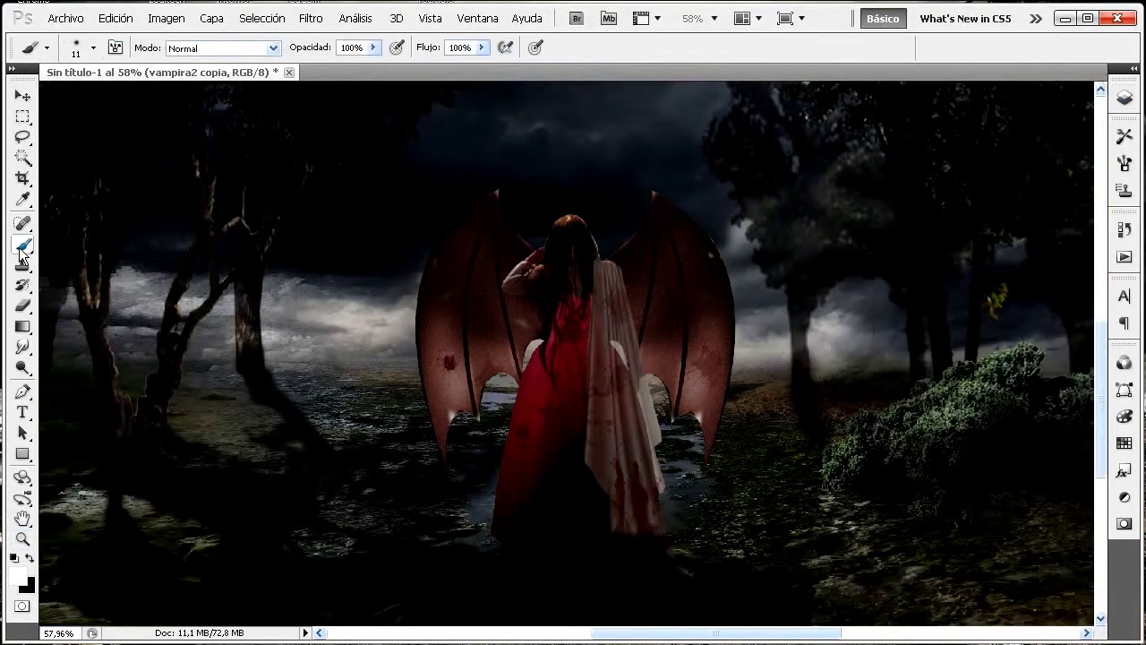
{"action": "left_click", "coordinate": [1125, 97]}
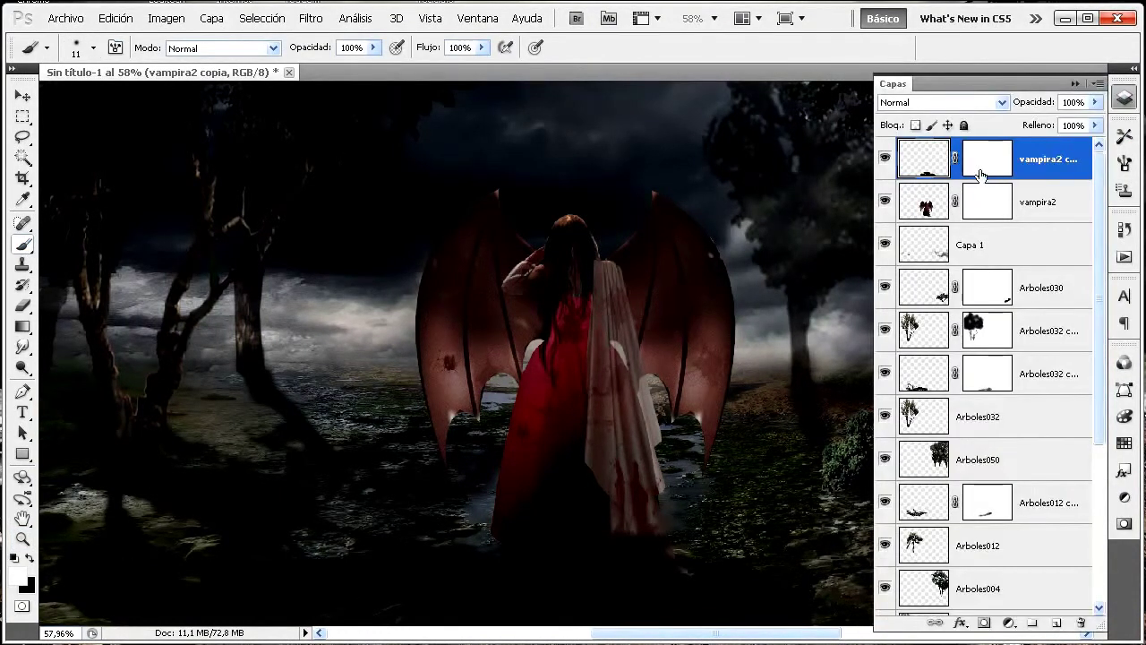
{"action": "left_click", "coordinate": [991, 168]}
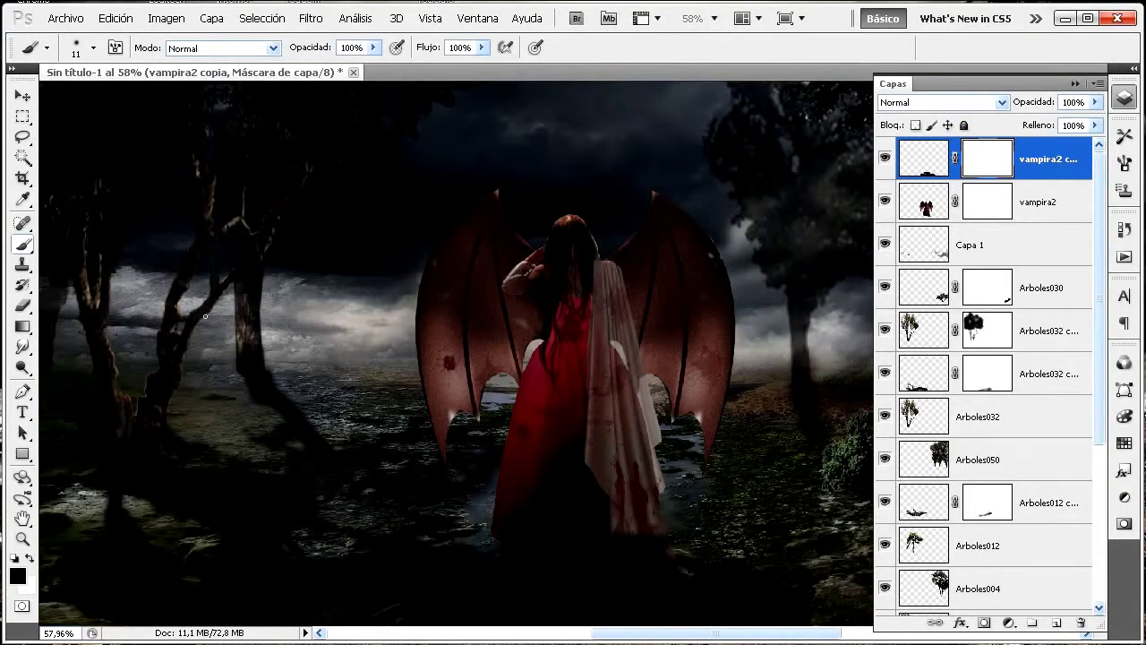
{"action": "left_click", "coordinate": [93, 48]}
{"action": "left_click_drag", "start_coordinate": [56, 98], "coordinate": [92, 99]}
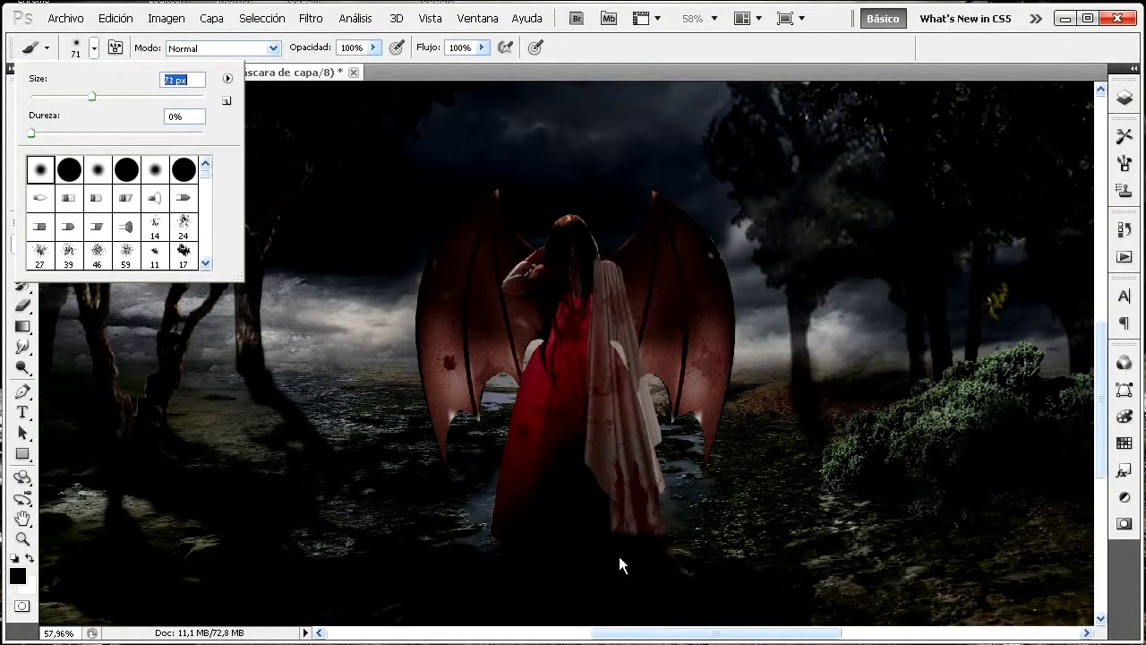
{"action": "left_click", "coordinate": [374, 48]}
{"action": "left_click_drag", "start_coordinate": [342, 65], "coordinate": [318, 64]}
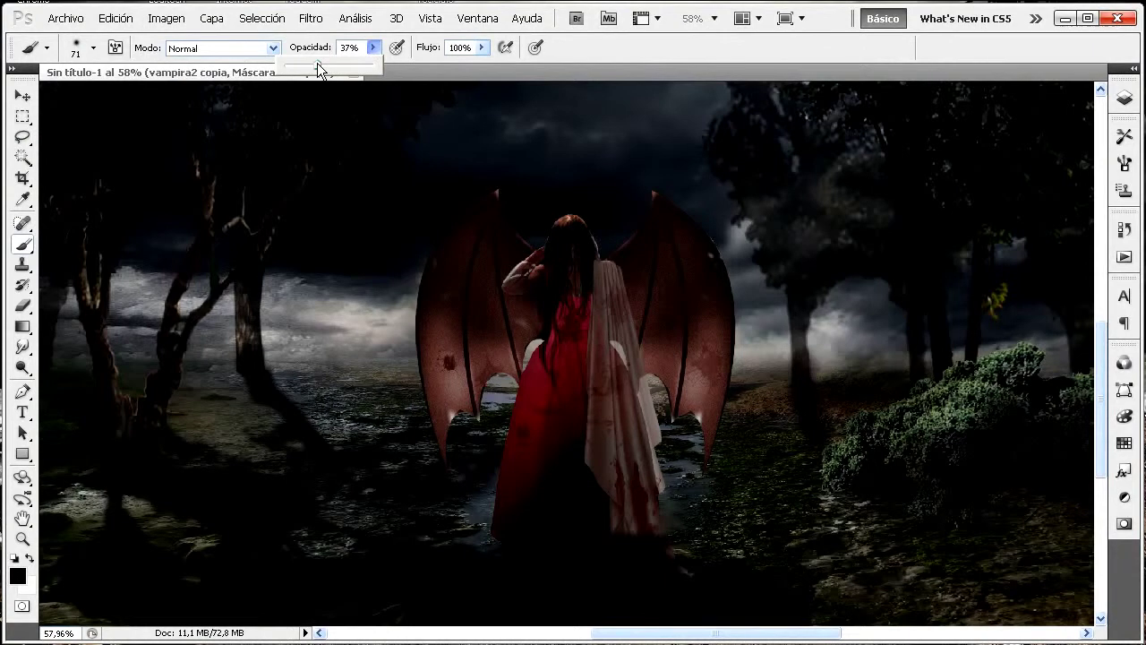
{"action": "mouse_move", "coordinate": [624, 536]}
{"action": "left_mouse_down"}
{"action": "mouse_move", "coordinate": [652, 562]}
{"action": "mouse_move", "coordinate": [642, 539]}
{"action": "mouse_move", "coordinate": [638, 552]}
{"action": "mouse_move", "coordinate": [564, 553]}
{"action": "mouse_move", "coordinate": [600, 539]}
{"action": "mouse_move", "coordinate": [558, 553]}
{"action": "mouse_move", "coordinate": [540, 530]}
{"action": "mouse_move", "coordinate": [556, 498]}
{"action": "mouse_move", "coordinate": [553, 519]}
{"action": "mouse_move", "coordinate": [531, 526]}
{"action": "mouse_move", "coordinate": [626, 529]}
{"action": "mouse_move", "coordinate": [633, 554]}
{"action": "mouse_move", "coordinate": [621, 545]}
{"action": "mouse_move", "coordinate": [587, 558]}
{"action": "mouse_move", "coordinate": [534, 532]}
{"action": "left_mouse_up"}
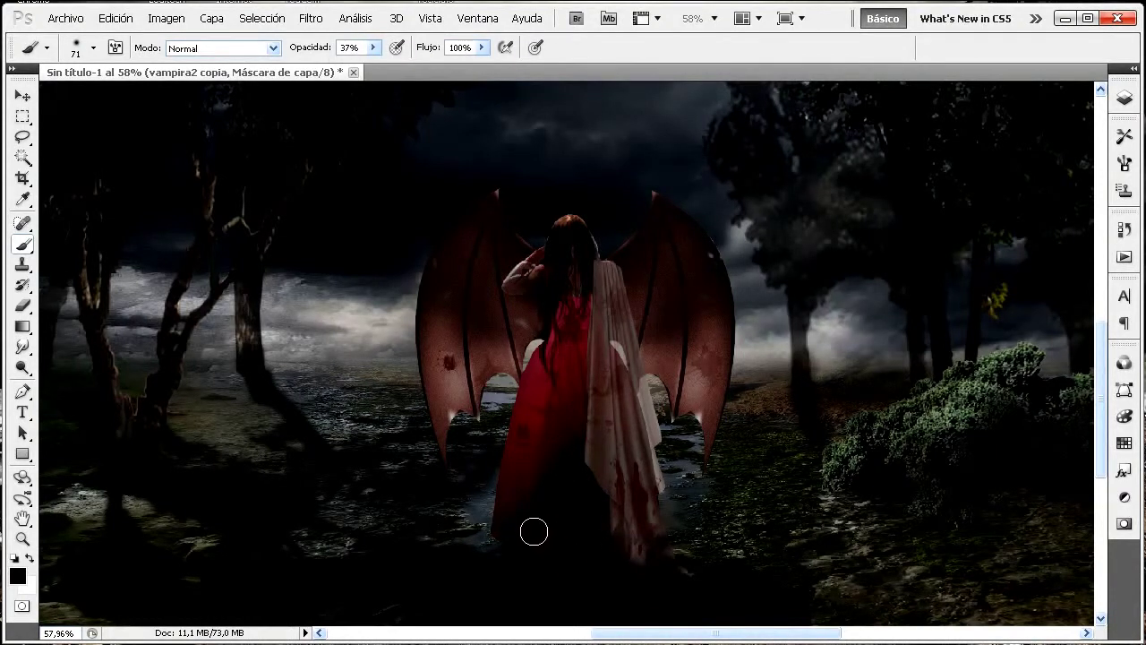
{"action": "left_click", "coordinate": [31, 556]}
Add a Gradient Overlay layer style to the vampira2 layer, keeping the figure in view
{"action": "left_click", "coordinate": [1124, 99]}
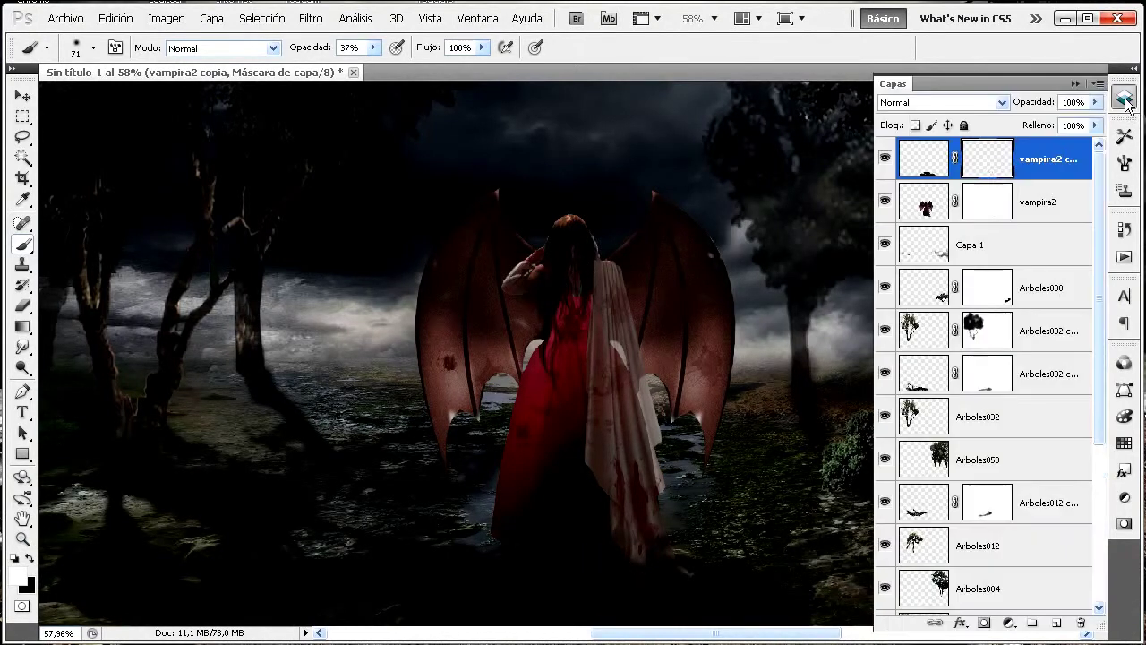
{"action": "left_click", "coordinate": [912, 206]}
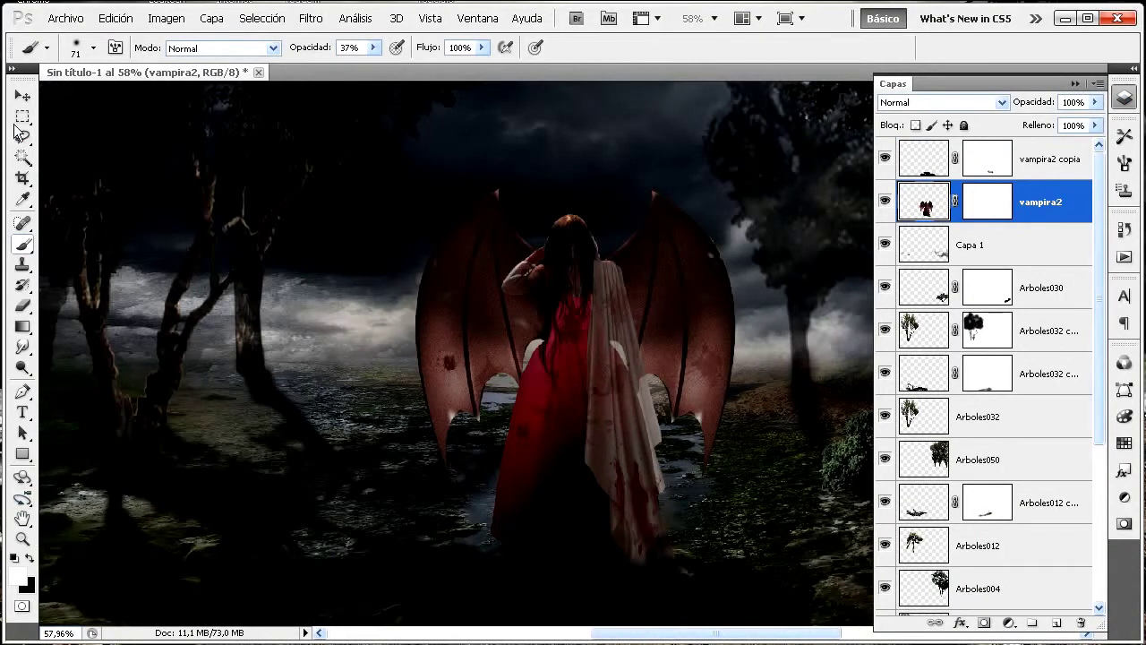
{"action": "double_click", "coordinate": [25, 519]}
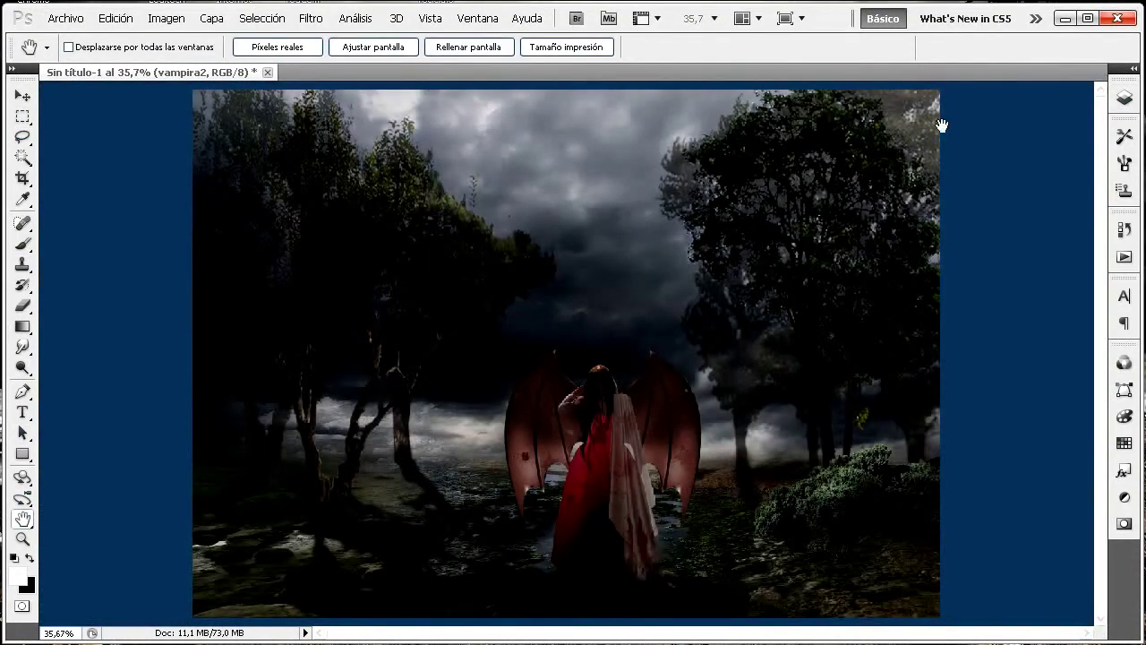
{"action": "left_click", "coordinate": [1125, 99]}
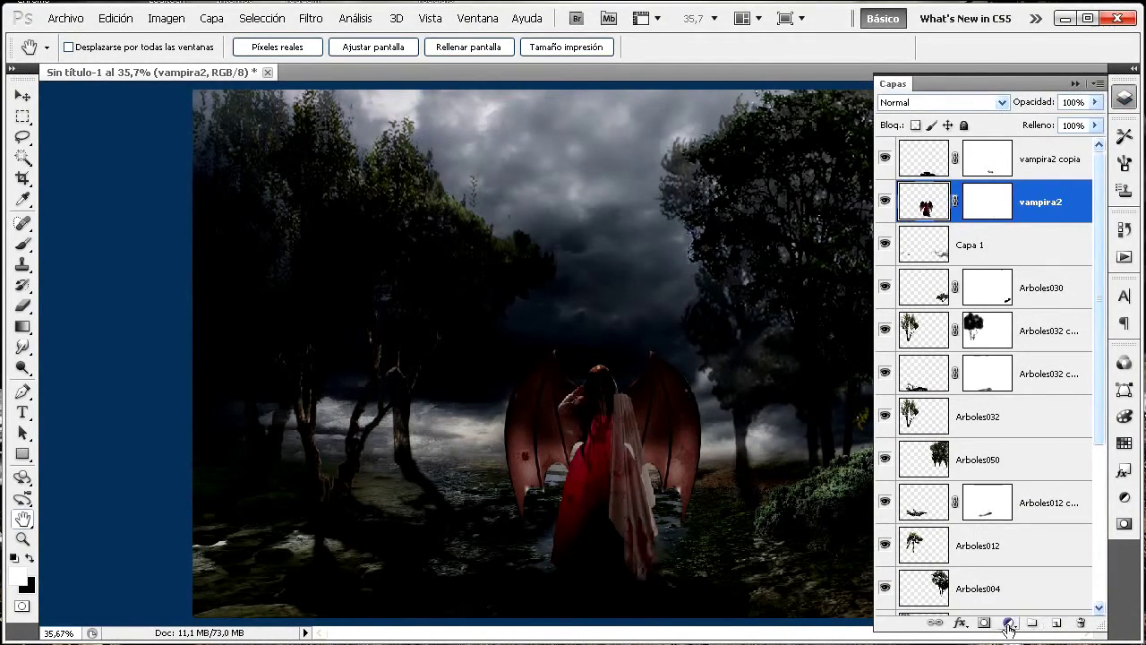
{"action": "left_click", "coordinate": [960, 624]}
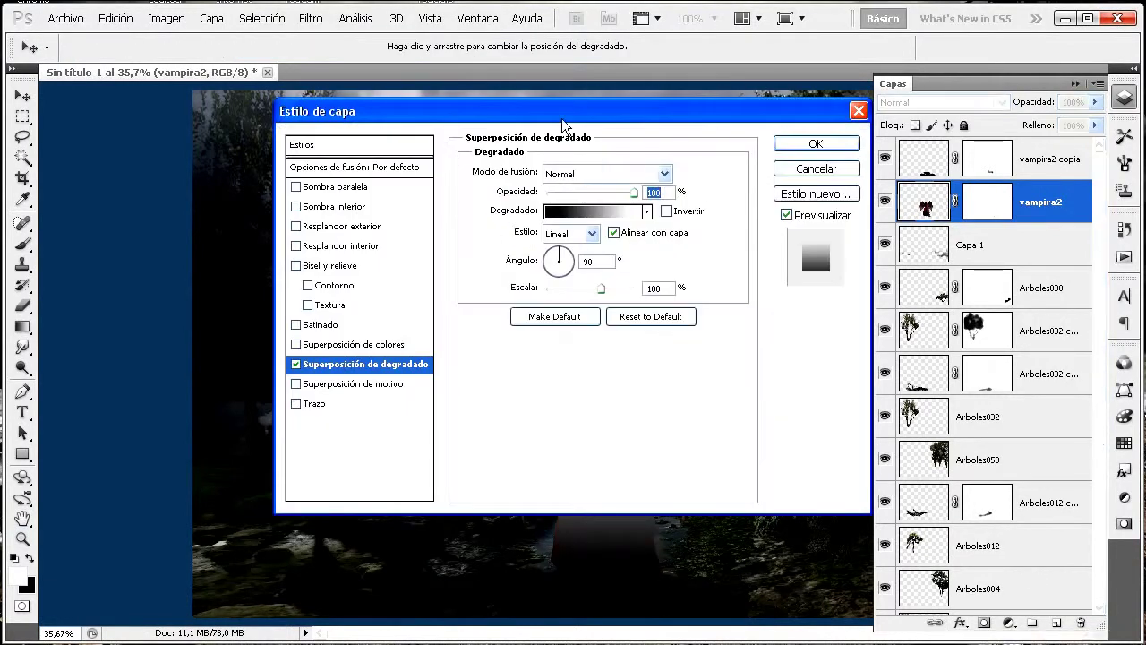
{"action": "left_click_drag", "start_coordinate": [587, 106], "coordinate": [958, 263]}
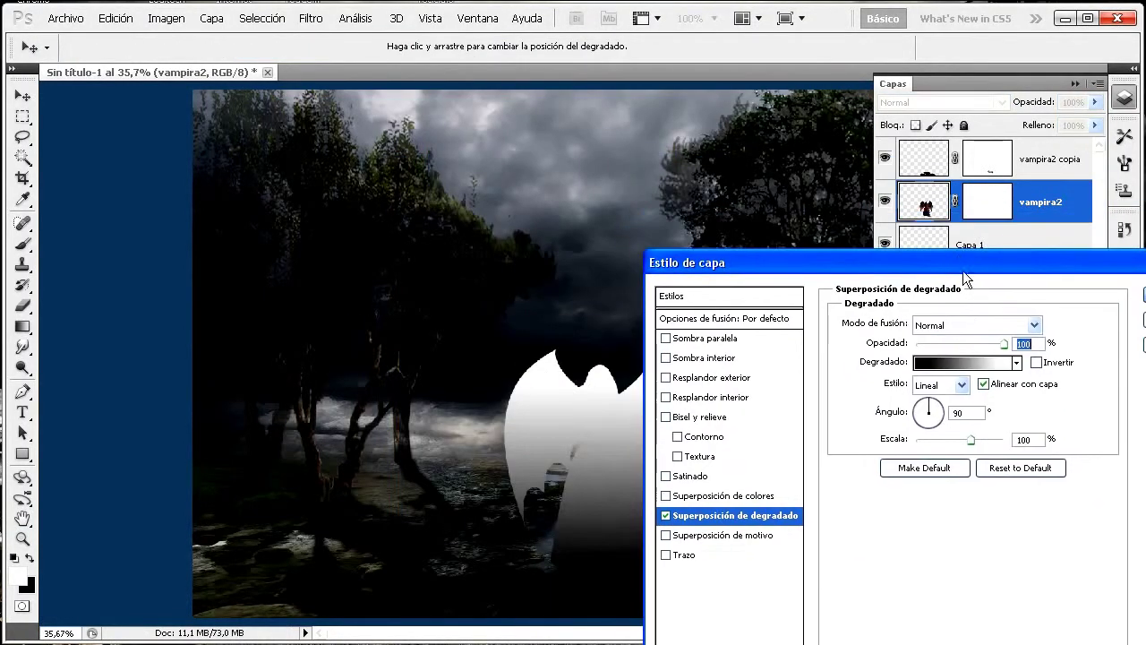
Set the overlay's gradient to the Violeta, naranja preset
{"action": "left_click", "coordinate": [984, 364]}
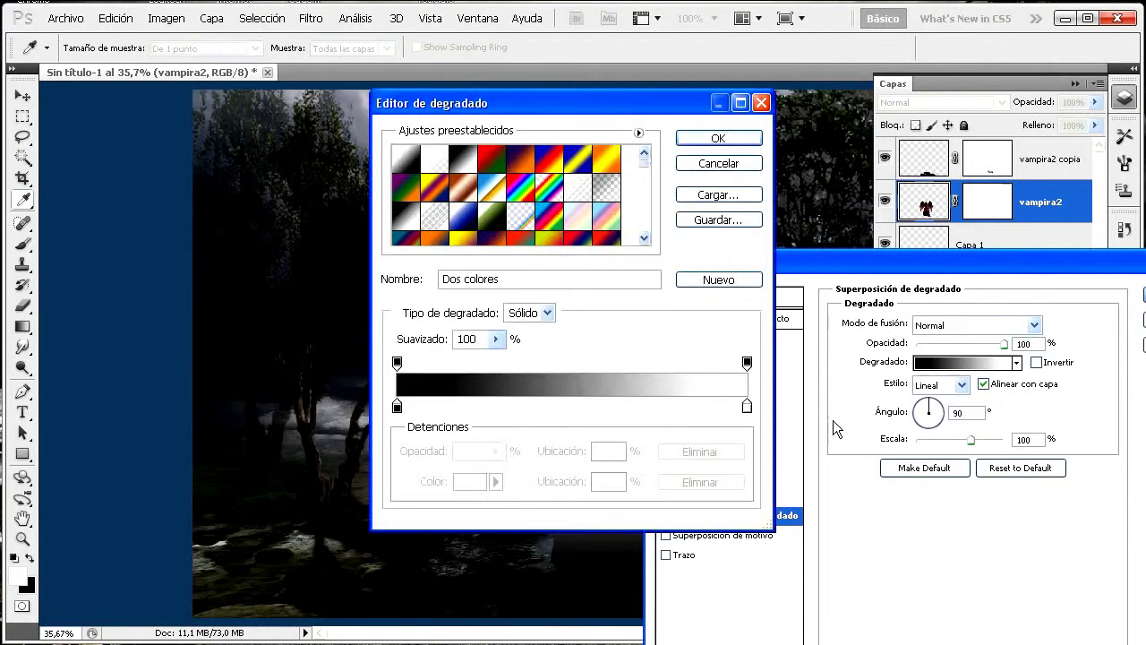
{"action": "left_click", "coordinate": [524, 162]}
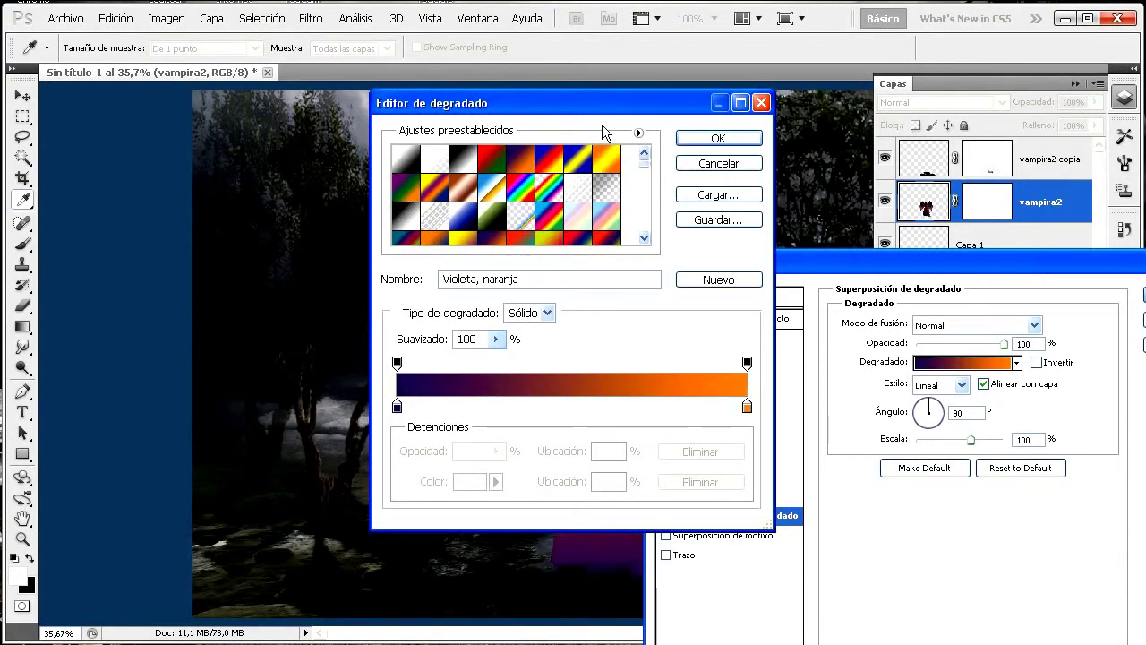
{"action": "left_click_drag", "start_coordinate": [612, 110], "coordinate": [308, 262]}
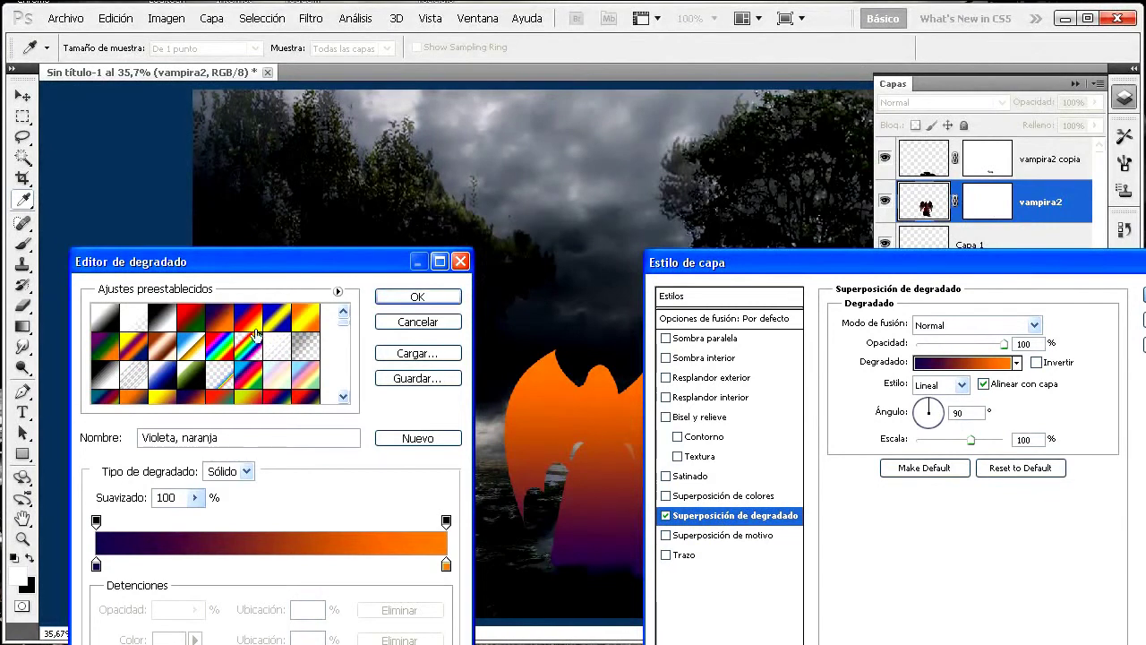
{"action": "left_click", "coordinate": [418, 296]}
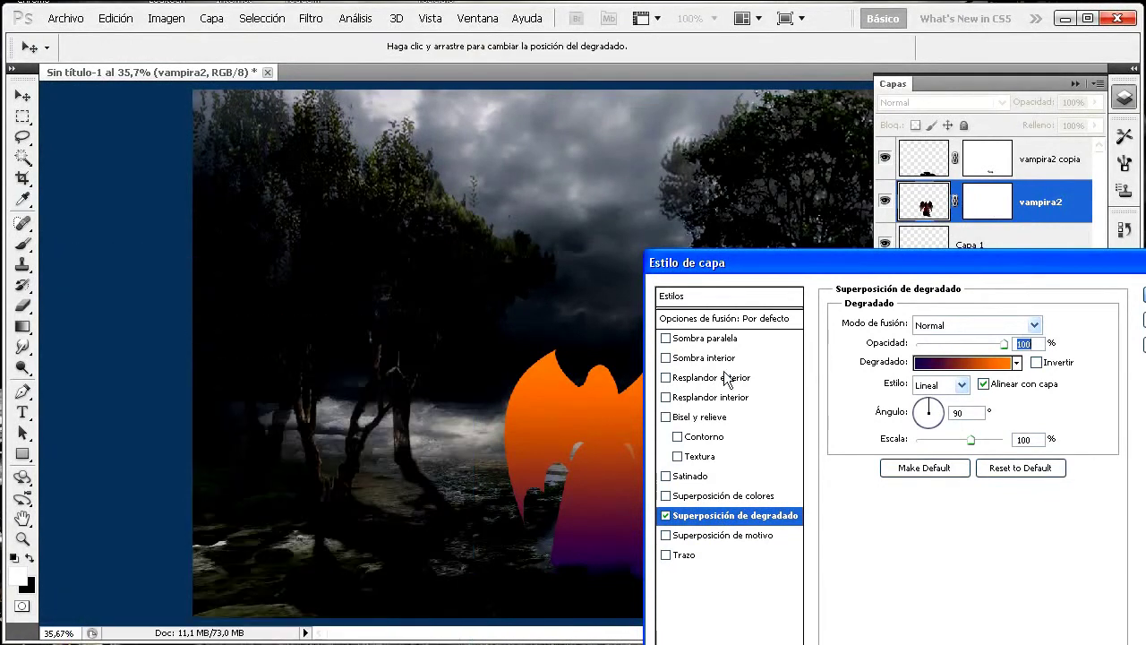
Set the vampira2 gradient overlay's angle to 156° and its blend mode to Superponer
{"action": "left_click", "coordinate": [935, 414]}
{"action": "left_click_drag", "start_coordinate": [938, 421], "coordinate": [922, 412]}
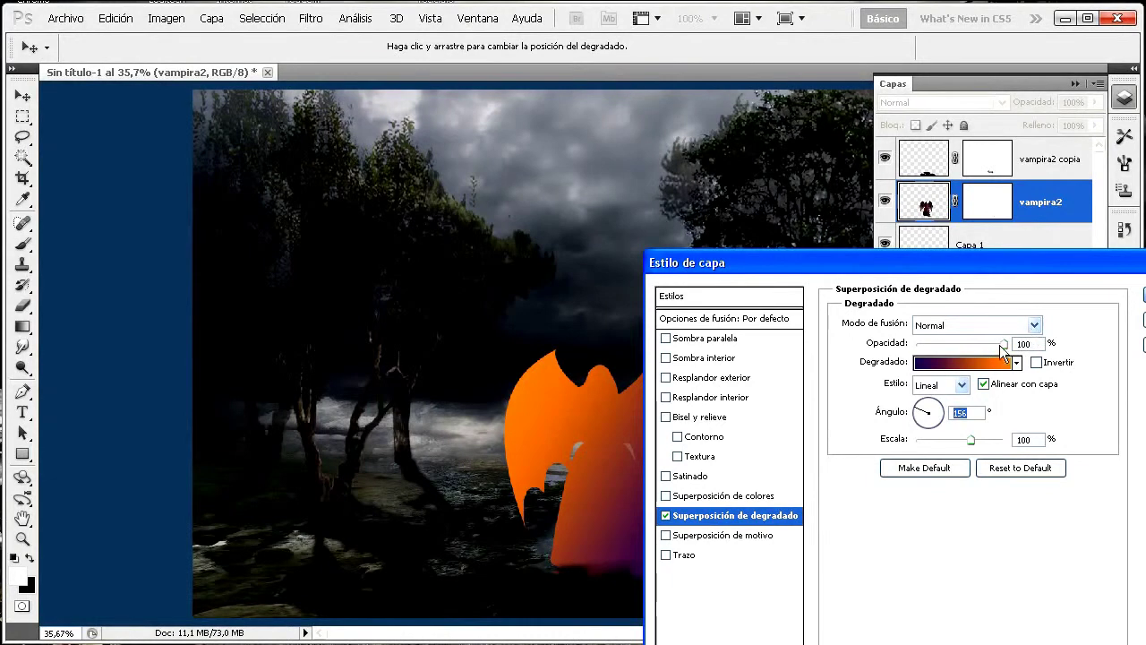
{"action": "mouse_move", "coordinate": [999, 351]}
{"action": "left_mouse_down"}
{"action": "mouse_move", "coordinate": [983, 345]}
{"action": "mouse_move", "coordinate": [1006, 345]}
{"action": "left_mouse_up"}
{"action": "left_click", "coordinate": [1031, 324]}
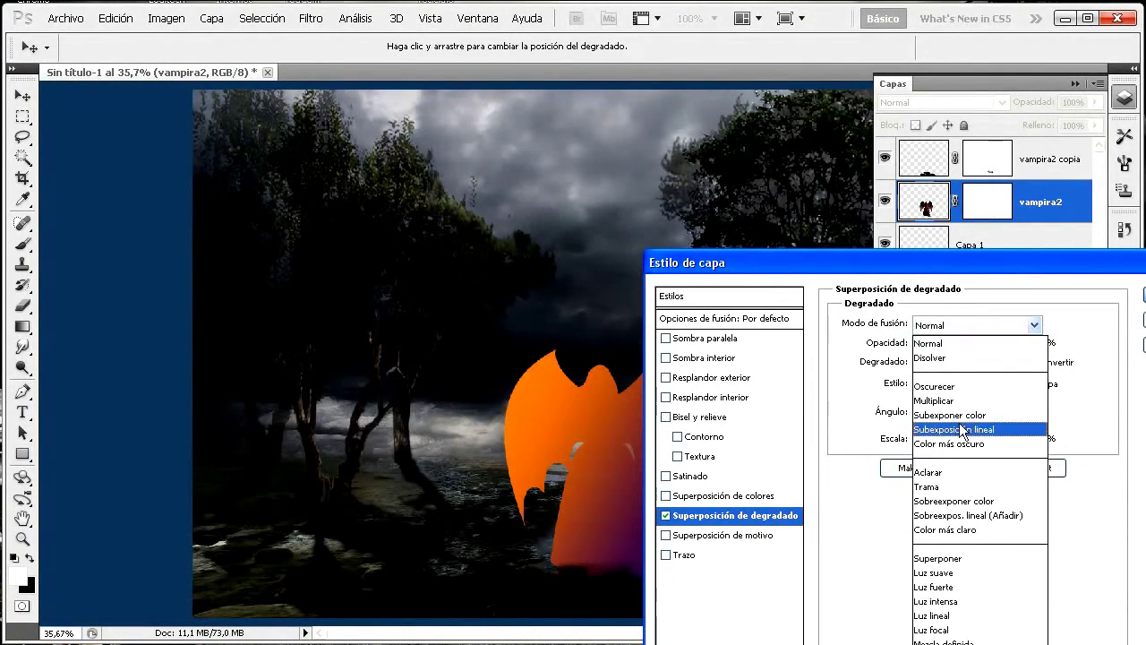
{"action": "left_click", "coordinate": [970, 558]}
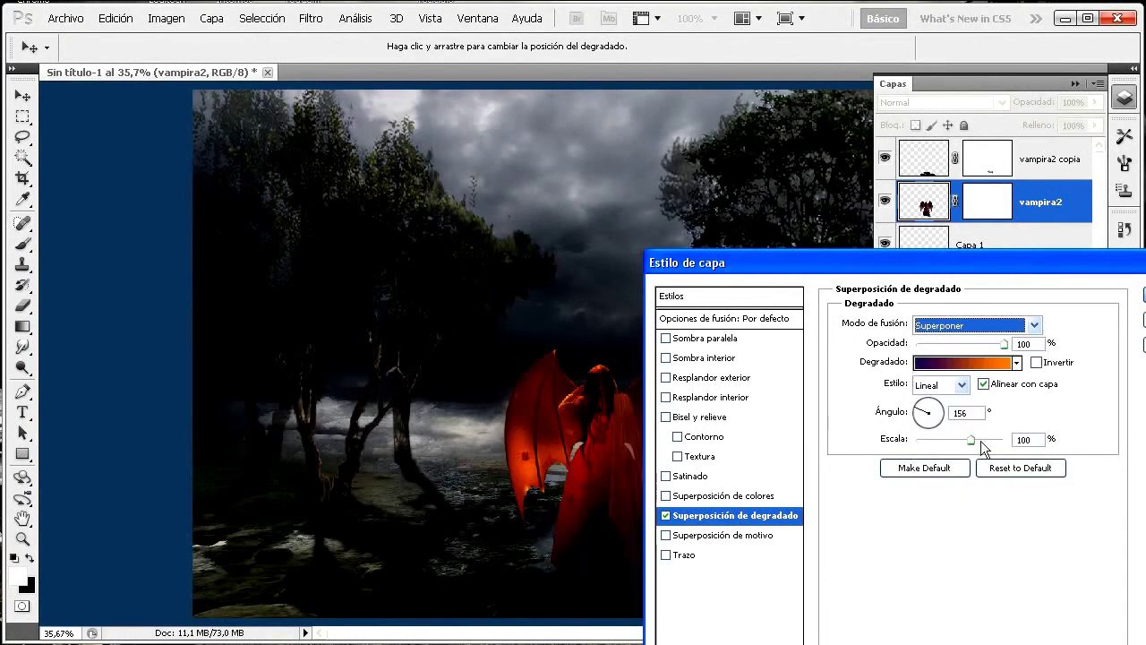
Set the gradient overlay's opacity to 52% and its scale to 136%, and apply the layer style
{"action": "left_click_drag", "start_coordinate": [999, 342], "coordinate": [962, 344]}
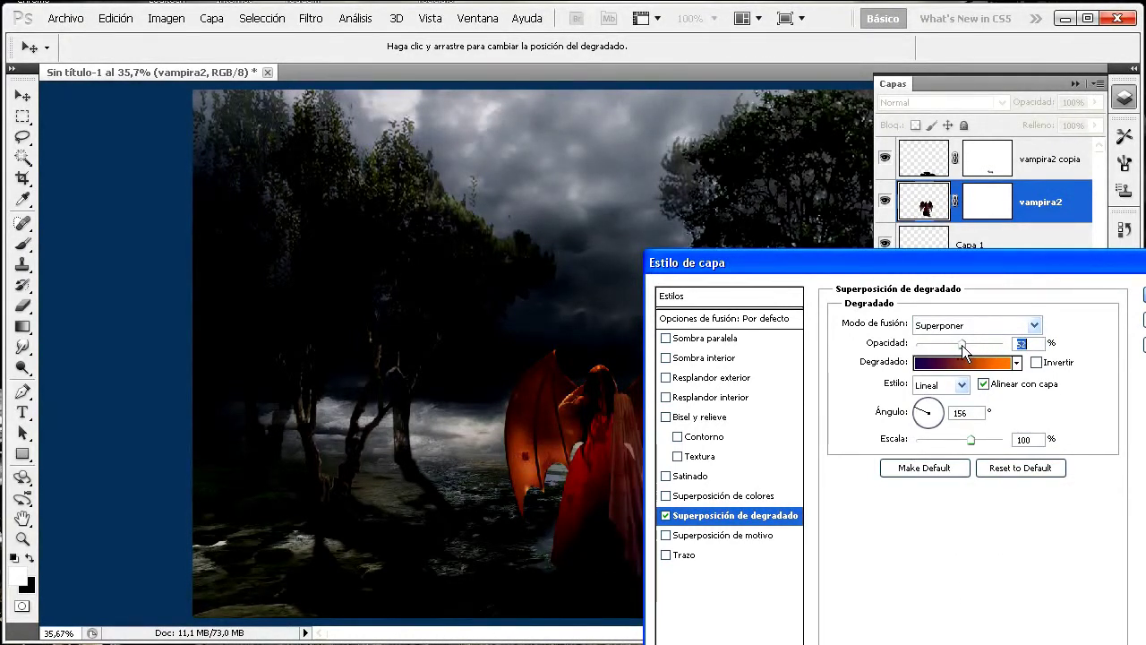
{"action": "left_click_drag", "start_coordinate": [962, 262], "coordinate": [368, 2]}
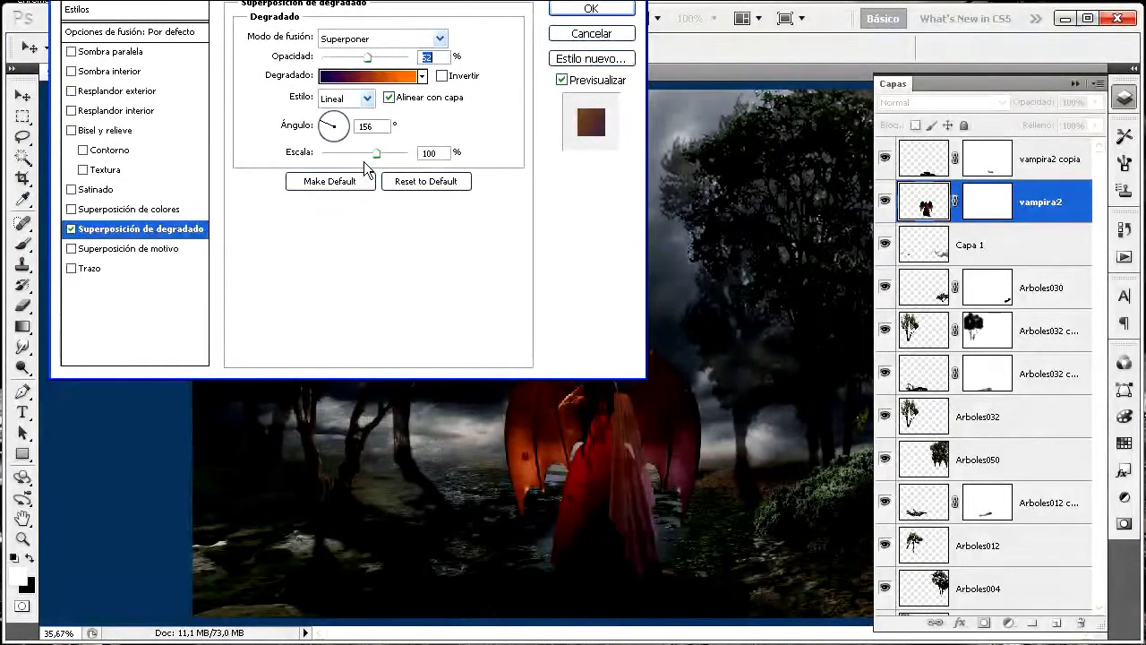
{"action": "left_click_drag", "start_coordinate": [377, 154], "coordinate": [403, 162]}
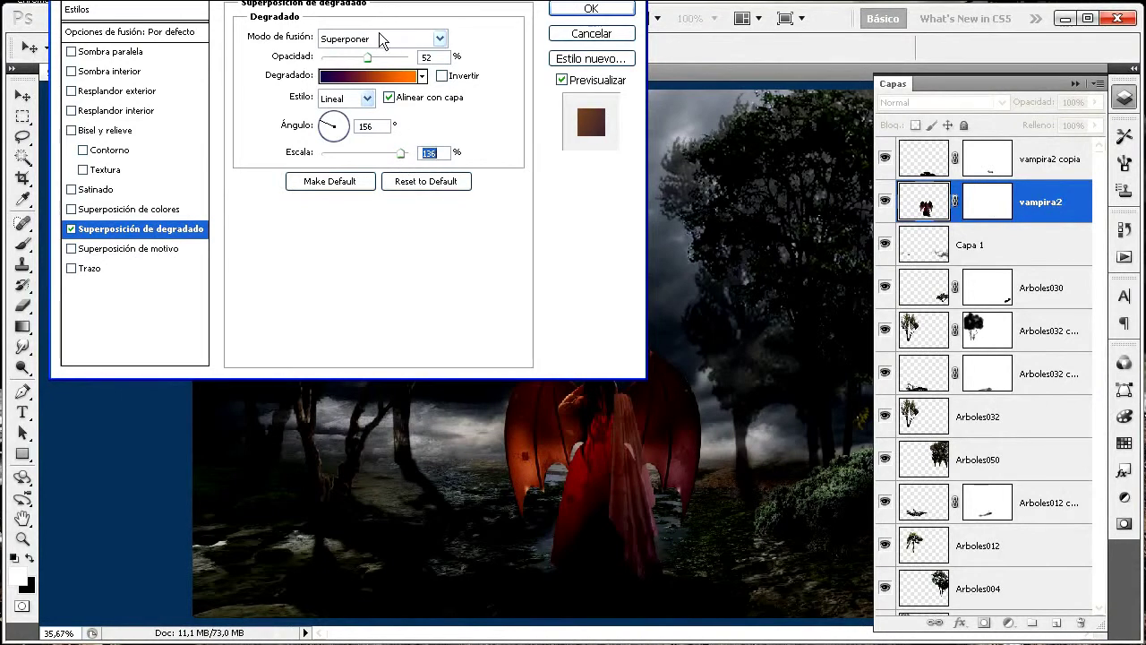
{"action": "left_click", "coordinate": [607, 11]}
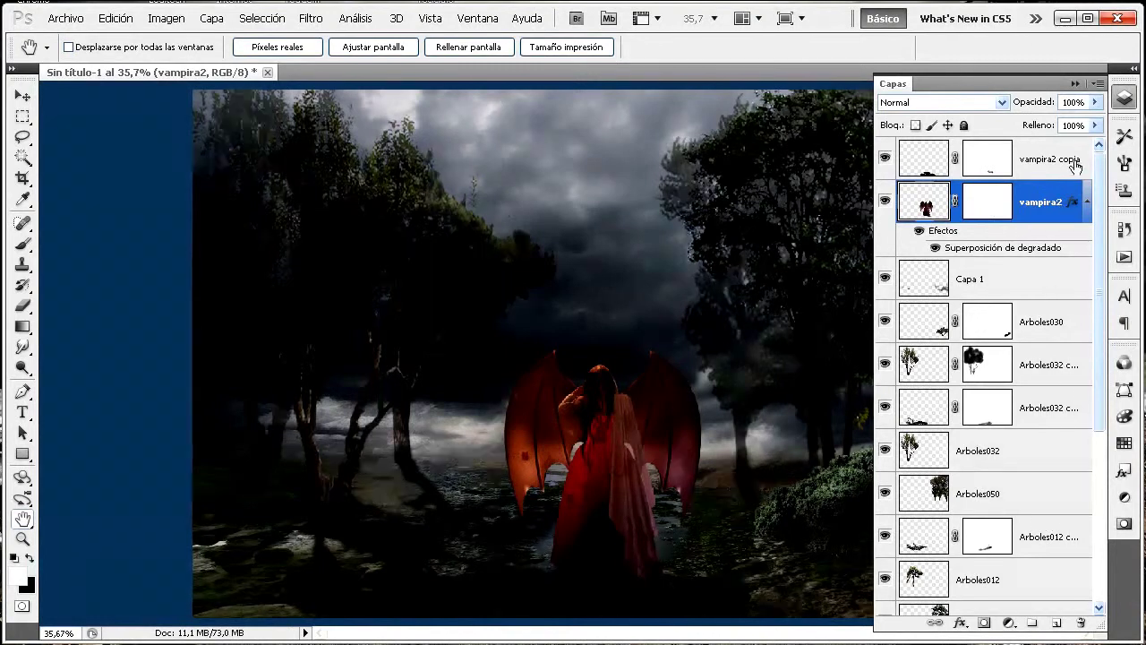
Add a gradient map adjustment layer above vampira2 copia using the violet-to-orange preset
{"action": "left_click", "coordinate": [1031, 164]}
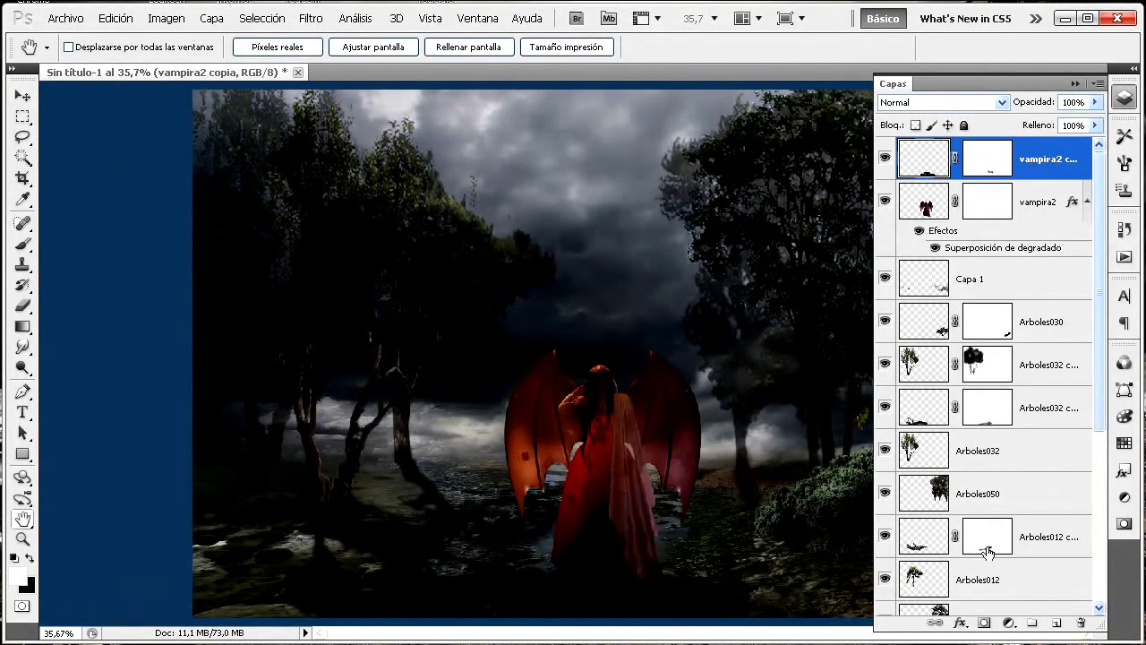
{"action": "left_click", "coordinate": [1009, 623]}
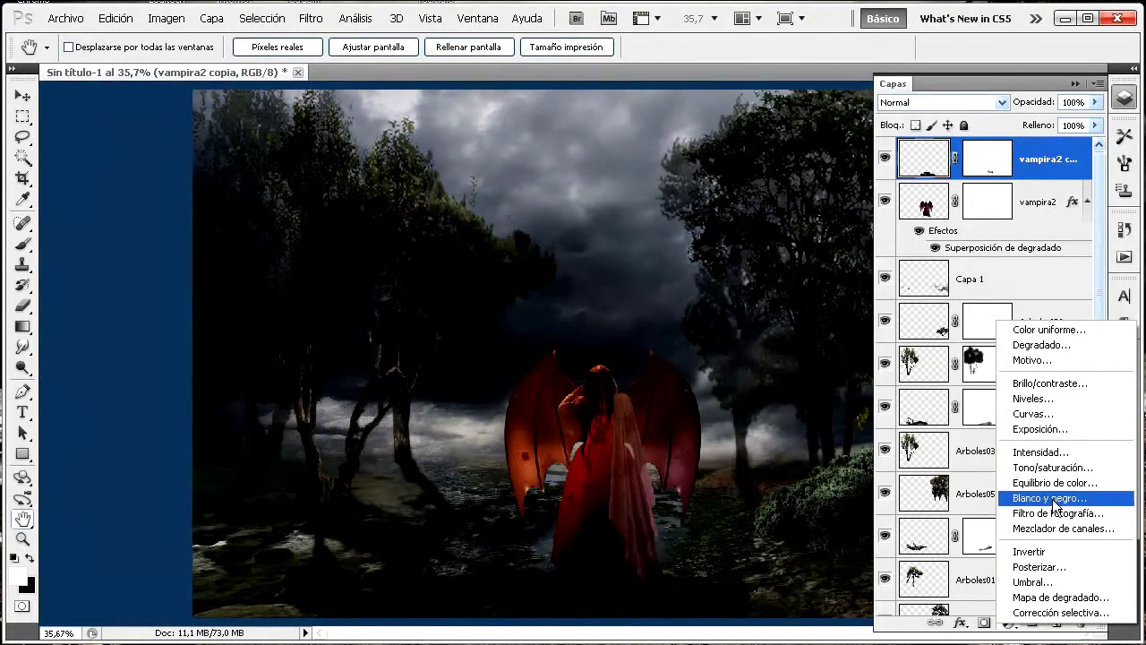
{"action": "left_click", "coordinate": [1053, 598]}
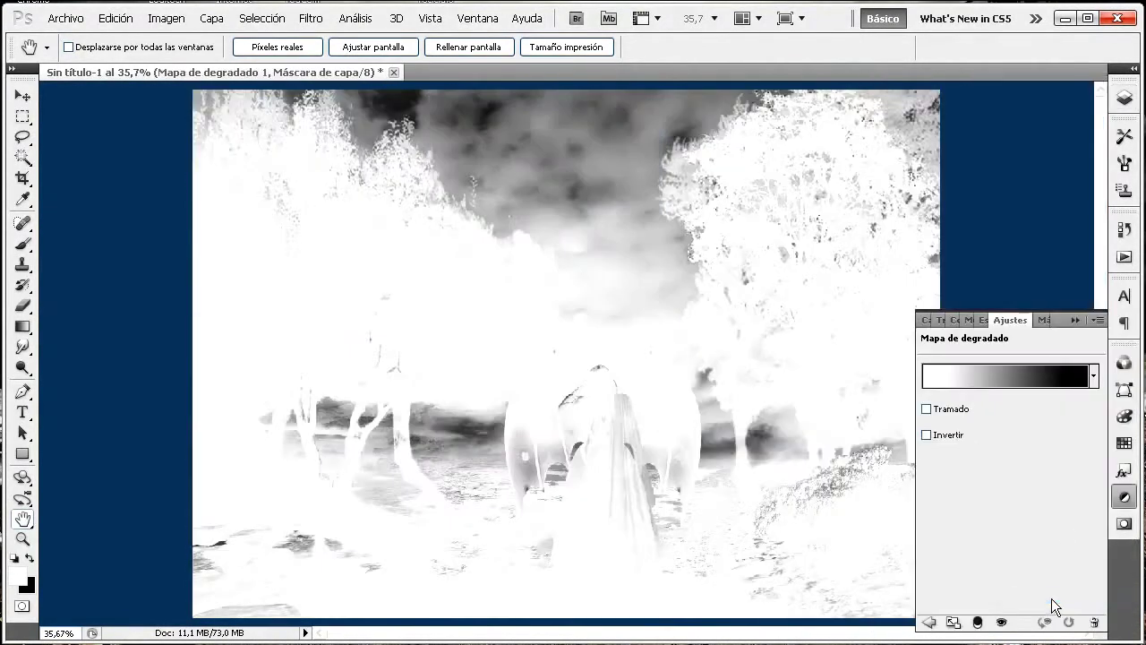
{"action": "left_click", "coordinate": [998, 384]}
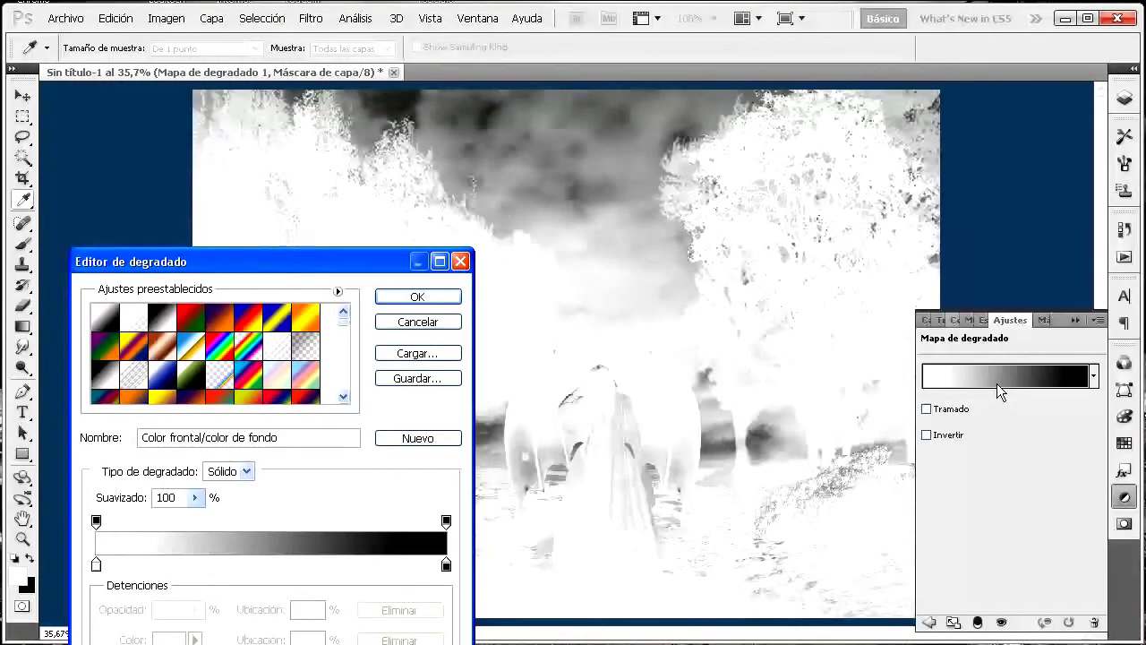
{"action": "left_click", "coordinate": [221, 329]}
{"action": "left_click", "coordinate": [433, 301]}
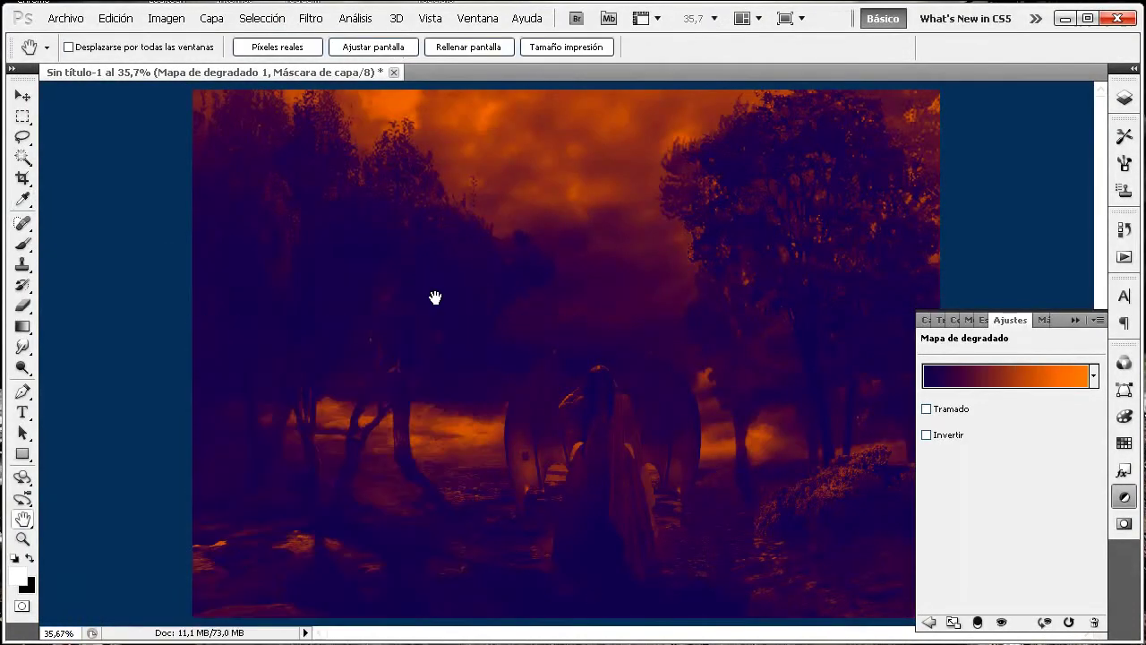
Blend the gradient map layer in Superponer mode at 27% opacity
{"action": "left_click", "coordinate": [1127, 103]}
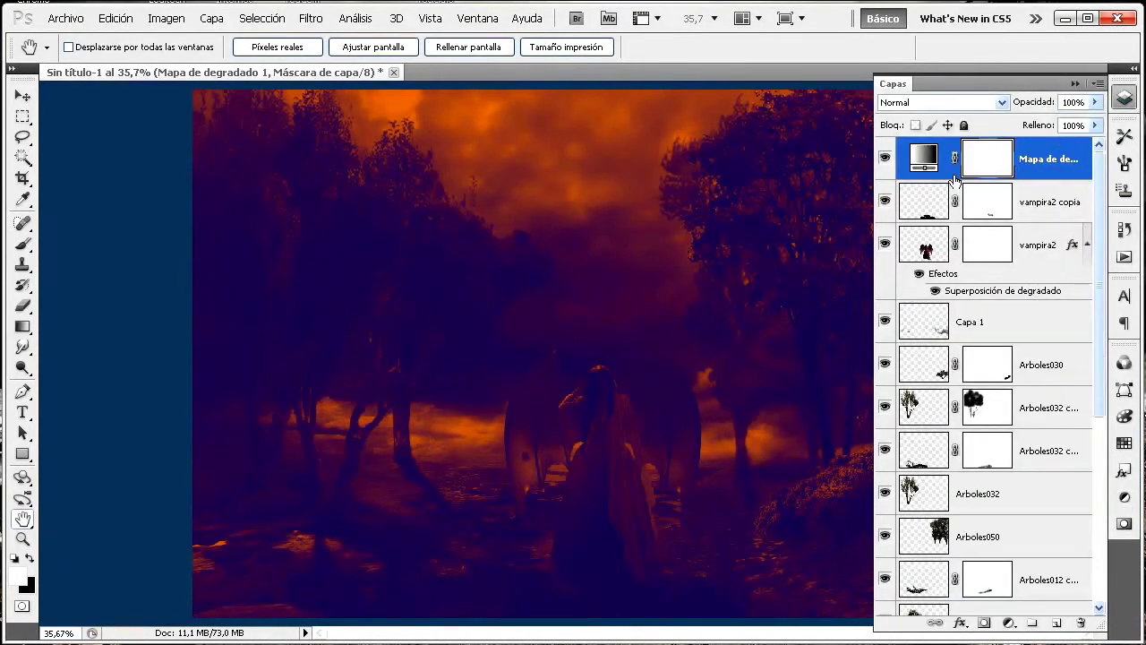
{"action": "left_click", "coordinate": [1001, 103]}
{"action": "left_click", "coordinate": [949, 334]}
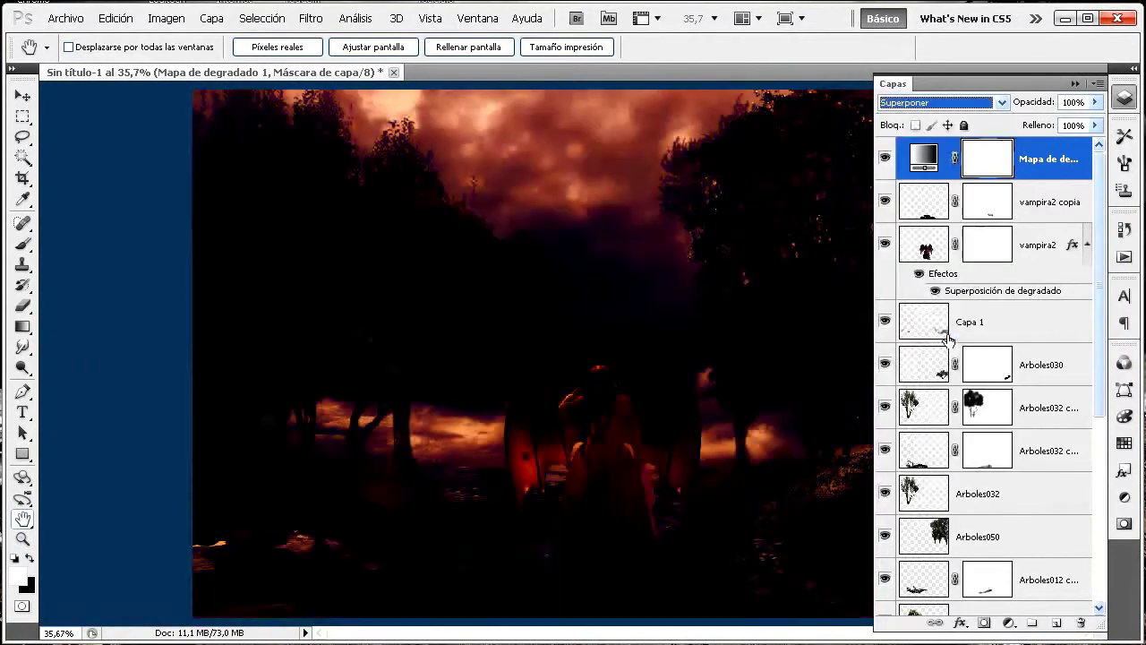
{"action": "left_click_drag", "start_coordinate": [1094, 103], "coordinate": [1042, 125]}
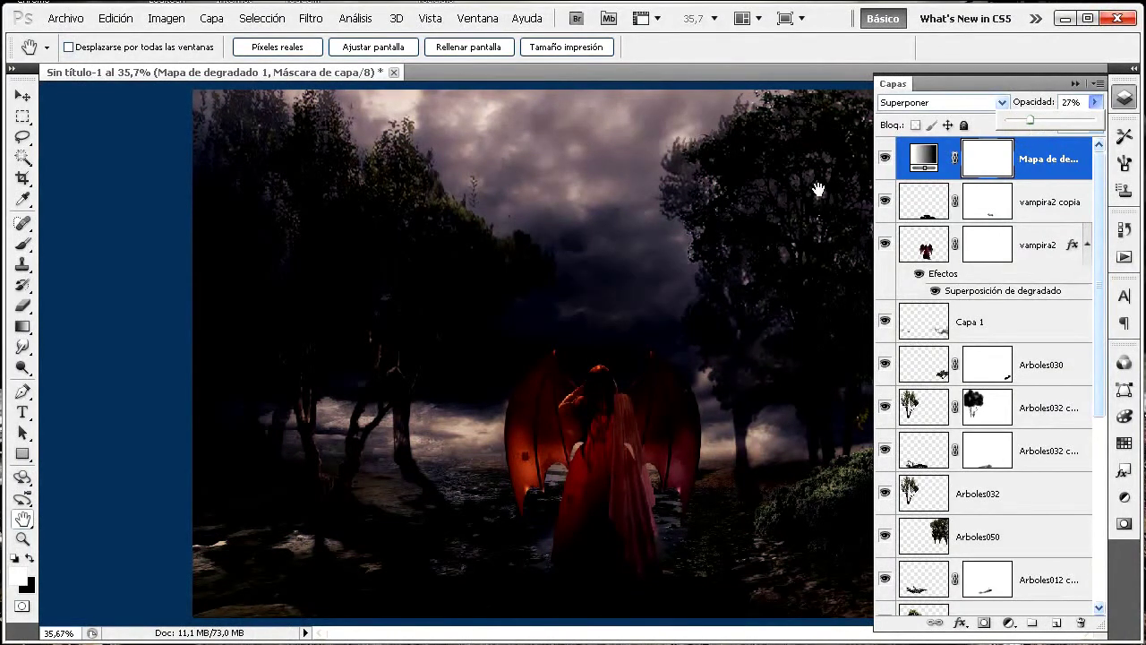
{"action": "left_click", "coordinate": [80, 412]}
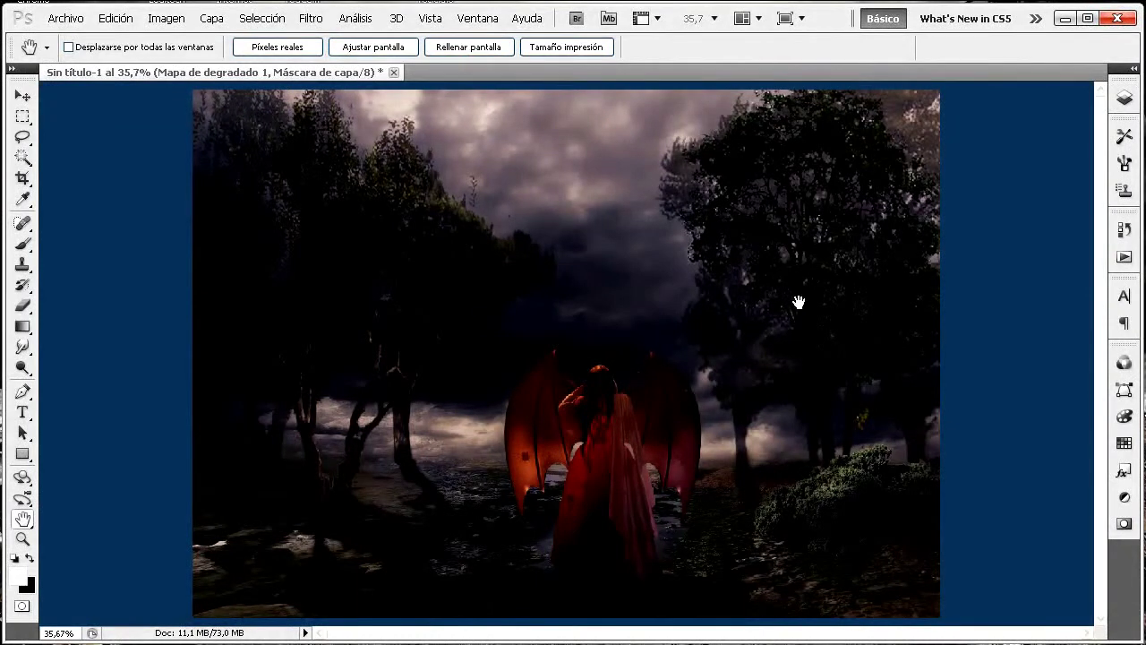
{"action": "left_click", "coordinate": [1131, 102]}
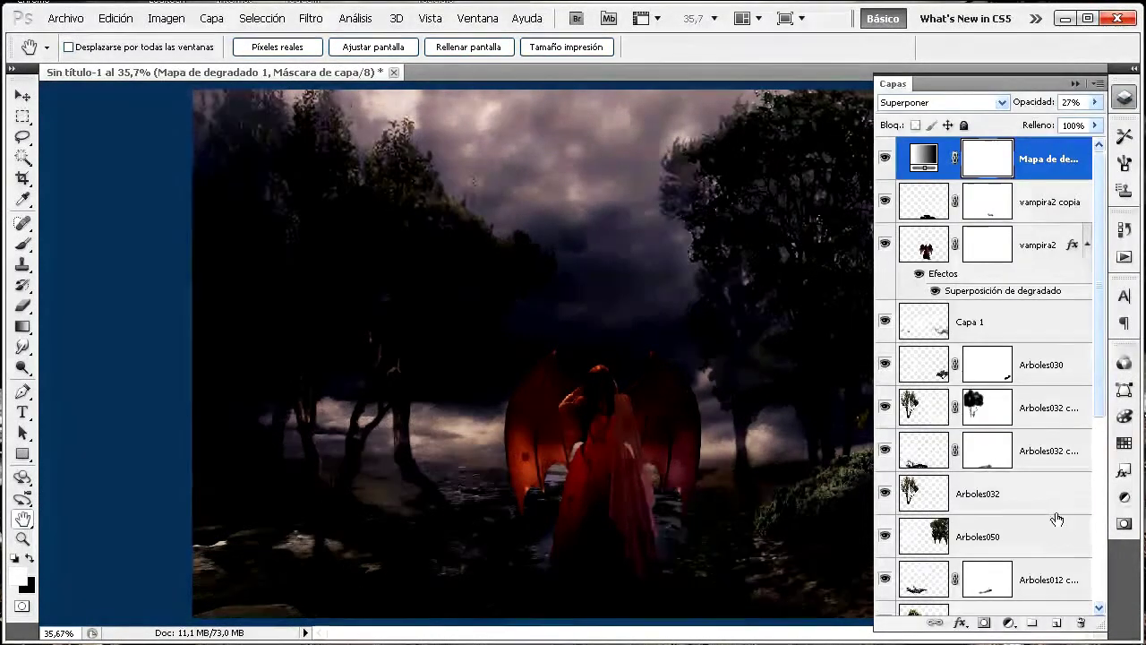
{"action": "left_click", "coordinate": [1007, 624]}
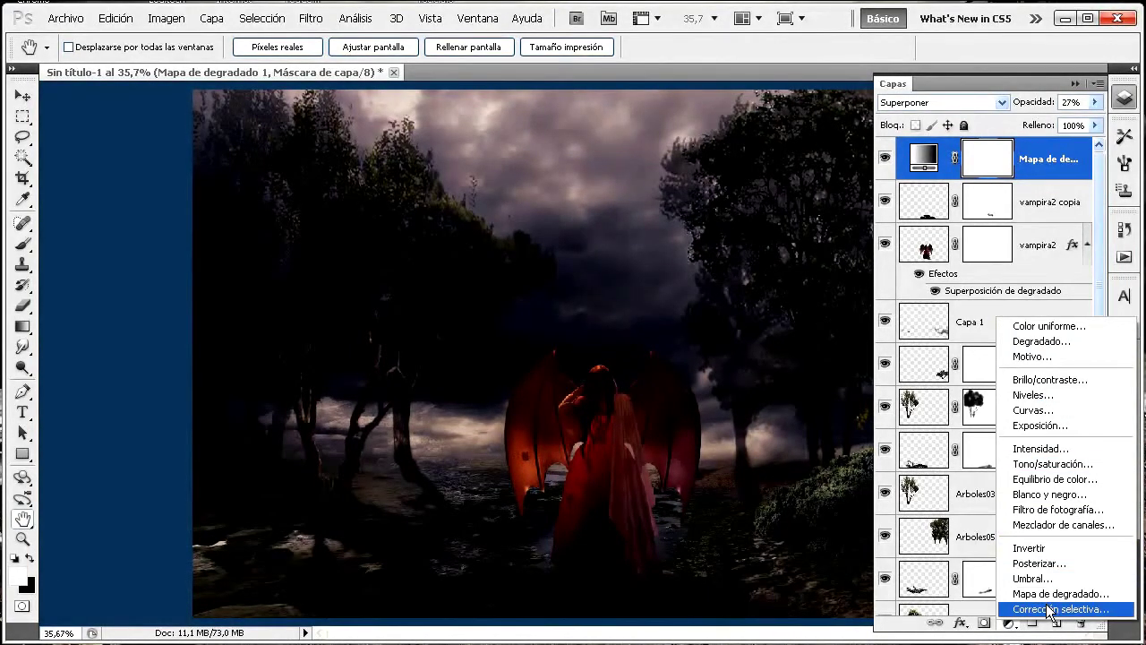
{"action": "left_click", "coordinate": [69, 336]}
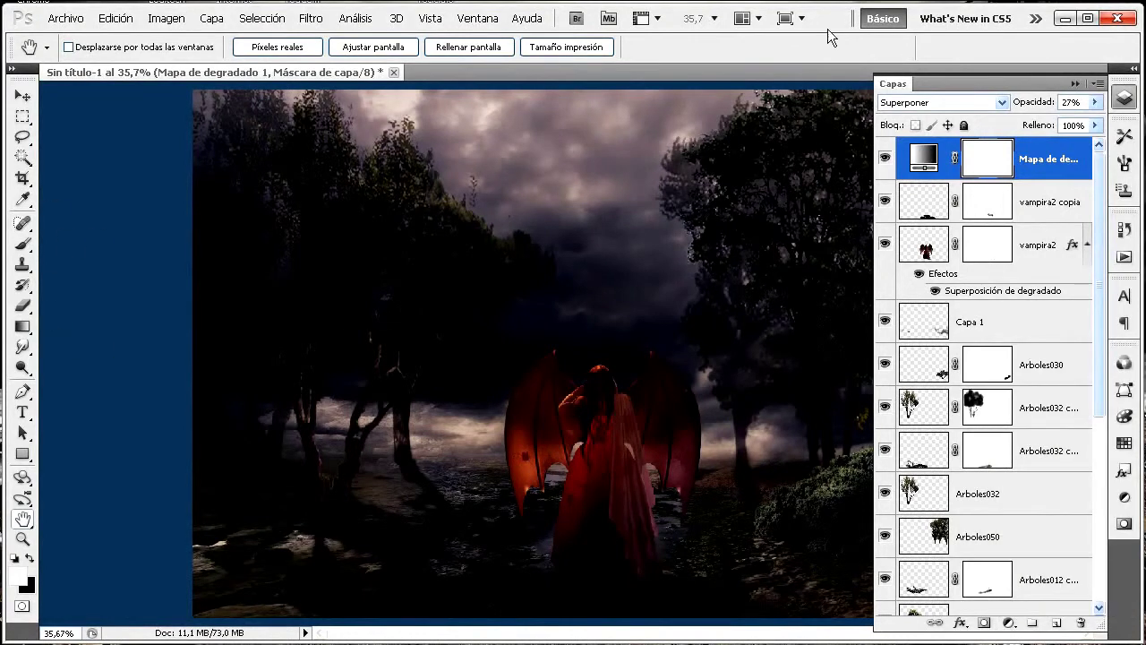
Create a new layer at the top of the stack and fill it with a white-to-black radial gradient from the image centre outward
{"action": "left_click", "coordinate": [1056, 623]}
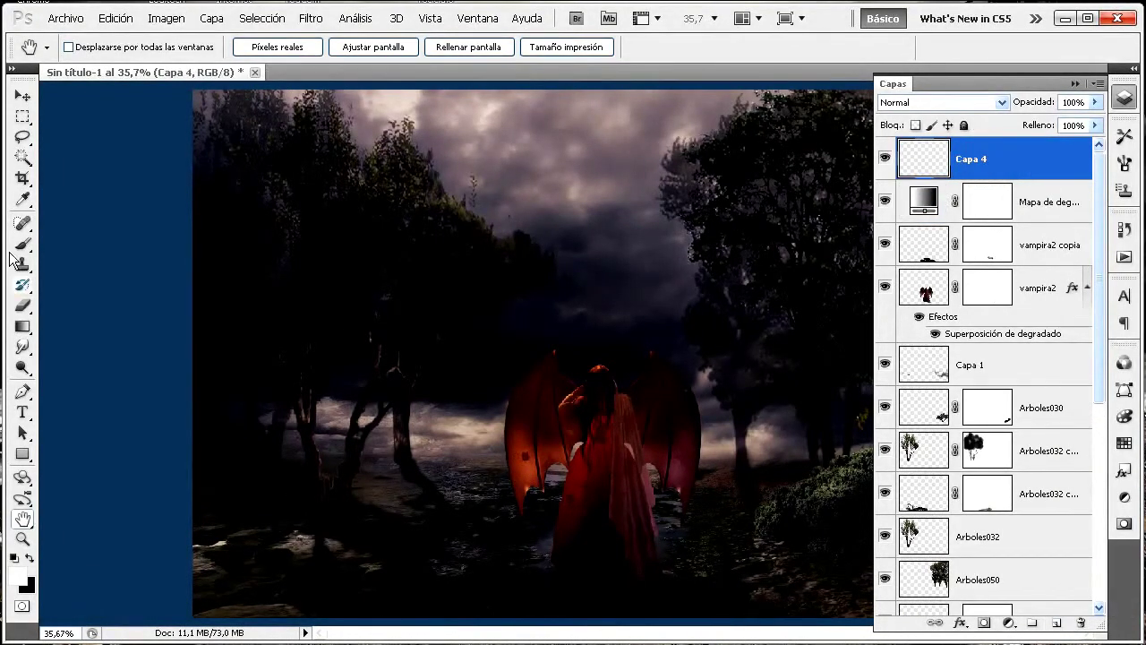
{"action": "left_click", "coordinate": [22, 326]}
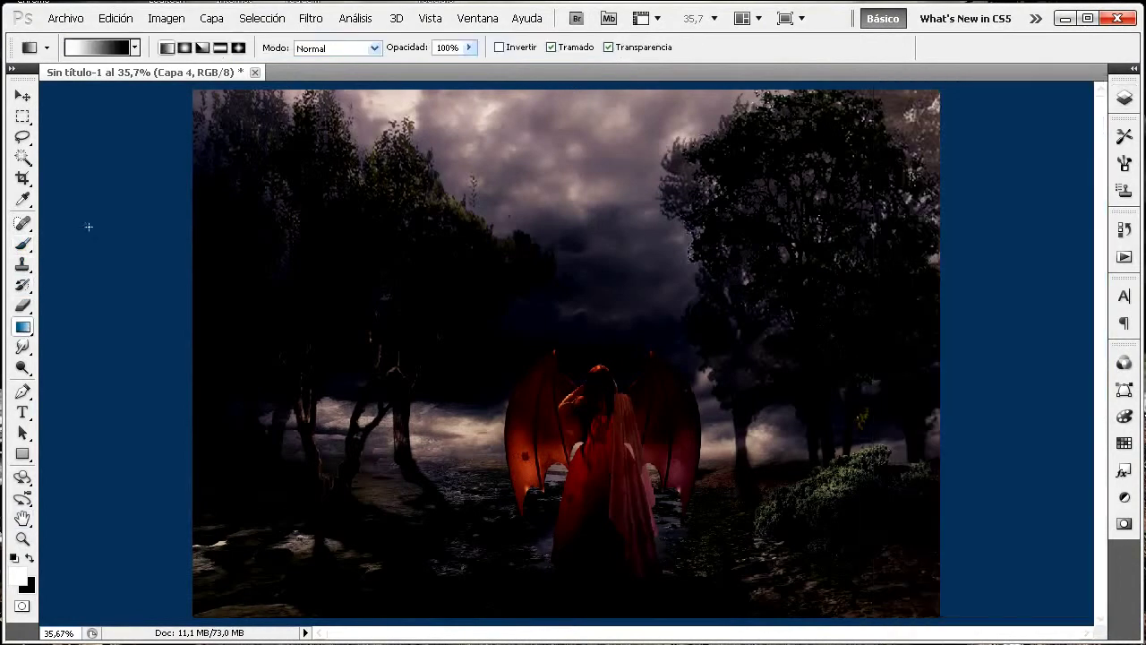
{"action": "left_click", "coordinate": [190, 48]}
{"action": "left_click", "coordinate": [112, 52]}
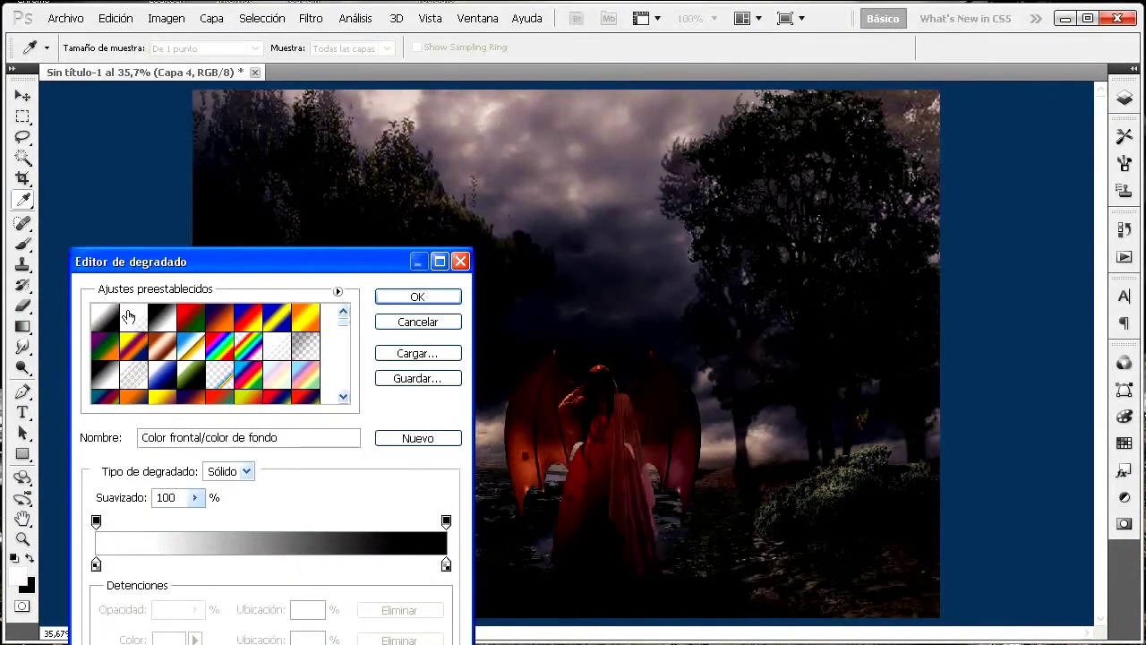
{"action": "left_click", "coordinate": [433, 298]}
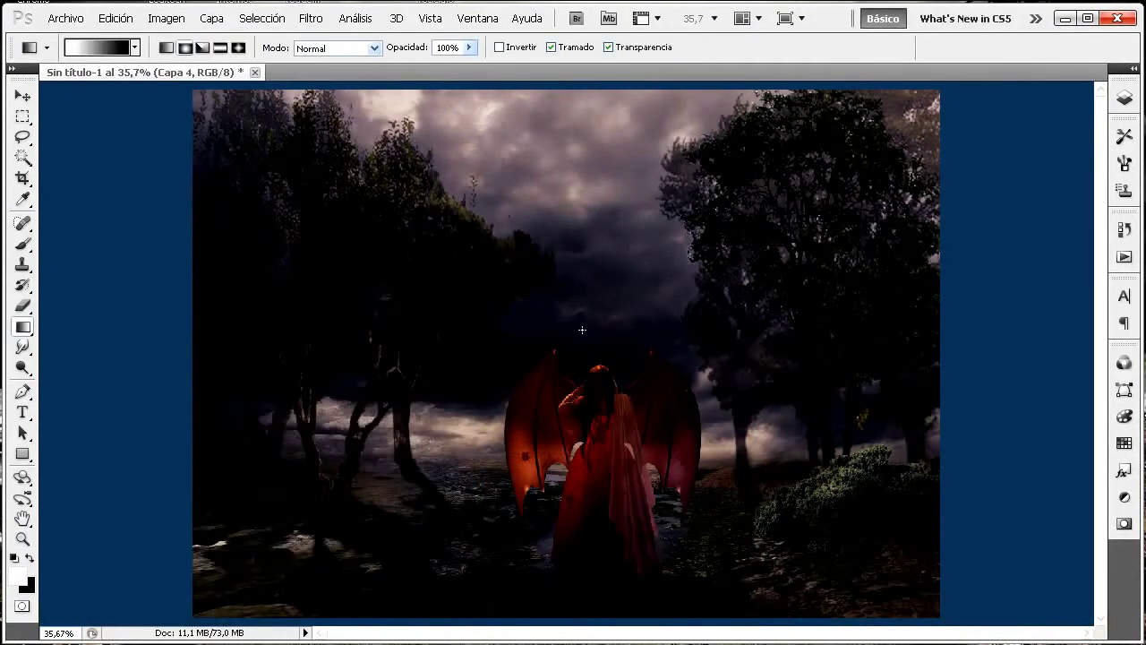
{"action": "left_click_drag", "start_coordinate": [572, 321], "coordinate": [841, 322]}
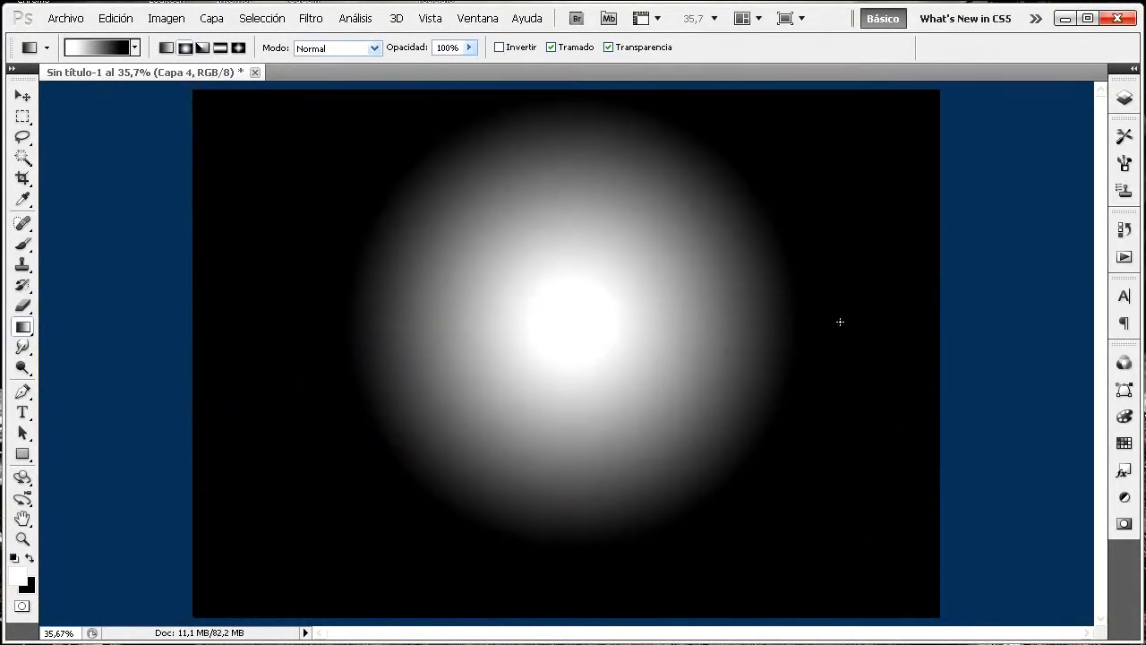
Set the radial gradient layer's blend mode to Multiplicar and its opacity to 39%
{"action": "left_click", "coordinate": [1125, 97]}
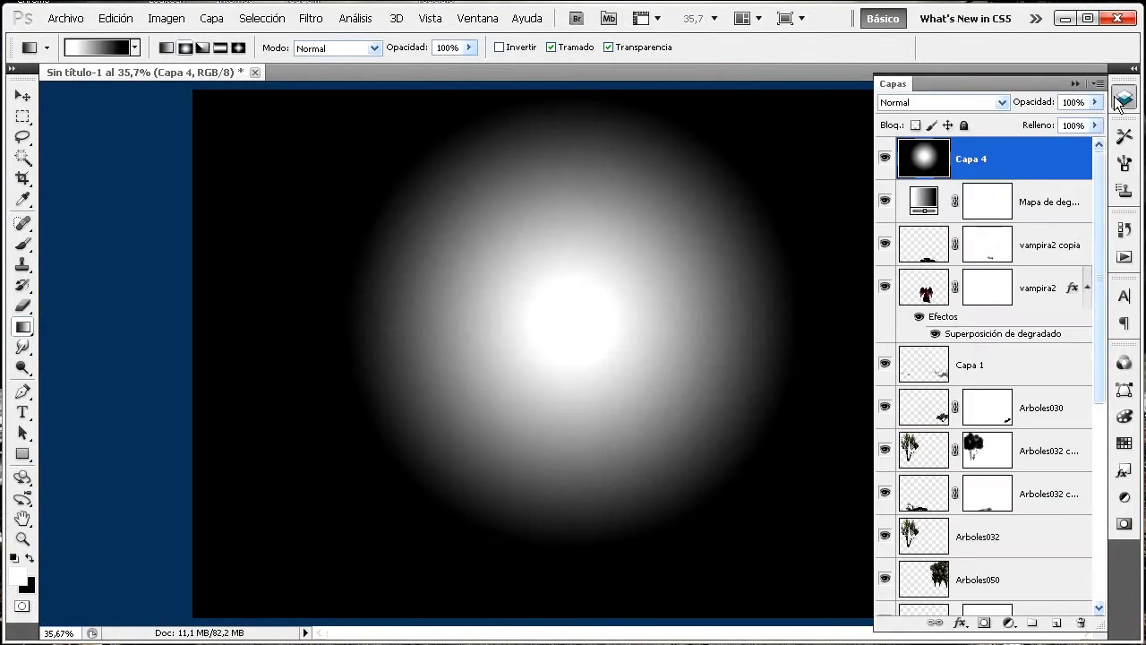
{"action": "left_click", "coordinate": [1003, 103]}
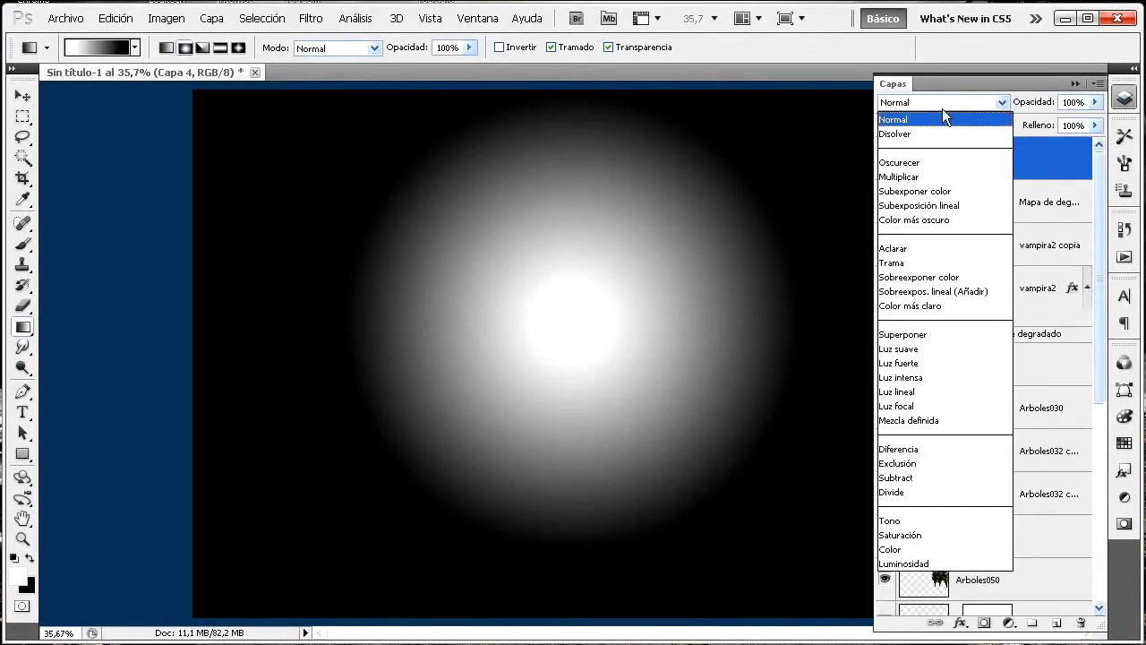
{"action": "left_click", "coordinate": [925, 181]}
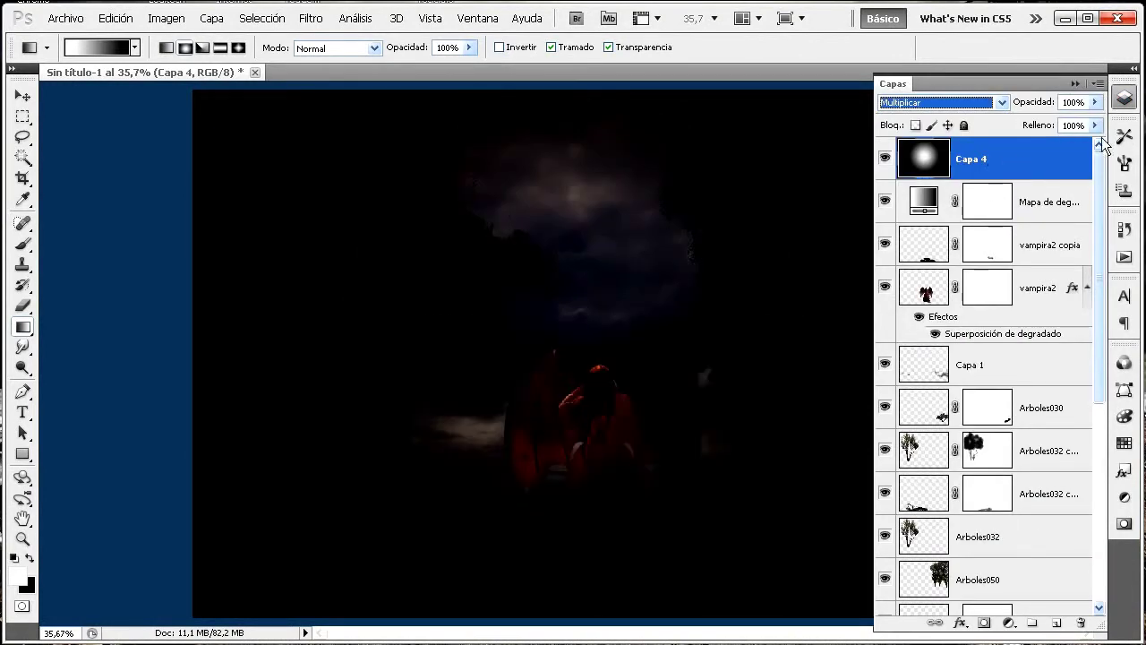
{"action": "left_click", "coordinate": [1095, 102]}
{"action": "left_click_drag", "start_coordinate": [1094, 121], "coordinate": [1041, 117]}
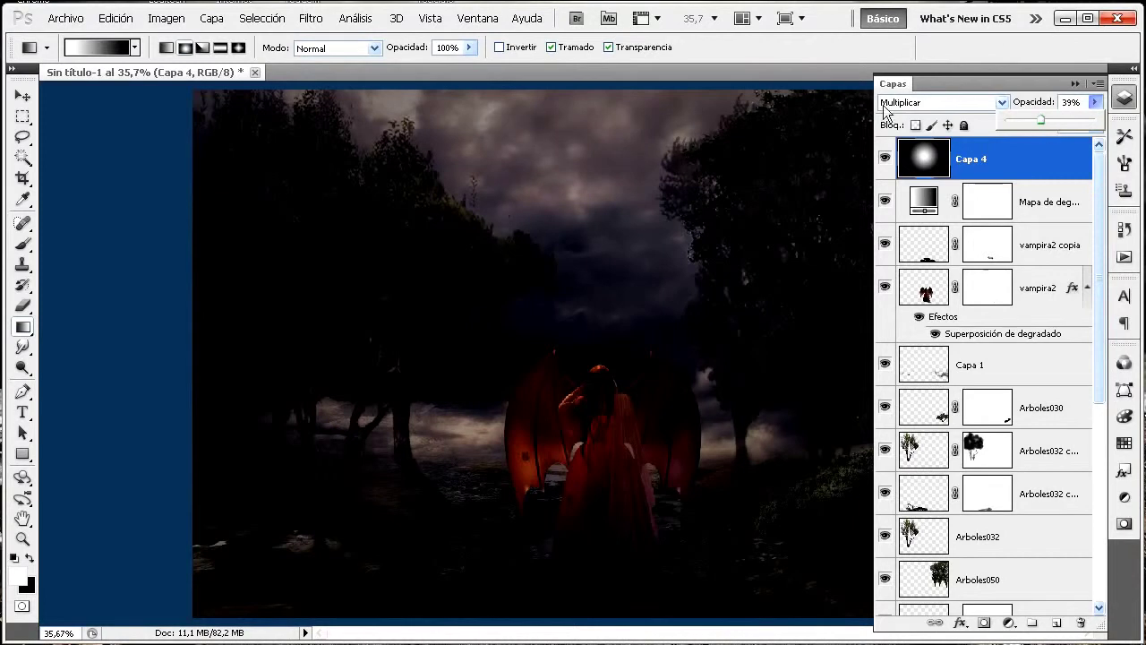
Enlarge the radial gradient layer beyond the canvas edges with Free Transform, stretching it to about 134% width and increasing its height
{"action": "left_click", "coordinate": [23, 97]}
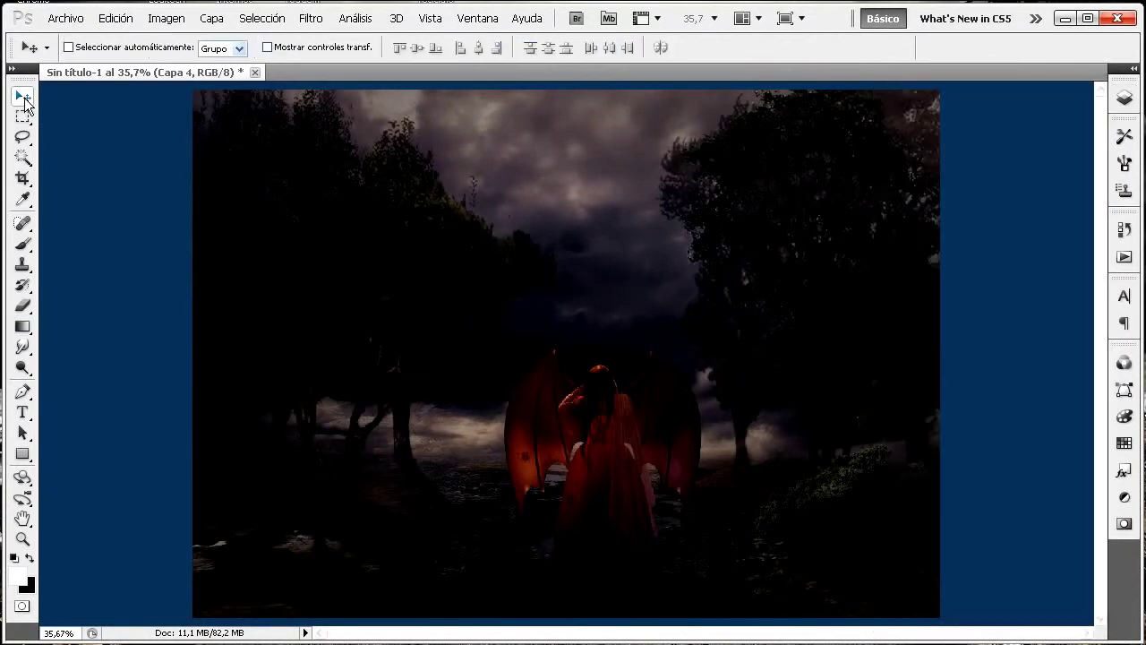
{"action": "left_click", "coordinate": [117, 19]}
{"action": "left_click", "coordinate": [215, 303]}
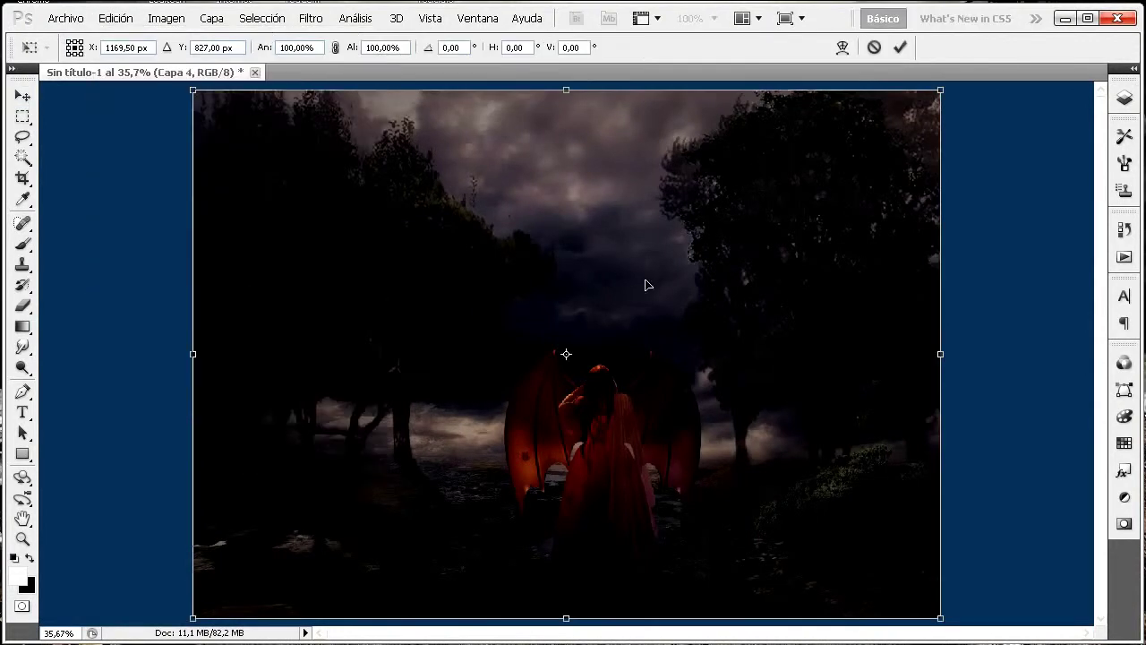
{"action": "left_click_drag", "start_coordinate": [940, 354], "coordinate": [1020, 354]}
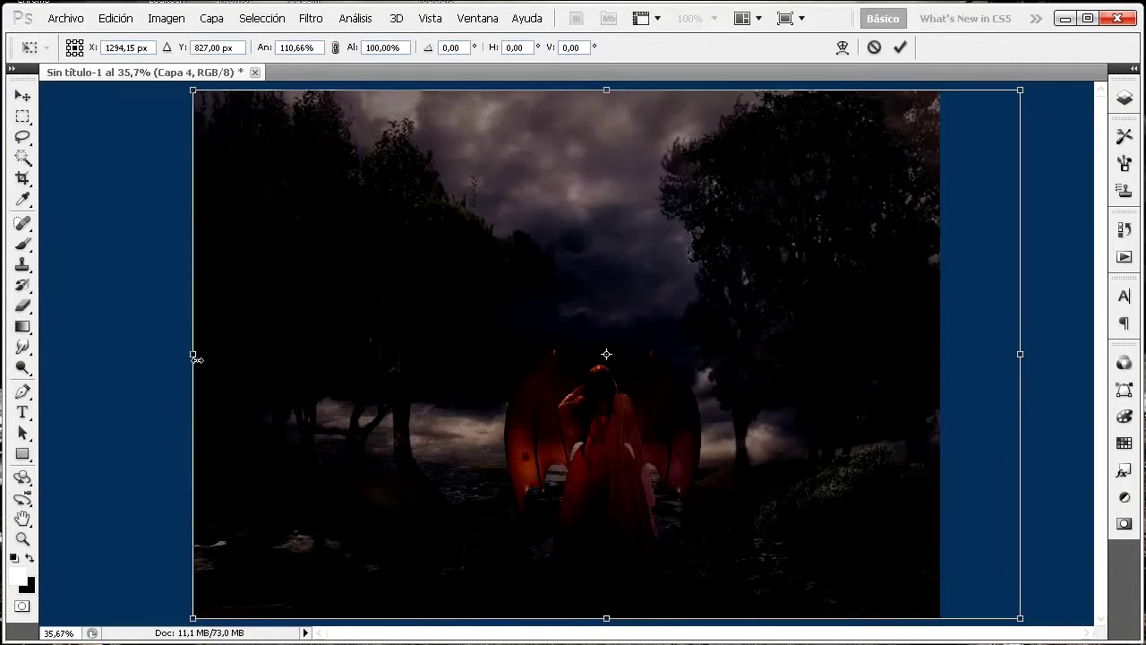
{"action": "left_click_drag", "start_coordinate": [193, 354], "coordinate": [64, 353]}
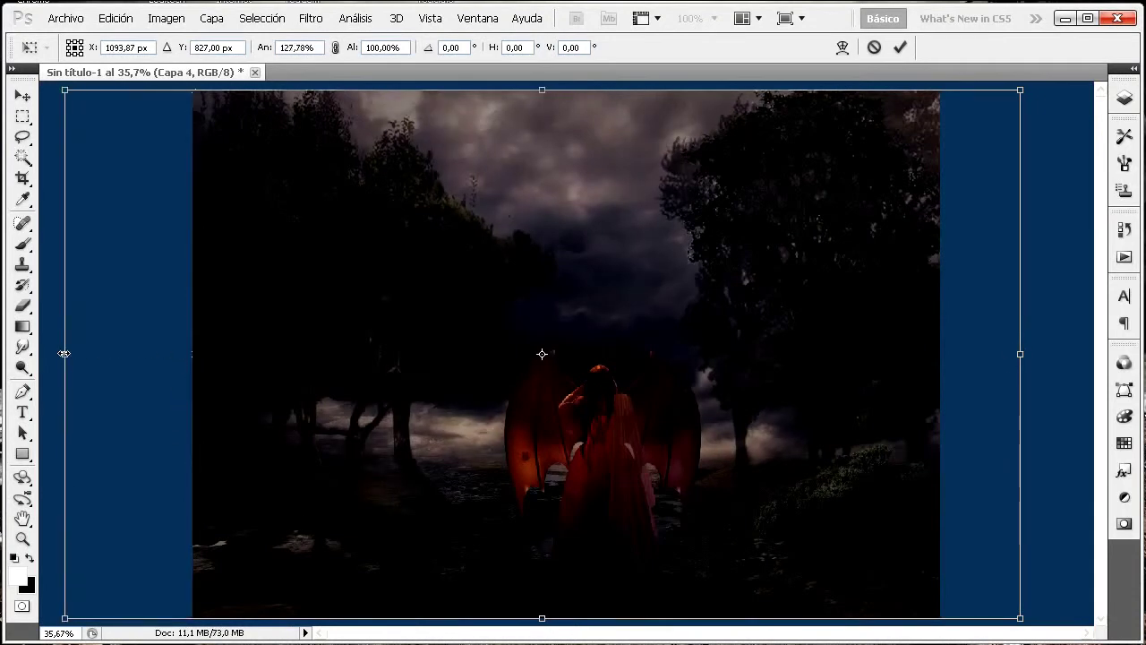
{"action": "left_click_drag", "start_coordinate": [1029, 352], "coordinate": [1081, 352]}
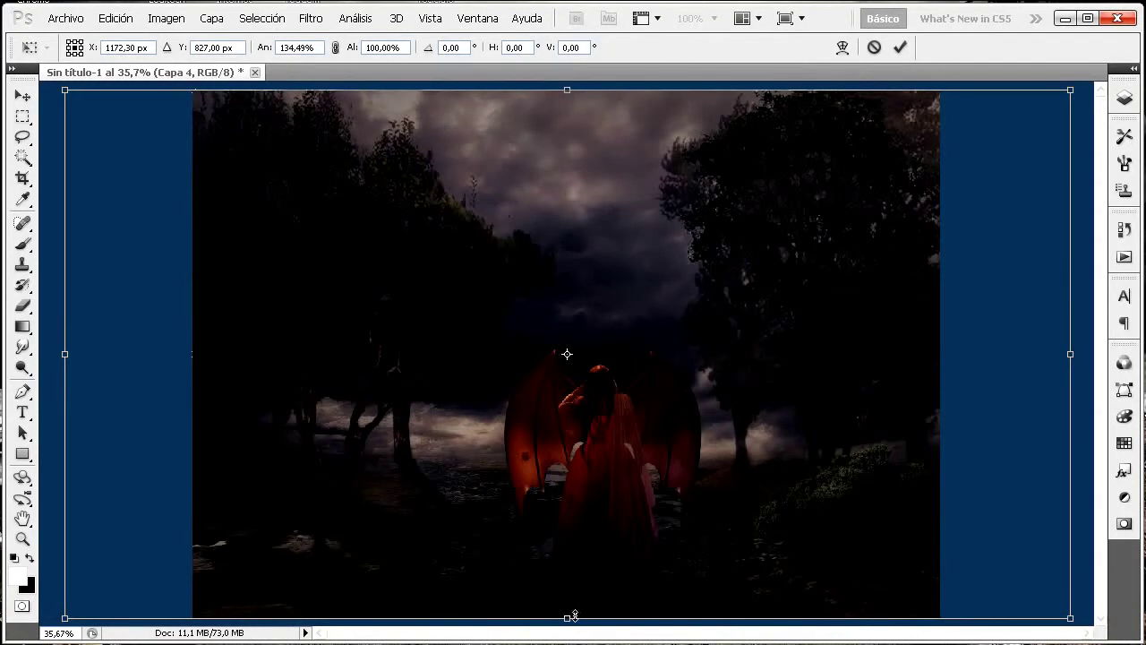
{"action": "left_click_drag", "start_coordinate": [569, 614], "coordinate": [570, 644]}
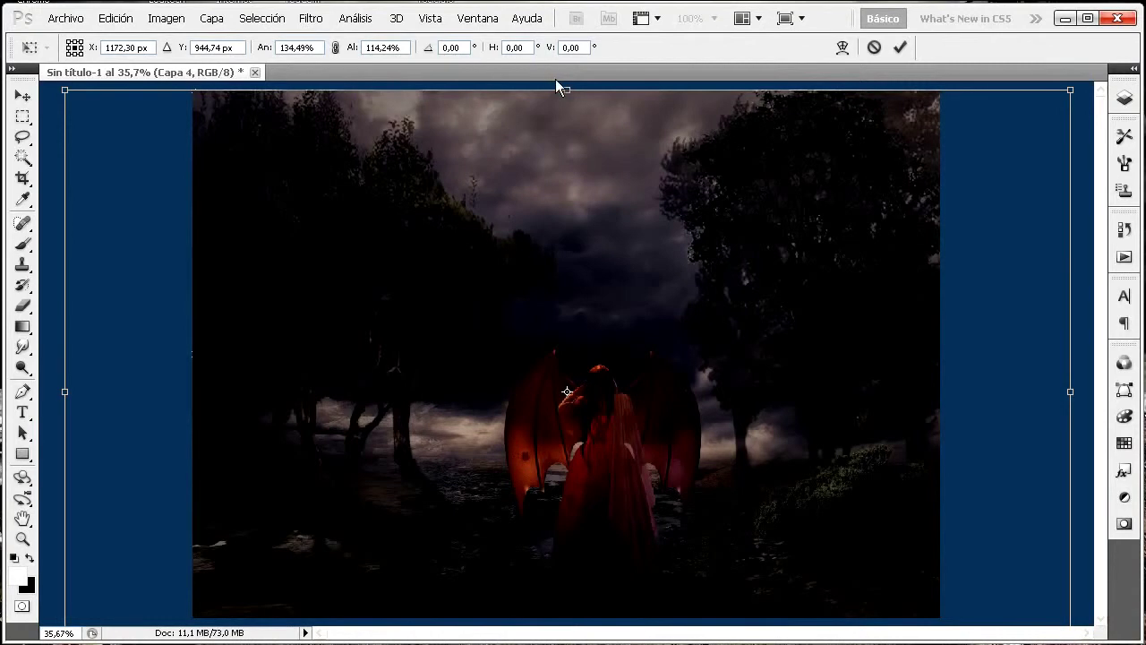
{"action": "left_click_drag", "start_coordinate": [558, 54], "coordinate": [556, 27]}
{"action": "key", "text": "Return"}
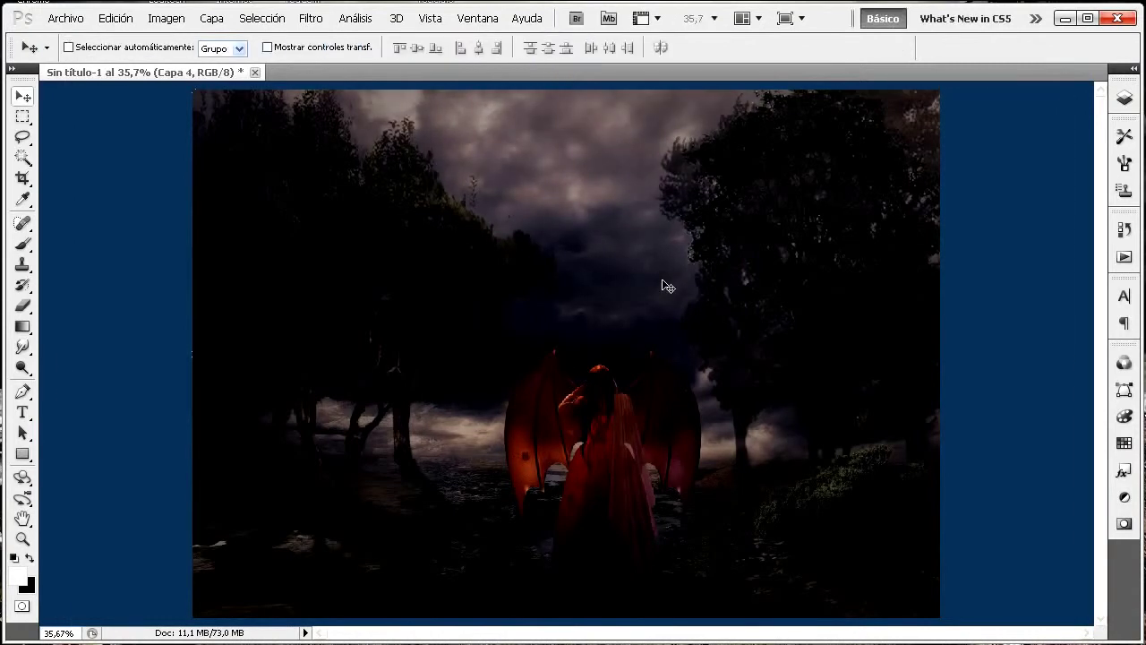
Run Apply Image on the top radial gradient layer at 100% opacity to stamp the composite into it
{"action": "left_click", "coordinate": [1125, 98]}
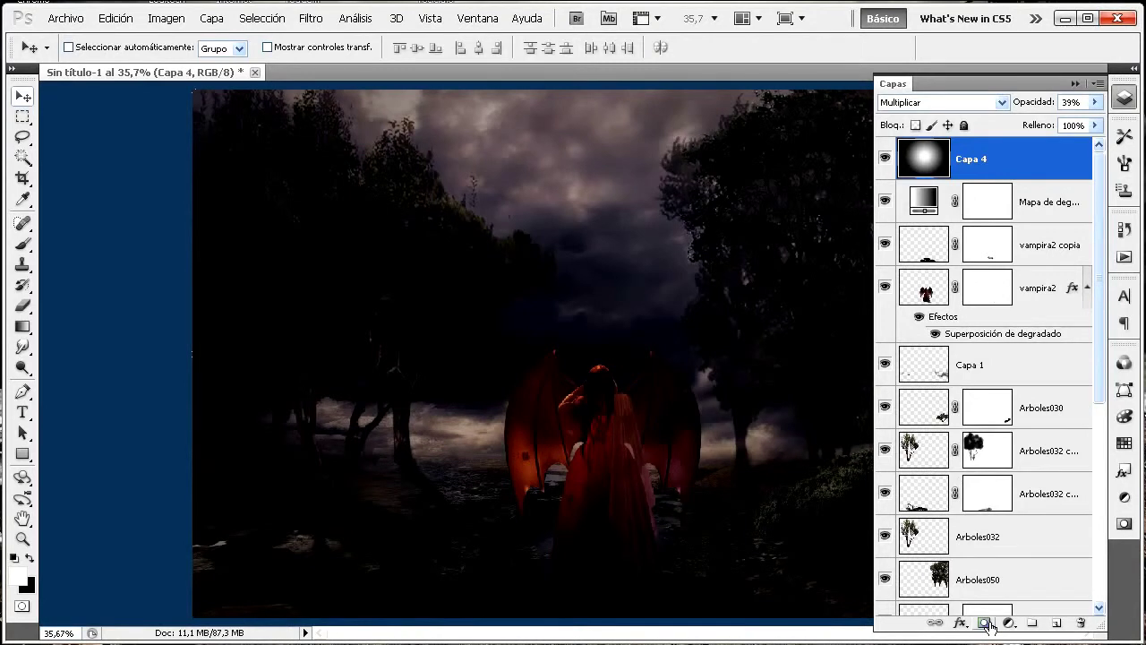
{"action": "left_click", "coordinate": [165, 20]}
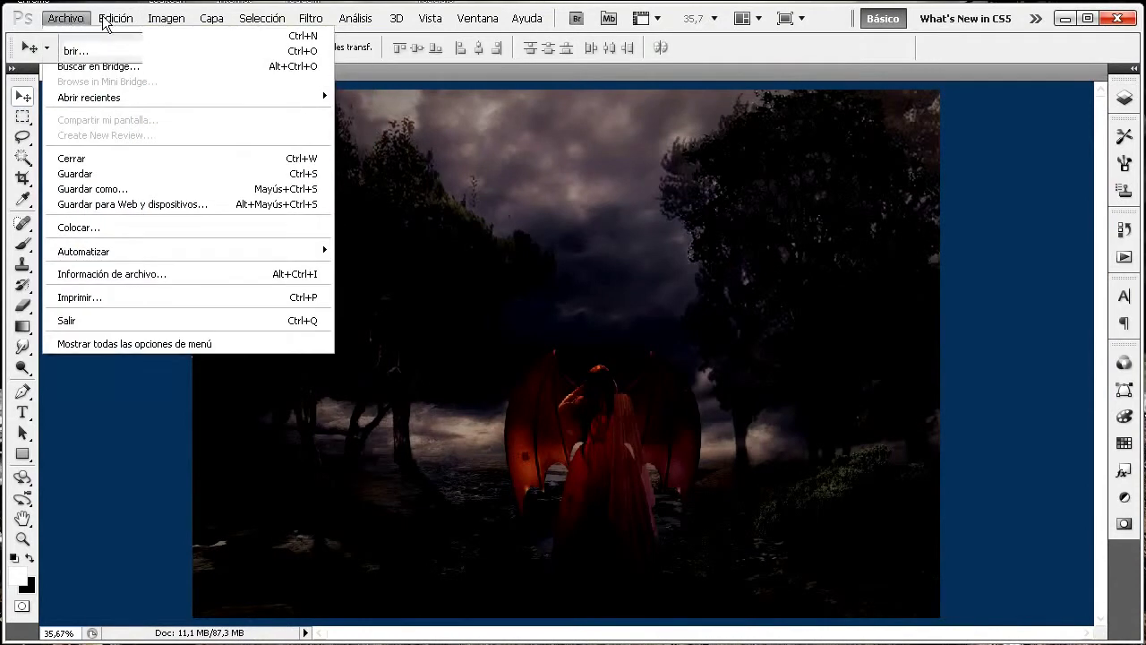
{"action": "mouse_move", "coordinate": [124, 22]}
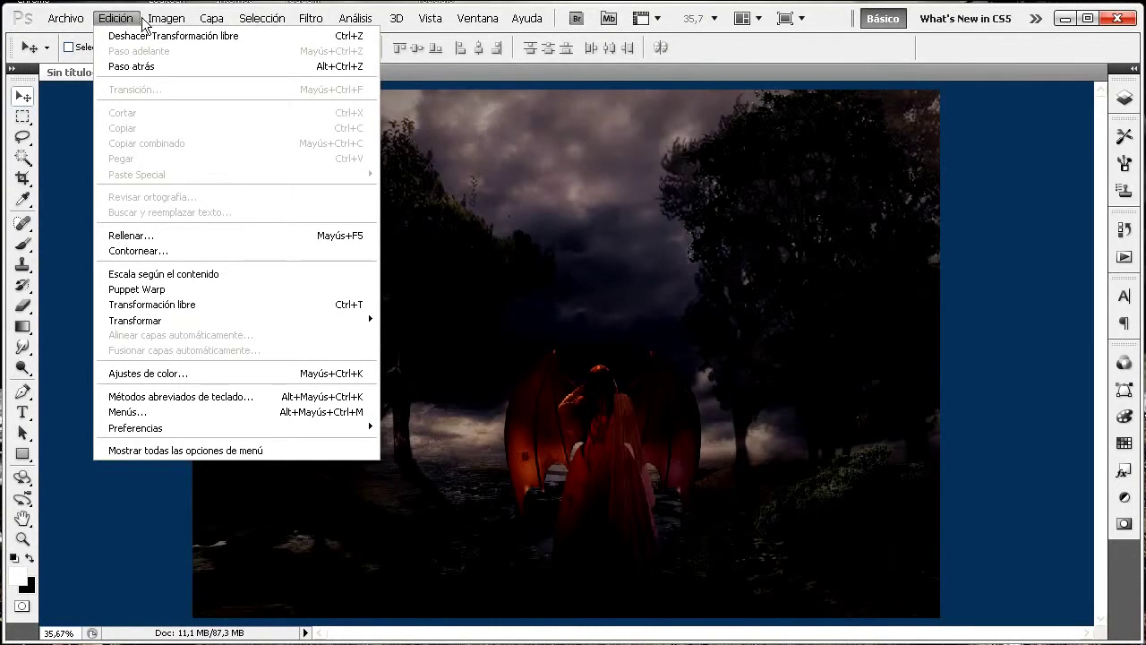
{"action": "mouse_move", "coordinate": [175, 19]}
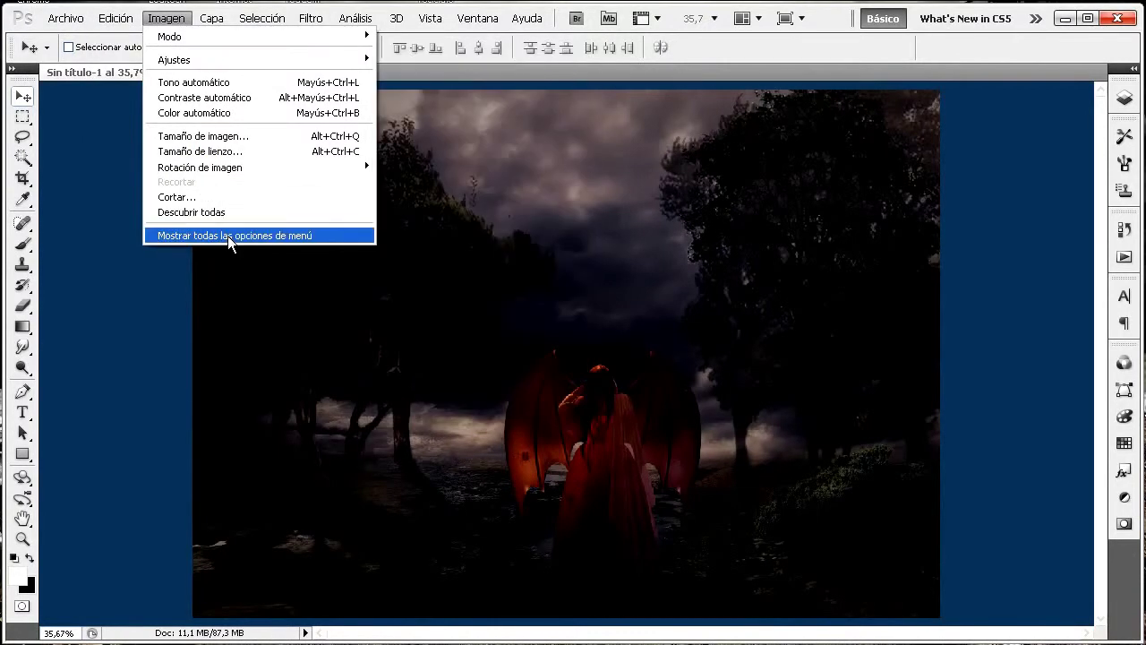
{"action": "left_click", "coordinate": [227, 236]}
{"action": "left_click", "coordinate": [207, 252]}
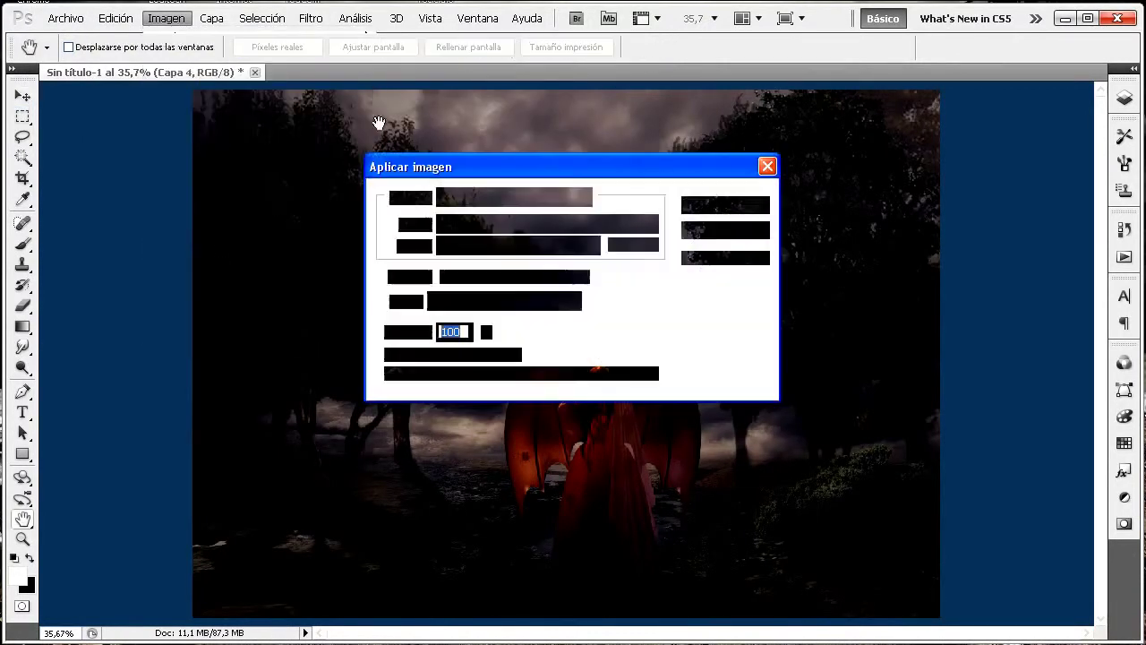
{"action": "left_click", "coordinate": [750, 205]}
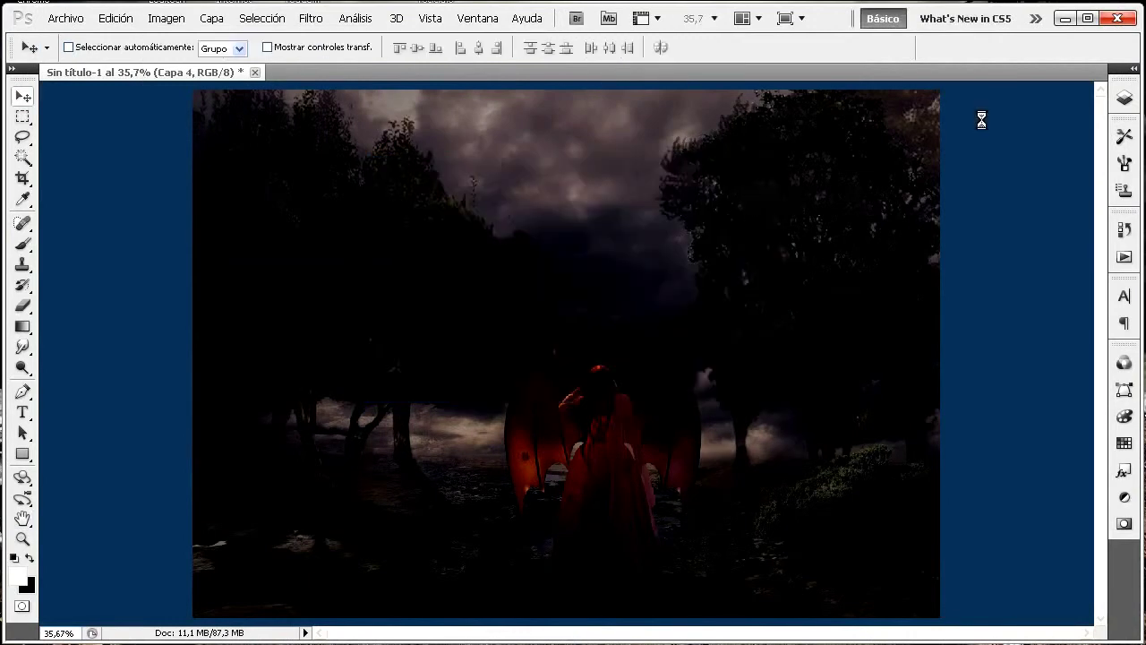
Filter the top layer with High Pass (Paso alto) at a radius of about 9.7 pixels
{"action": "left_click", "coordinate": [1128, 98]}
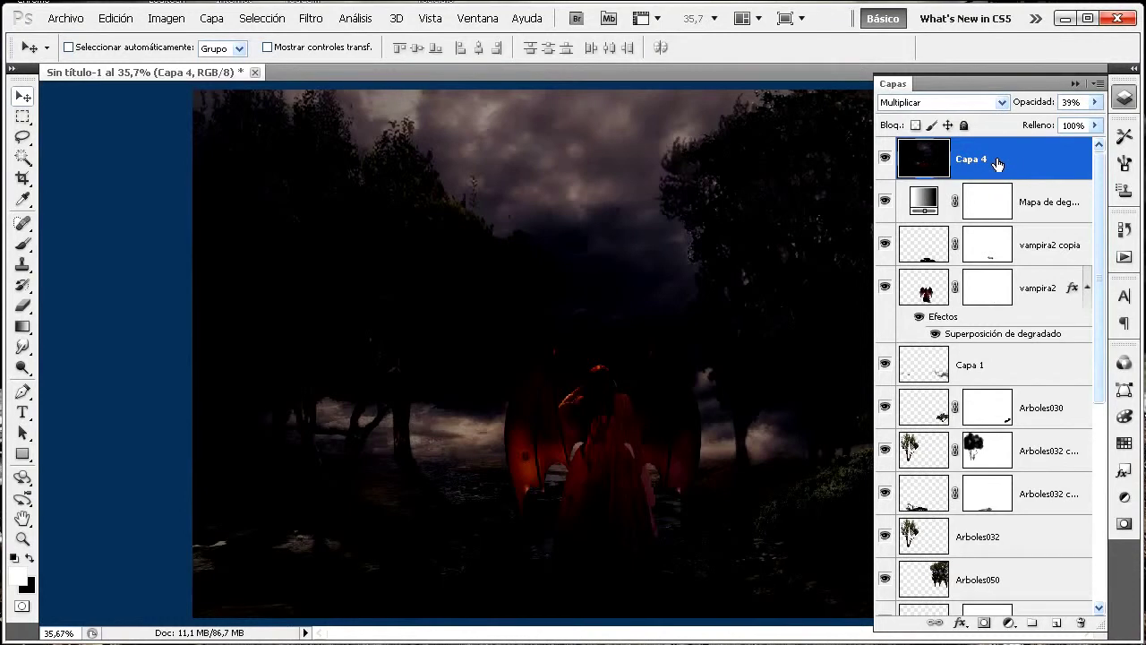
{"action": "right_click", "coordinate": [997, 163]}
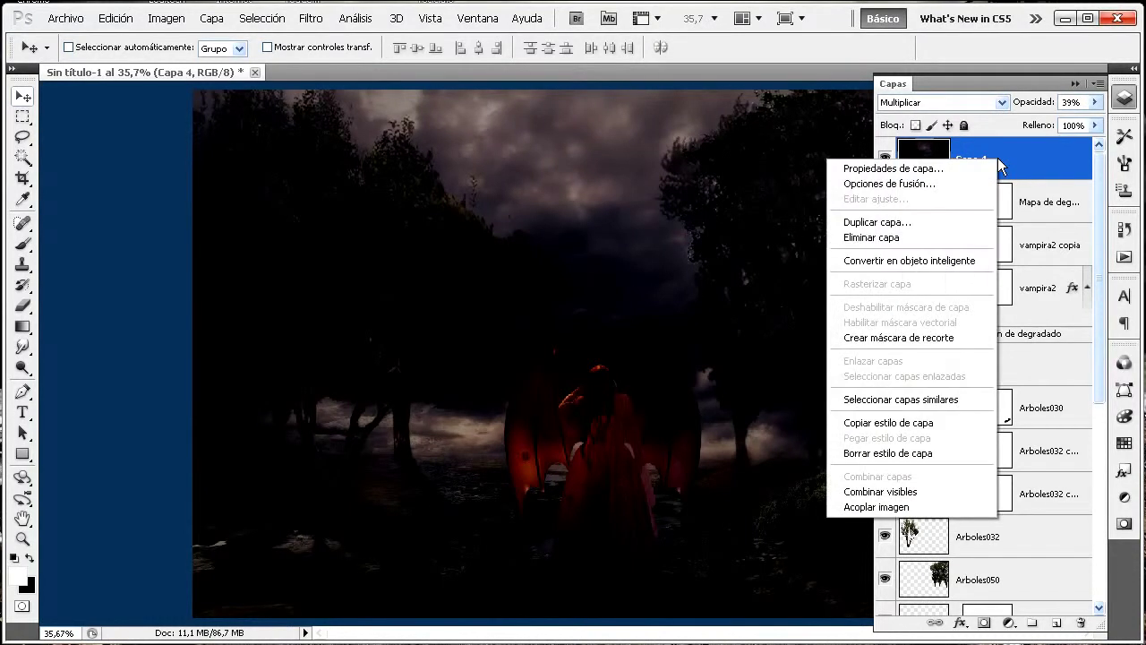
{"action": "right_click", "coordinate": [998, 159]}
{"action": "left_click", "coordinate": [319, 22]}
{"action": "left_click", "coordinate": [313, 20]}
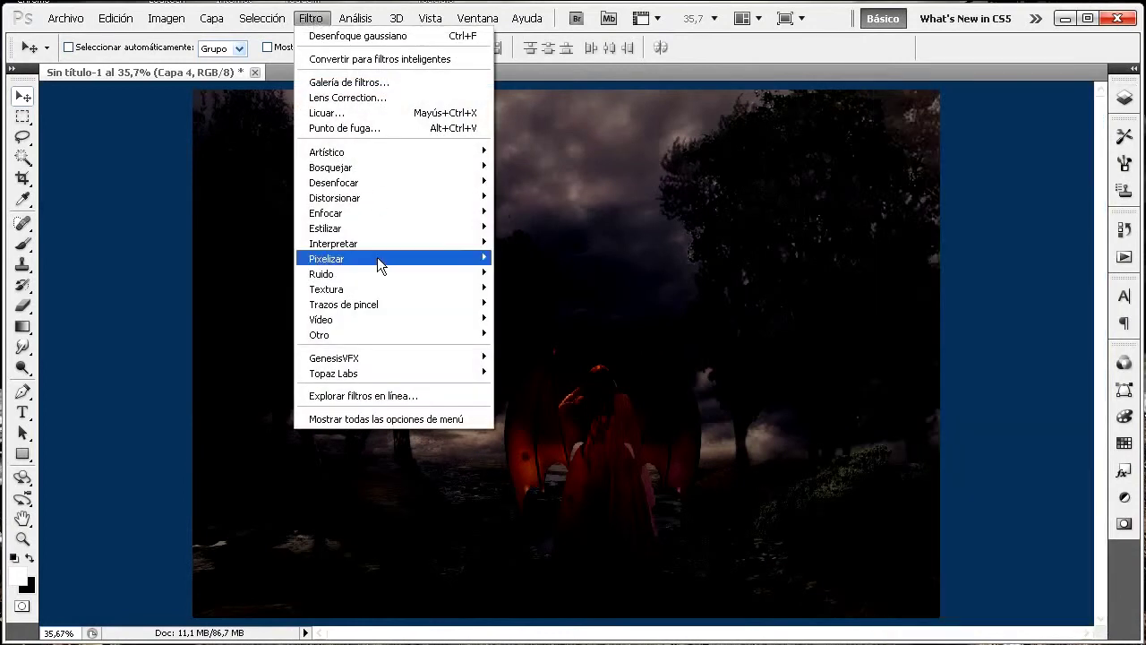
{"action": "mouse_move", "coordinate": [370, 340]}
{"action": "left_click", "coordinate": [515, 397]}
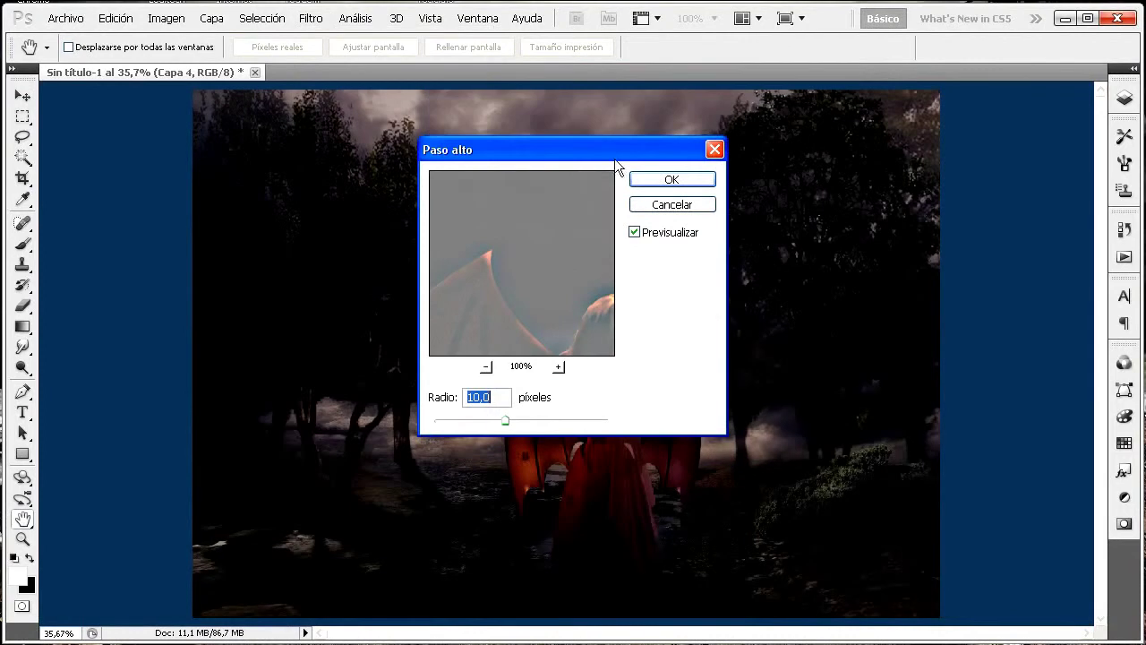
{"action": "left_click_drag", "start_coordinate": [610, 151], "coordinate": [891, 166]}
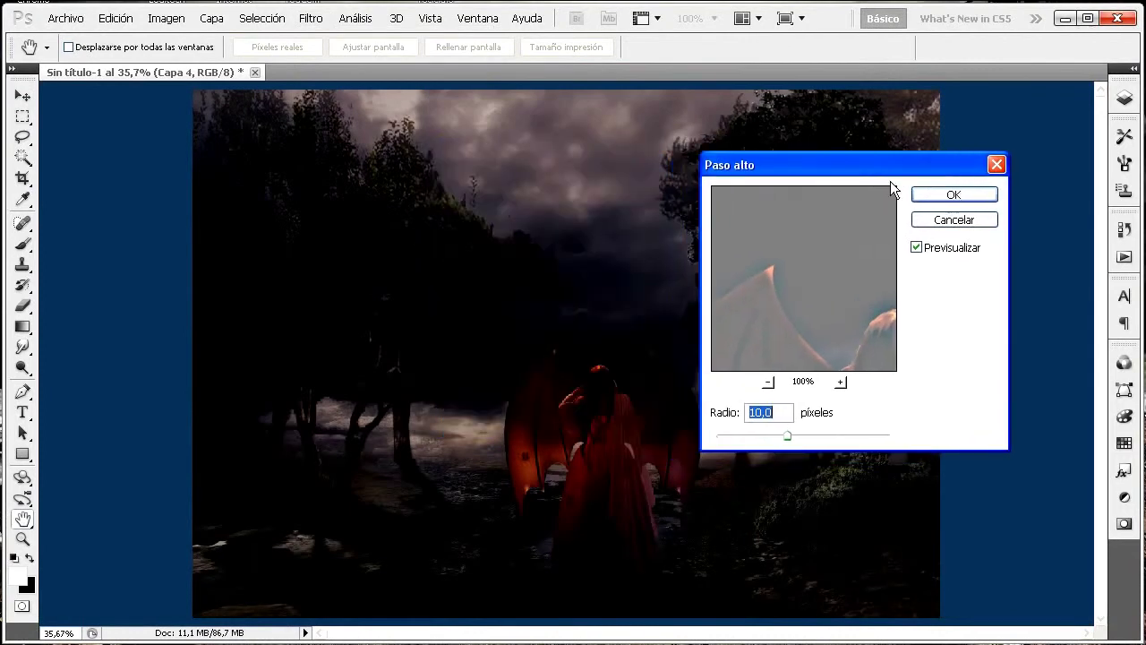
{"action": "left_click", "coordinate": [767, 382]}
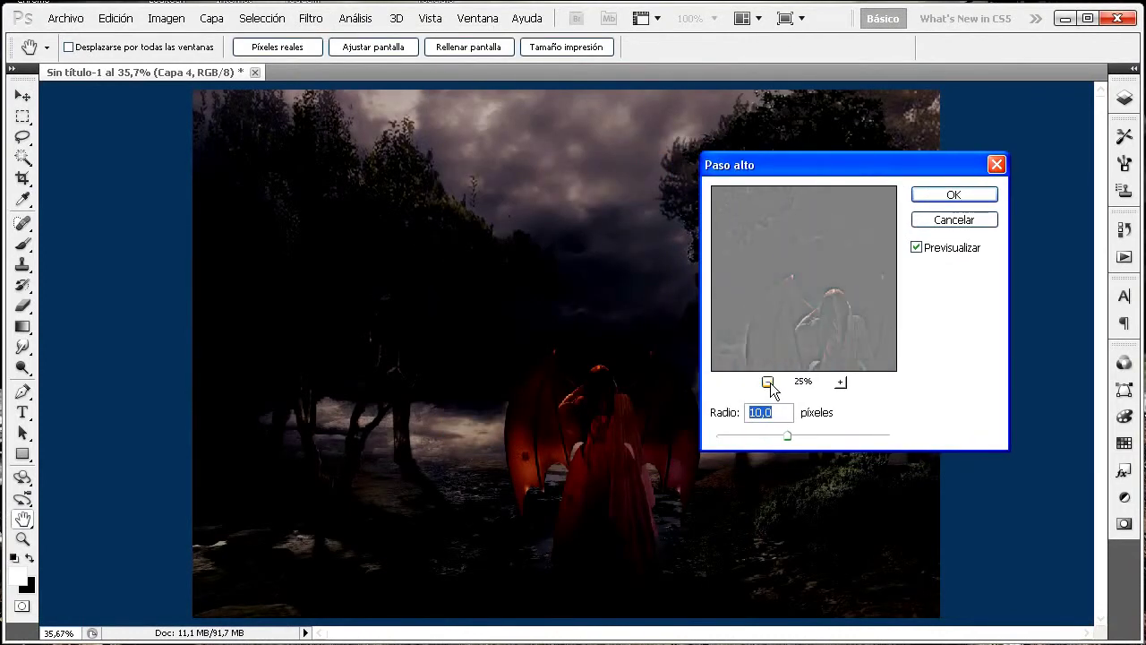
{"action": "left_click", "coordinate": [767, 382]}
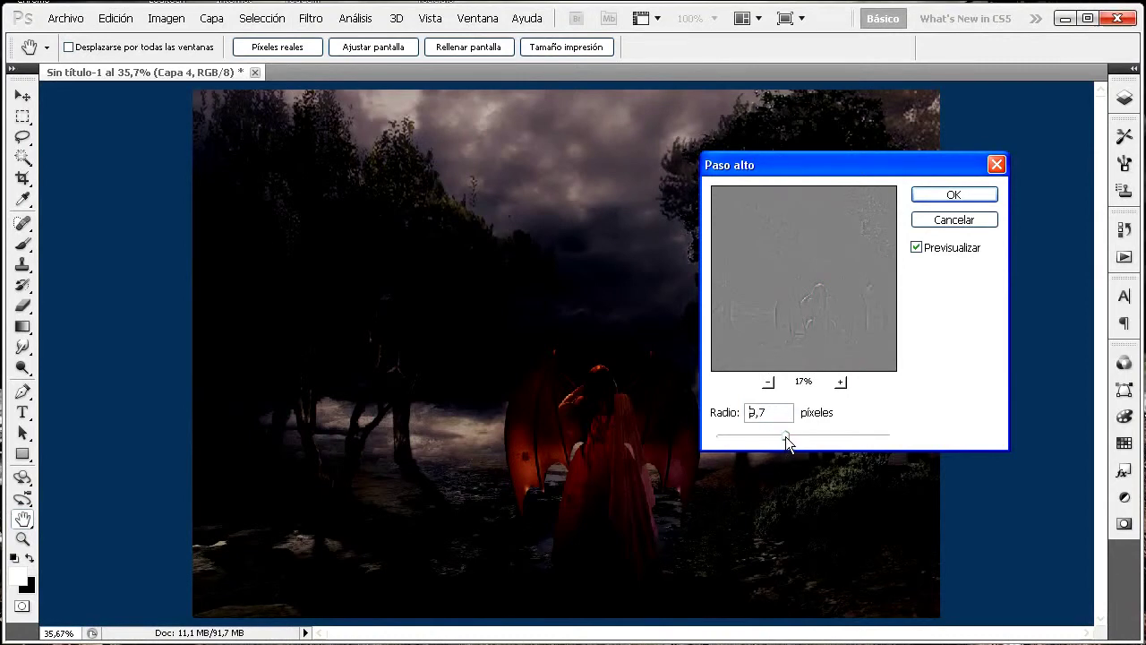
{"action": "left_click_drag", "start_coordinate": [780, 435], "coordinate": [783, 435]}
{"action": "left_click", "coordinate": [954, 195]}
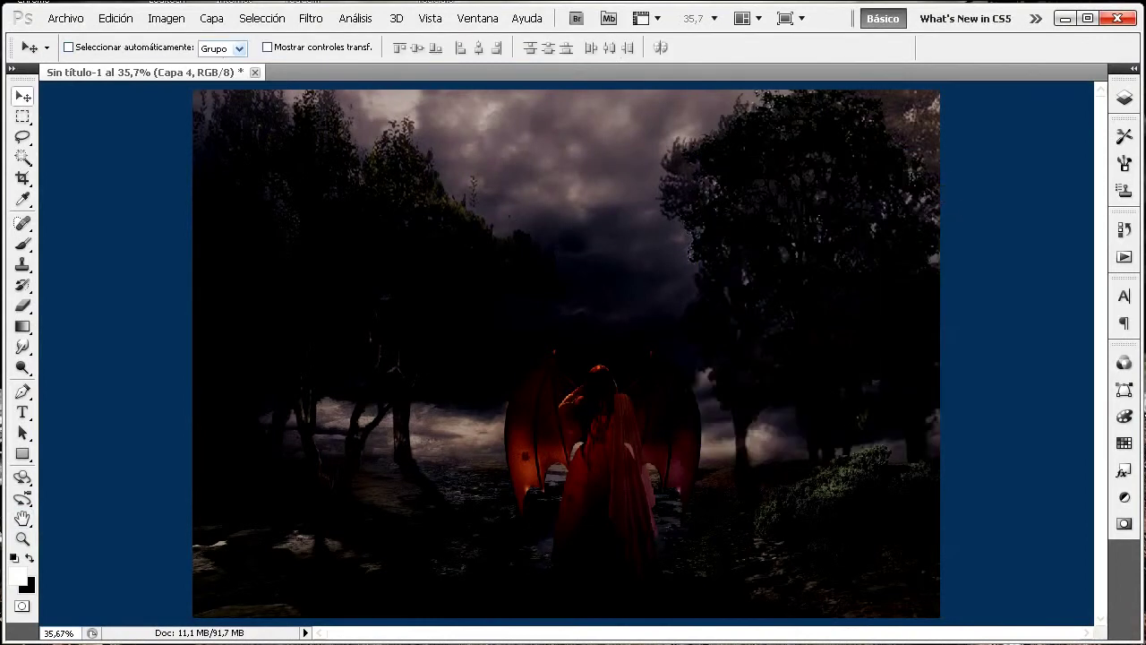
Change the high-pass layer's blend mode to Superponer
{"action": "left_click", "coordinate": [1125, 98]}
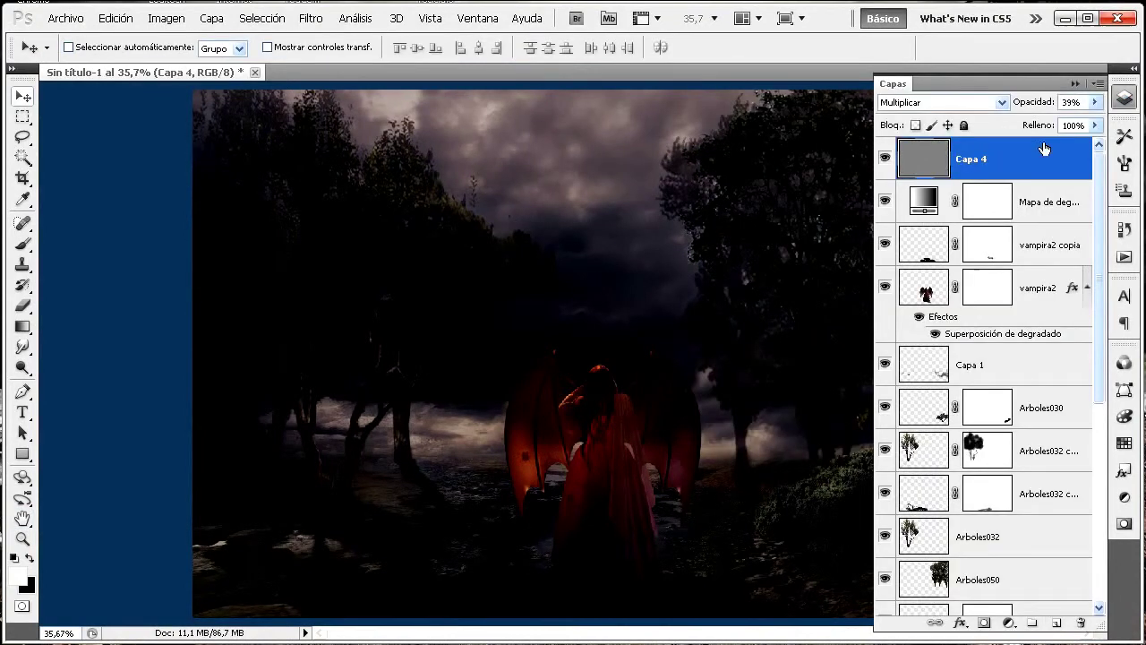
{"action": "left_click", "coordinate": [1000, 102]}
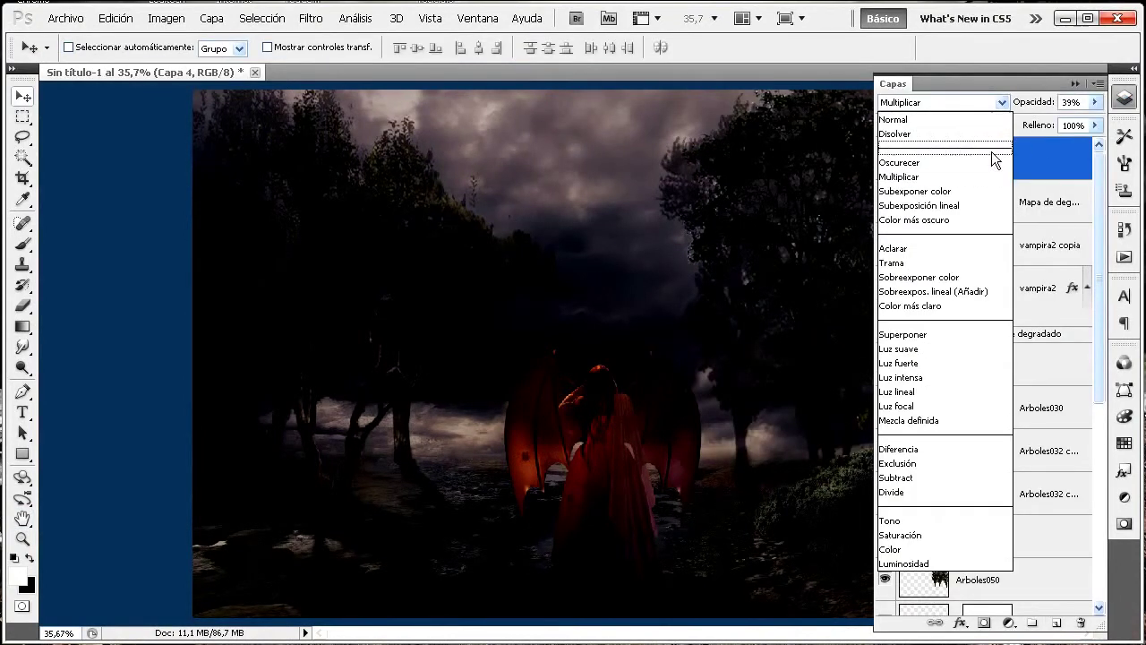
{"action": "left_click", "coordinate": [931, 334]}
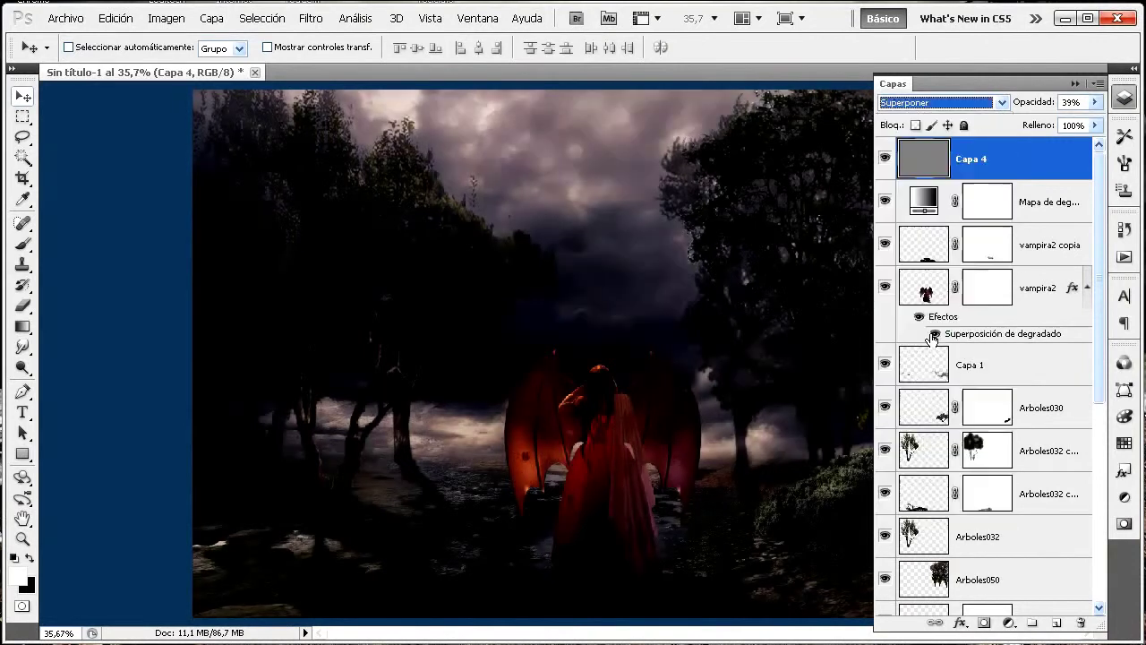
{"action": "left_click", "coordinate": [104, 349]}
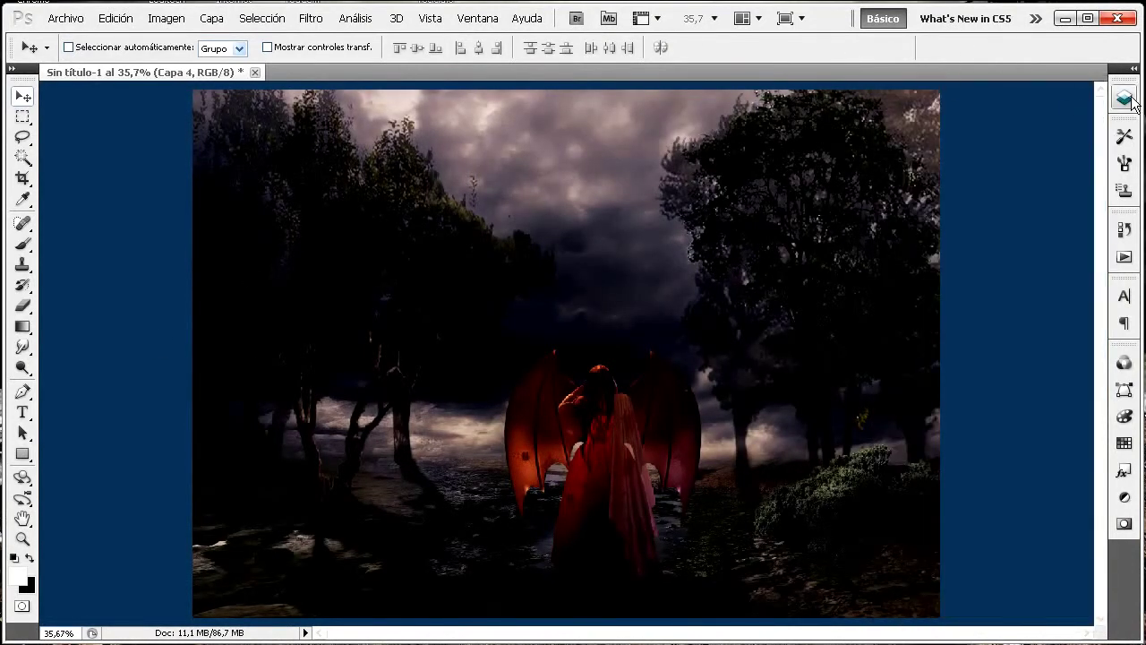
Toggle the high-pass layer's visibility off and on to compare the image with and without the sharpening
{"action": "left_click", "coordinate": [1131, 100]}
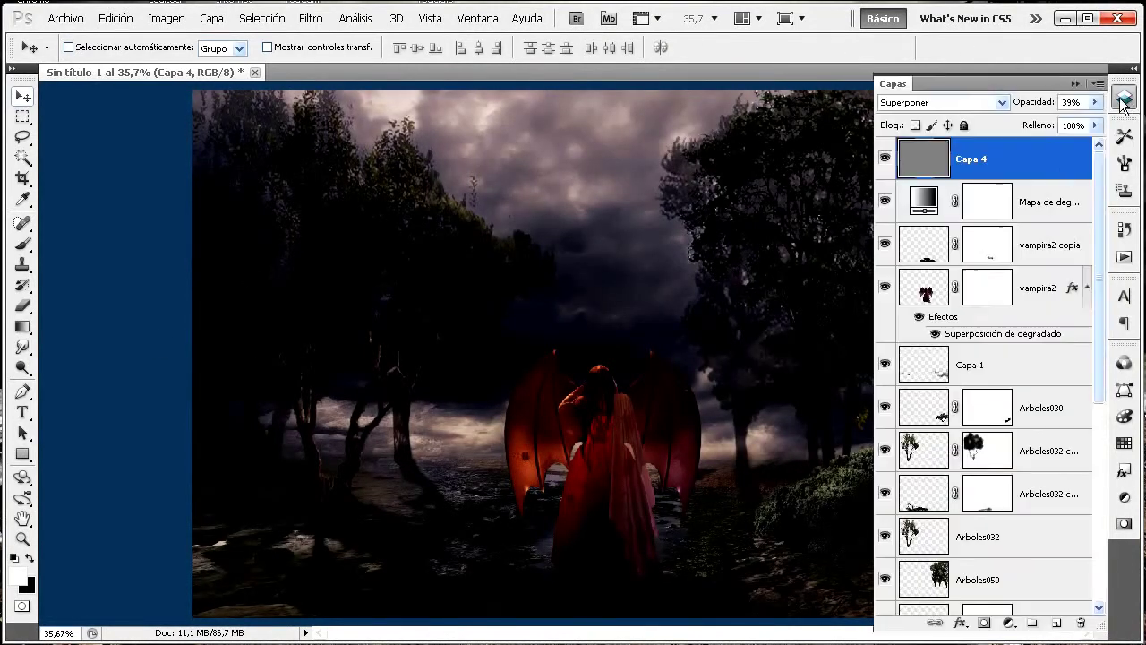
{"action": "left_click", "coordinate": [884, 159]}
{"action": "left_click", "coordinate": [884, 159]}
{"action": "left_click", "coordinate": [884, 160]}
{"action": "left_click", "coordinate": [883, 160]}
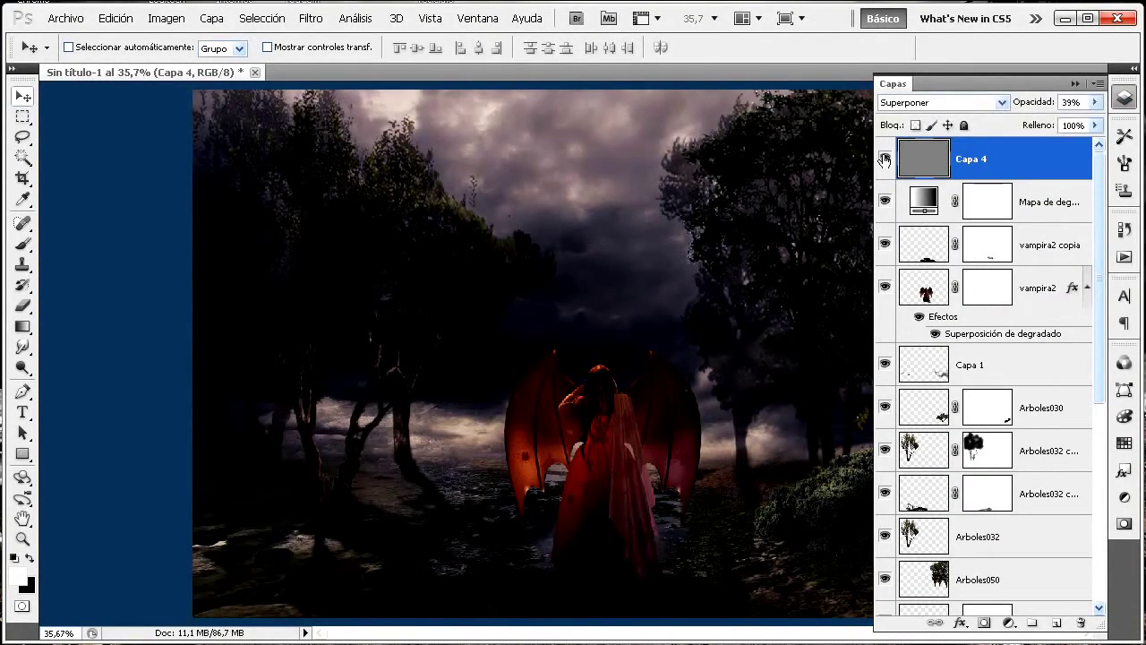
{"action": "left_click", "coordinate": [103, 307]}
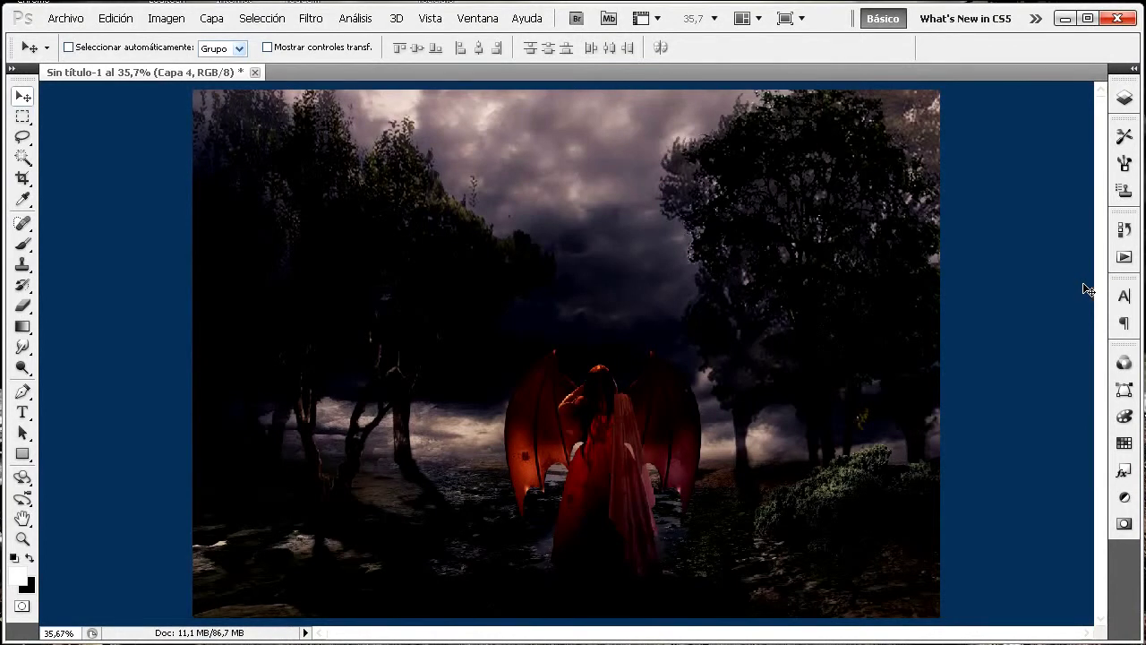
{"action": "left_click", "coordinate": [1123, 99]}
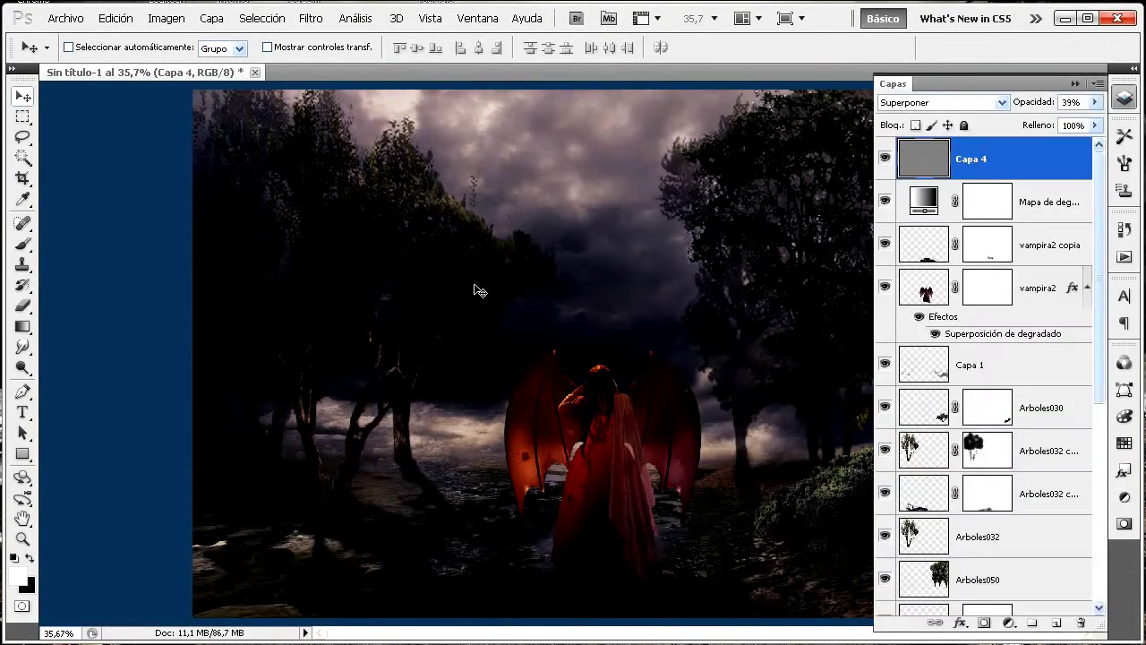
{"action": "left_click", "coordinate": [128, 333]}
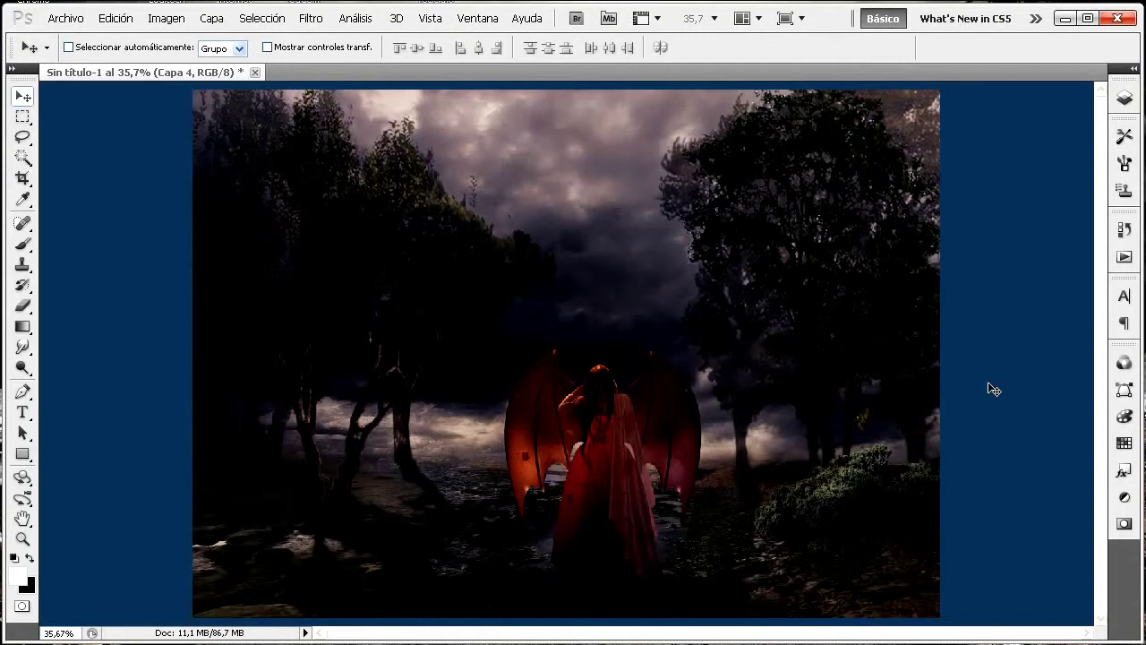
Open vampira.psd from the tutorial vampira folder and fit the image to the window
{"action": "left_click", "coordinate": [66, 19]}
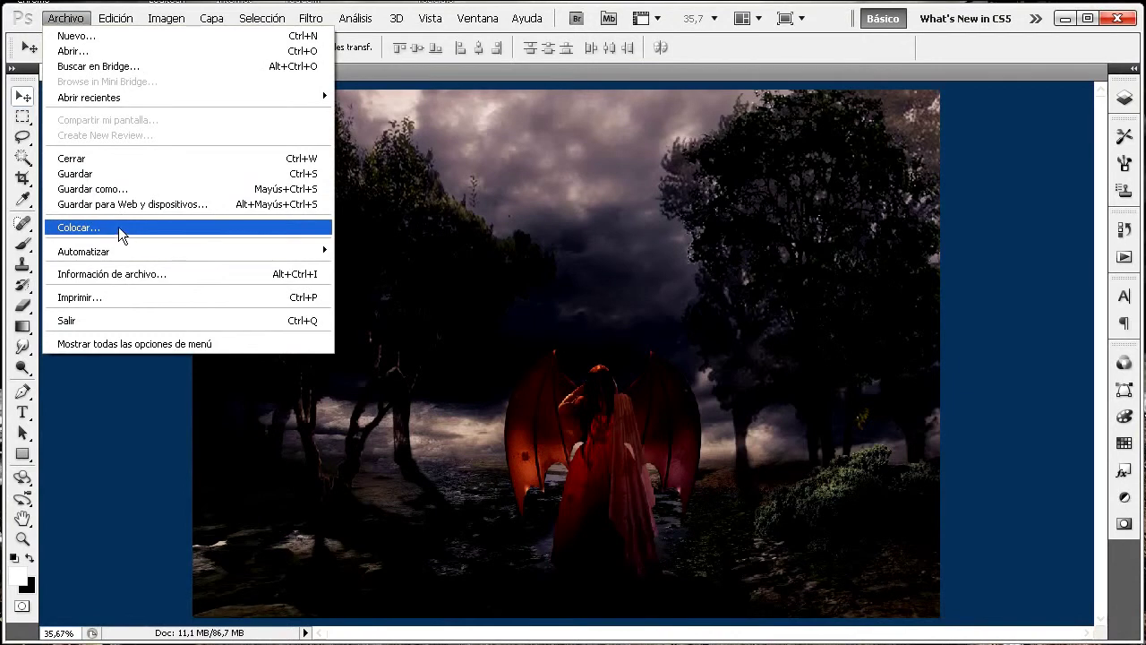
{"action": "left_click", "coordinate": [164, 52]}
{"action": "left_click_drag", "start_coordinate": [815, 226], "coordinate": [816, 367]}
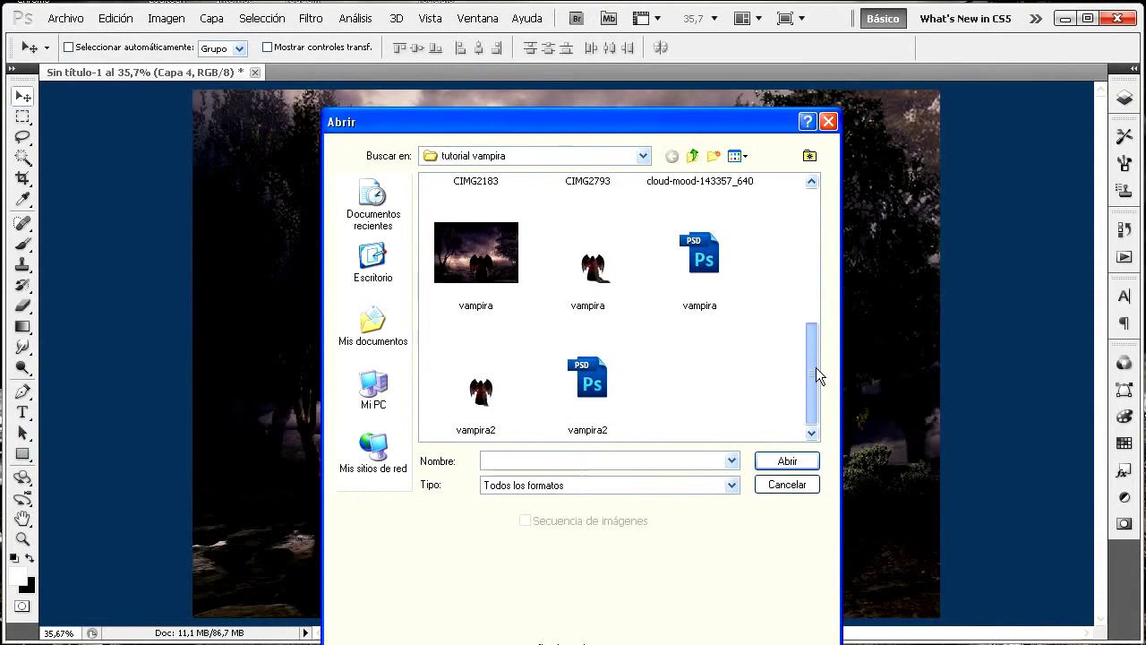
{"action": "left_click", "coordinate": [689, 267]}
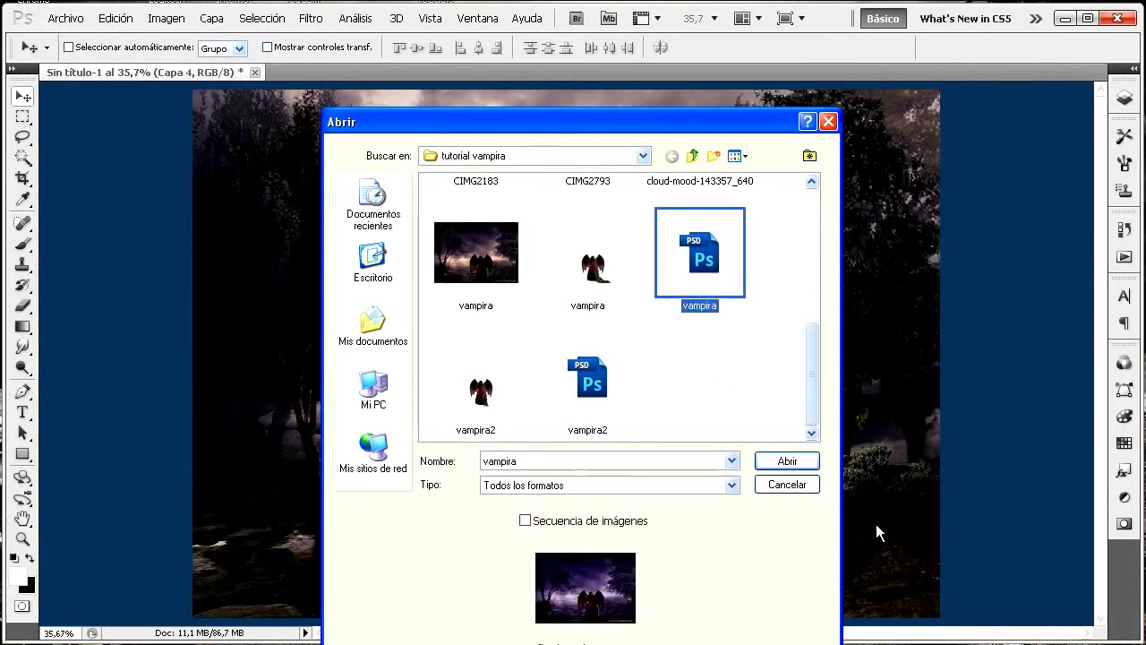
{"action": "left_click", "coordinate": [794, 464]}
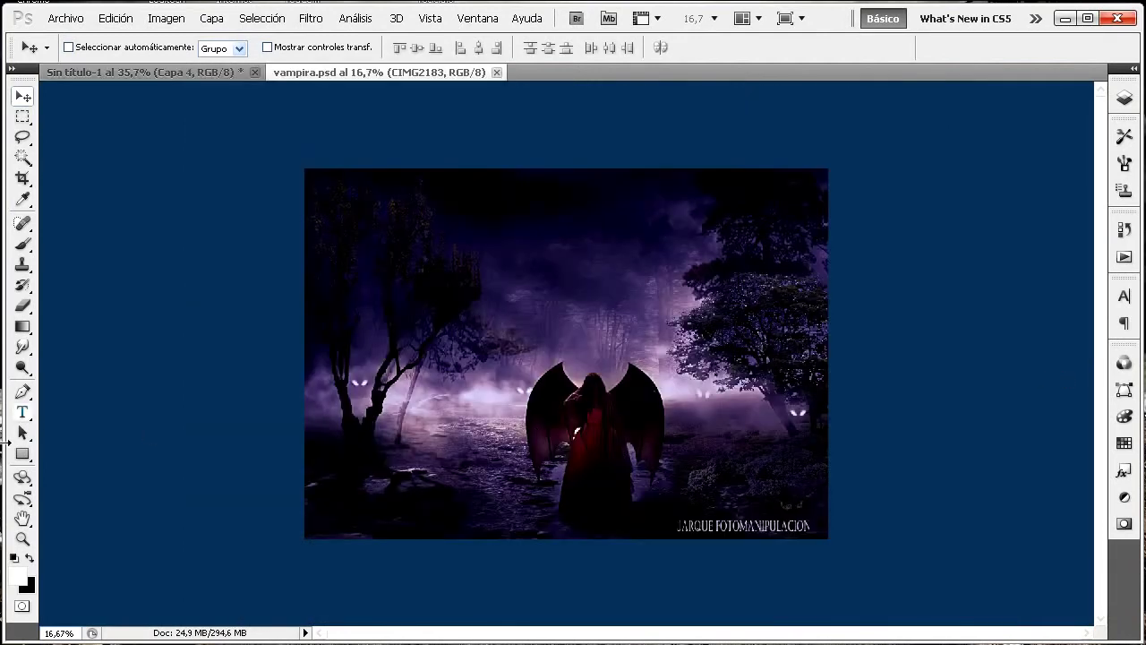
{"action": "double_click", "coordinate": [22, 517]}
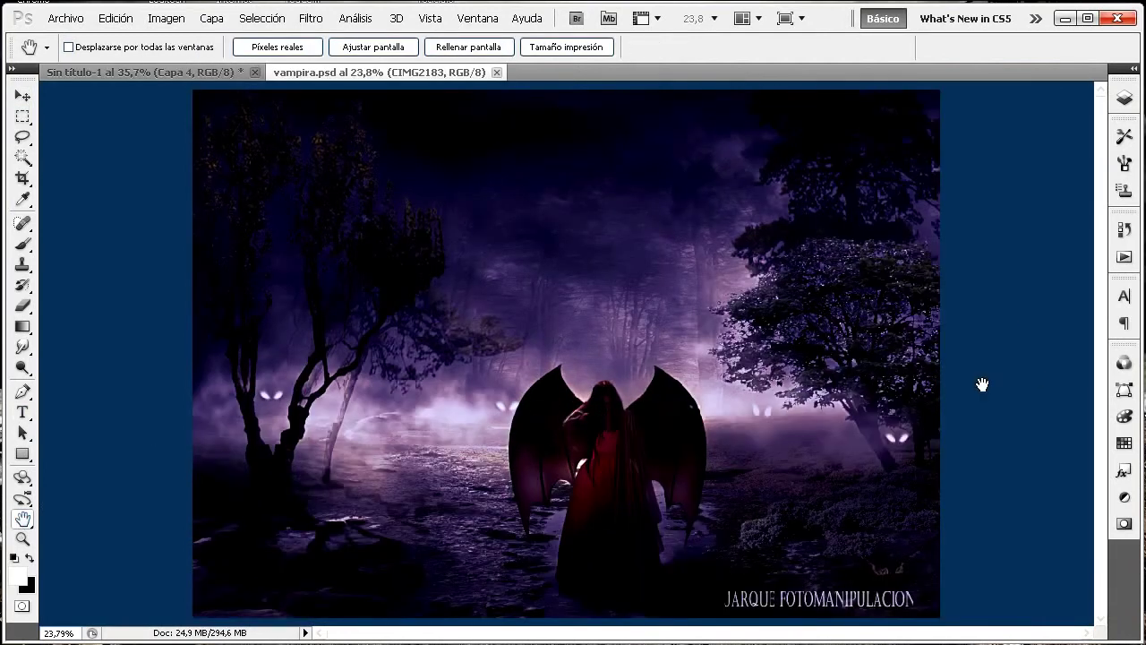